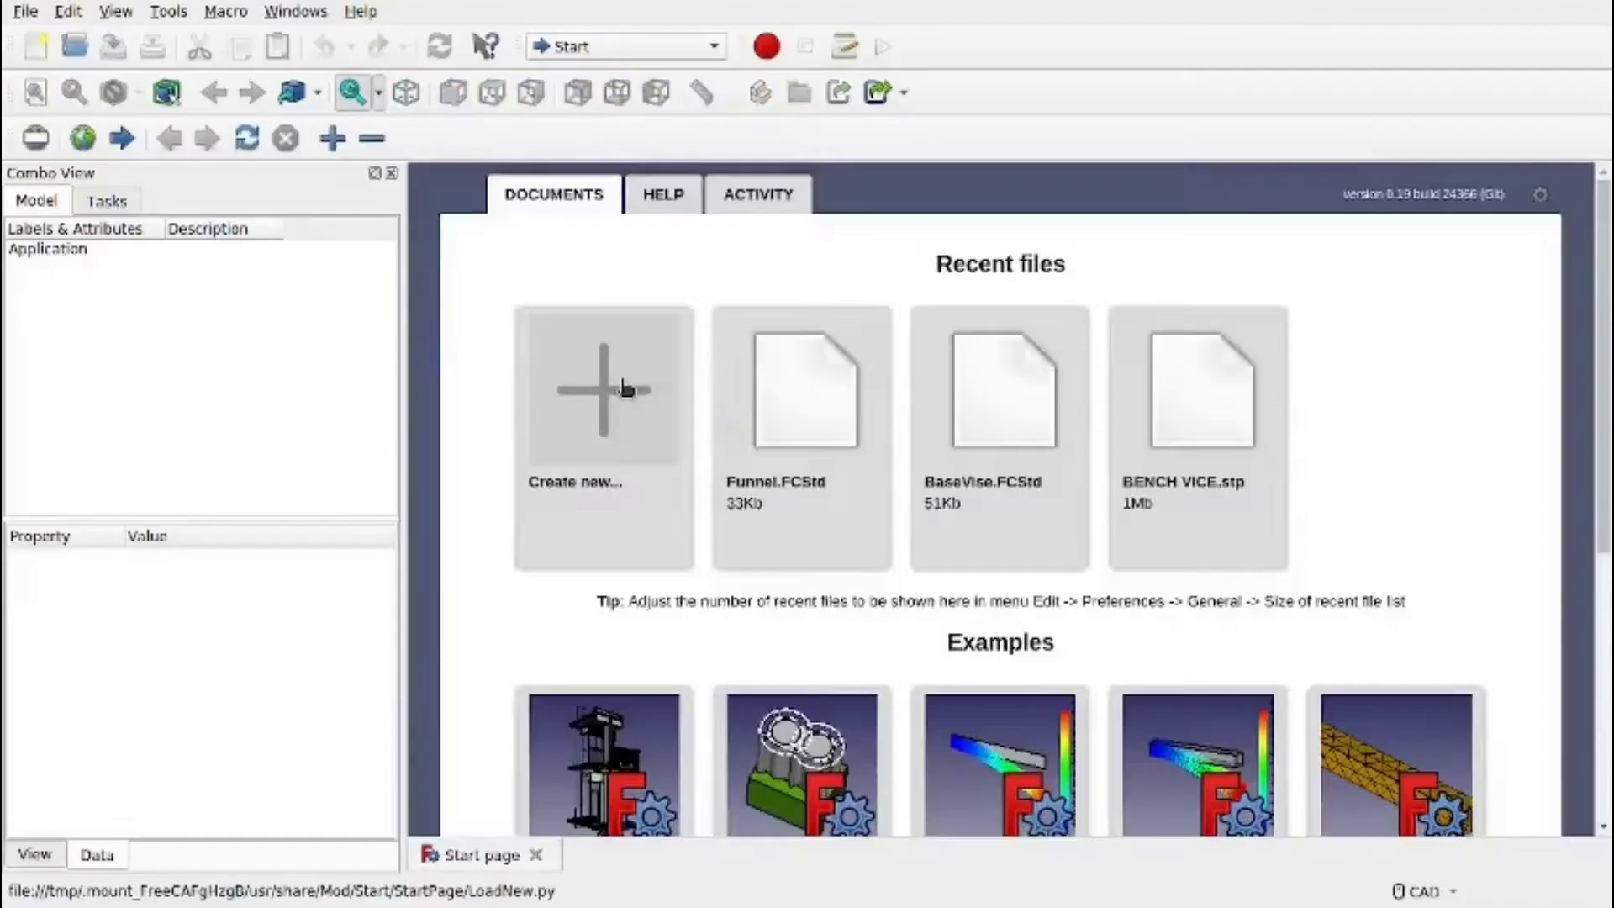
Create a new empty document and switch to the Part Design workbench.
click(620, 380)
click(638, 46)
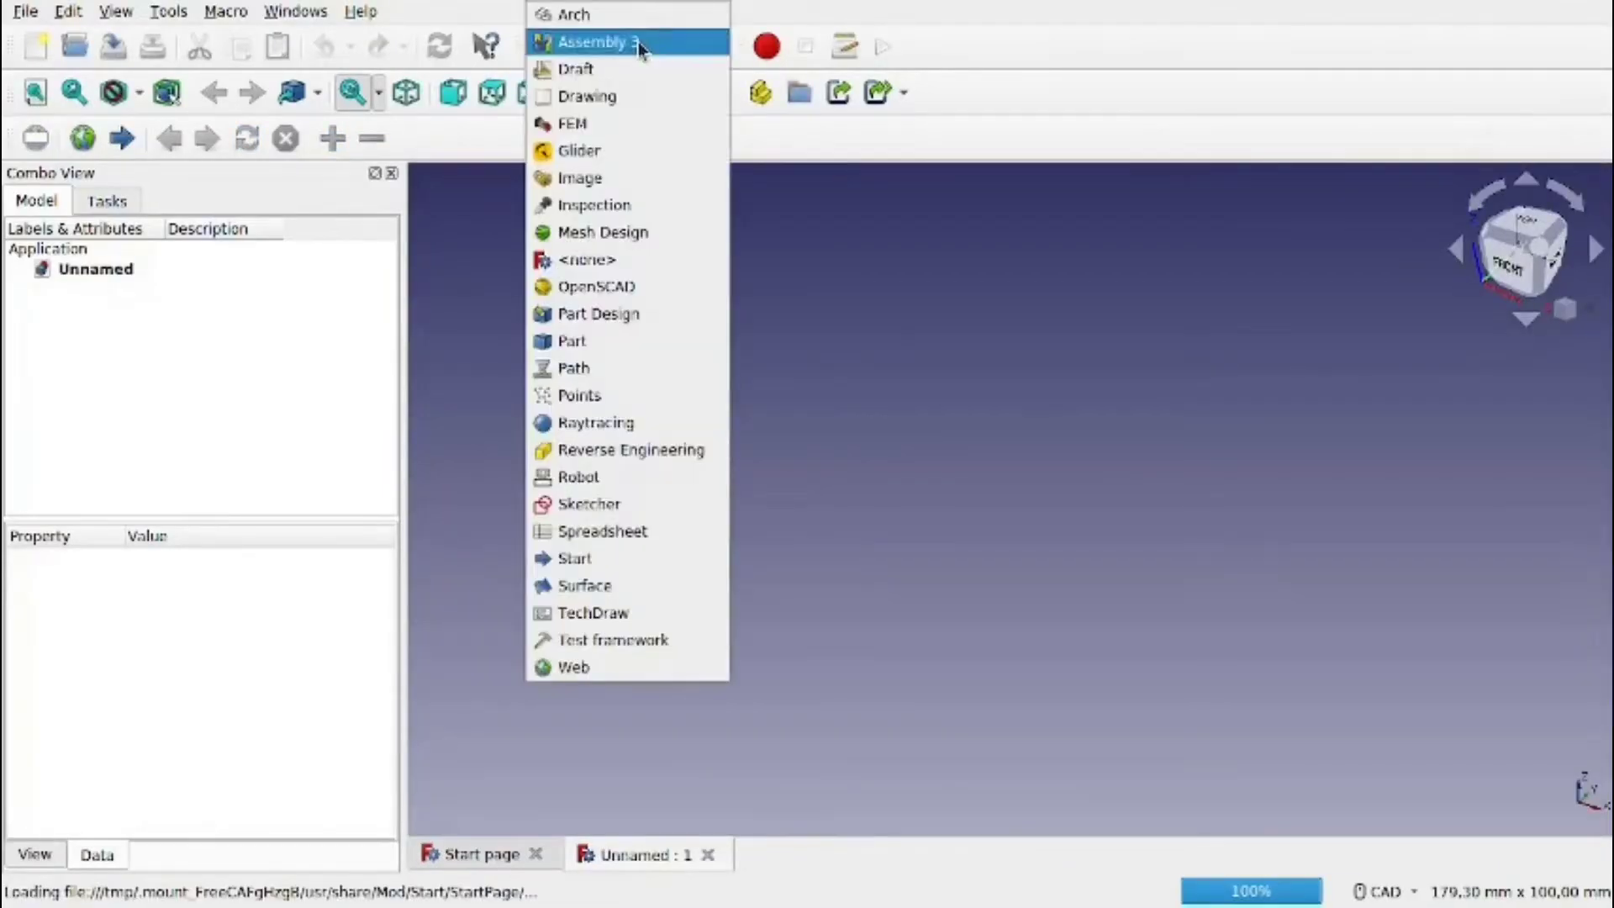
click(656, 320)
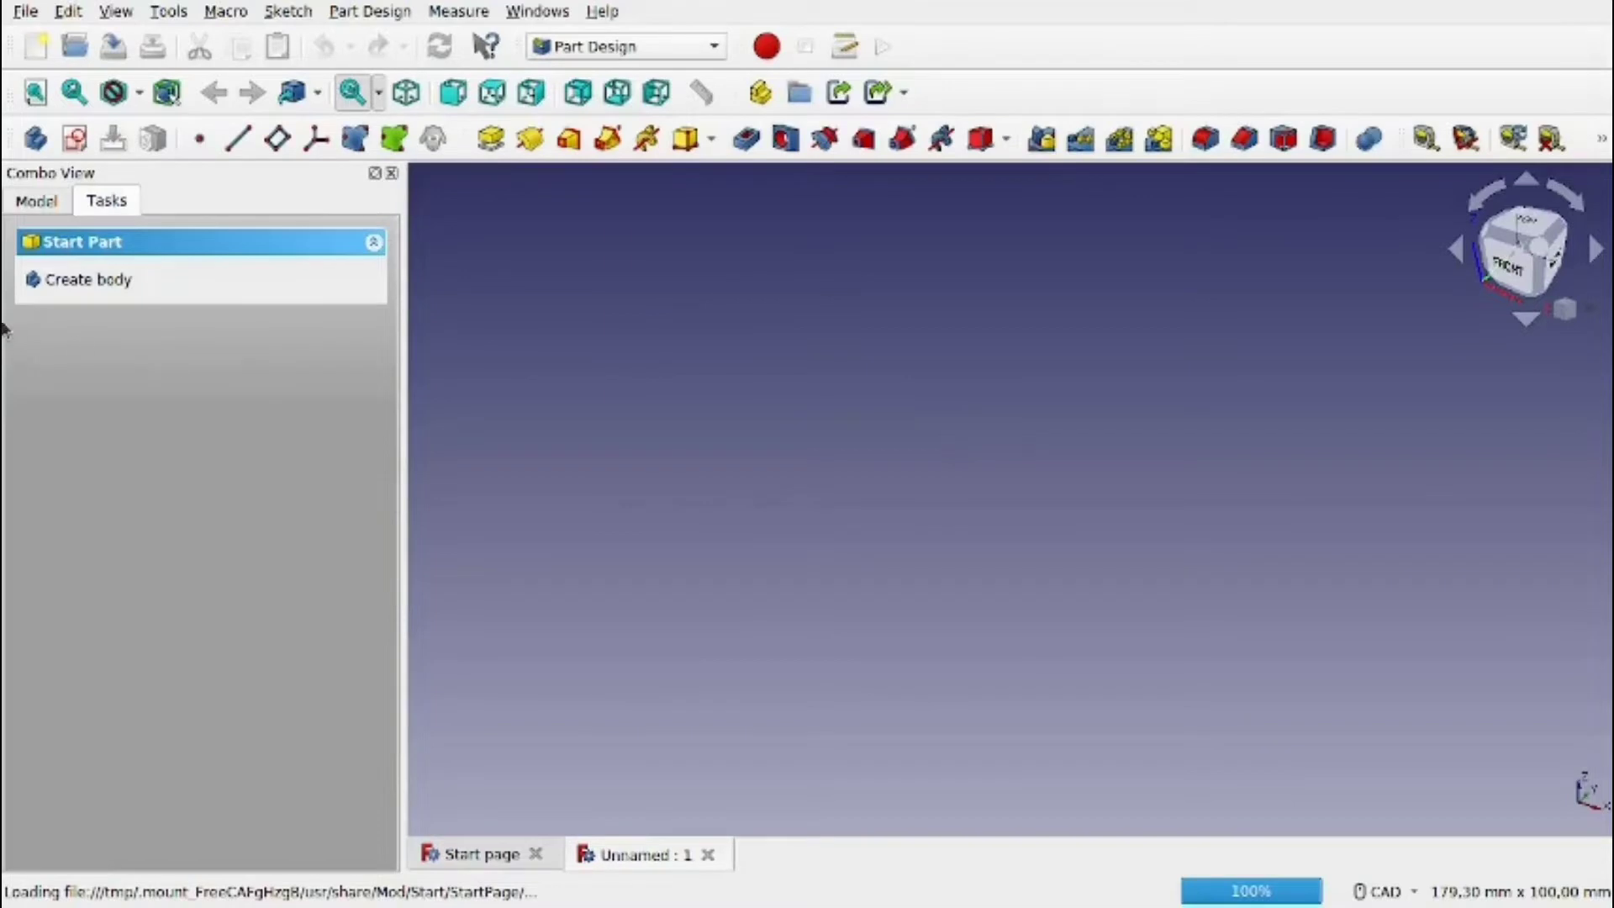
Create a body and start a sketch on the XZ plane.
click(47, 286)
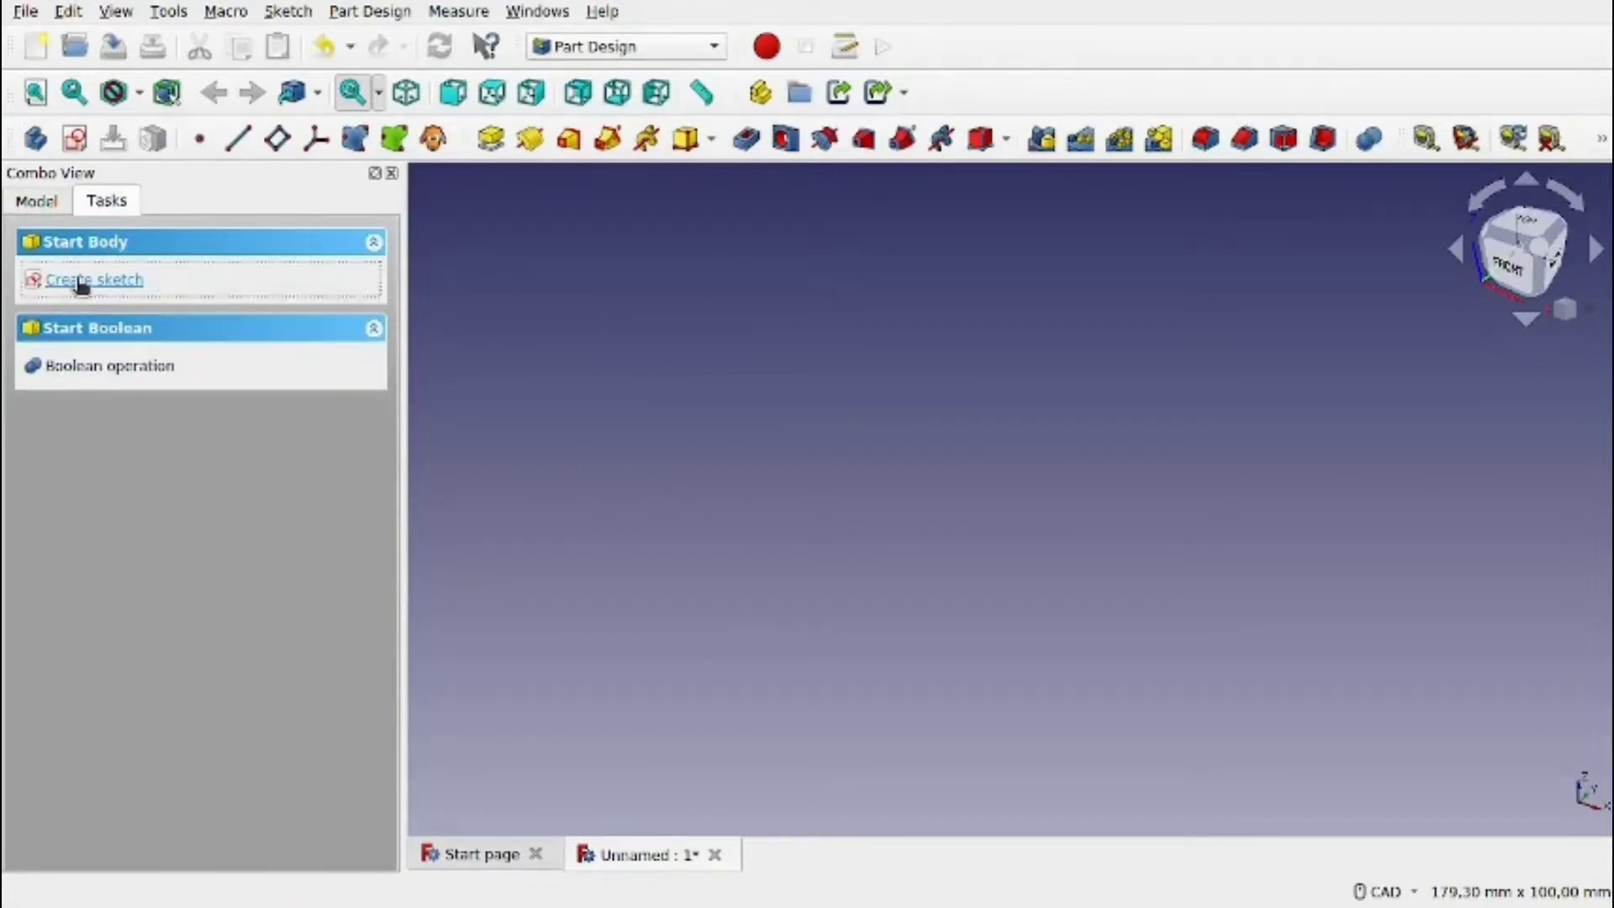
click(81, 282)
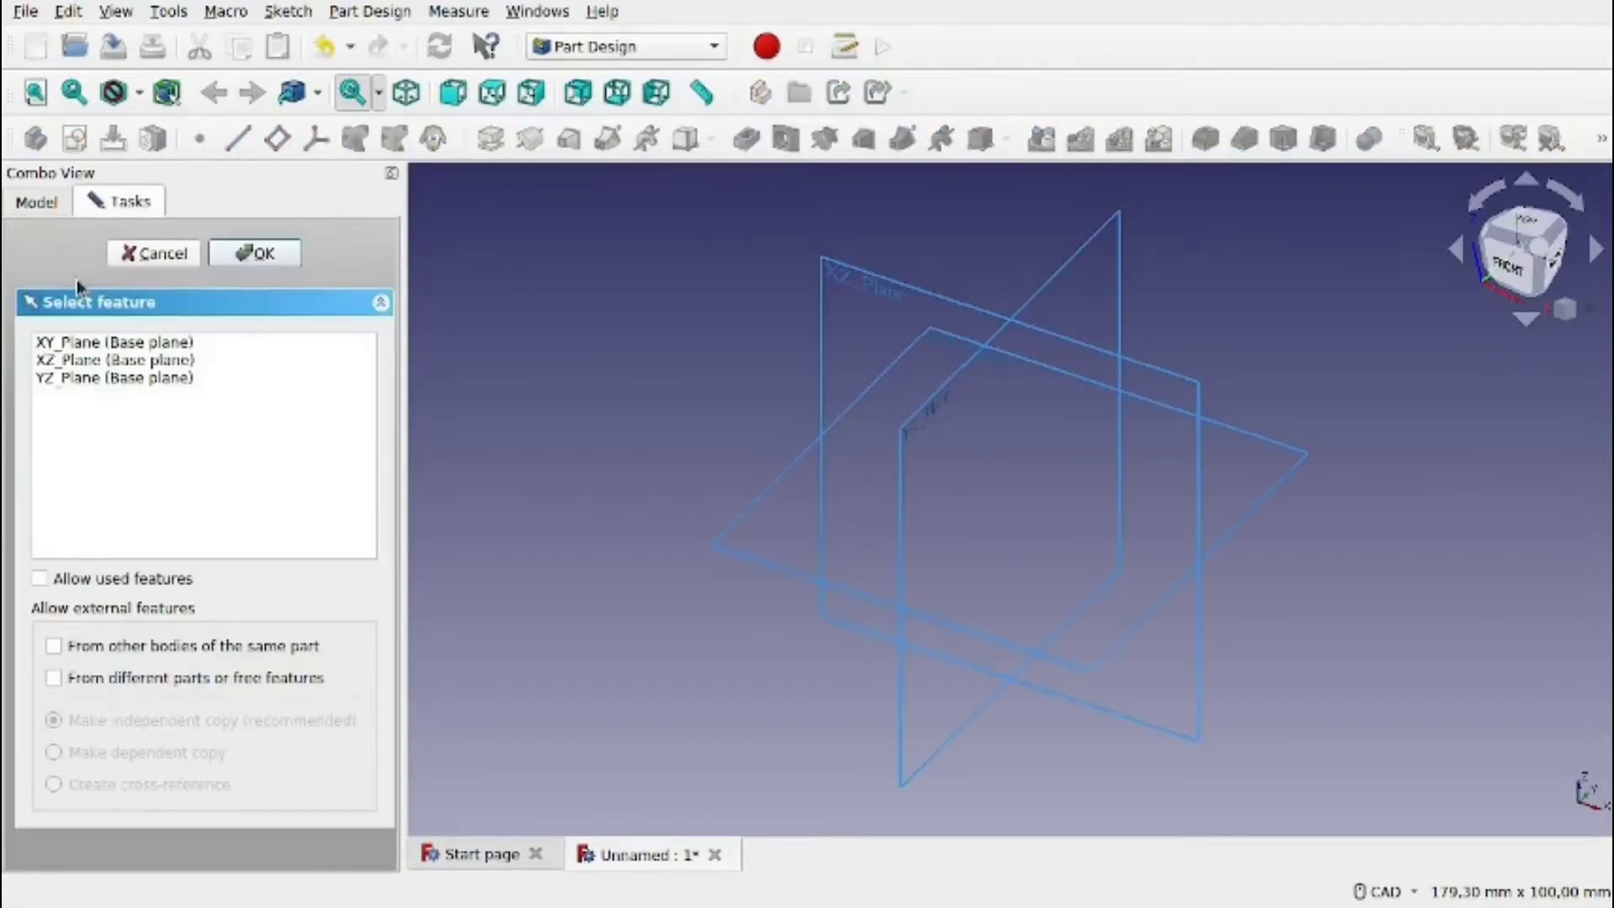
click(865, 286)
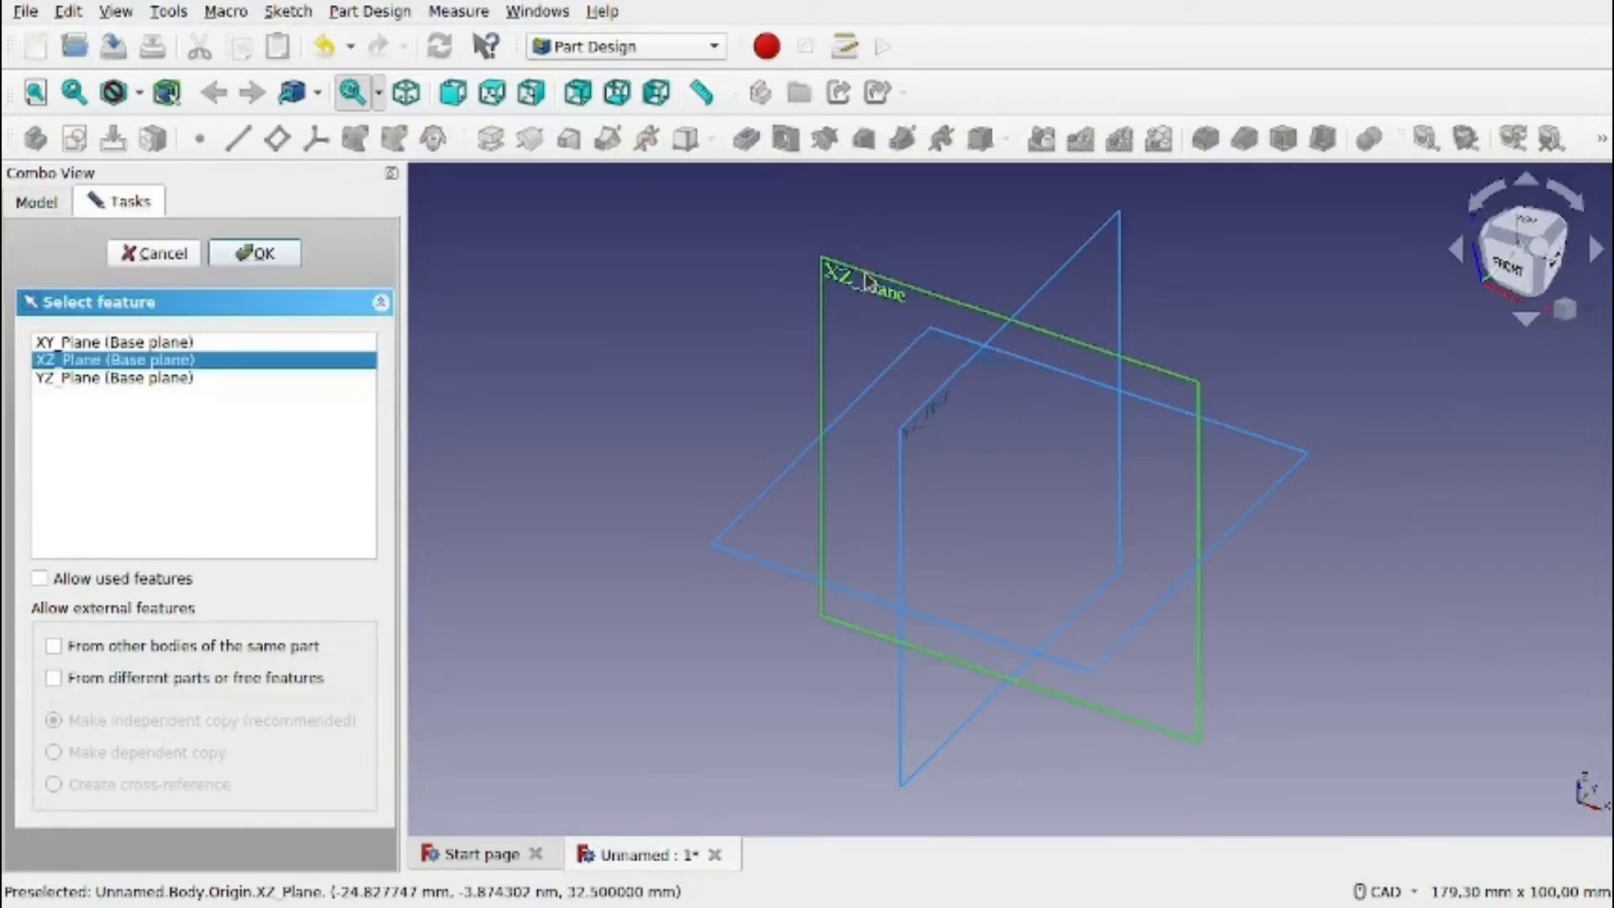
click(268, 251)
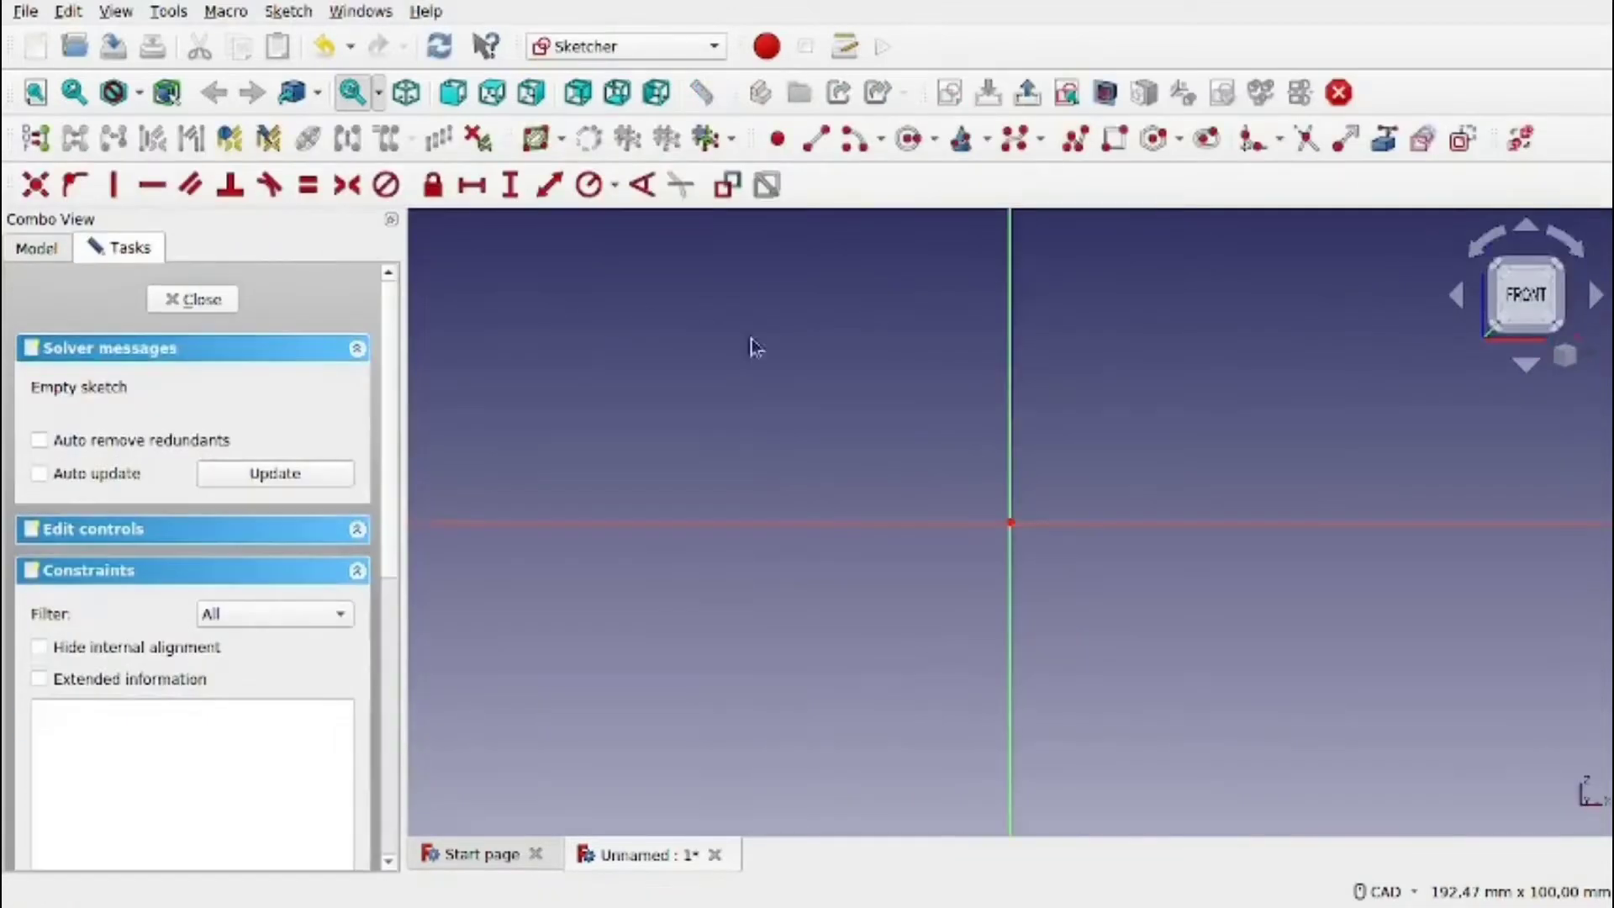
Draw a polyline: top ledge, short vertical, slanted wall, and stem ending on the horizontal axis.
scroll(769, 370, down, 4)
mouse_move(785, 389)
middle_down()
mouse_move(835, 544)
mouse_move(827, 586)
middle_up()
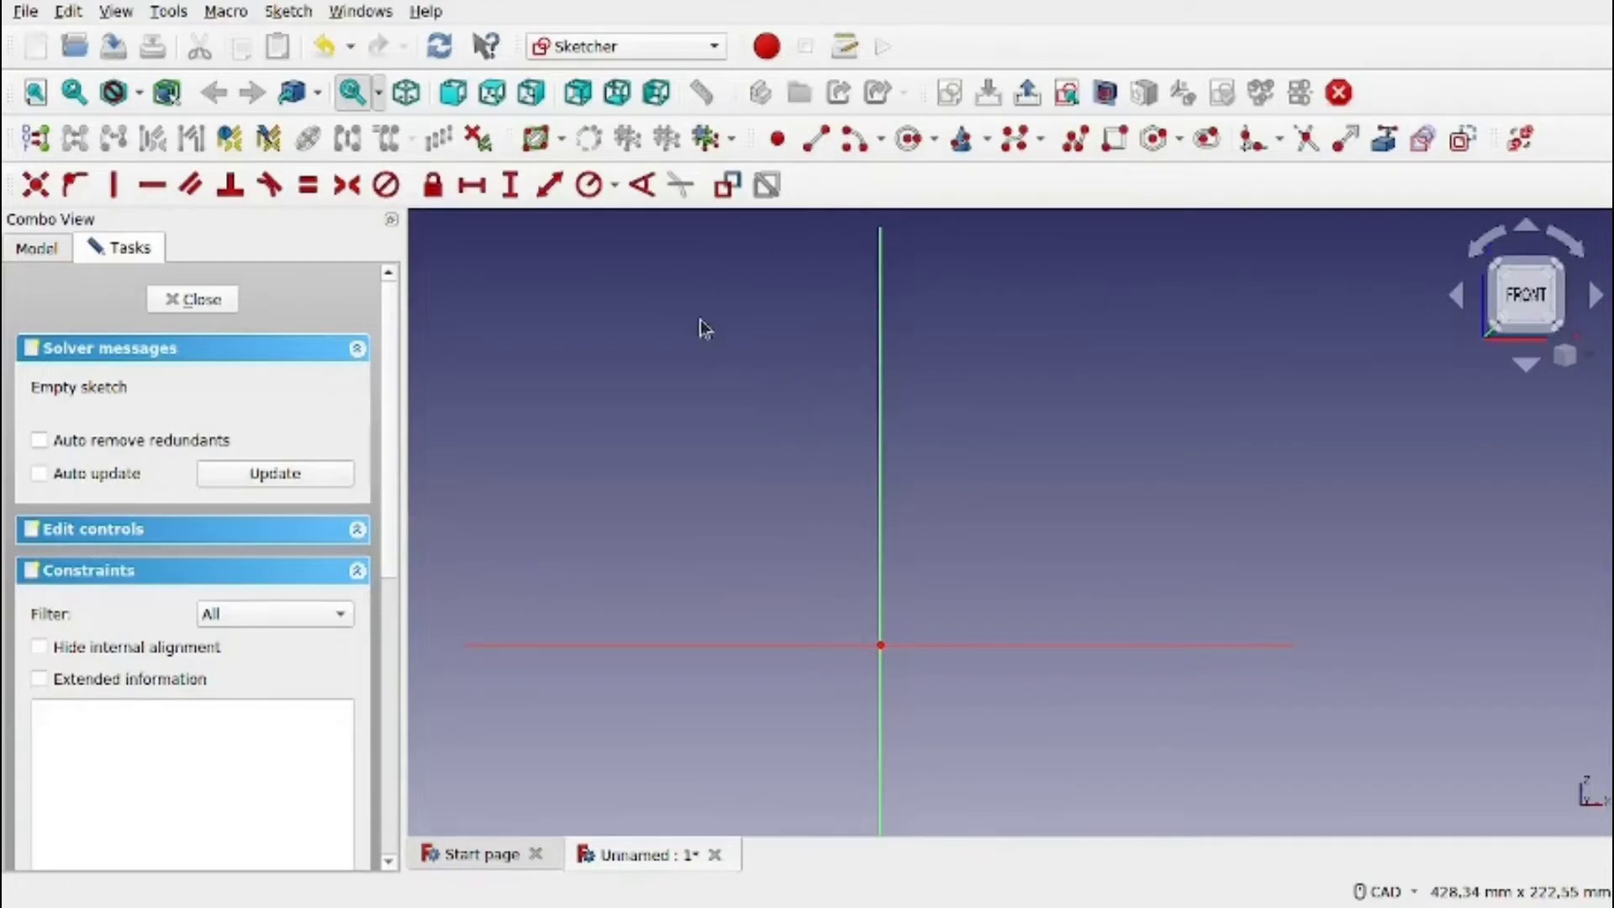
click(1075, 139)
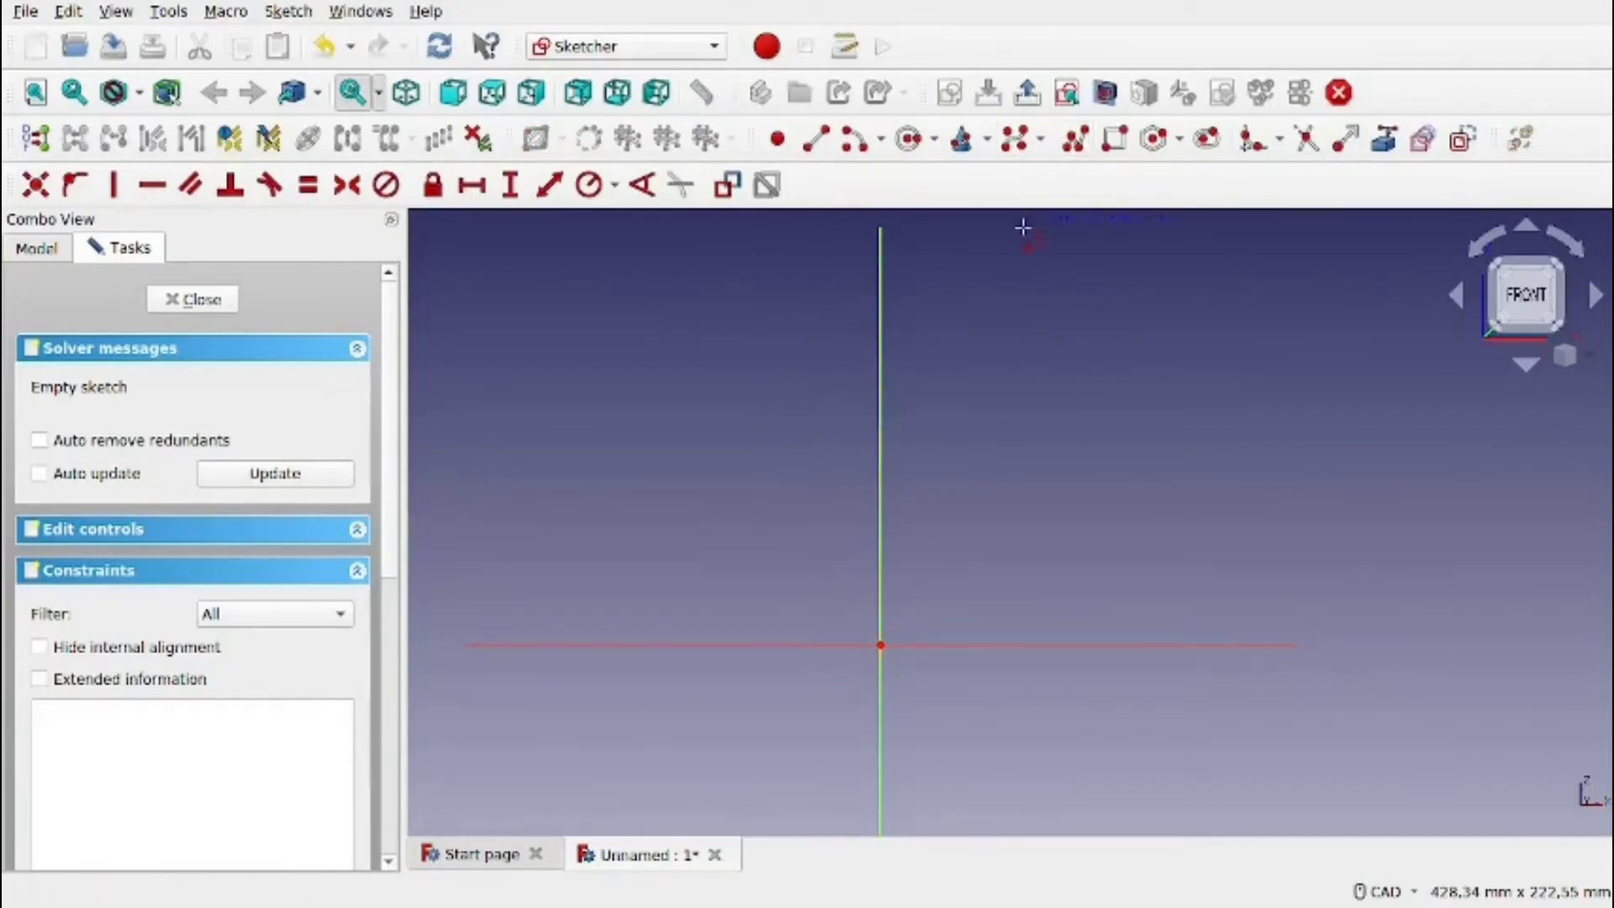
click(975, 270)
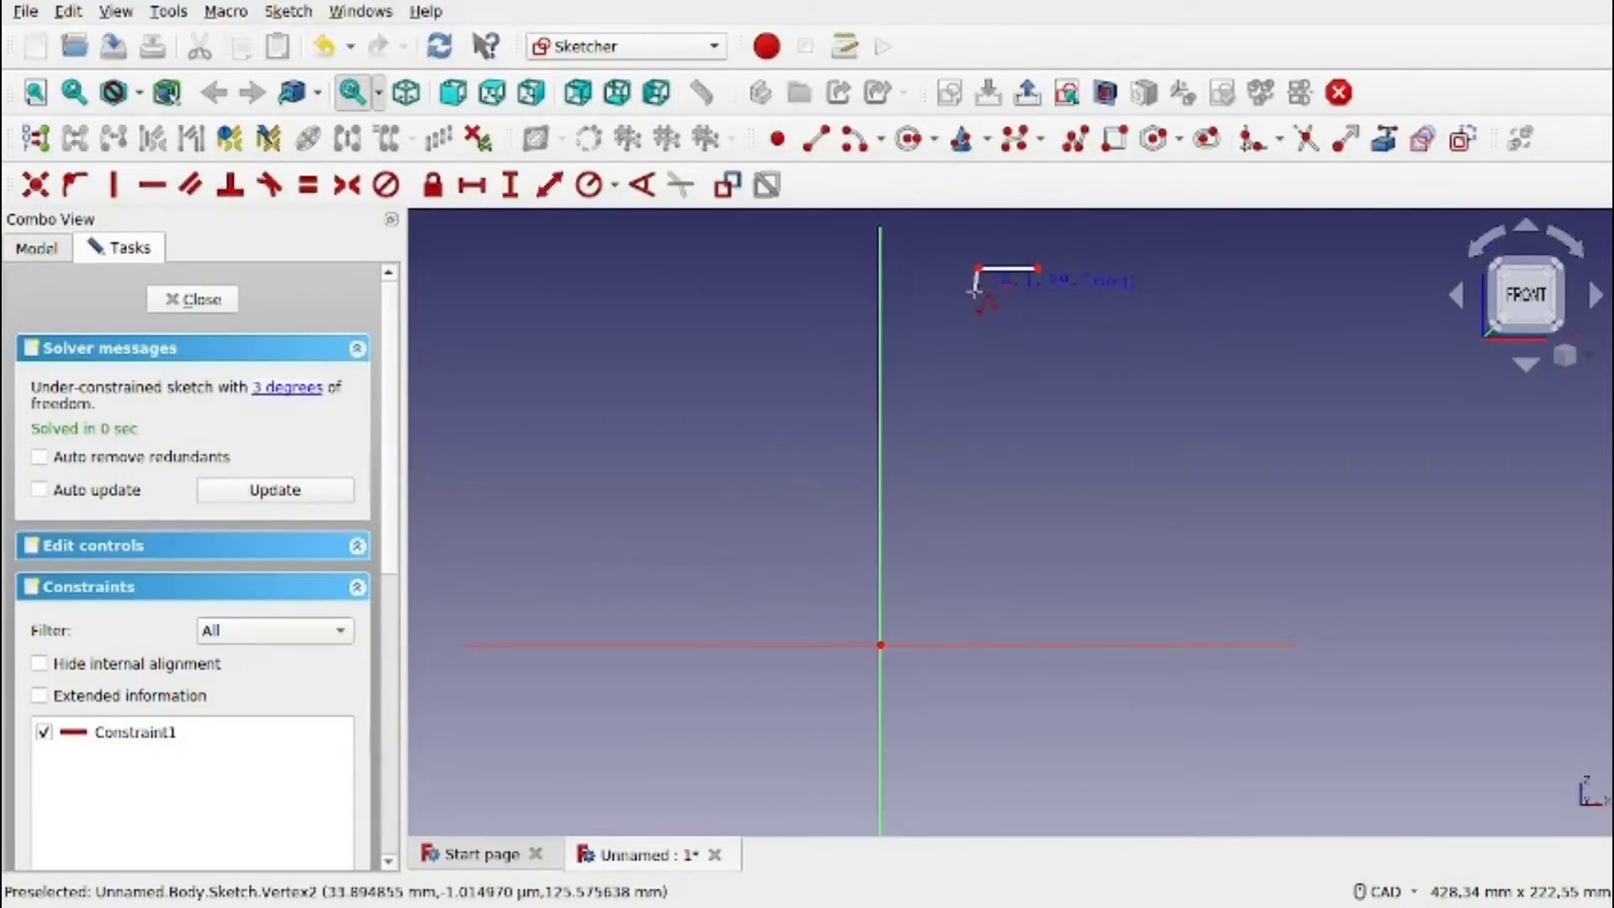
click(977, 322)
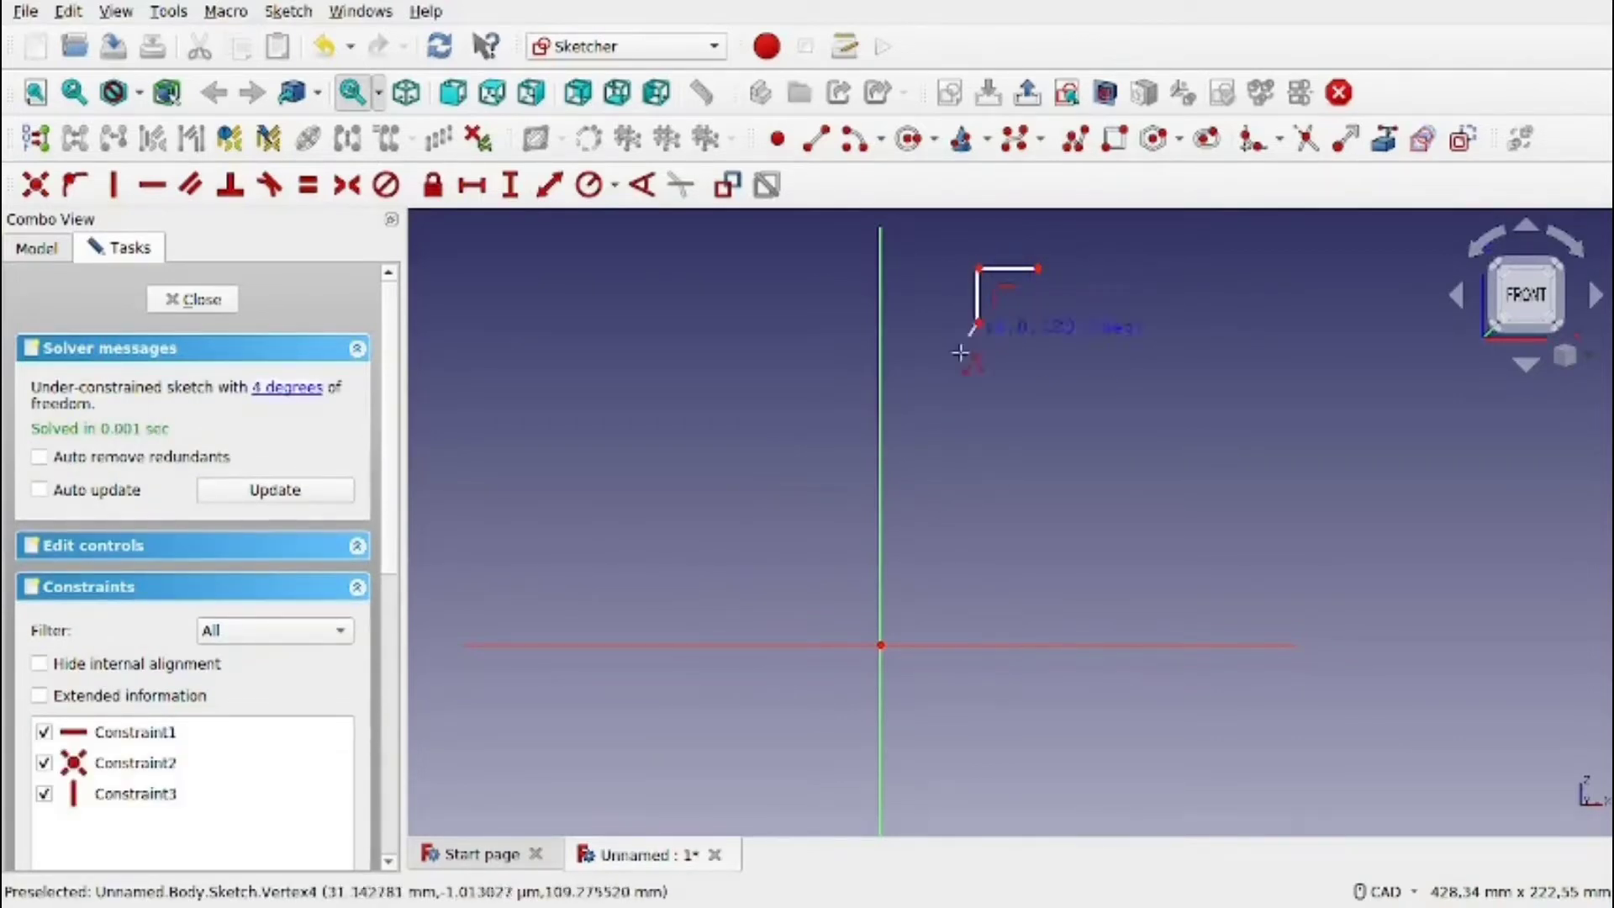
click(915, 469)
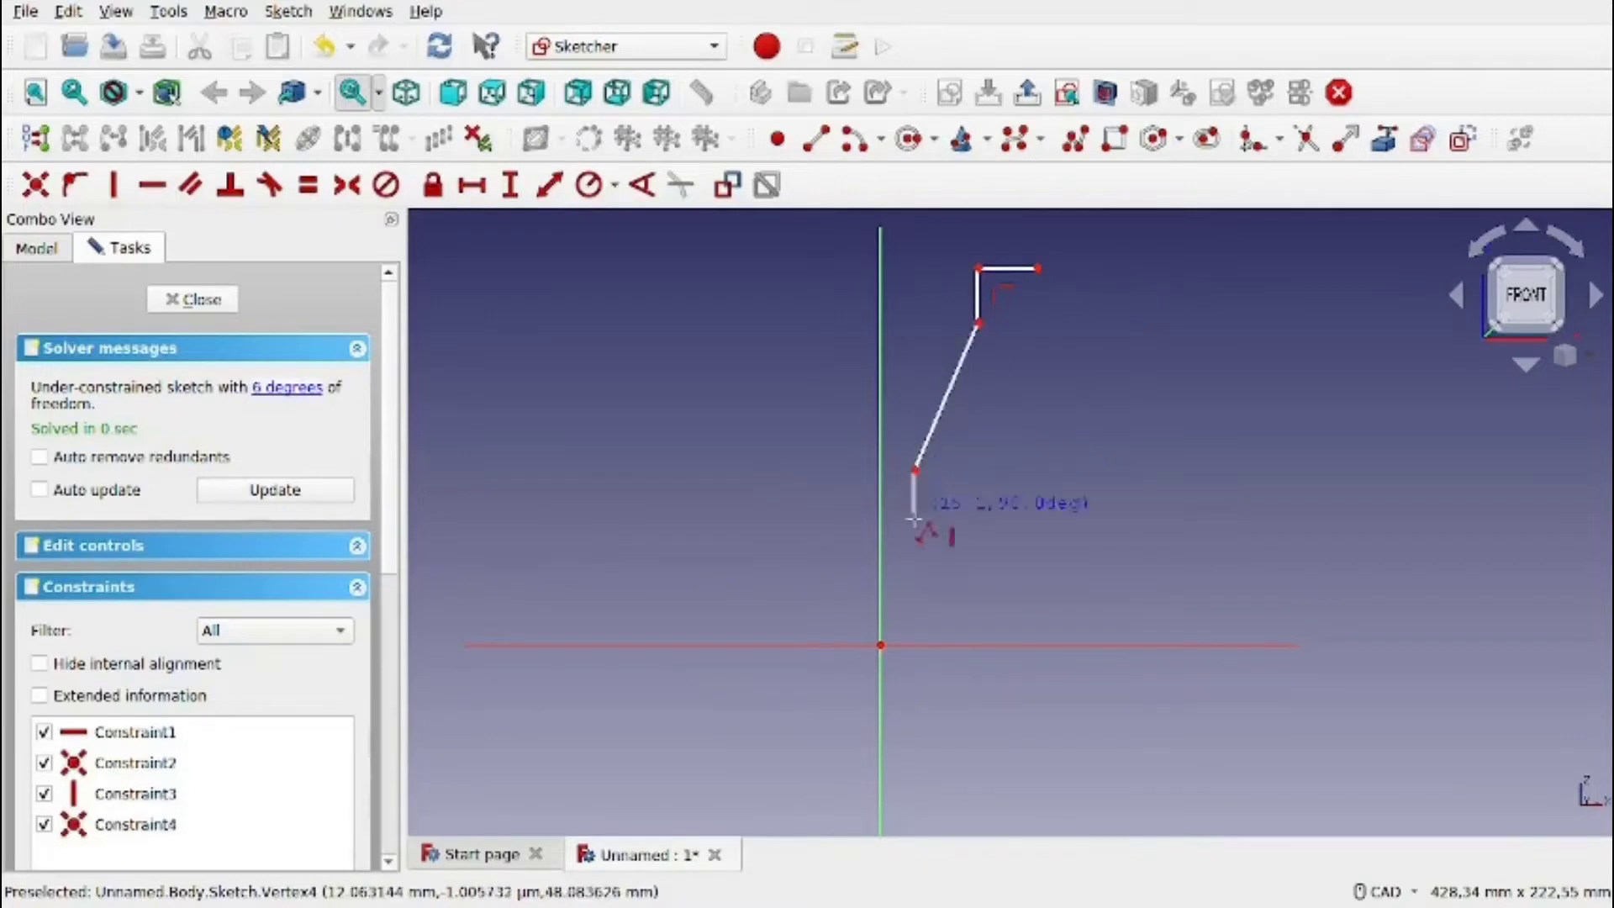
click(914, 645)
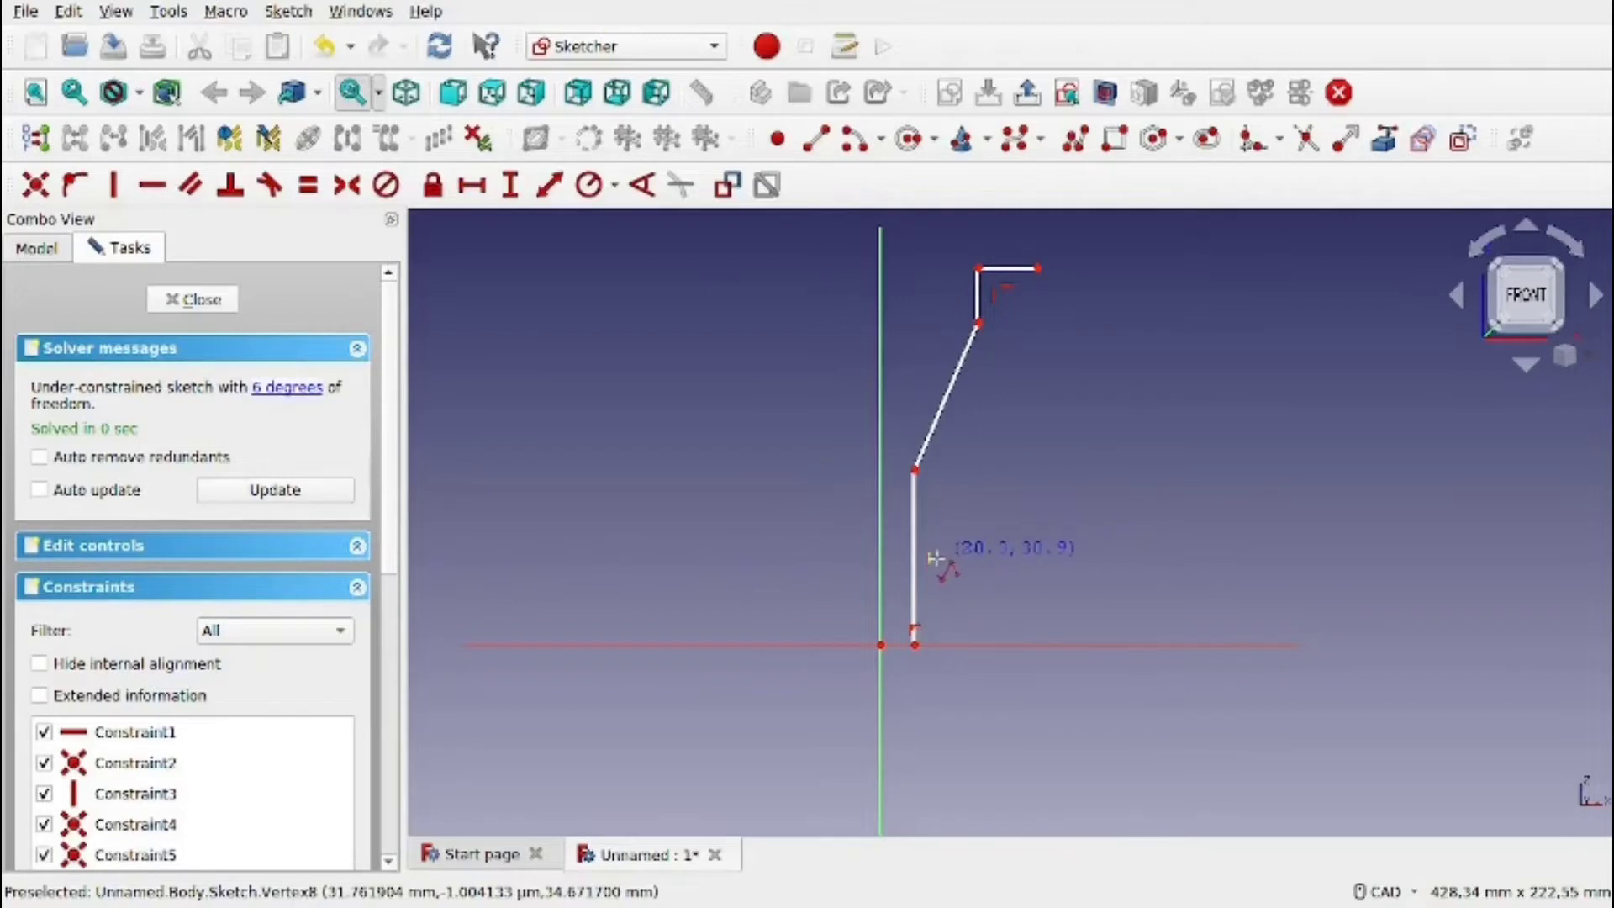
Add 90 mm vertical distance constraints on the stem and from stem top to upper corner.
click(511, 187)
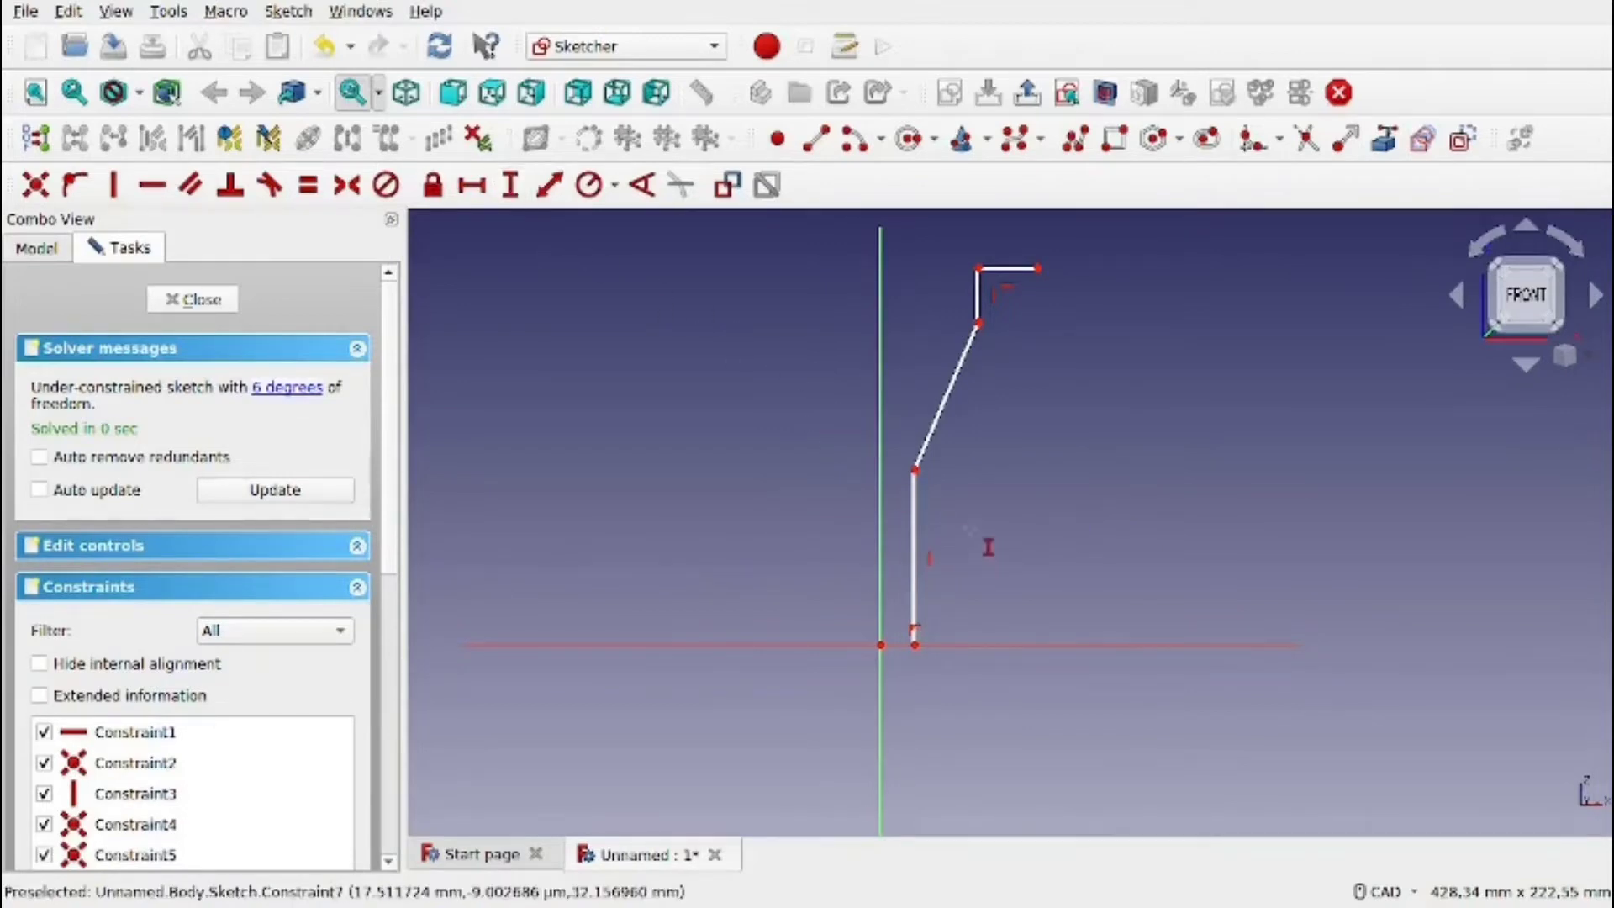
click(914, 520)
text(80)
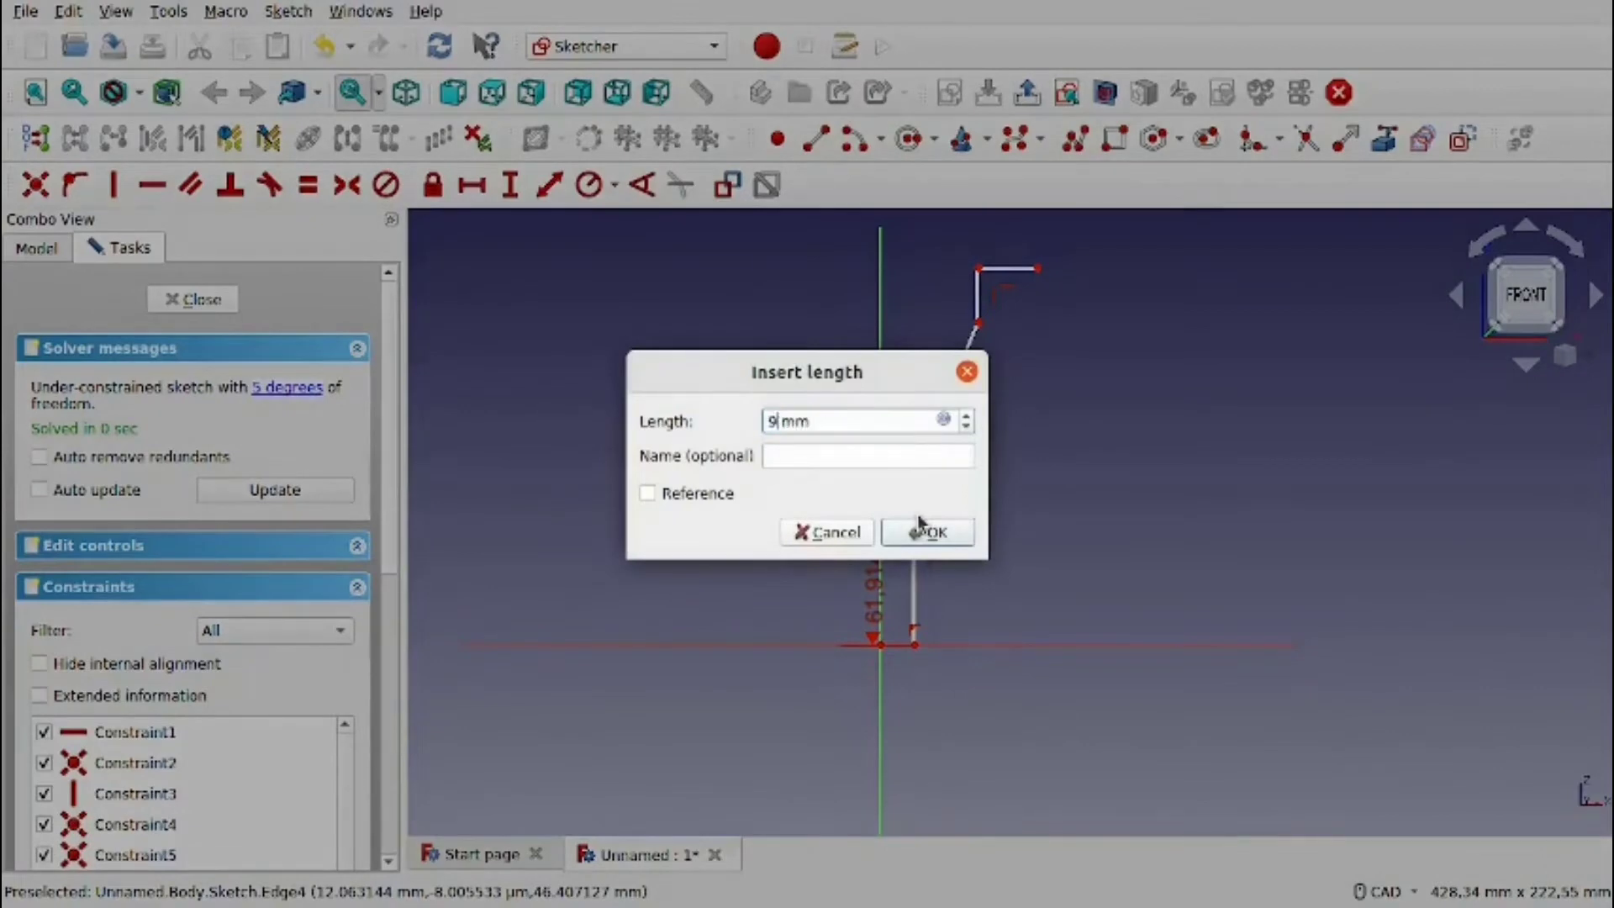
click(920, 530)
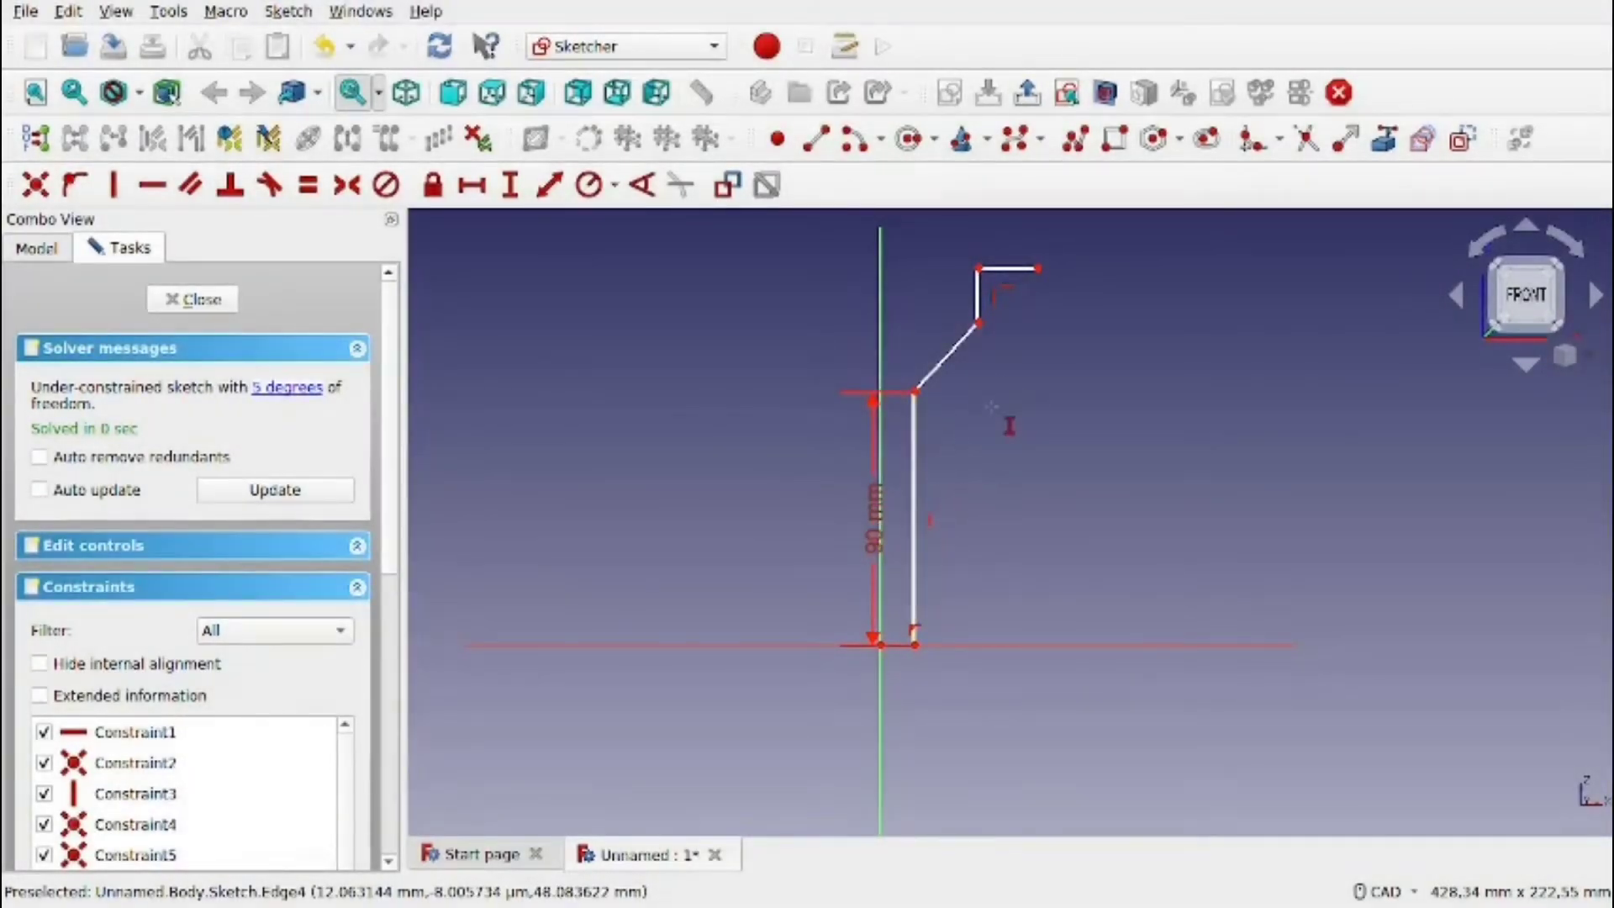
mouse_move(1016, 422)
middle_down()
mouse_move(976, 538)
mouse_move(952, 404)
middle_up()
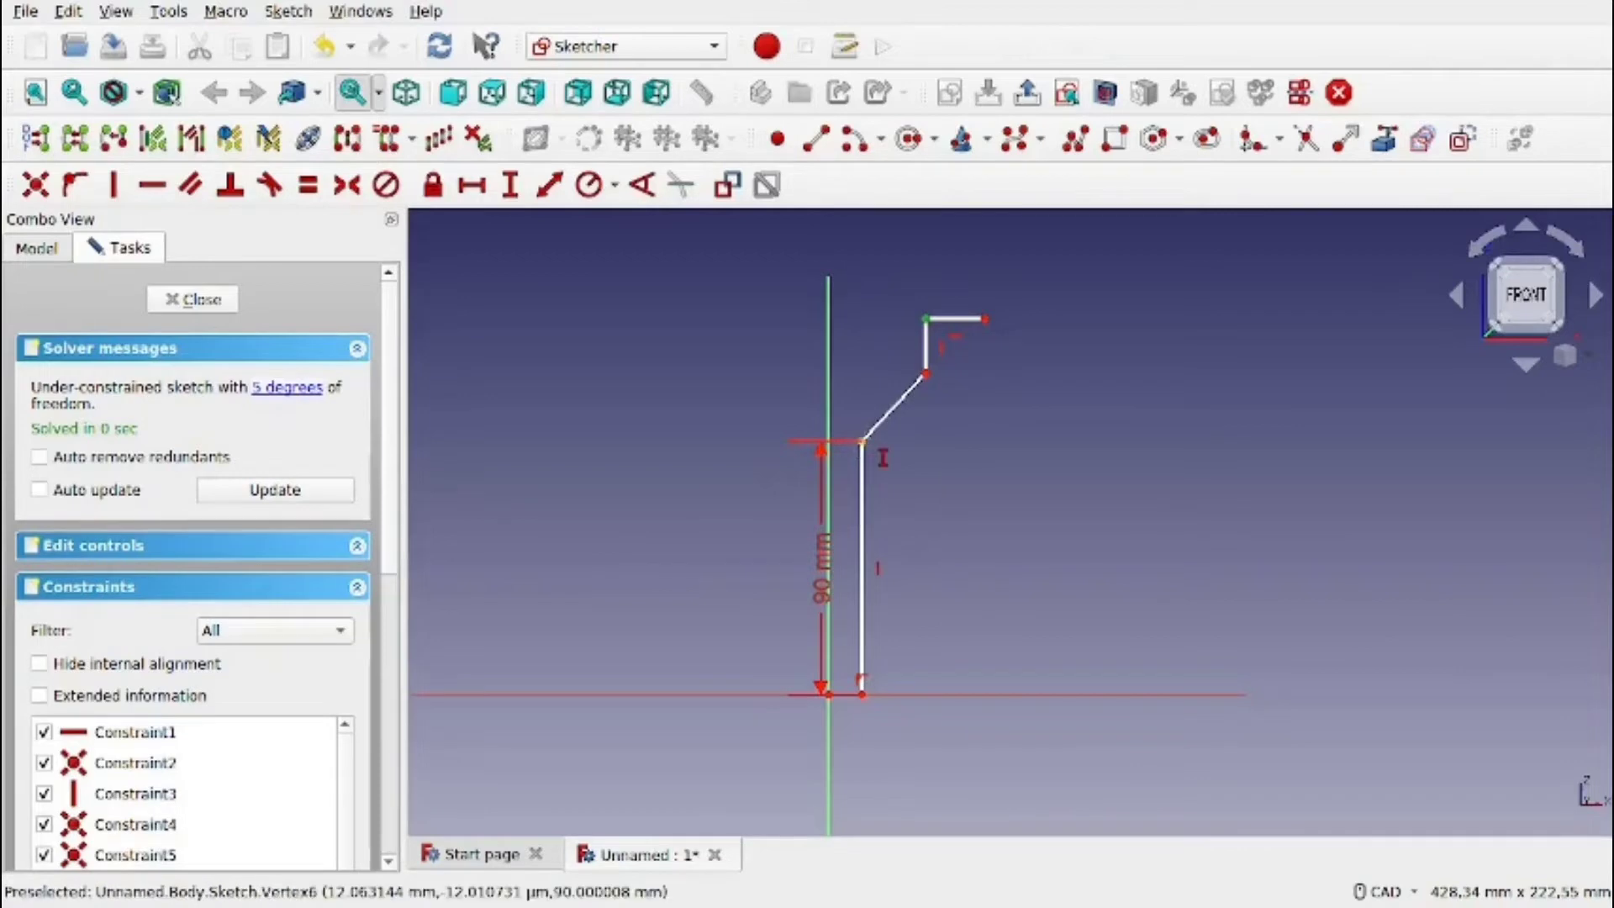
click(863, 441)
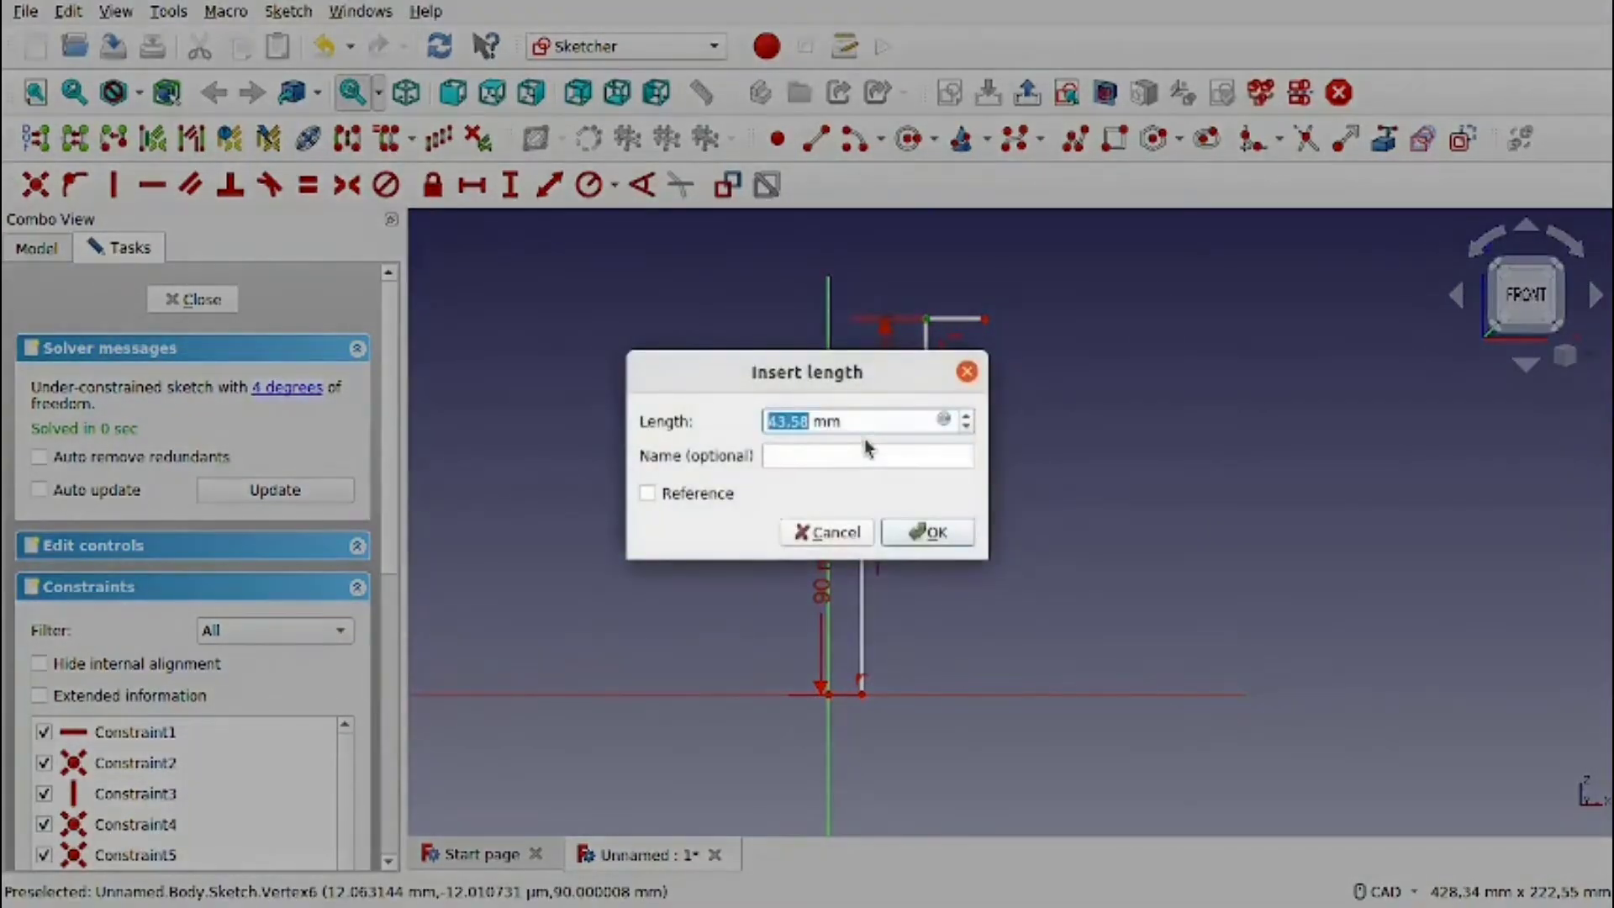
text(90)
key(Return)
scroll(870, 442, down, 4)
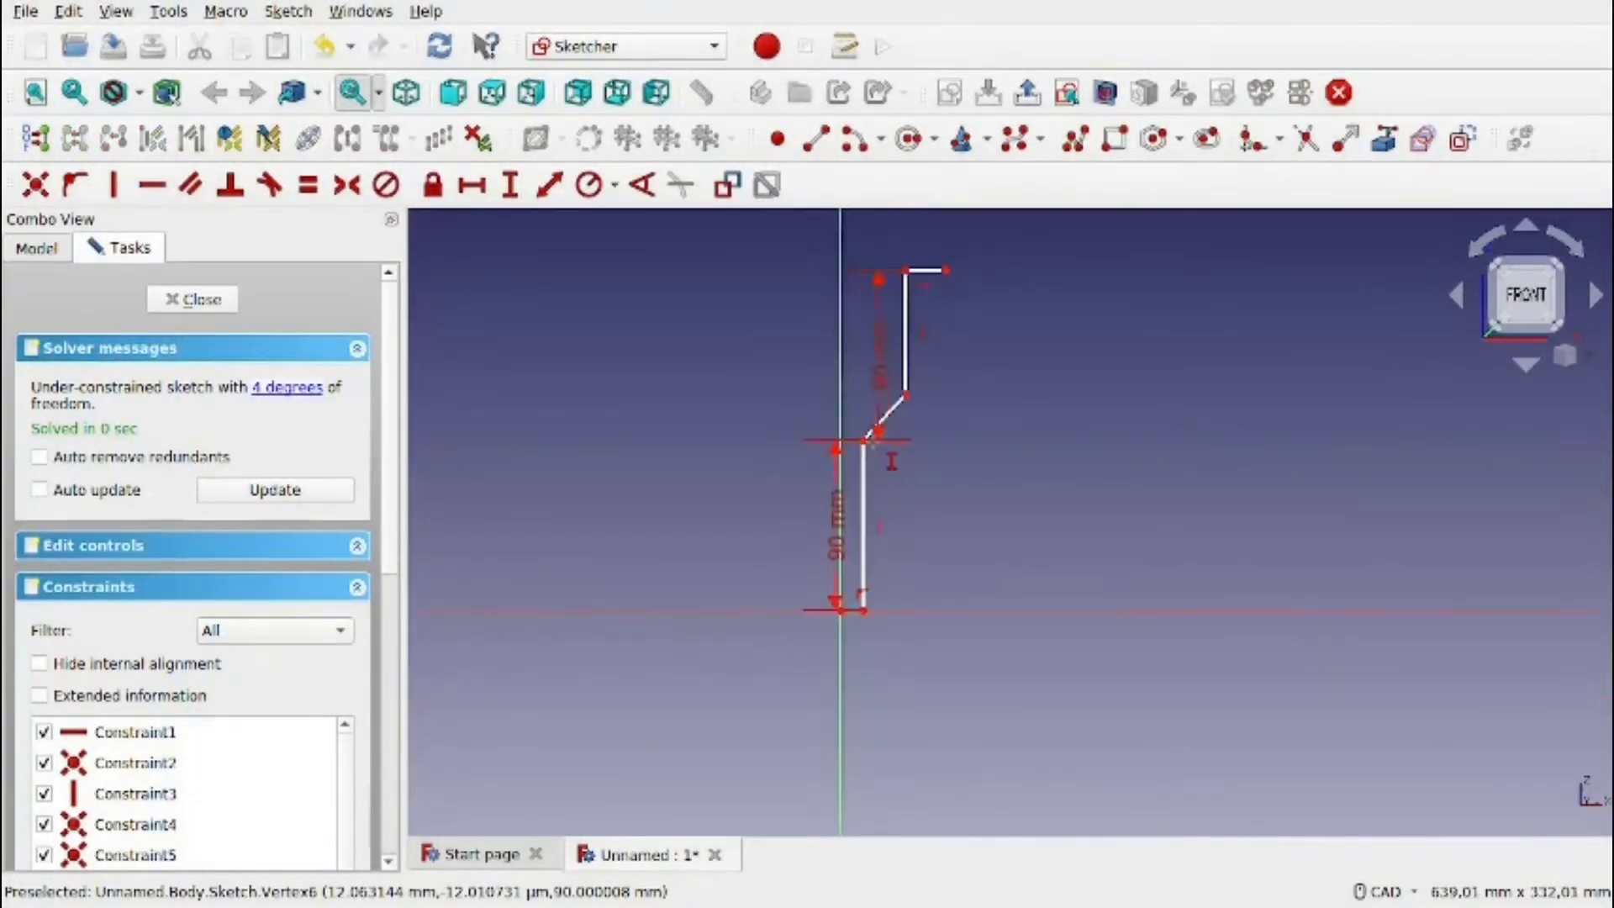
scroll(931, 286, up, 4)
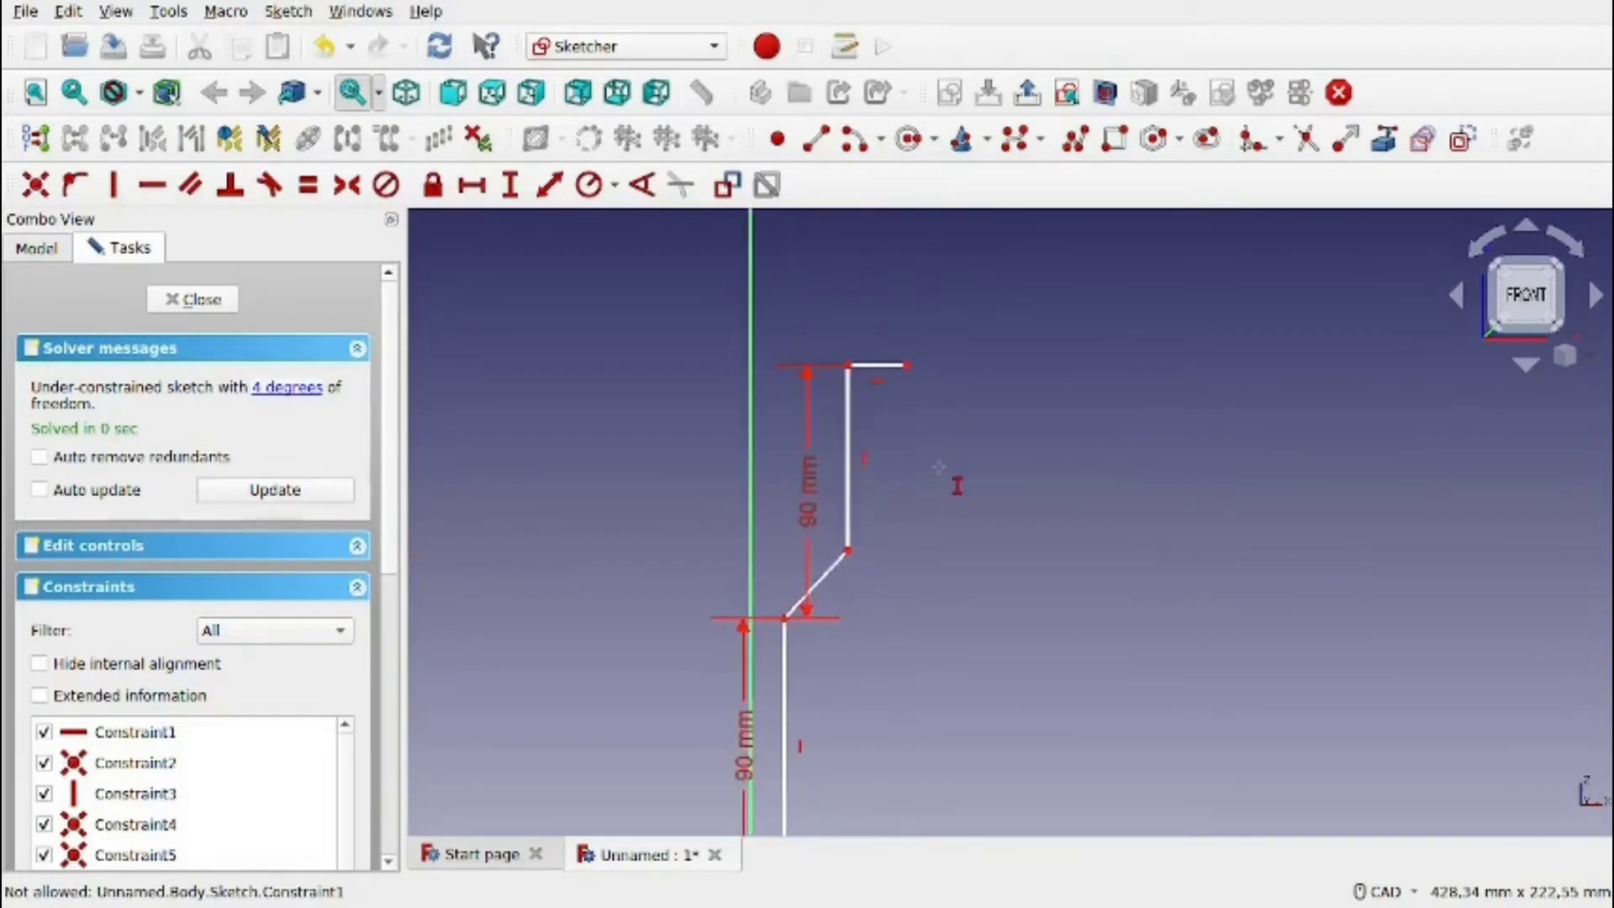
Constrain the short vertical edge under the top ledge to 10 mm.
click(509, 185)
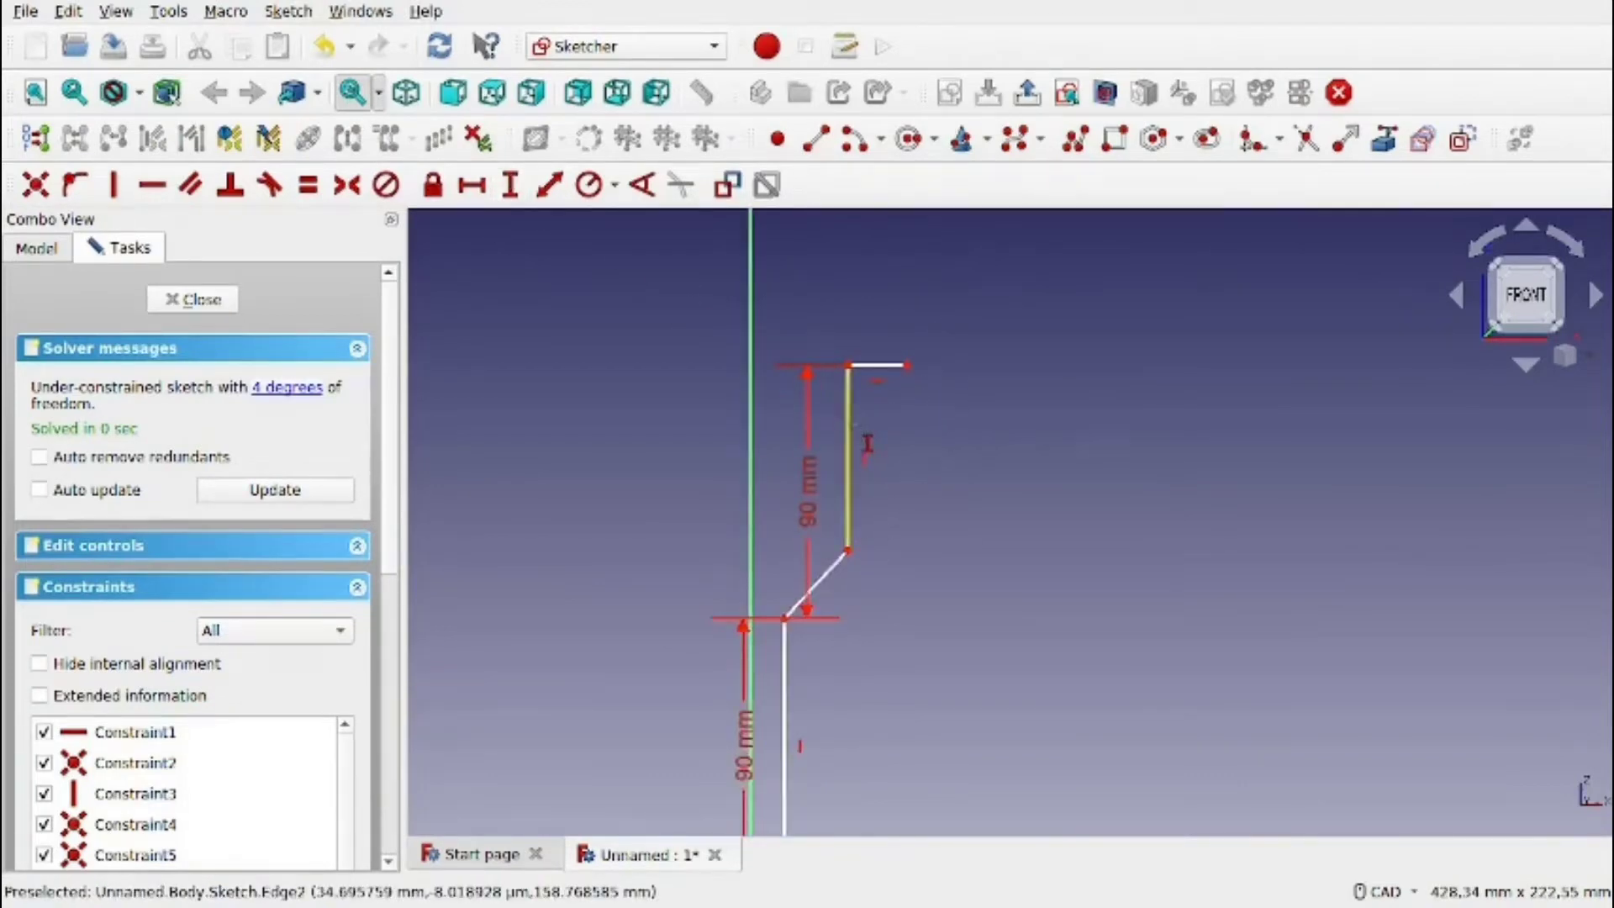
click(850, 433)
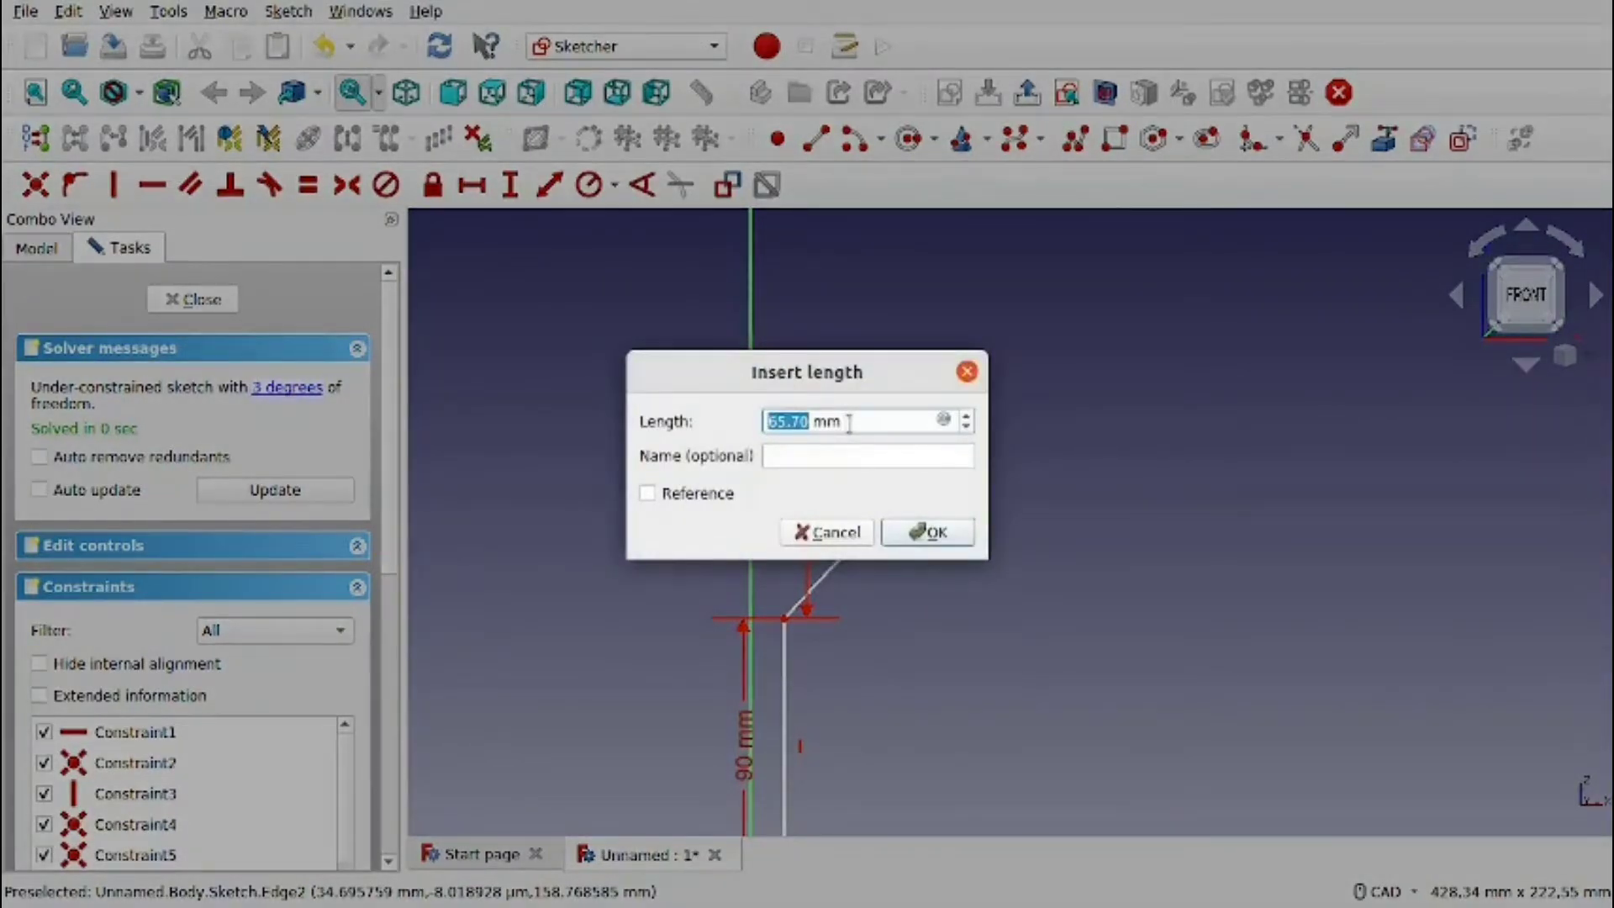
key(Return)
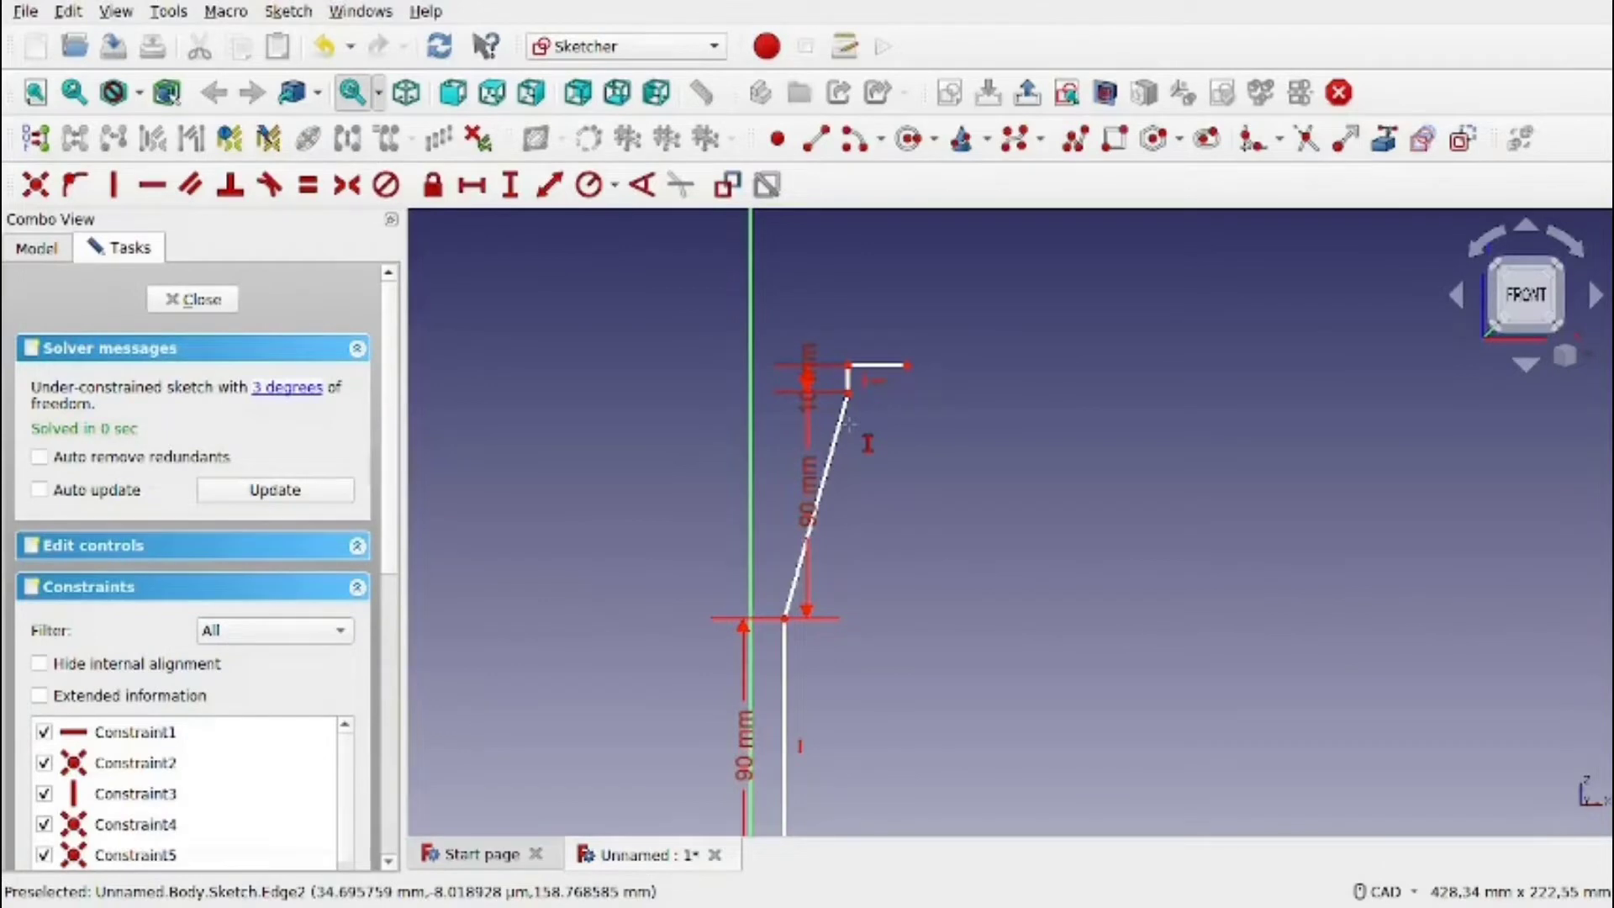
scroll(801, 341, up, 5)
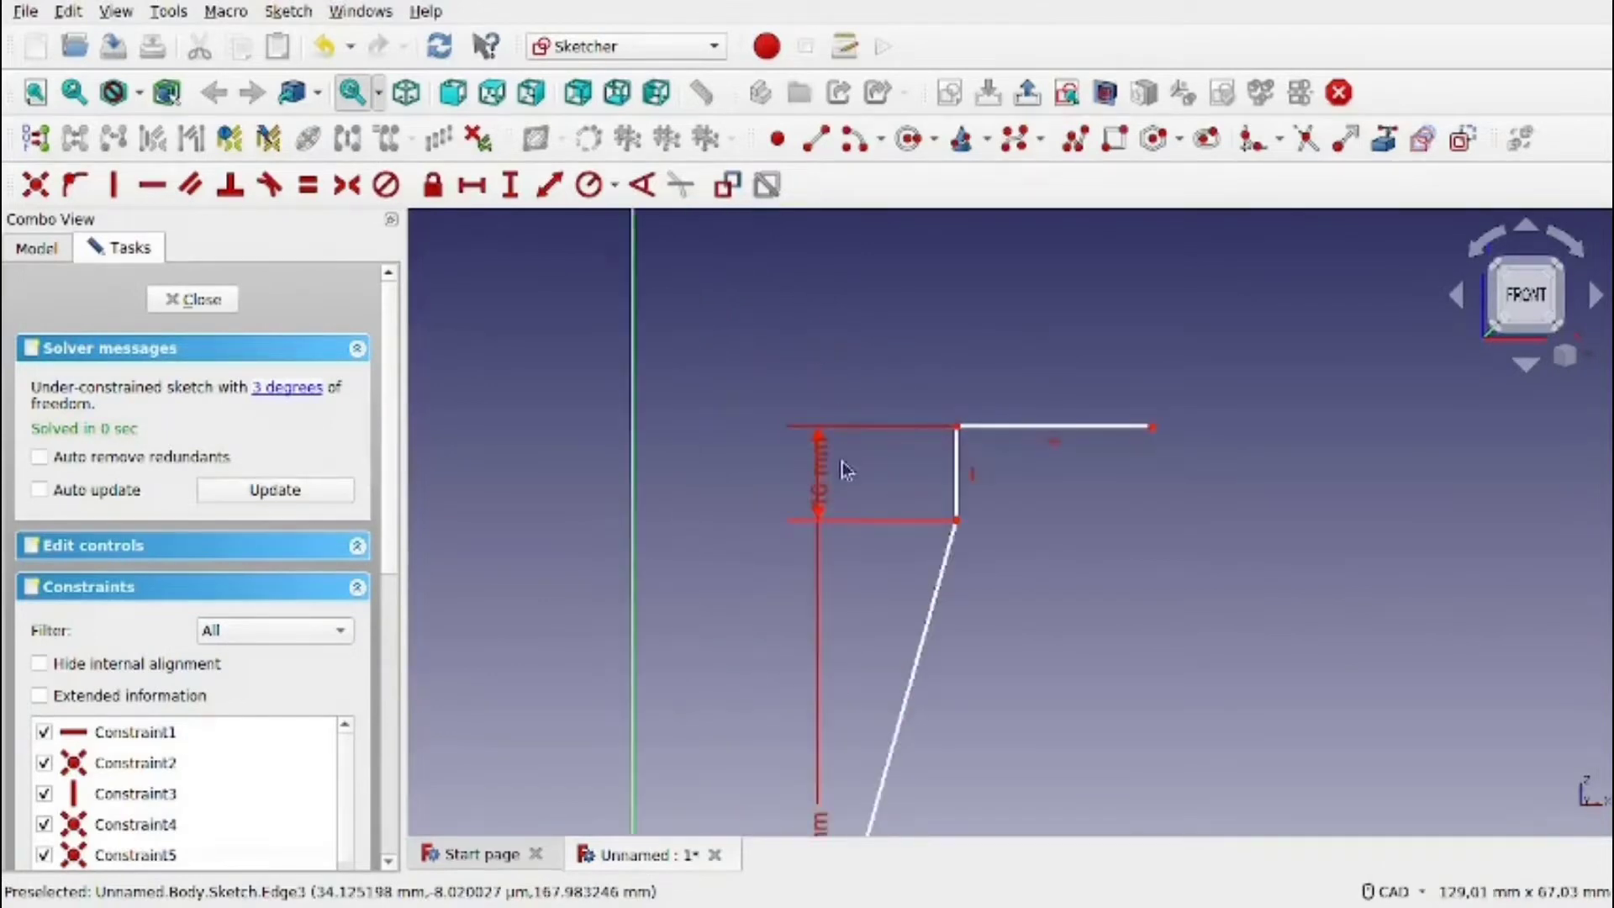
scroll(843, 469, down, 3)
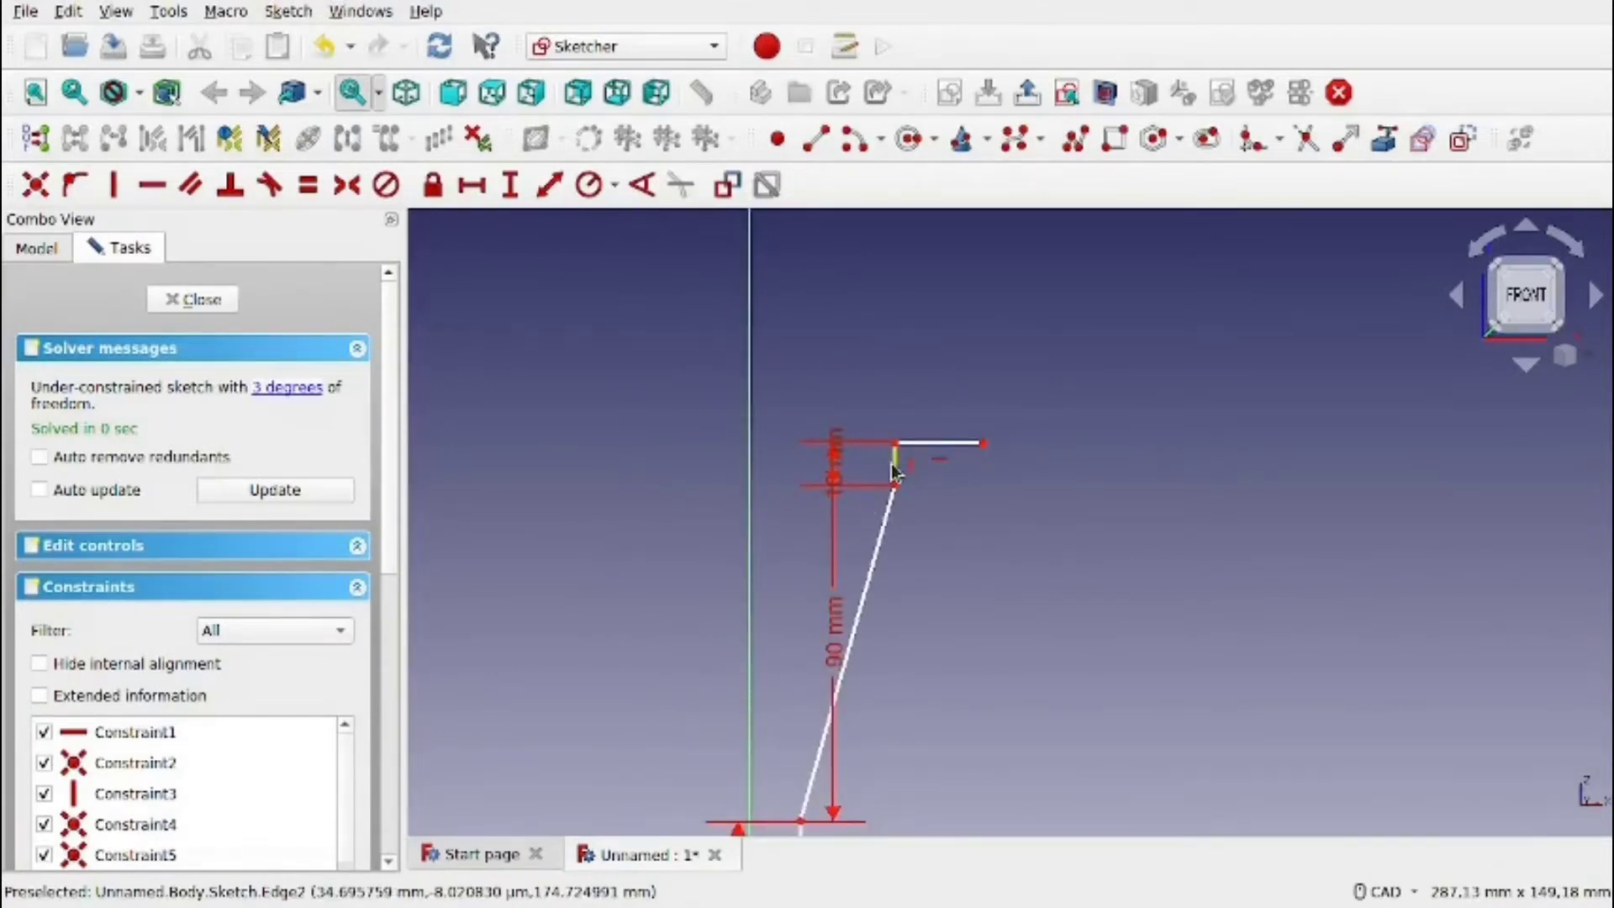
Drag the short vertical edge and top ledge right to widen the funnel and flatten the slant.
drag(861, 364, 1035, 582)
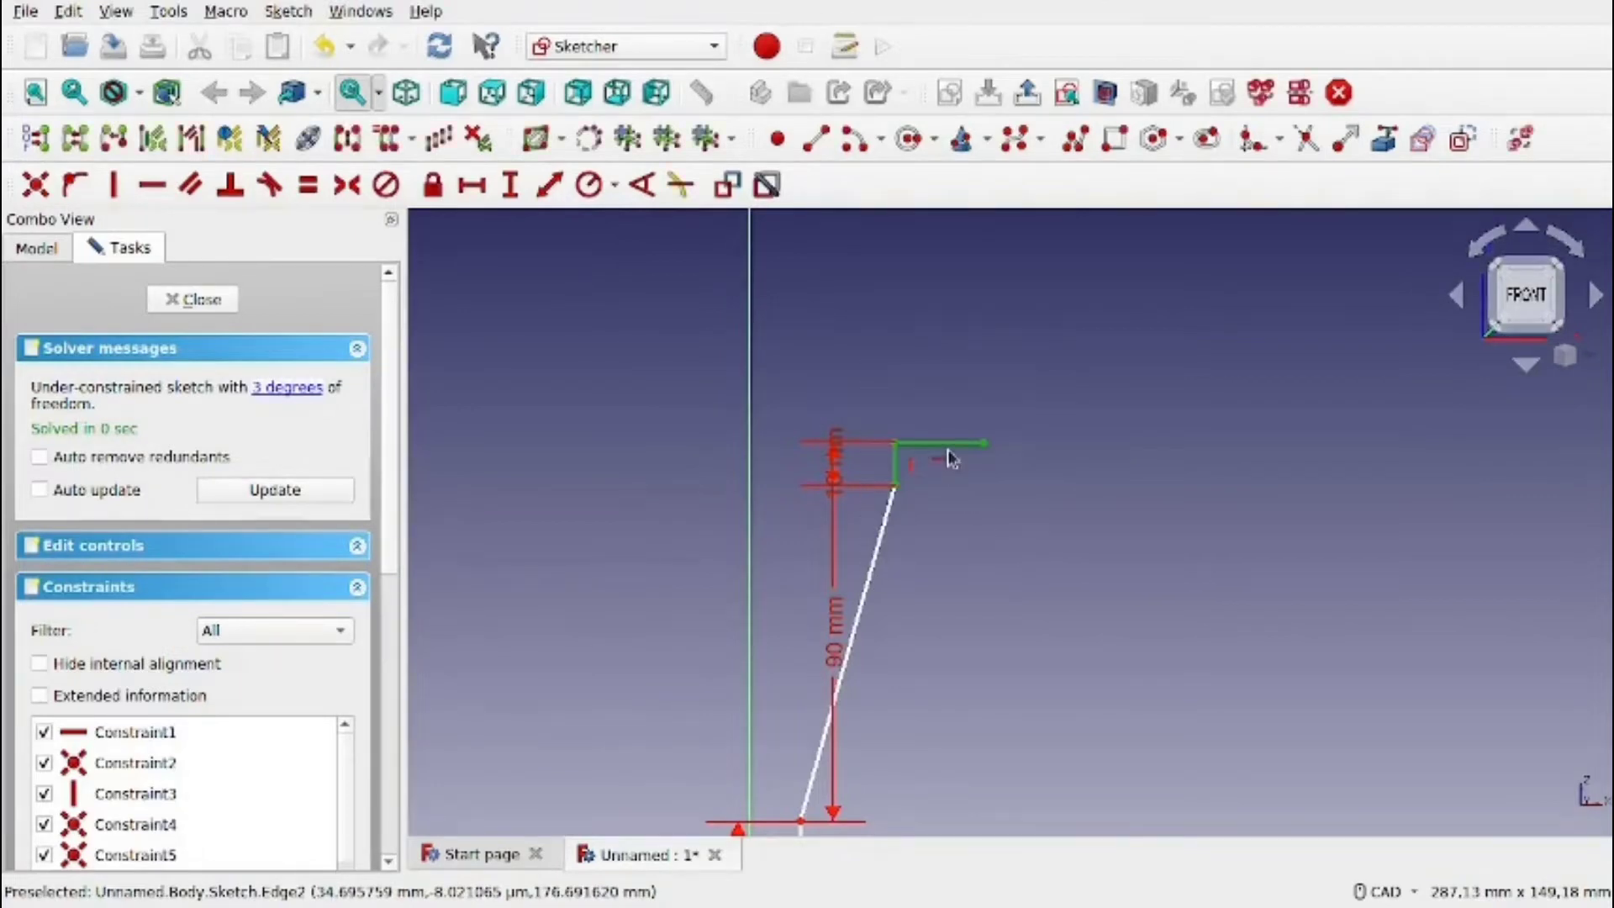
drag(952, 448, 1012, 443)
scroll(969, 543, down, 2)
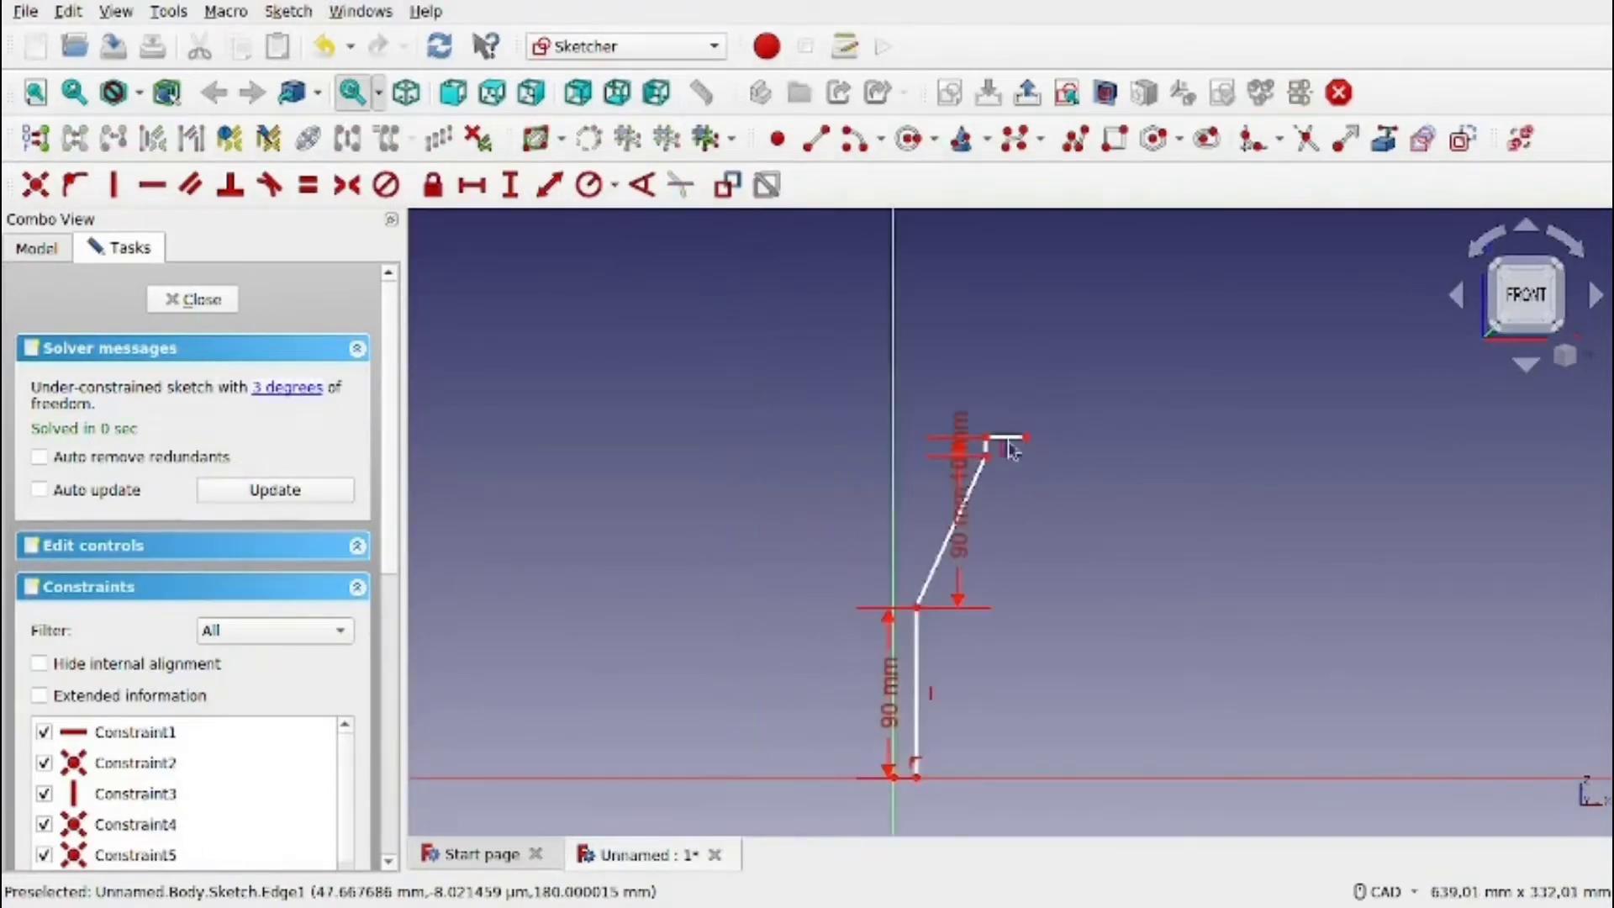
middle_drag(968, 543, 642, 397)
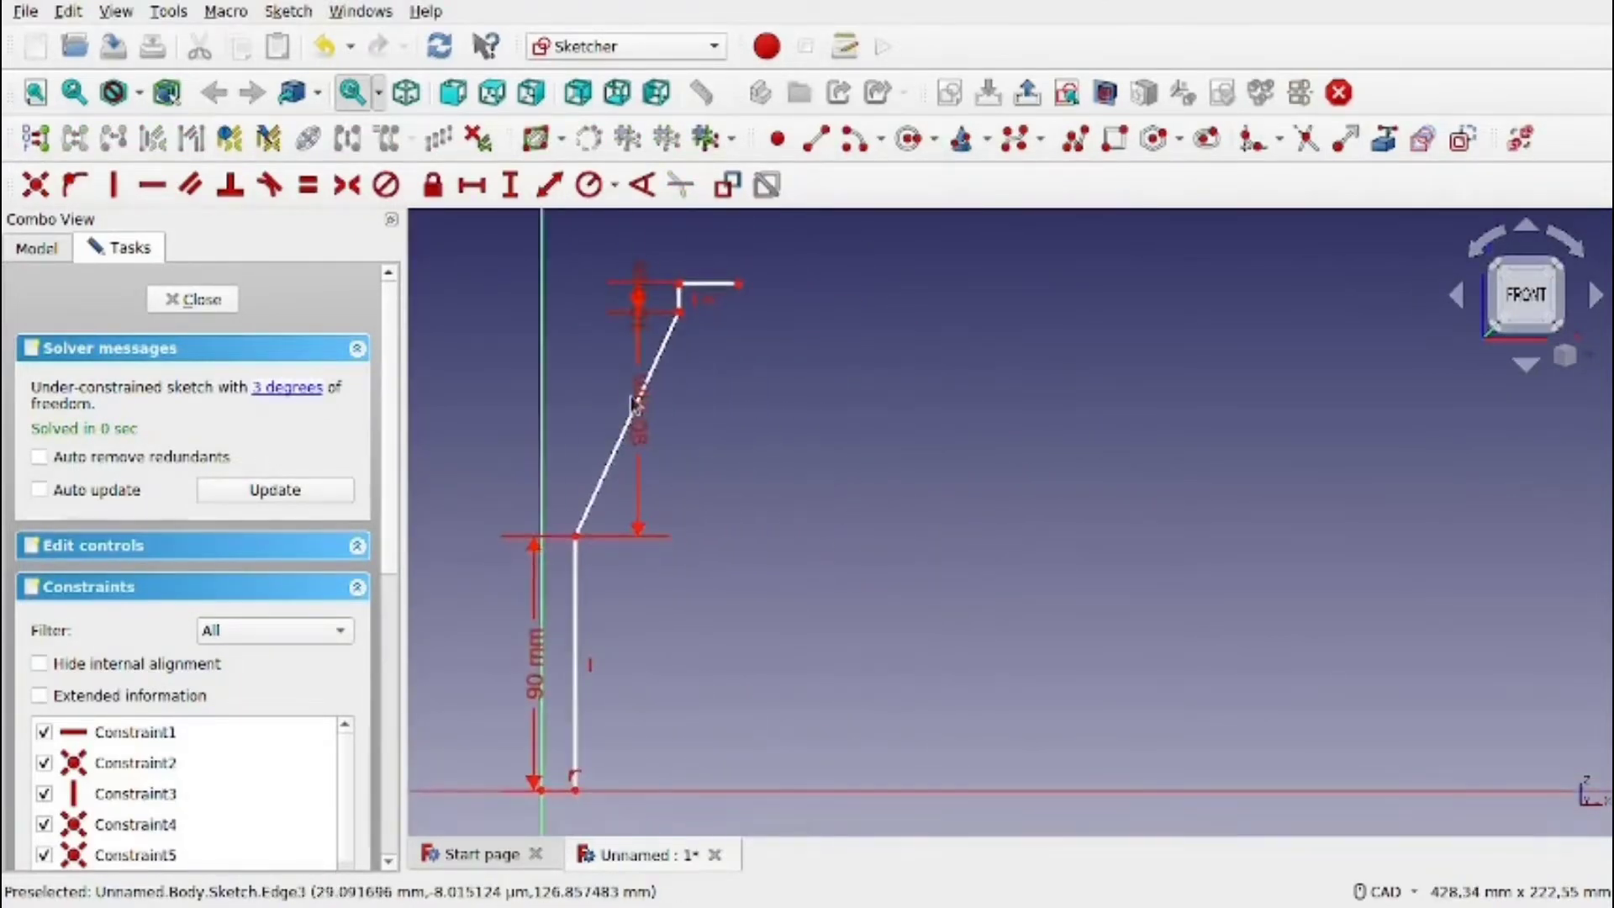
drag(655, 239, 786, 349)
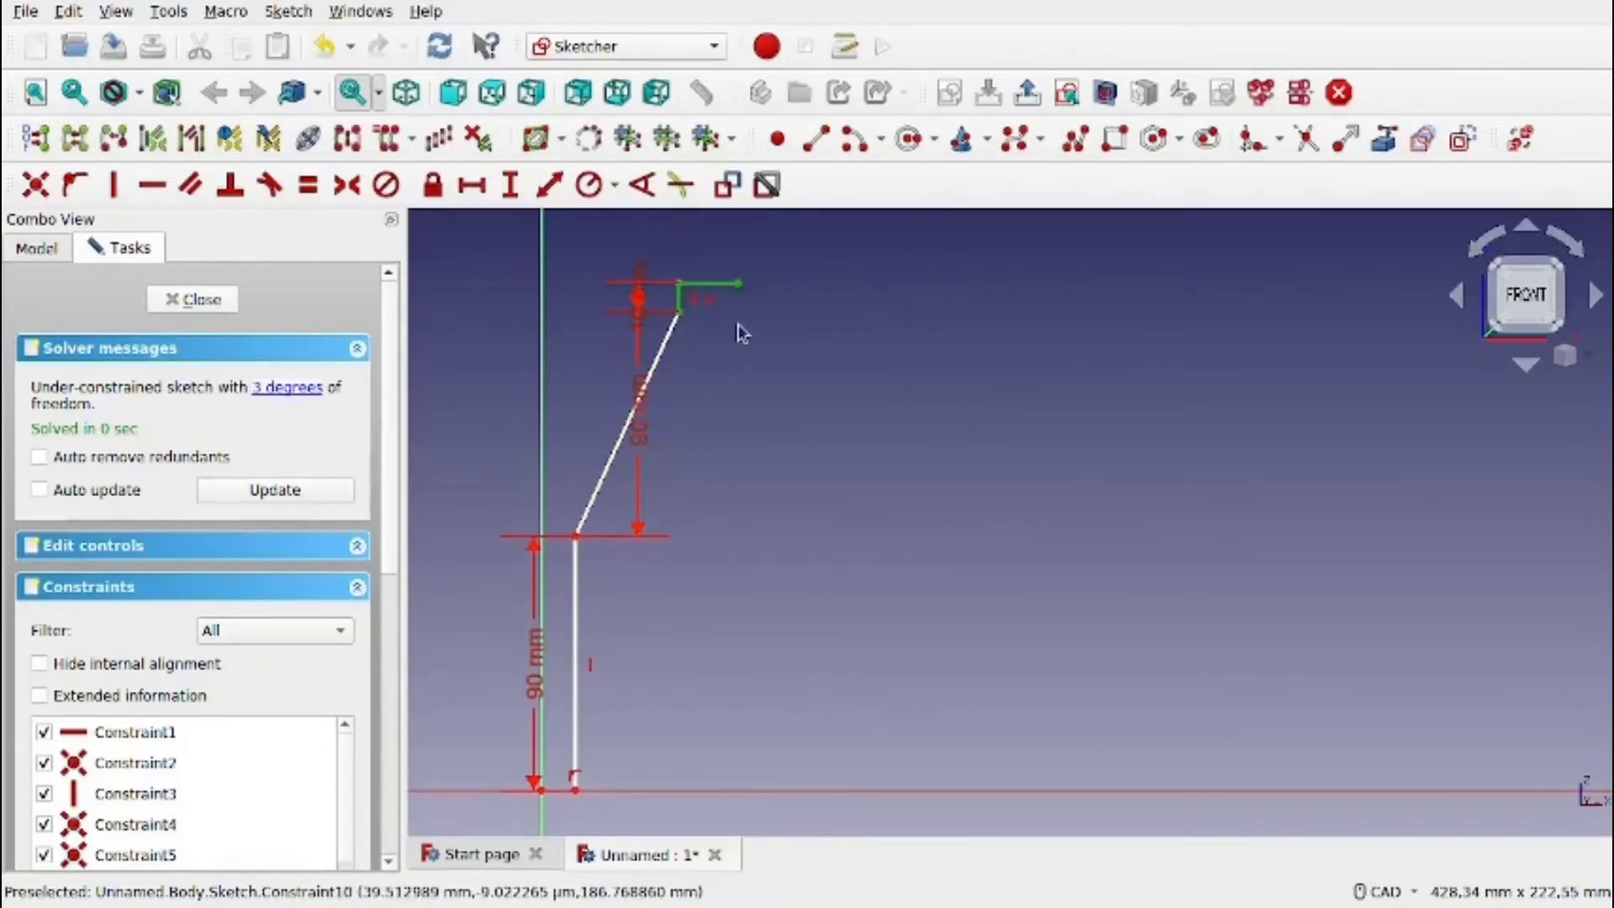
mouse_move(703, 284)
mouse_down()
mouse_move(743, 294)
mouse_move(714, 356)
mouse_up()
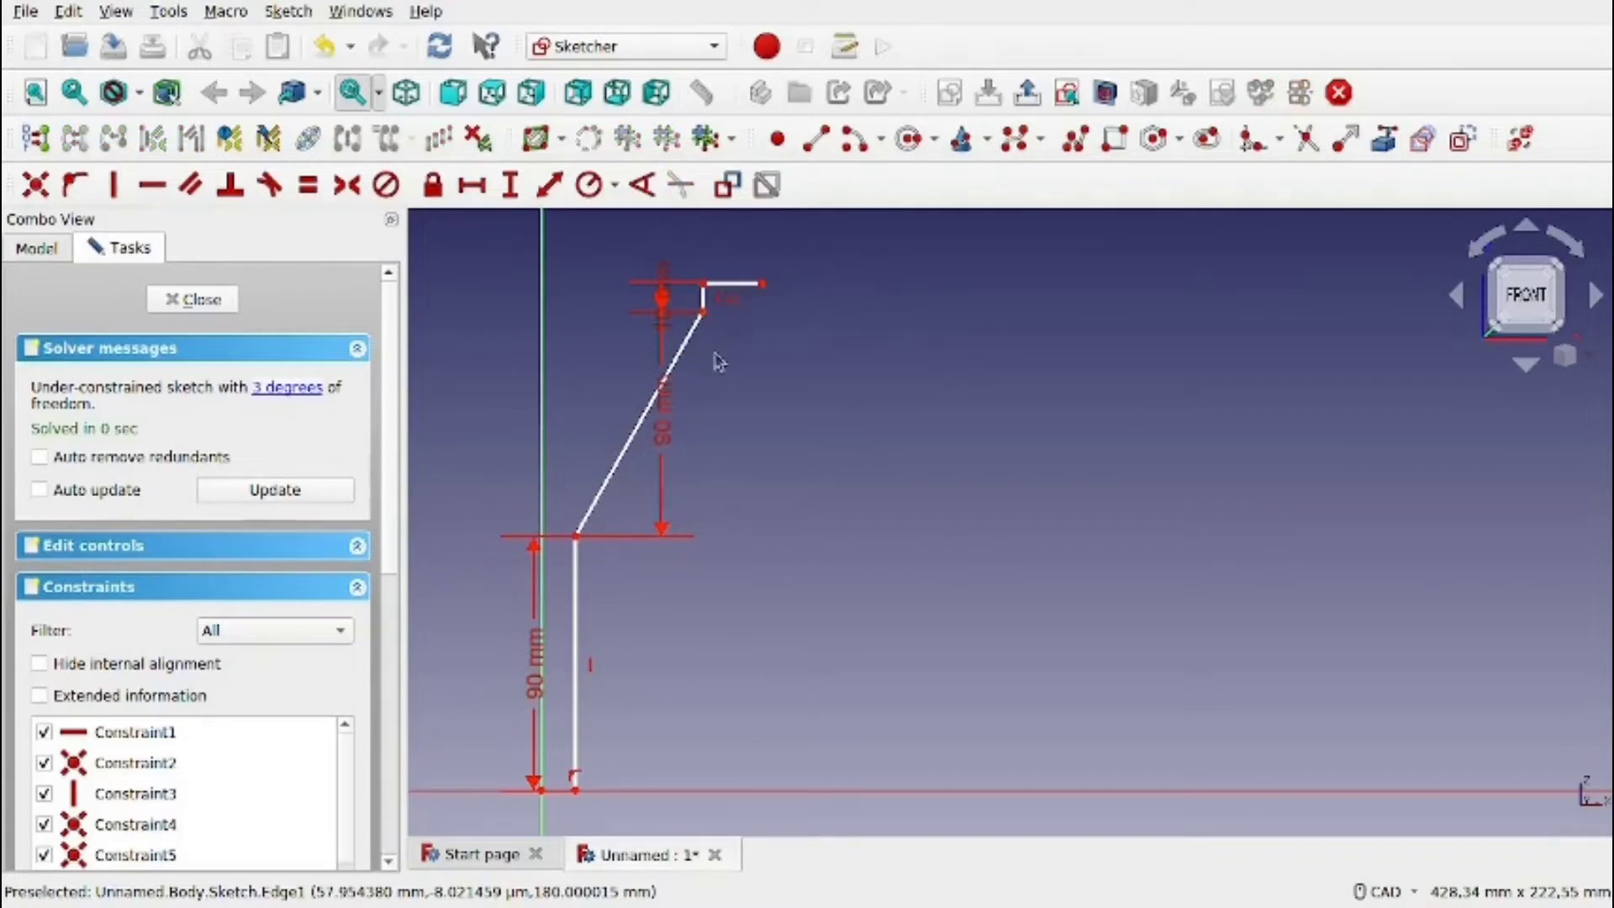
middle_drag(713, 356, 836, 461)
scroll(679, 350, up, 3)
scroll(679, 350, up, 2)
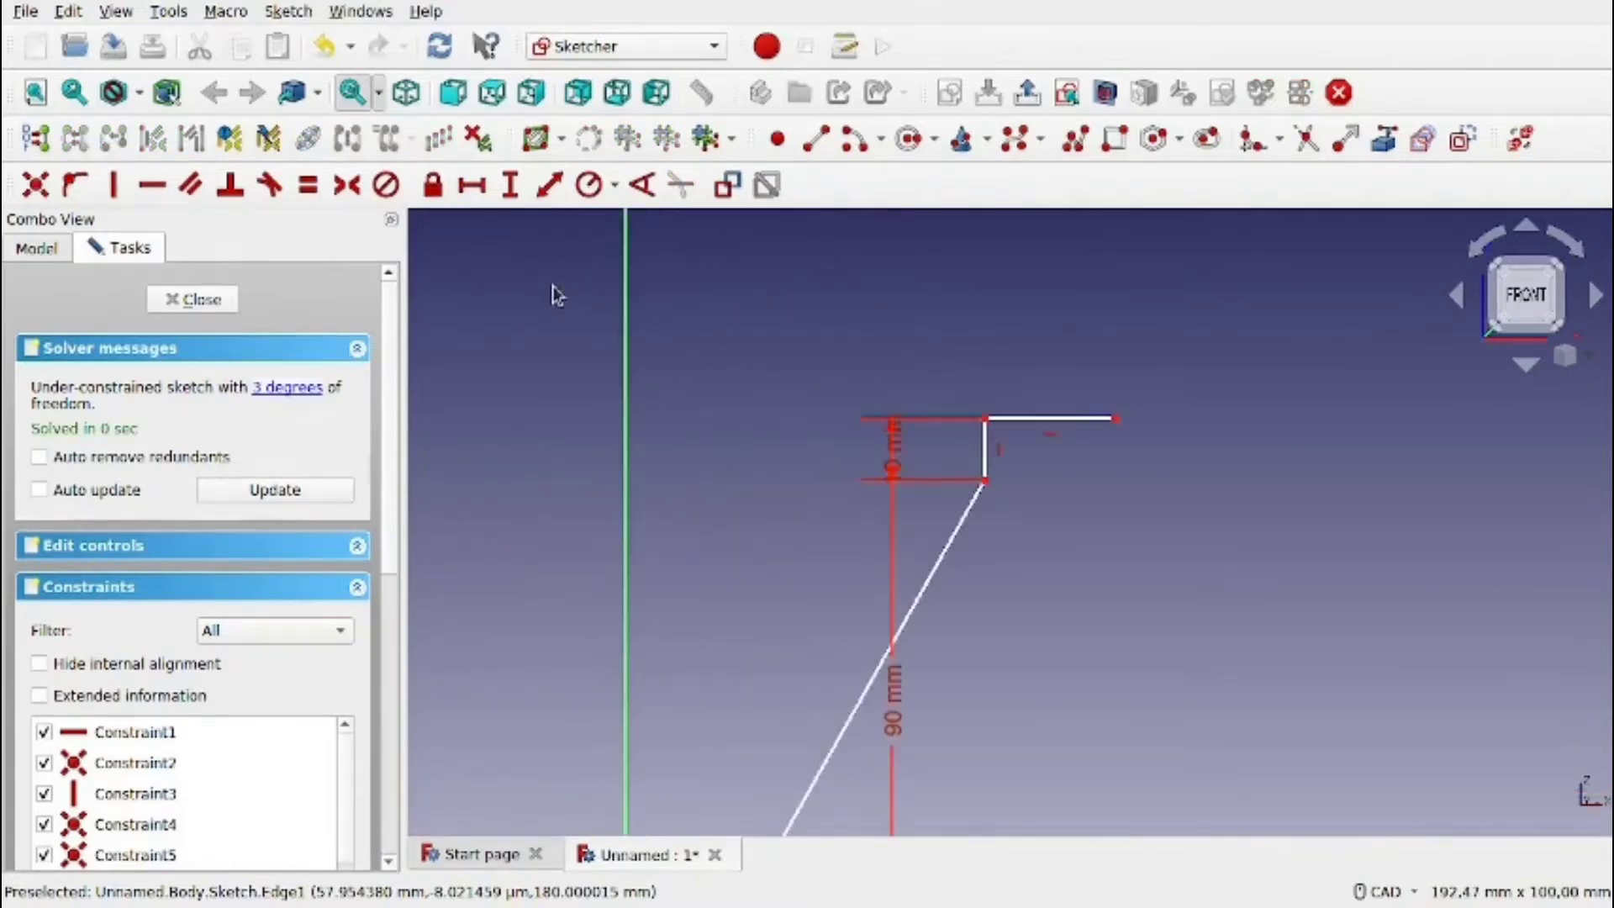
Dimension the top rim edge to 10 mm and the rim's offset from the vertical axis to 80 mm.
click(472, 185)
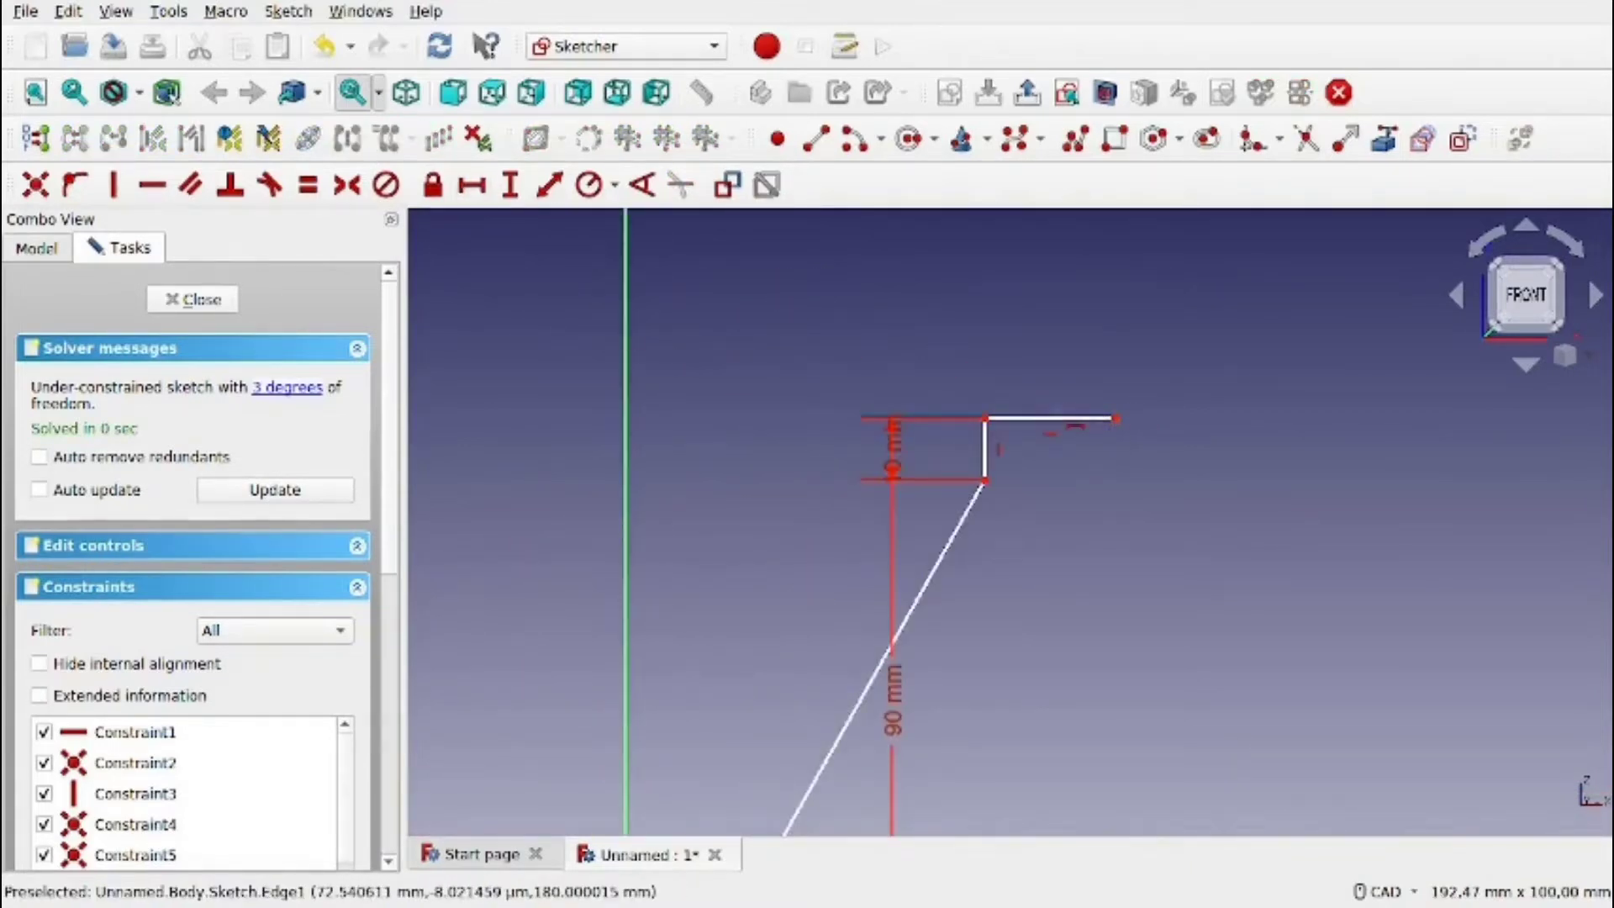
click(1046, 418)
text(10)
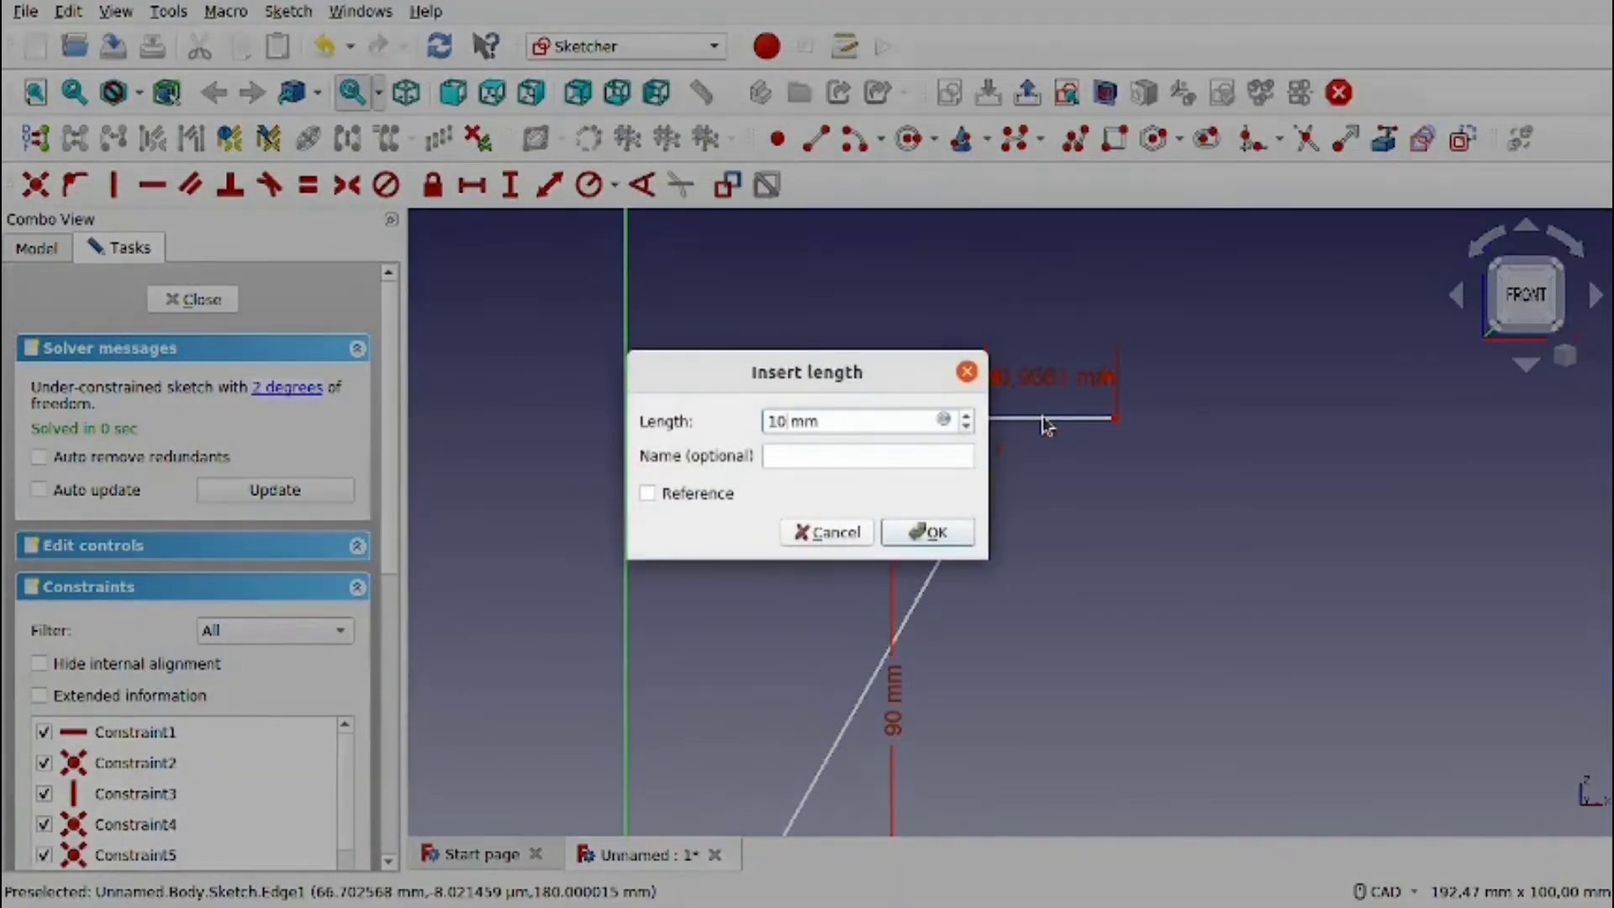
key(Return)
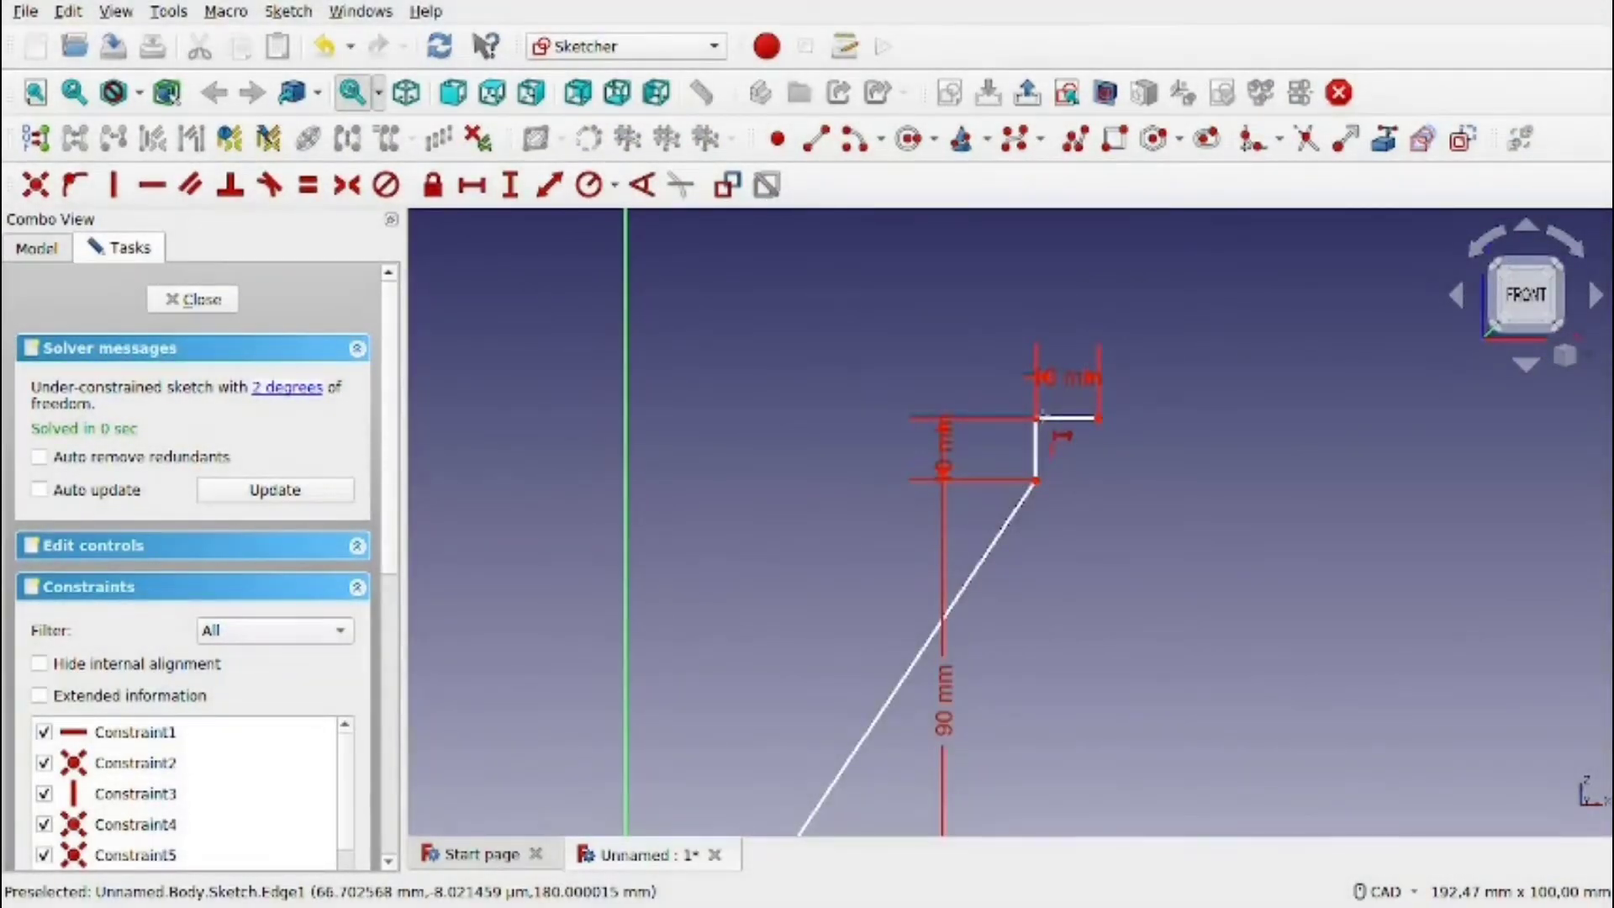
scroll(980, 324, down, 6)
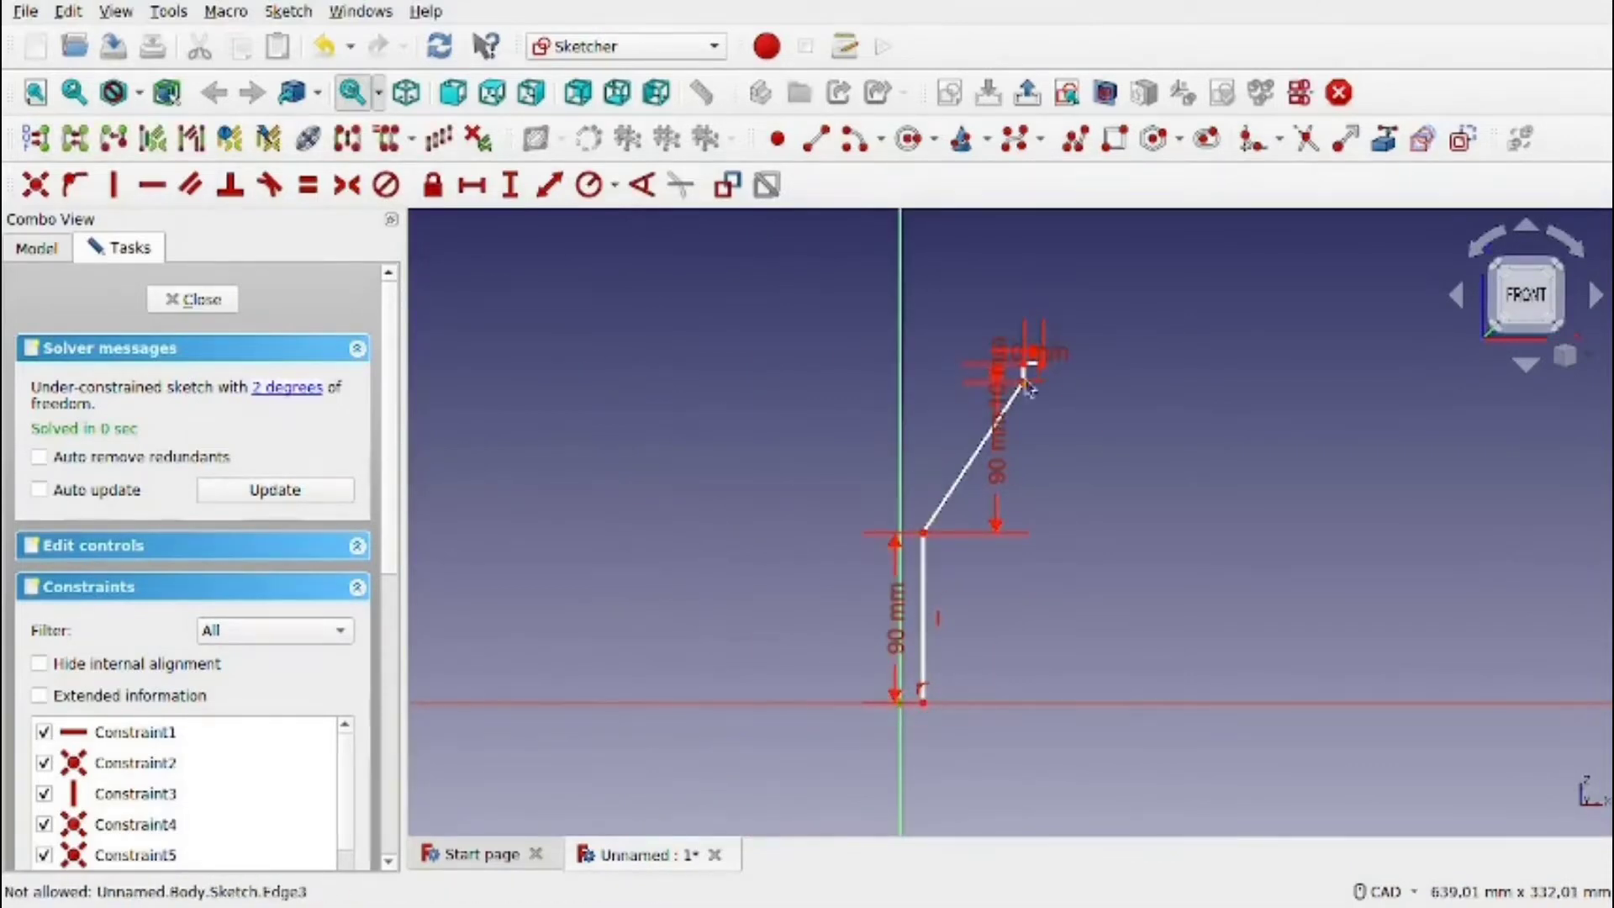
scroll(1024, 364, up, 10)
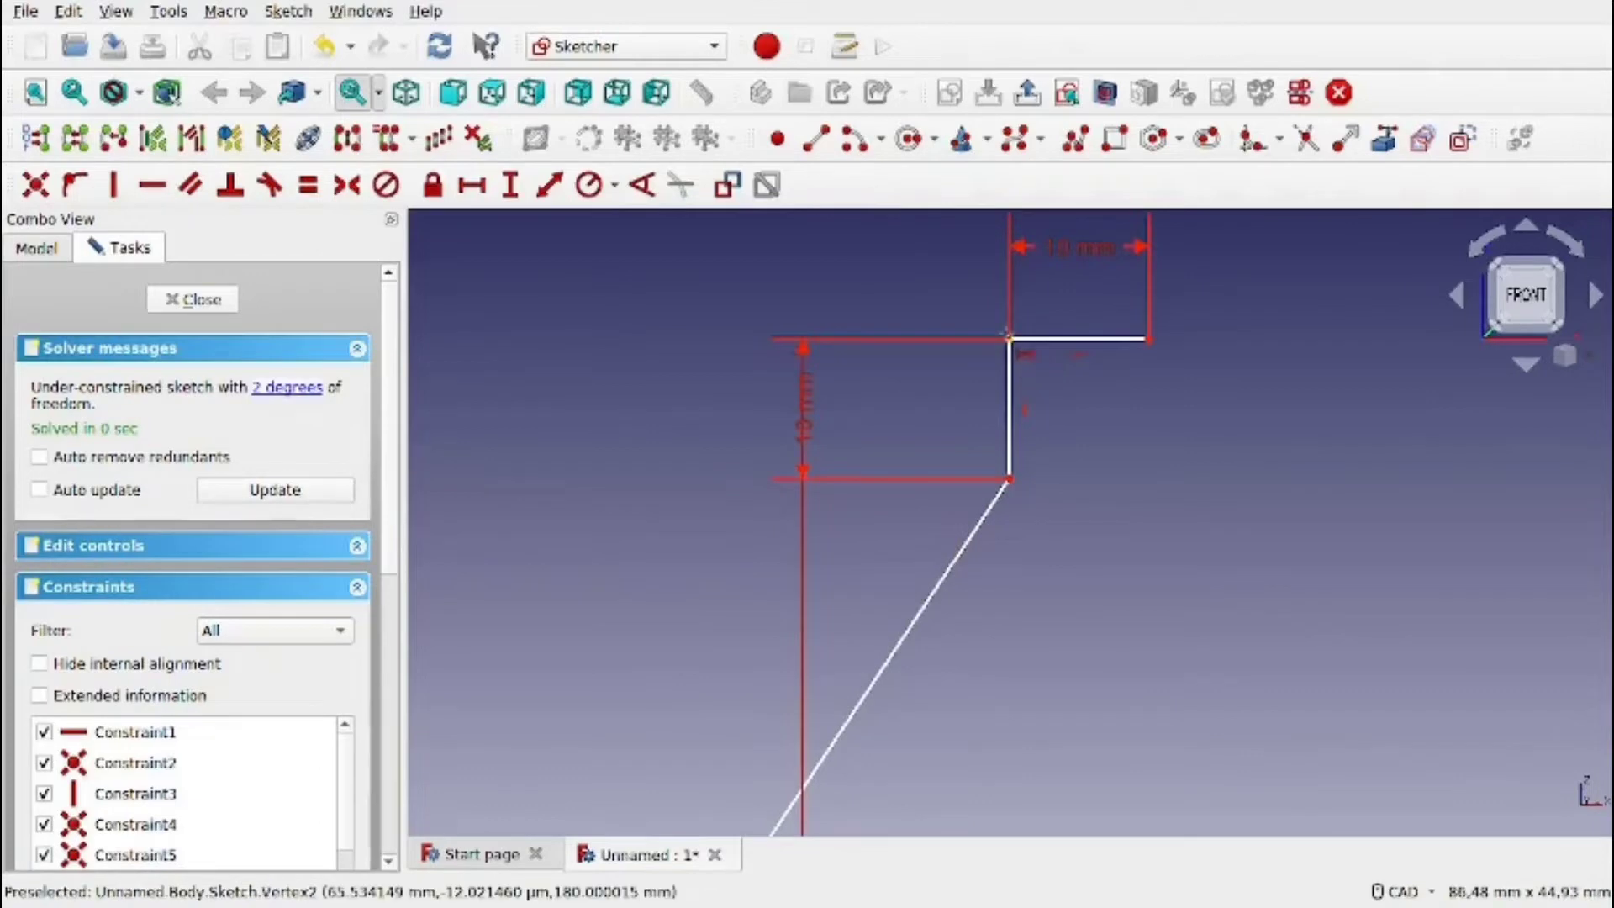
click(1007, 338)
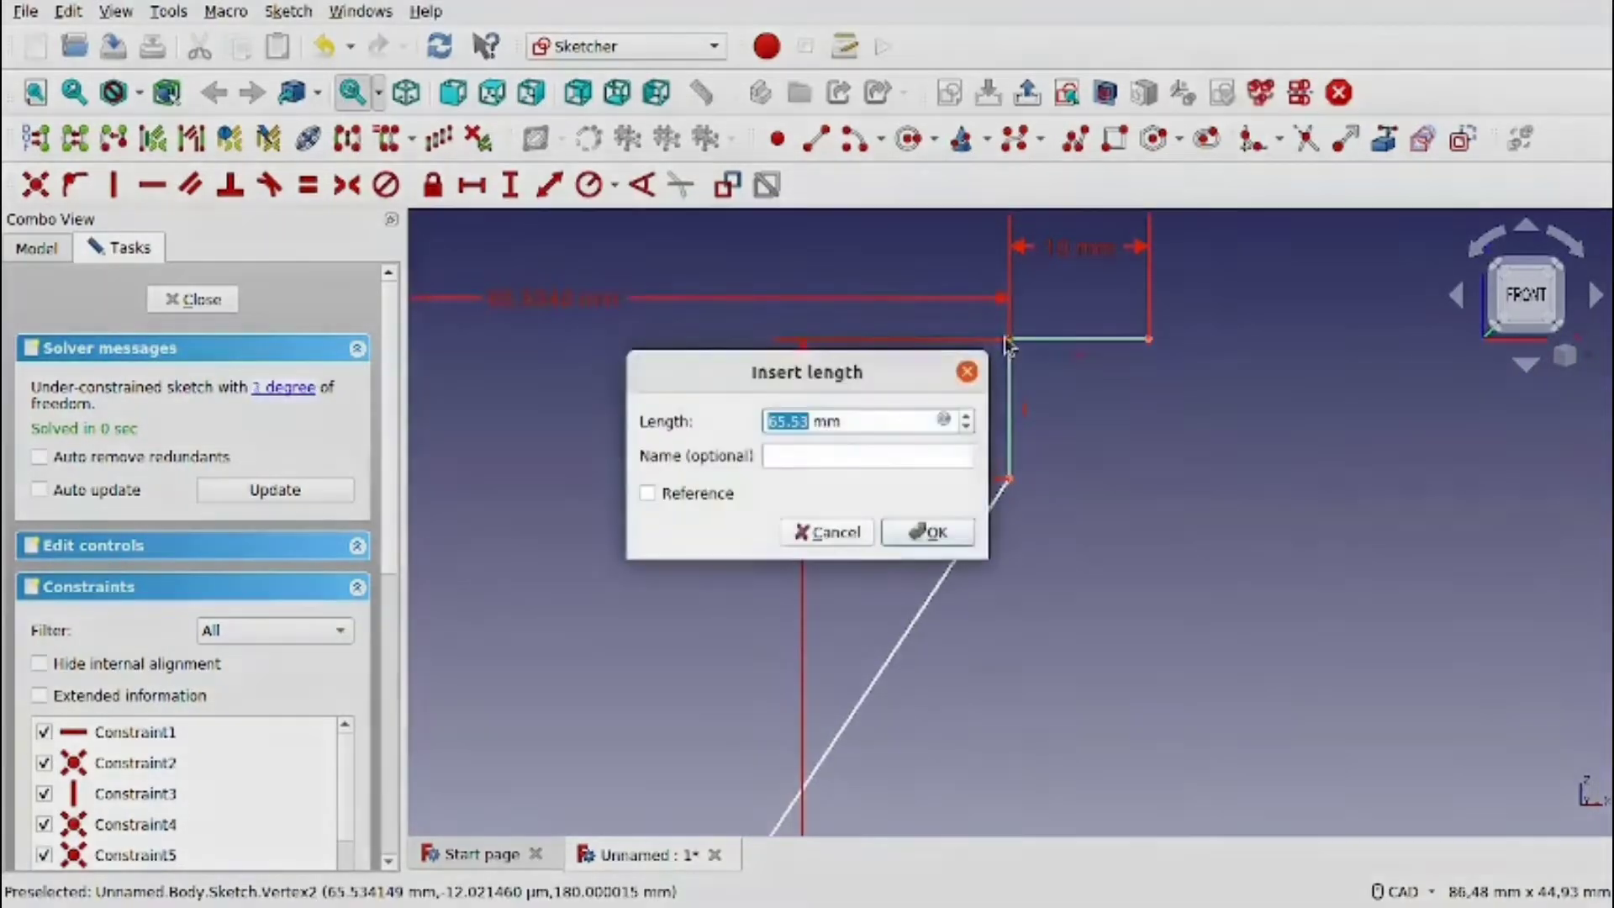
text(80)
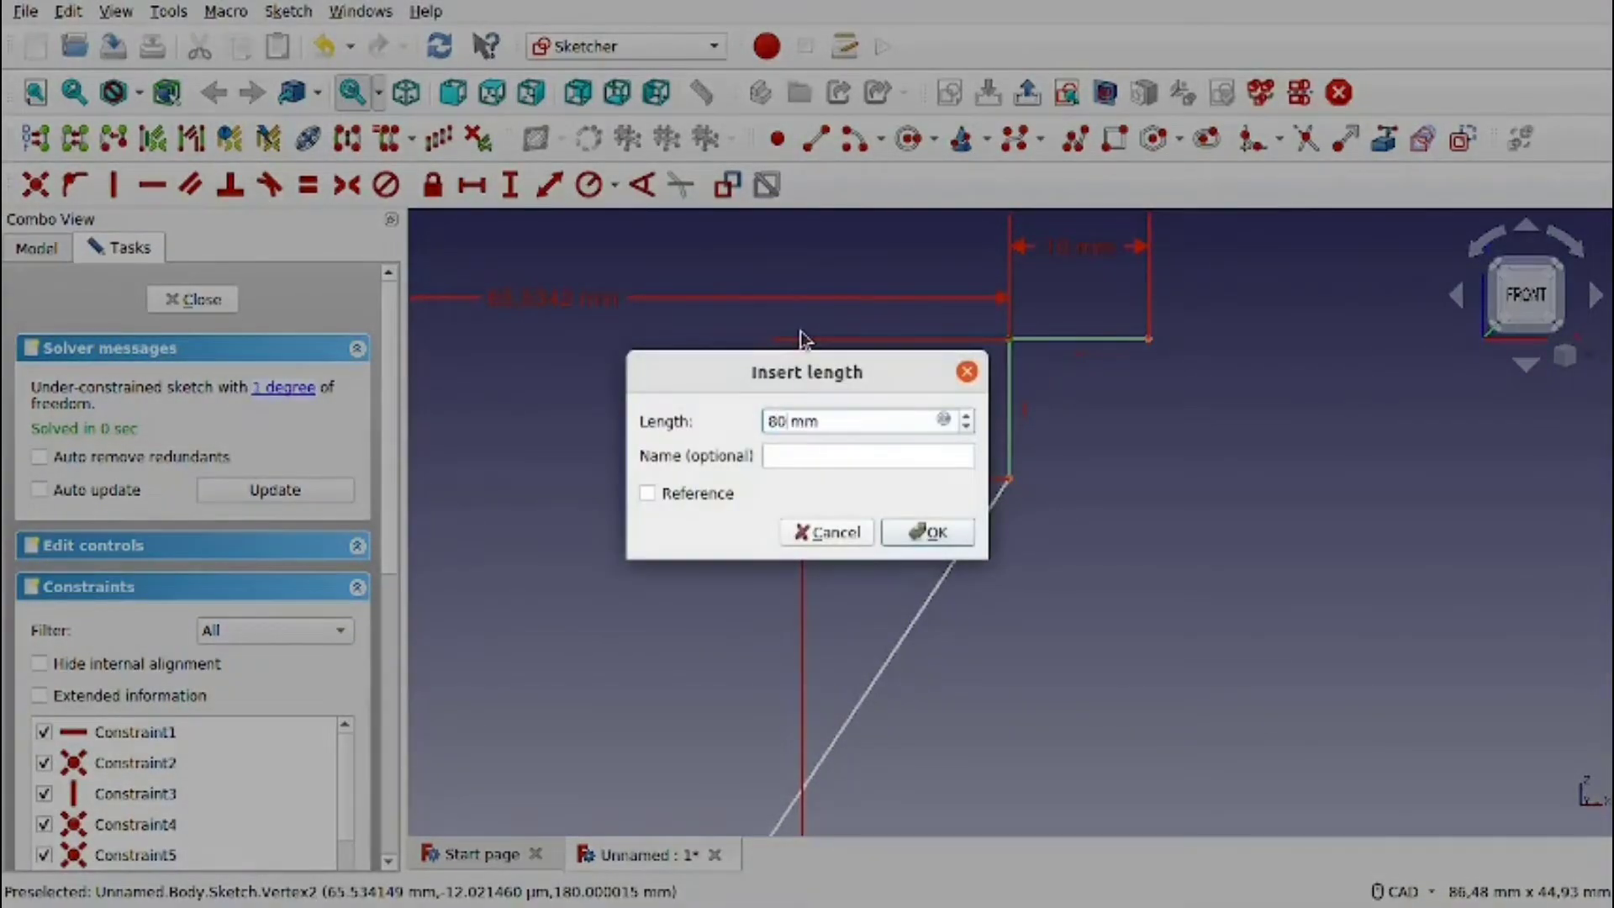
key(Return)
scroll(801, 330, down, 8)
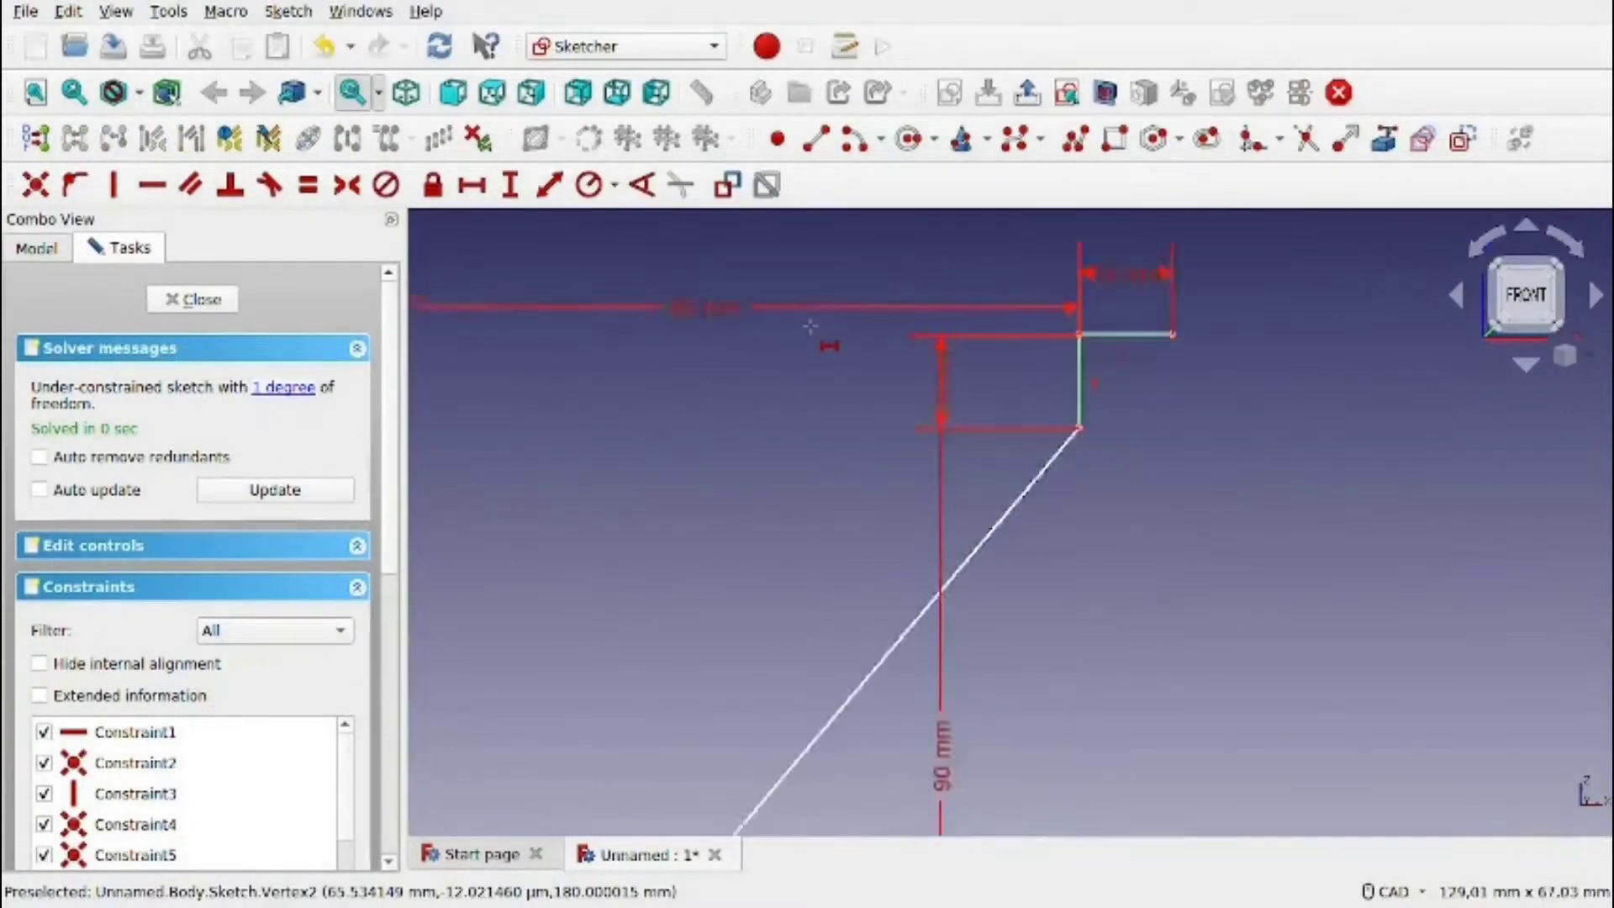
scroll(765, 589, up, 4)
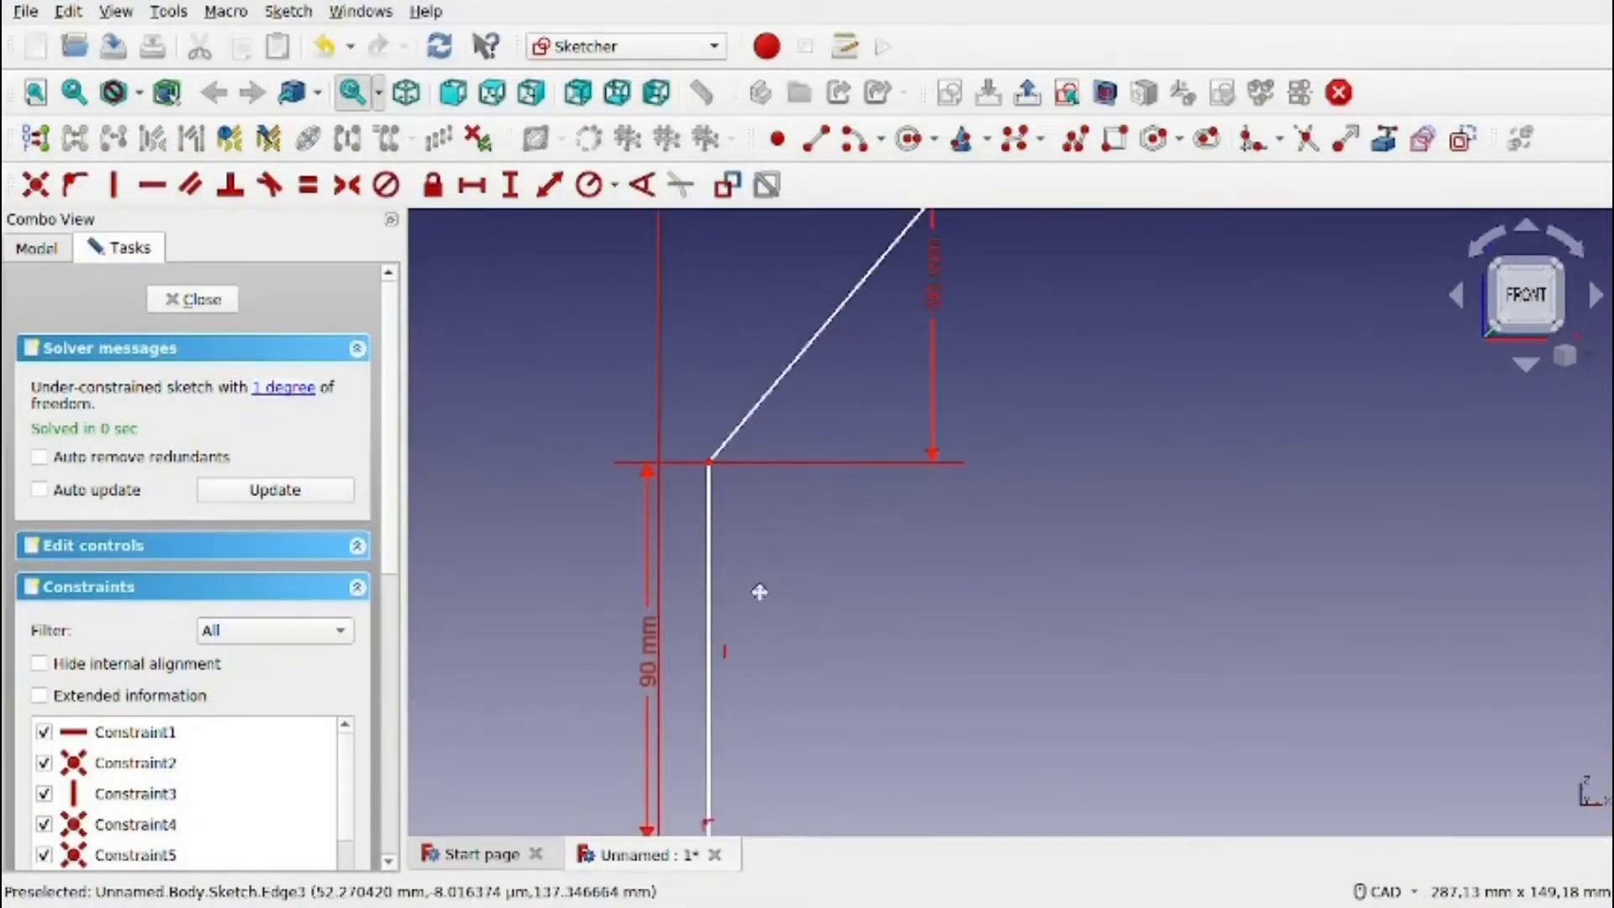
Fix the stem's bottom end 10 mm from the vertical axis, fully constraining the sketch.
middle_drag(759, 592, 760, 479)
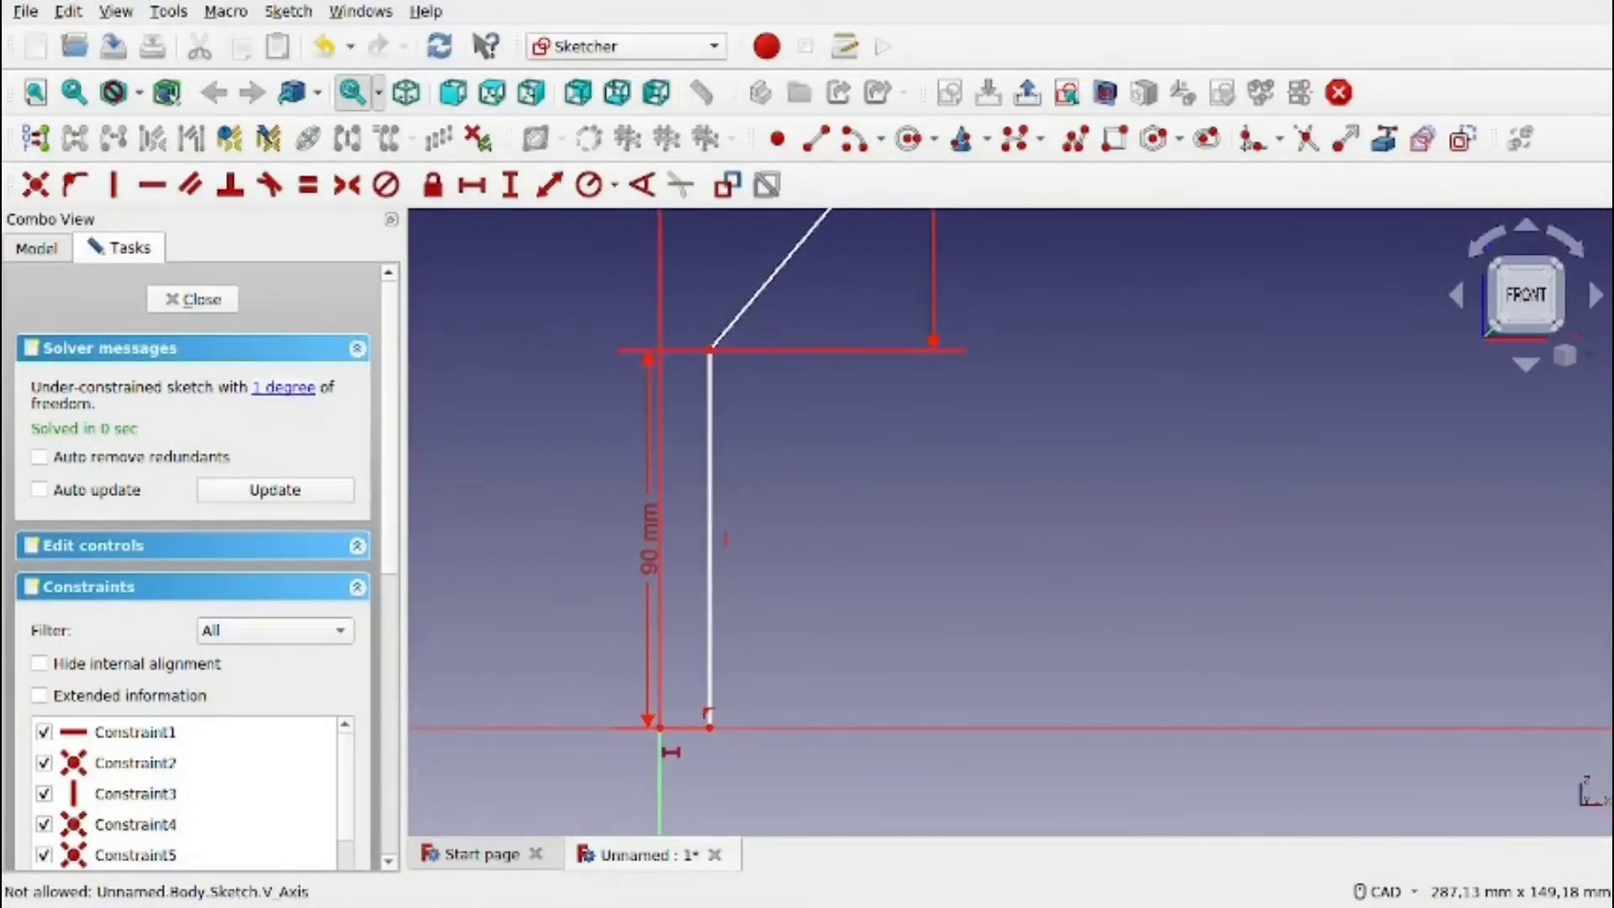
click(660, 729)
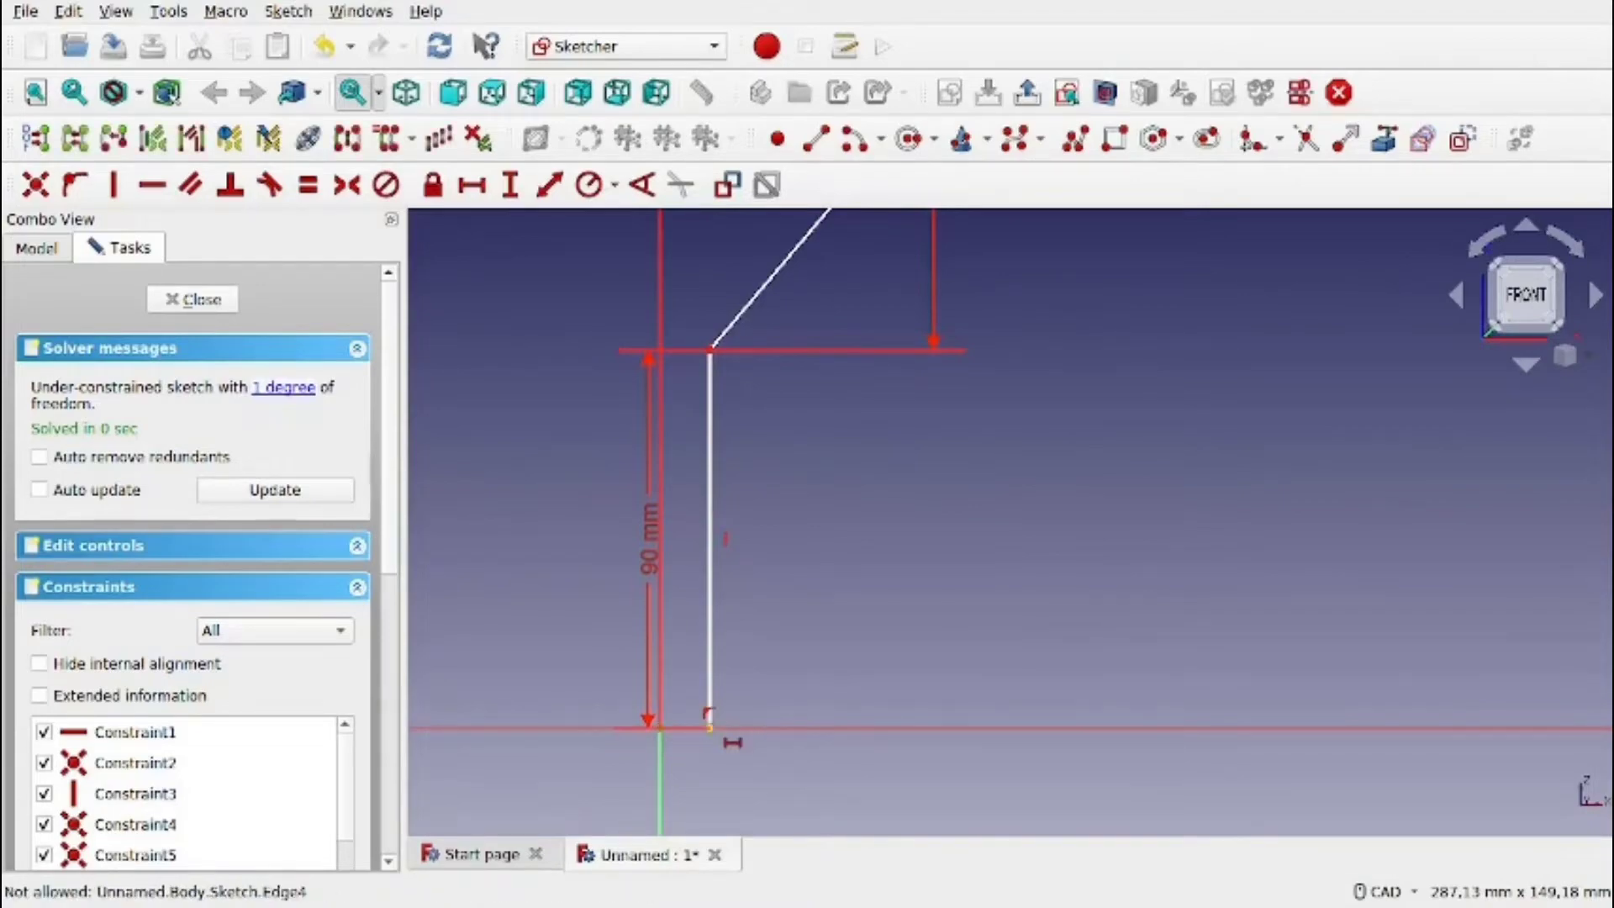
click(711, 723)
key(shift+h)
text(1)
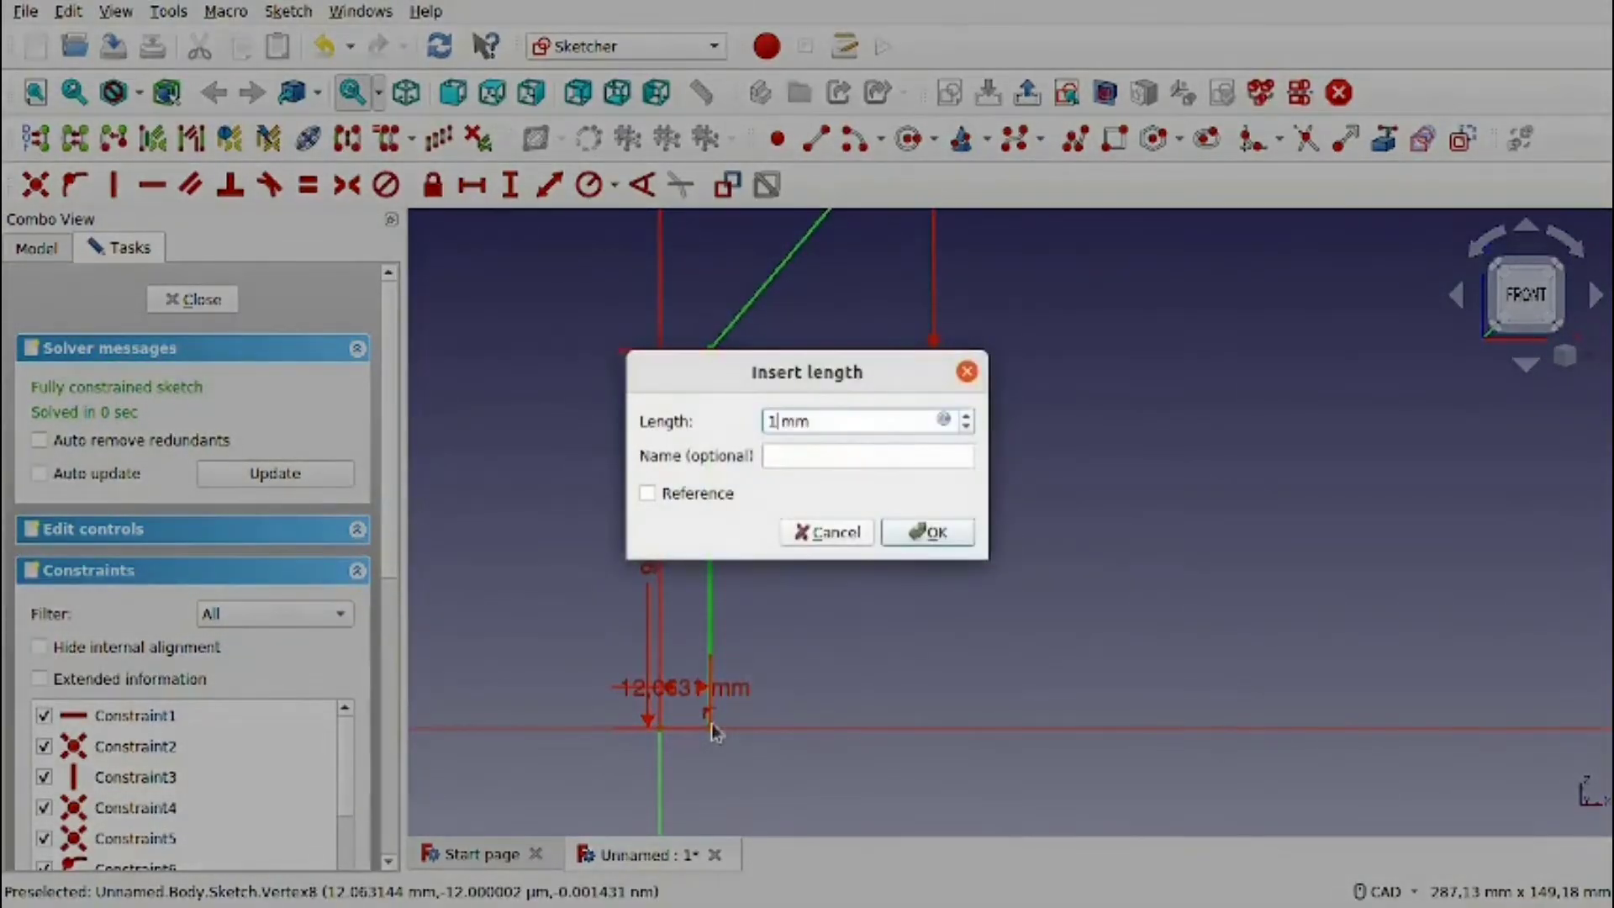
text(0)
key(Return)
scroll(723, 731, down, 5)
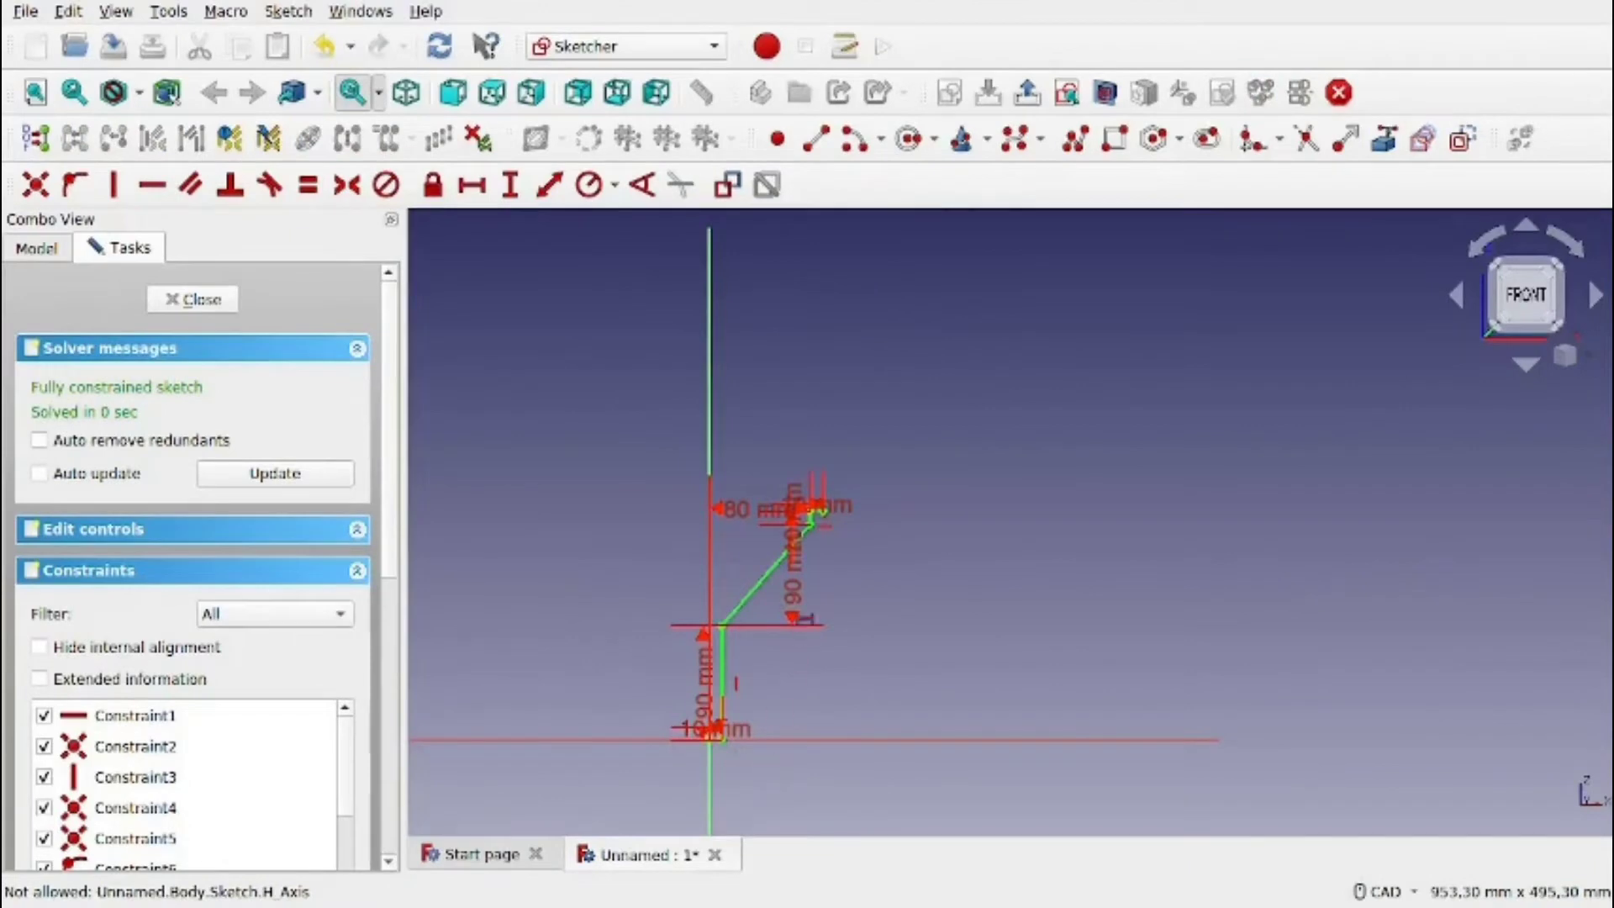
scroll(839, 443, up, 5)
scroll(834, 453, up, 4)
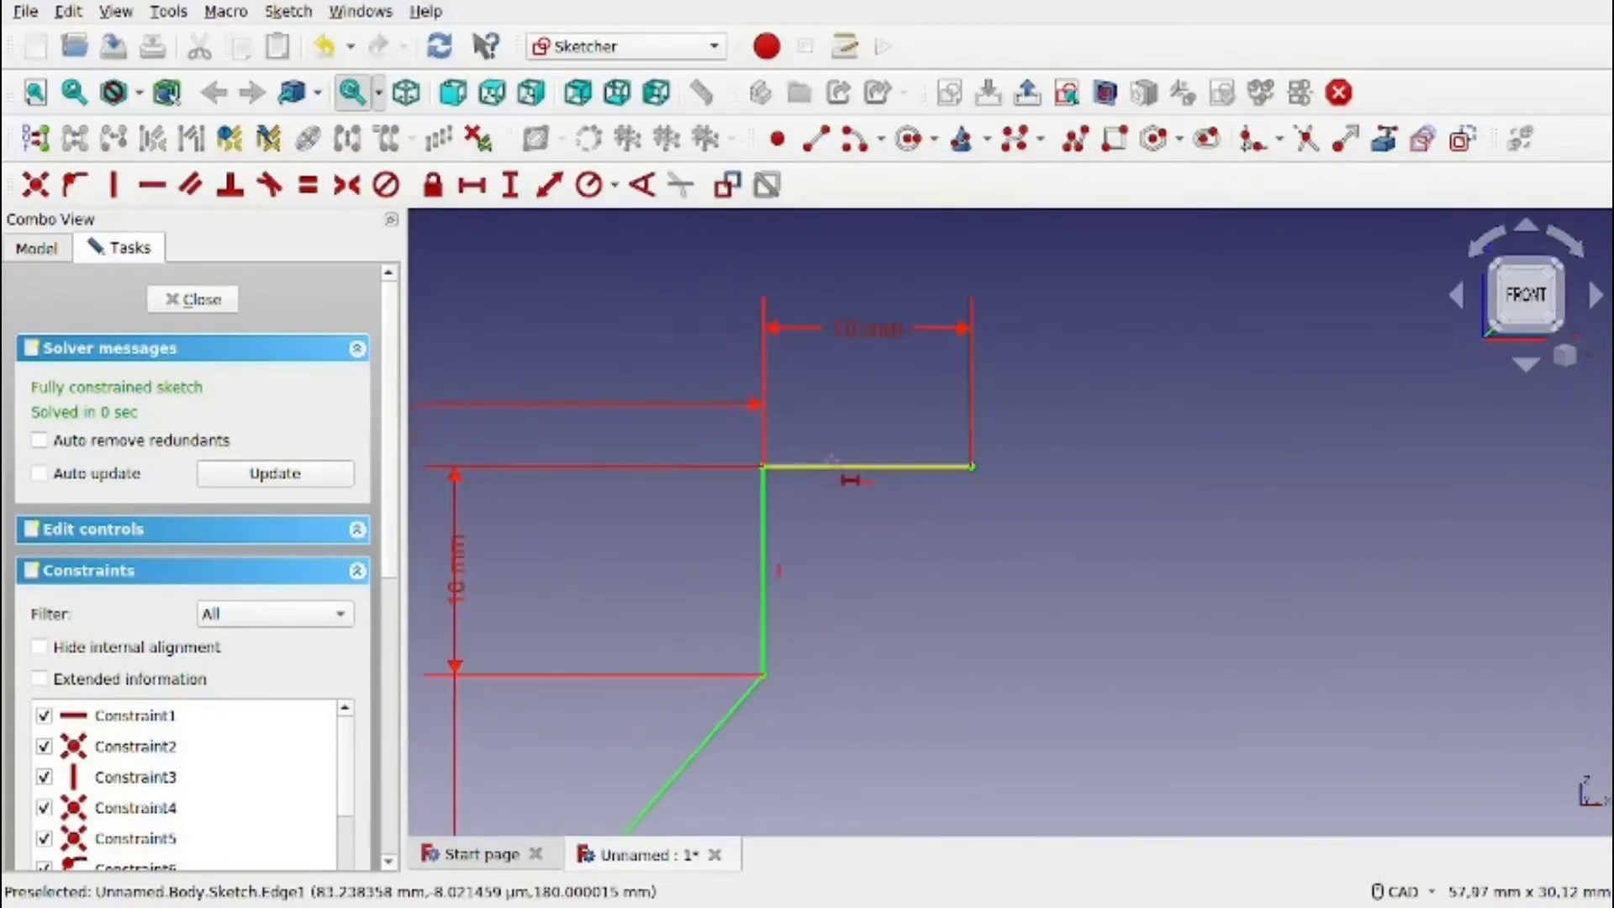
scroll(833, 459, down, 12)
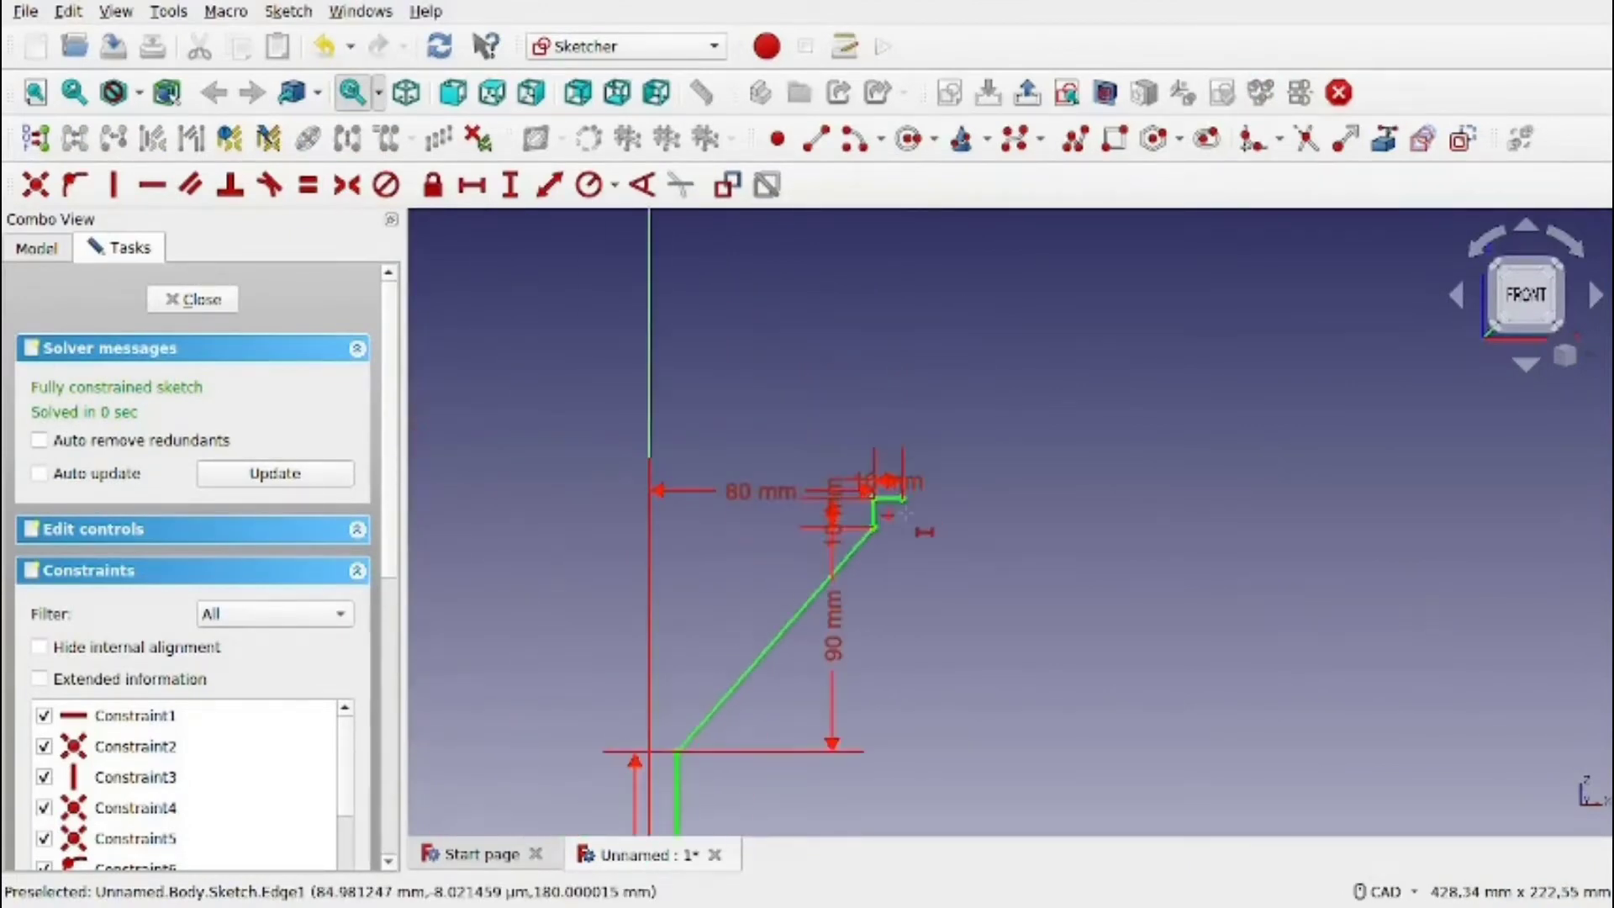
scroll(831, 467, up, 12)
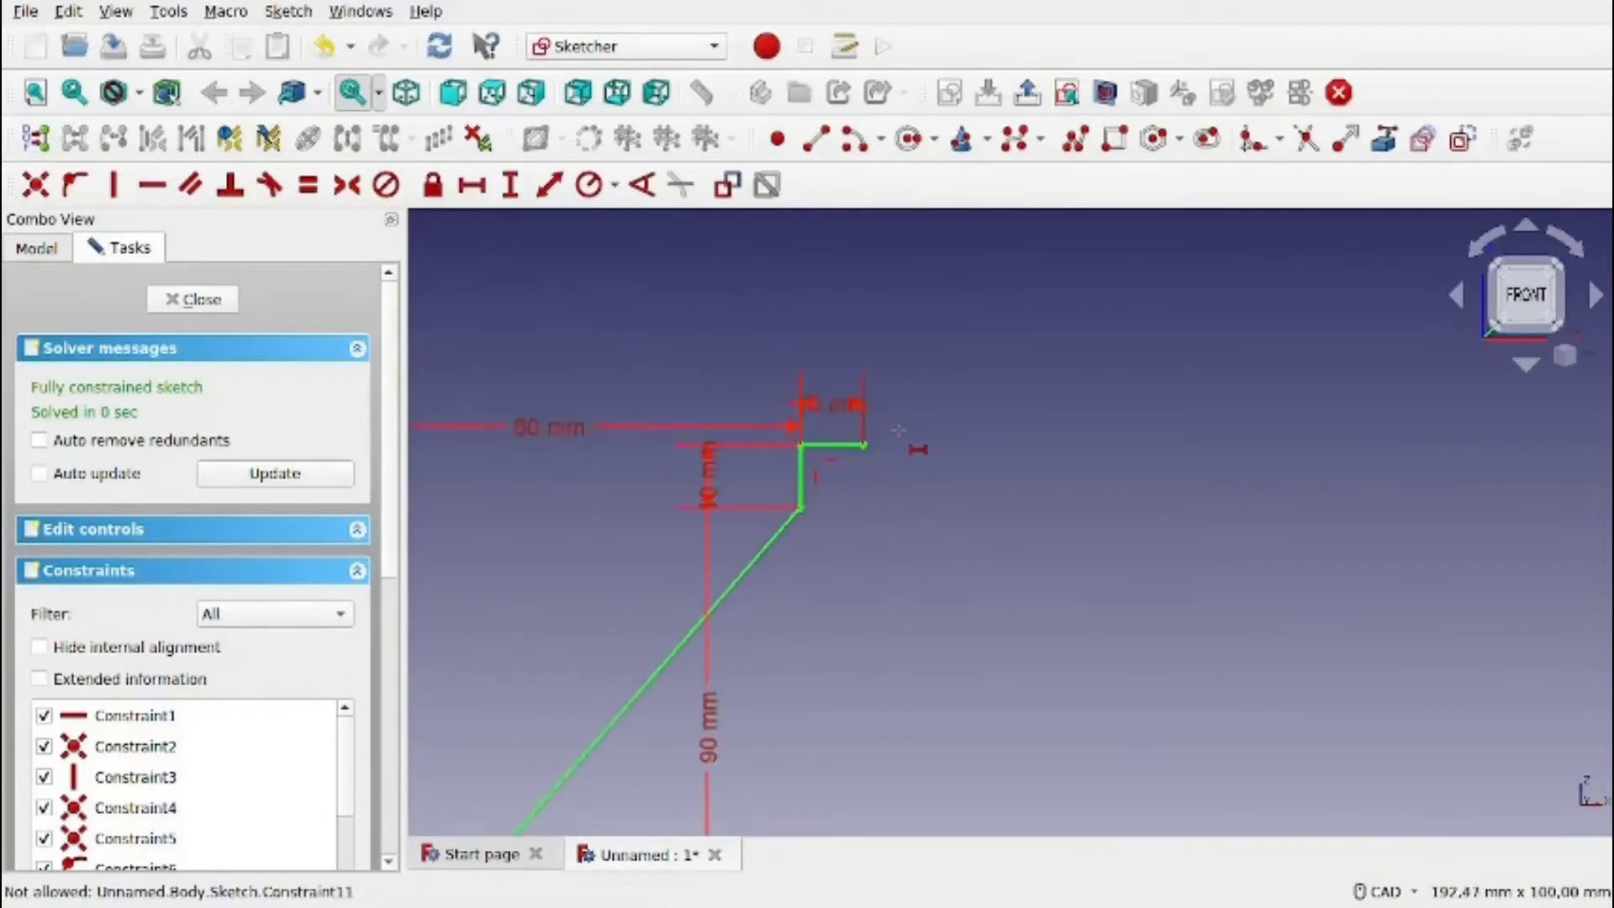
middle_drag(830, 467, 998, 462)
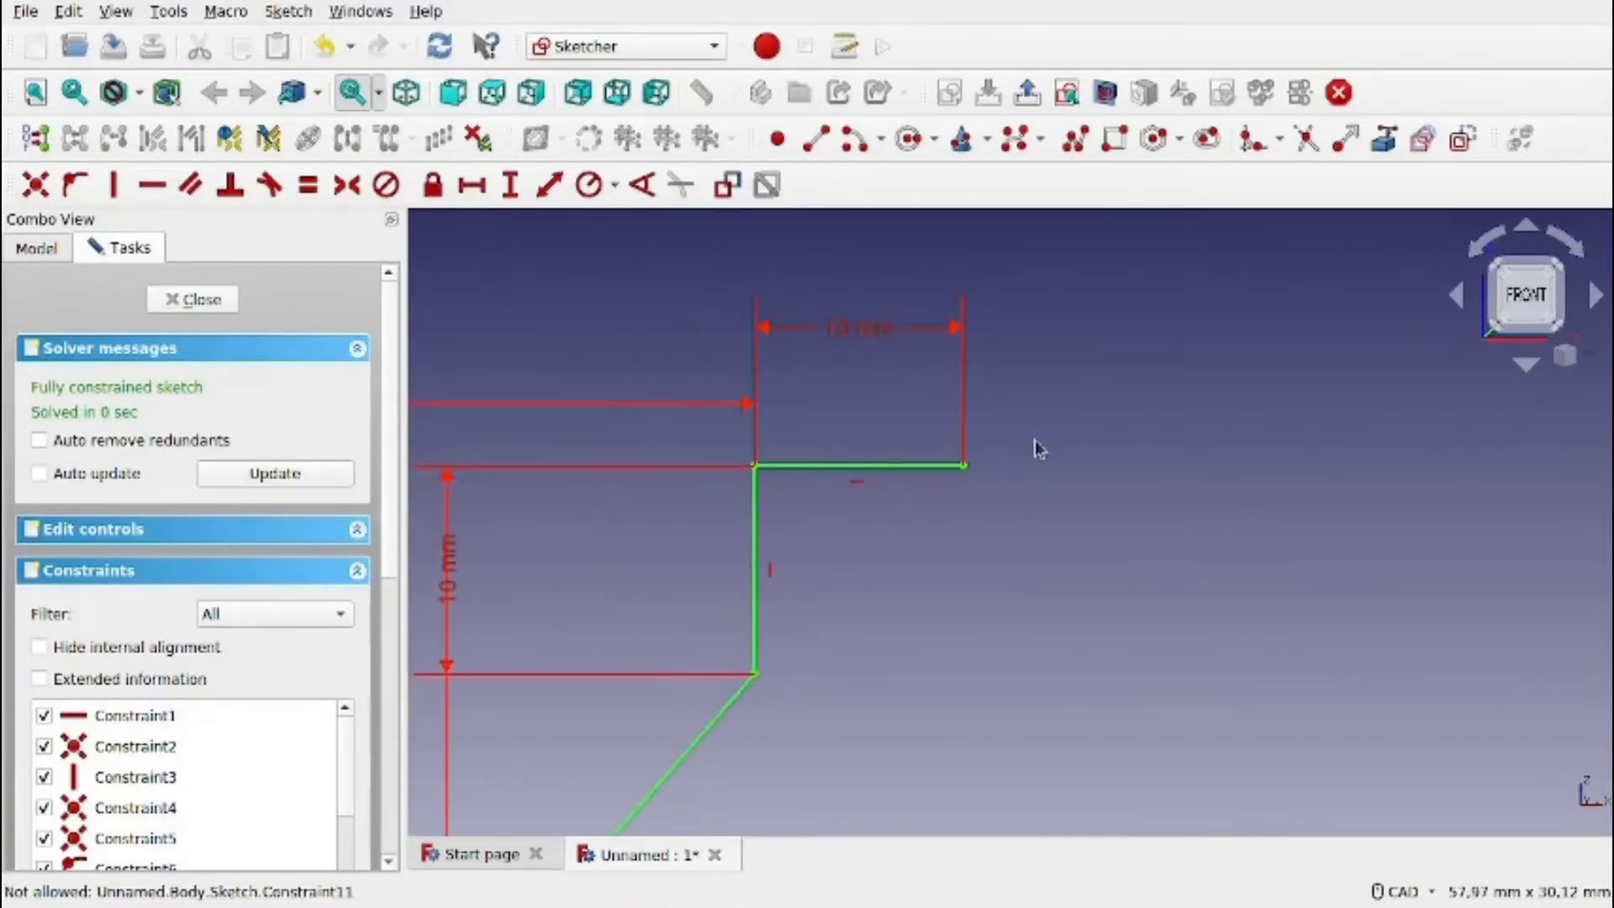
Start the inner wall polyline at the rim tip, tracing down, back toward the step, and beside it.
click(1071, 140)
click(966, 472)
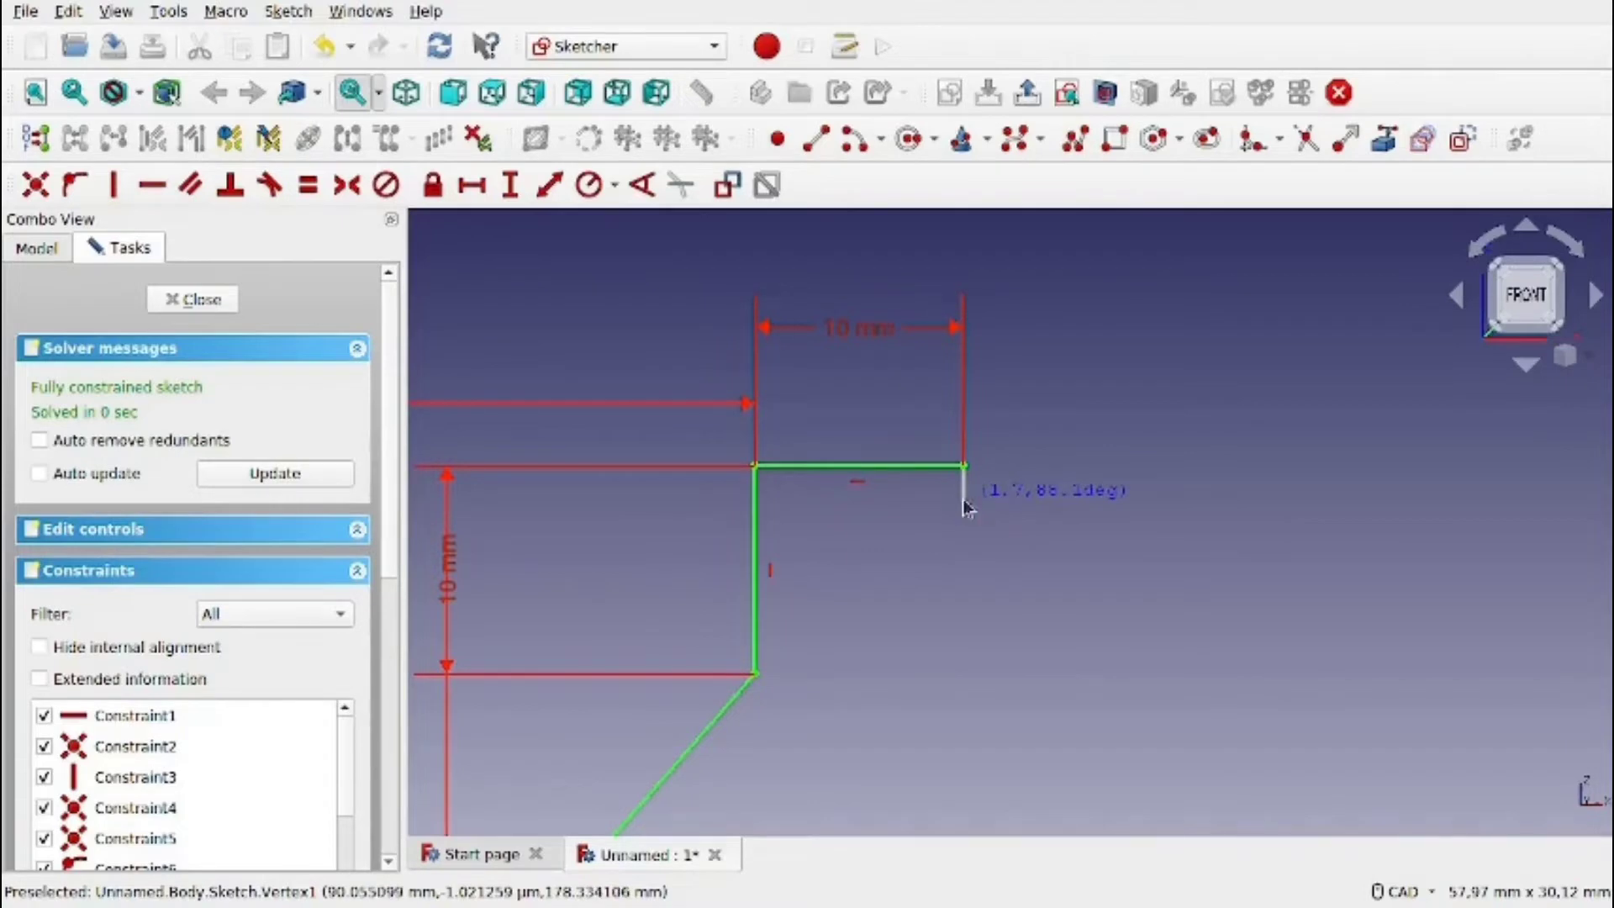
click(964, 501)
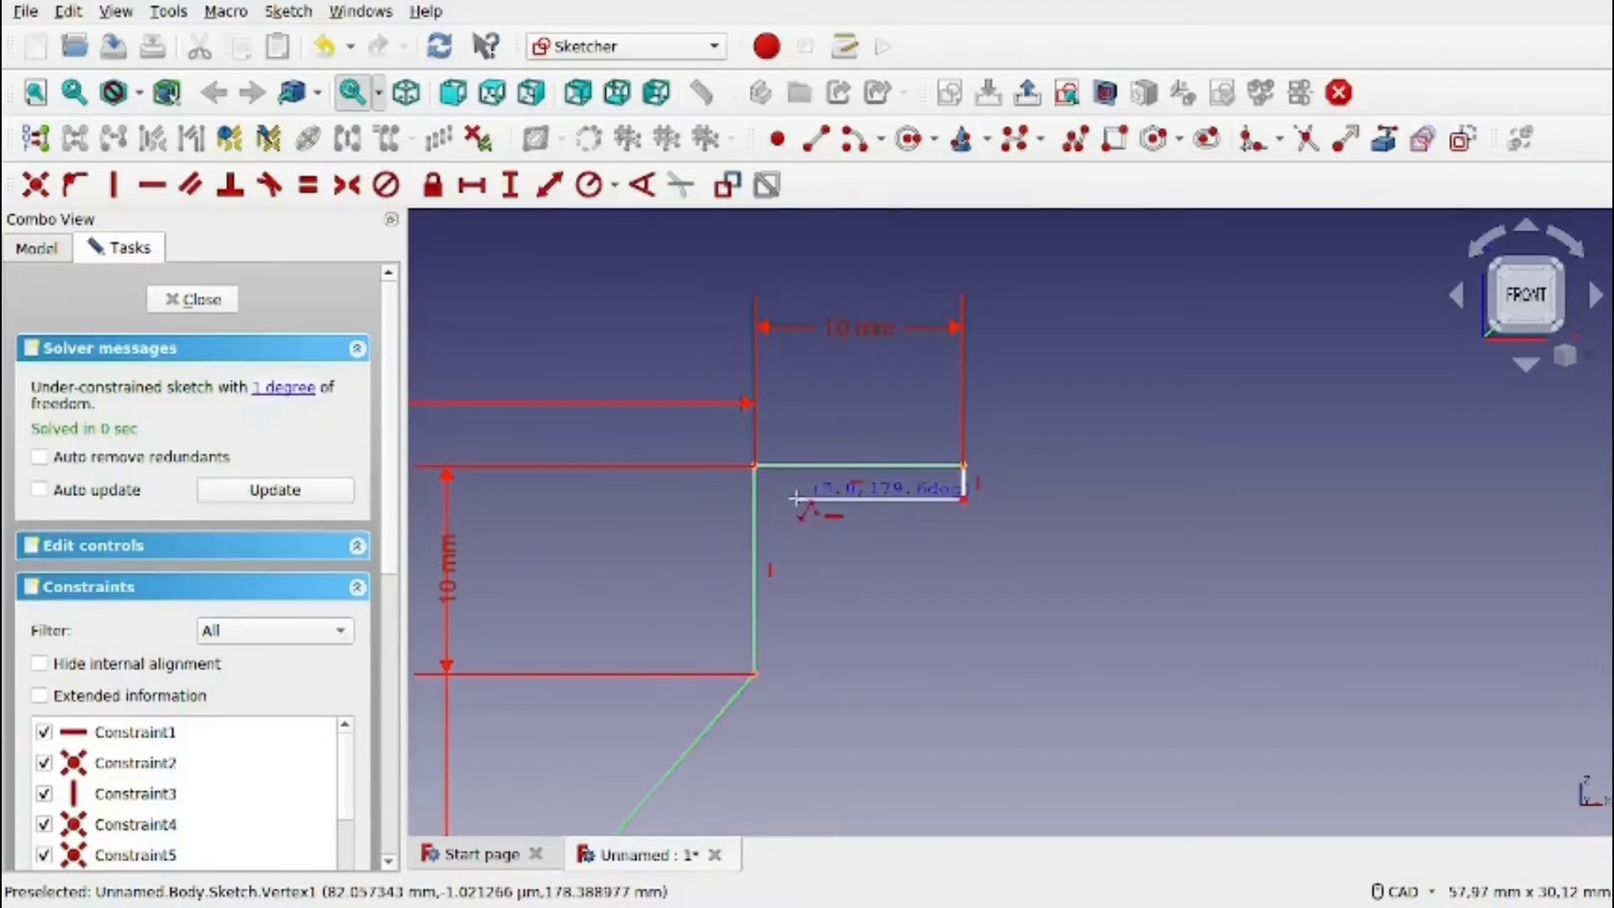
click(800, 552)
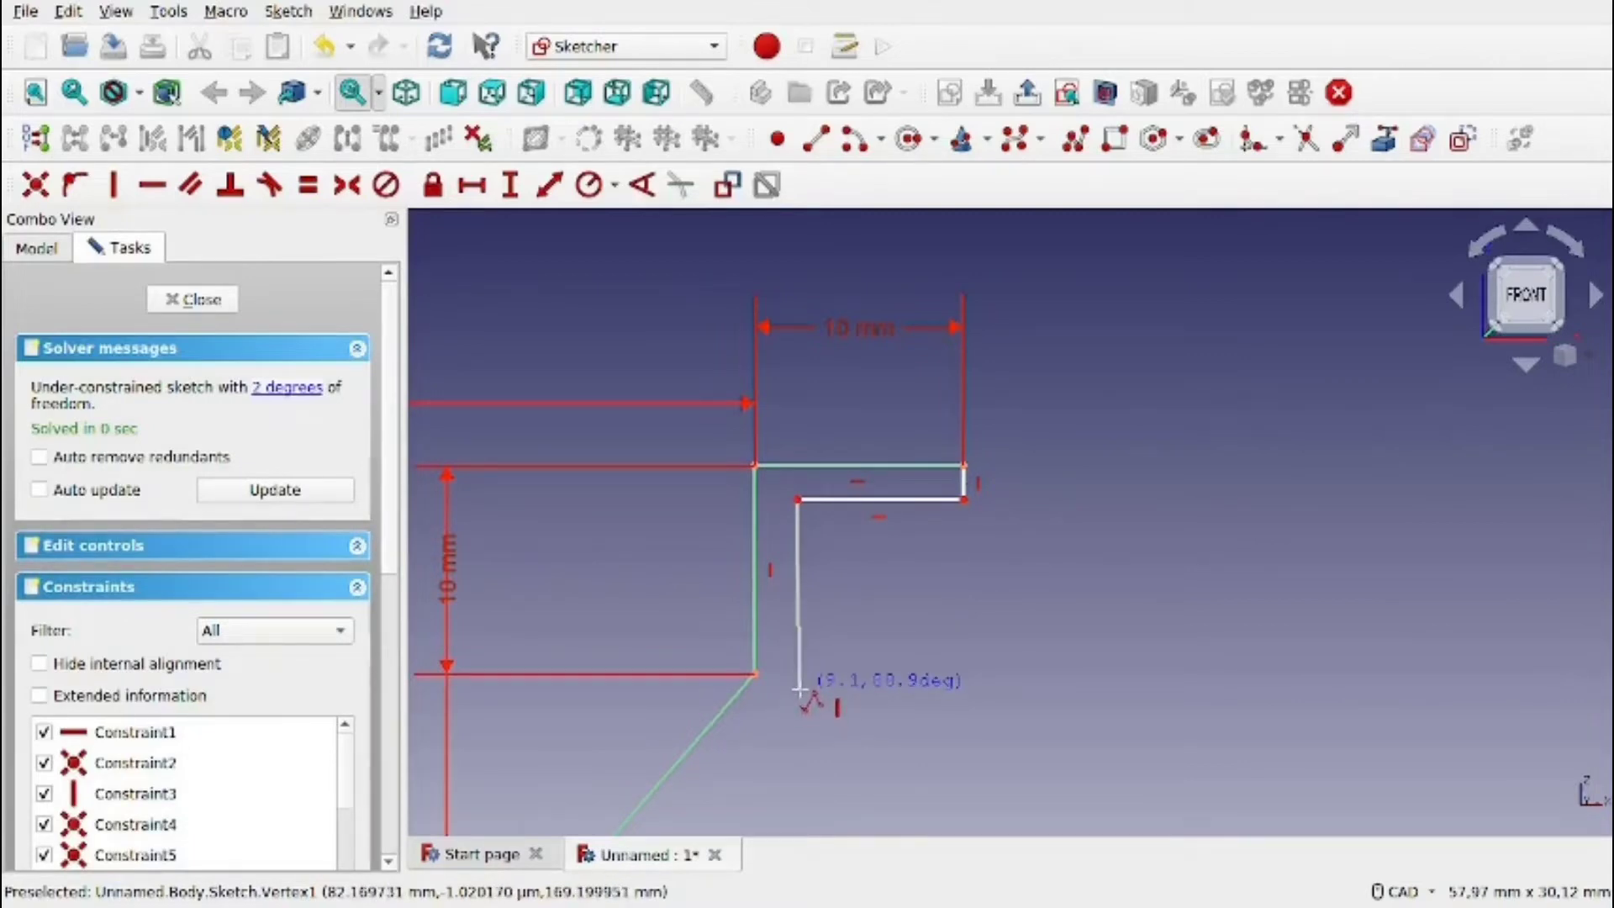
click(816, 721)
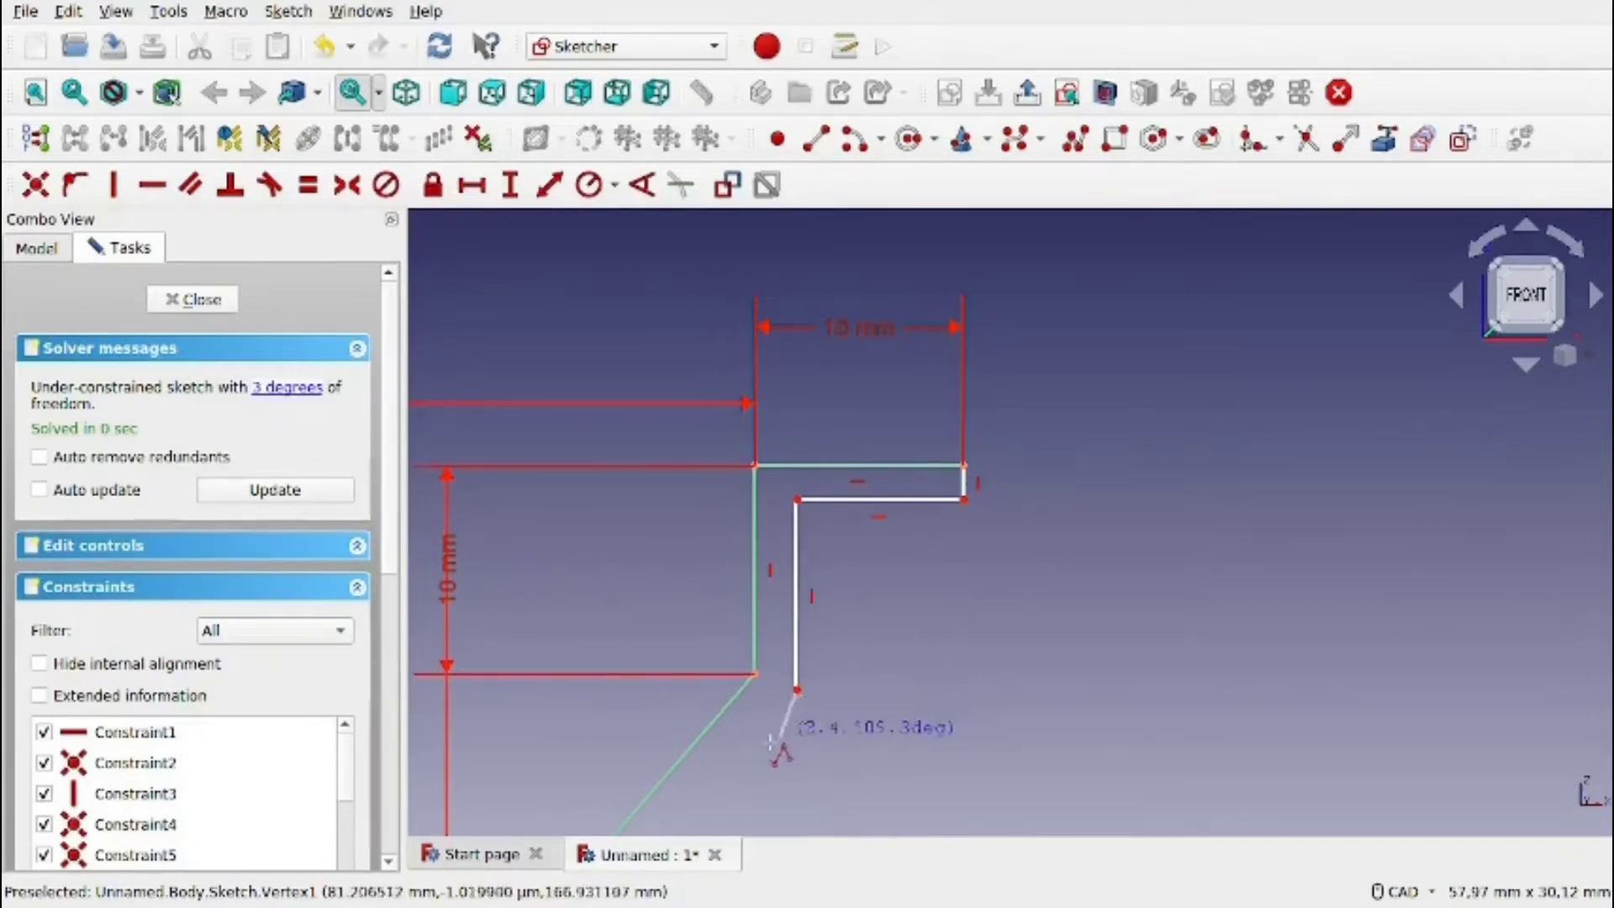
Extend the inner wall to the horizontal axis and close it onto the bottom line's end.
scroll(777, 752, down, 3)
mouse_move(753, 614)
middle_down()
mouse_move(771, 330)
mouse_move(714, 252)
middle_up()
scroll(714, 252, down, 3)
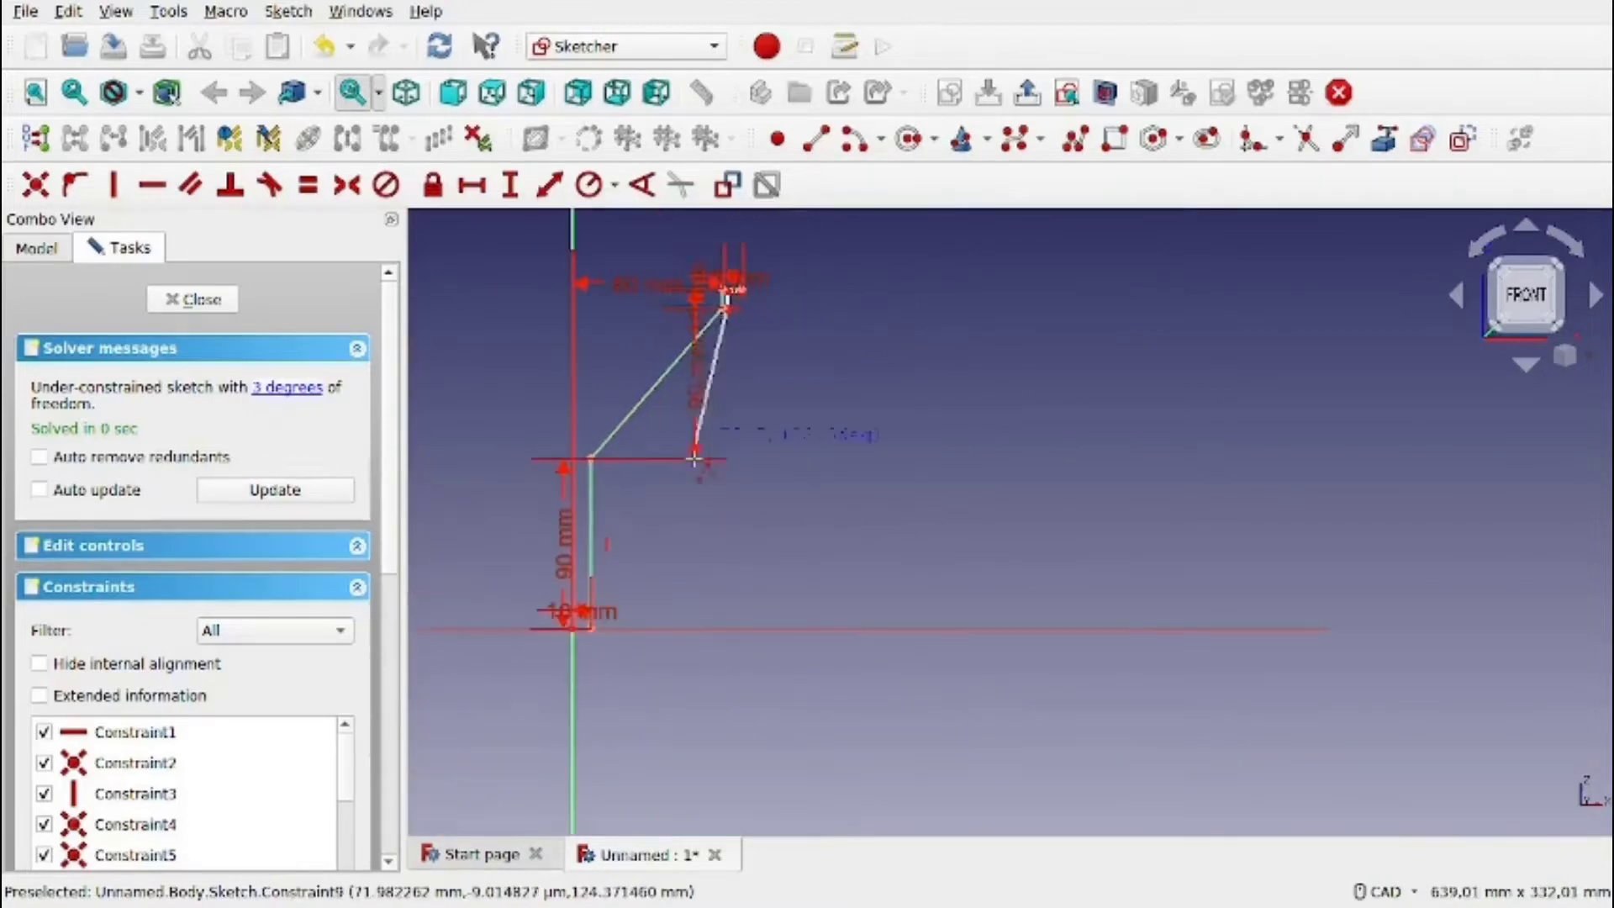
scroll(651, 461, up, 5)
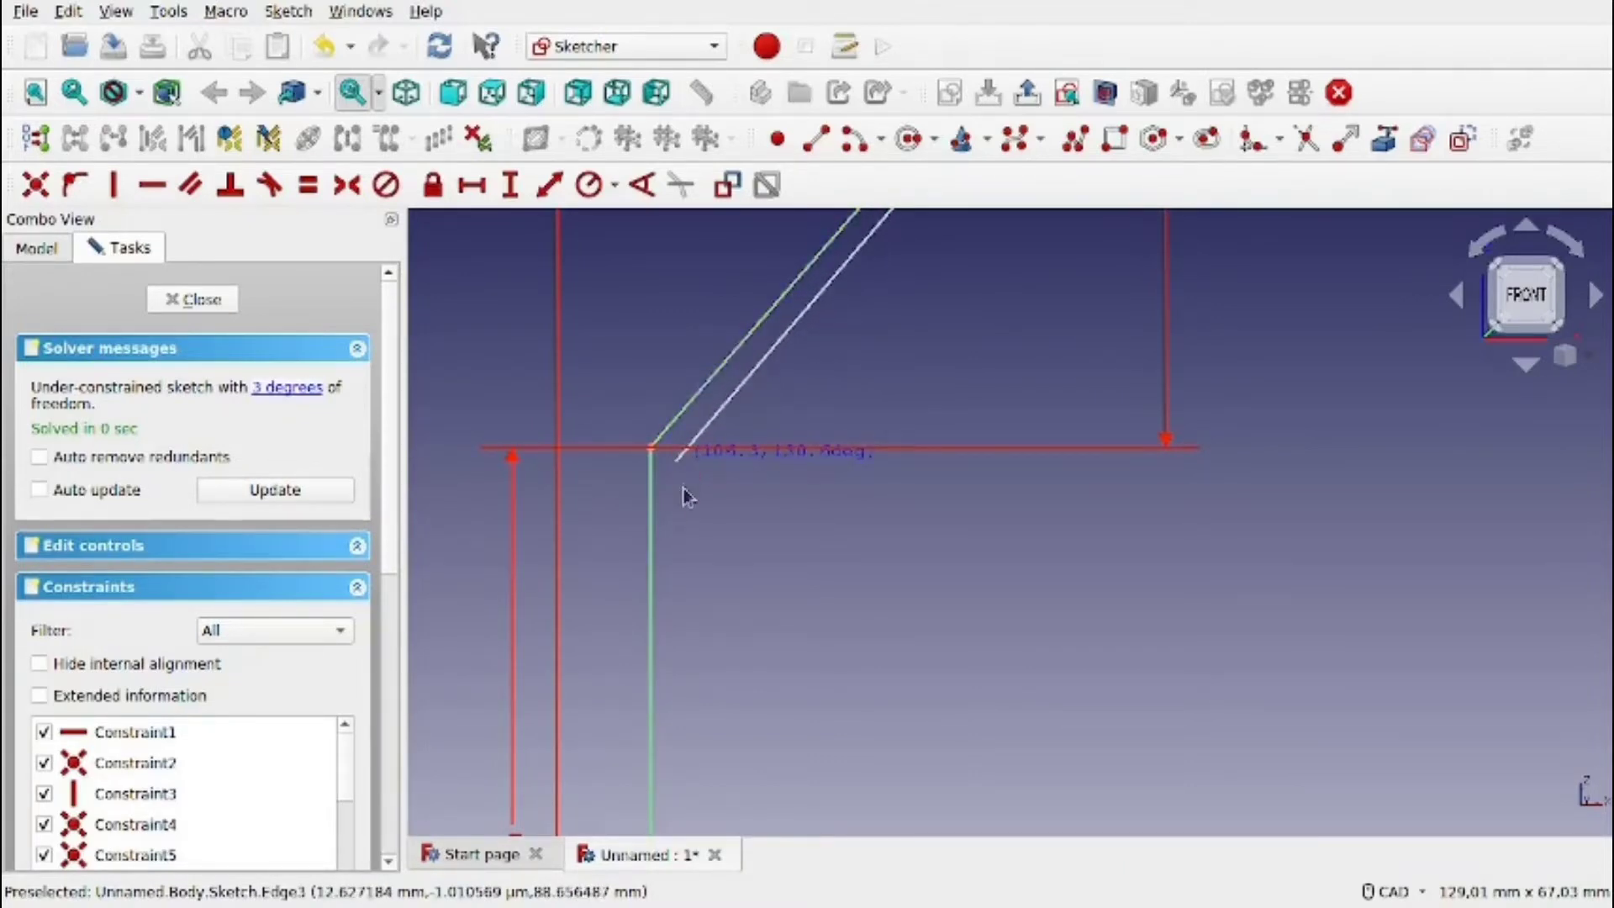
middle_drag(685, 533, 685, 296)
scroll(683, 315, down, 5)
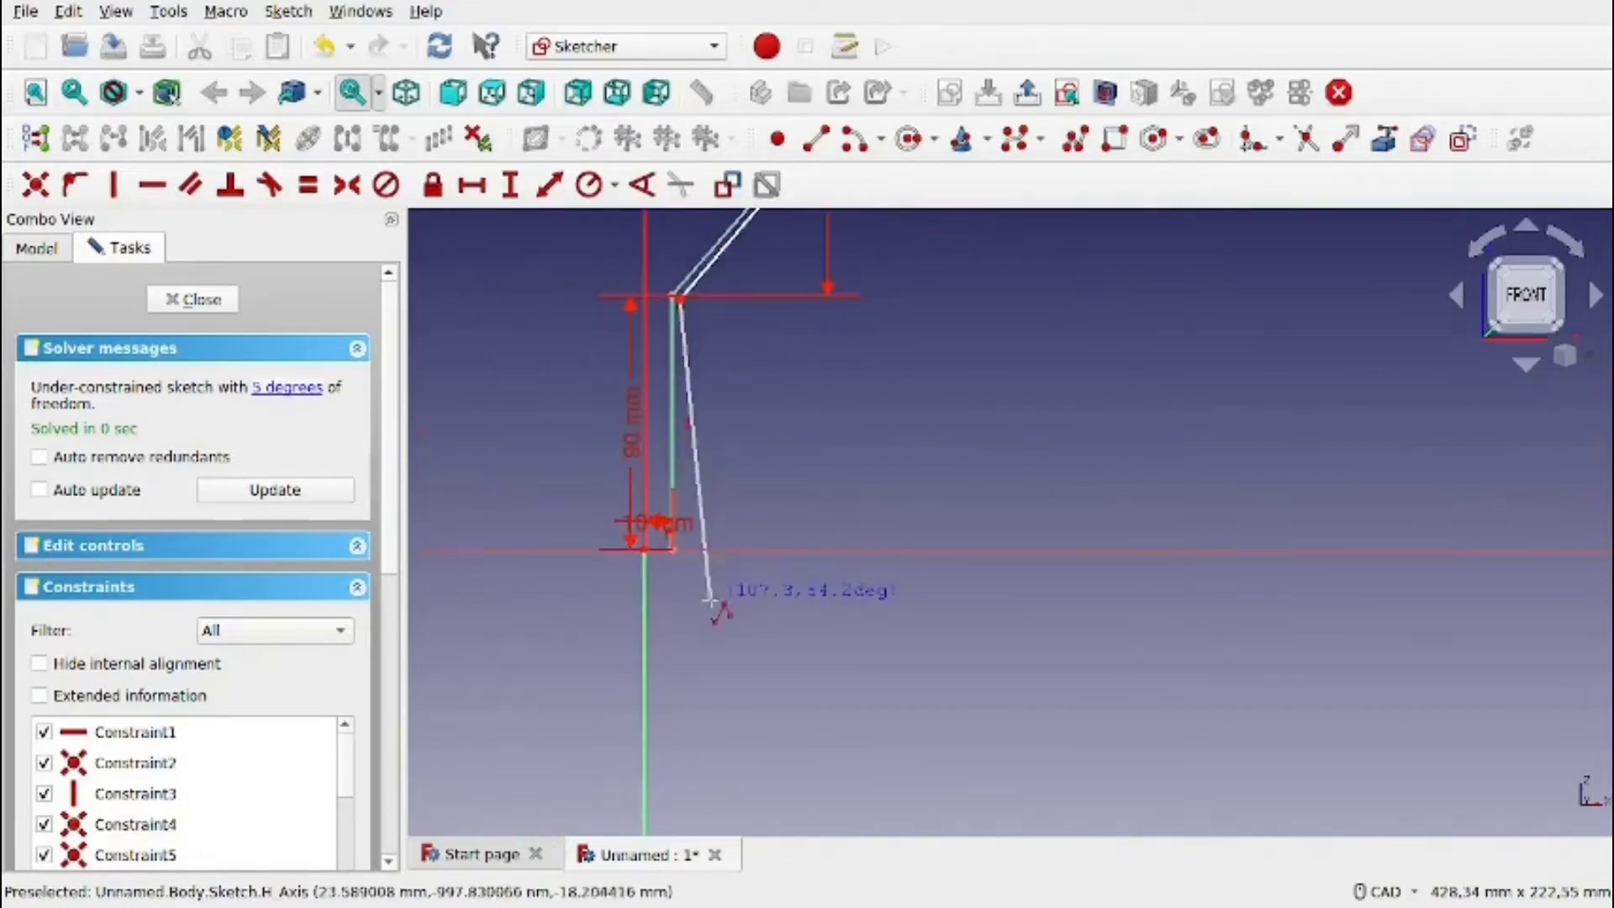
scroll(710, 600, up, 5)
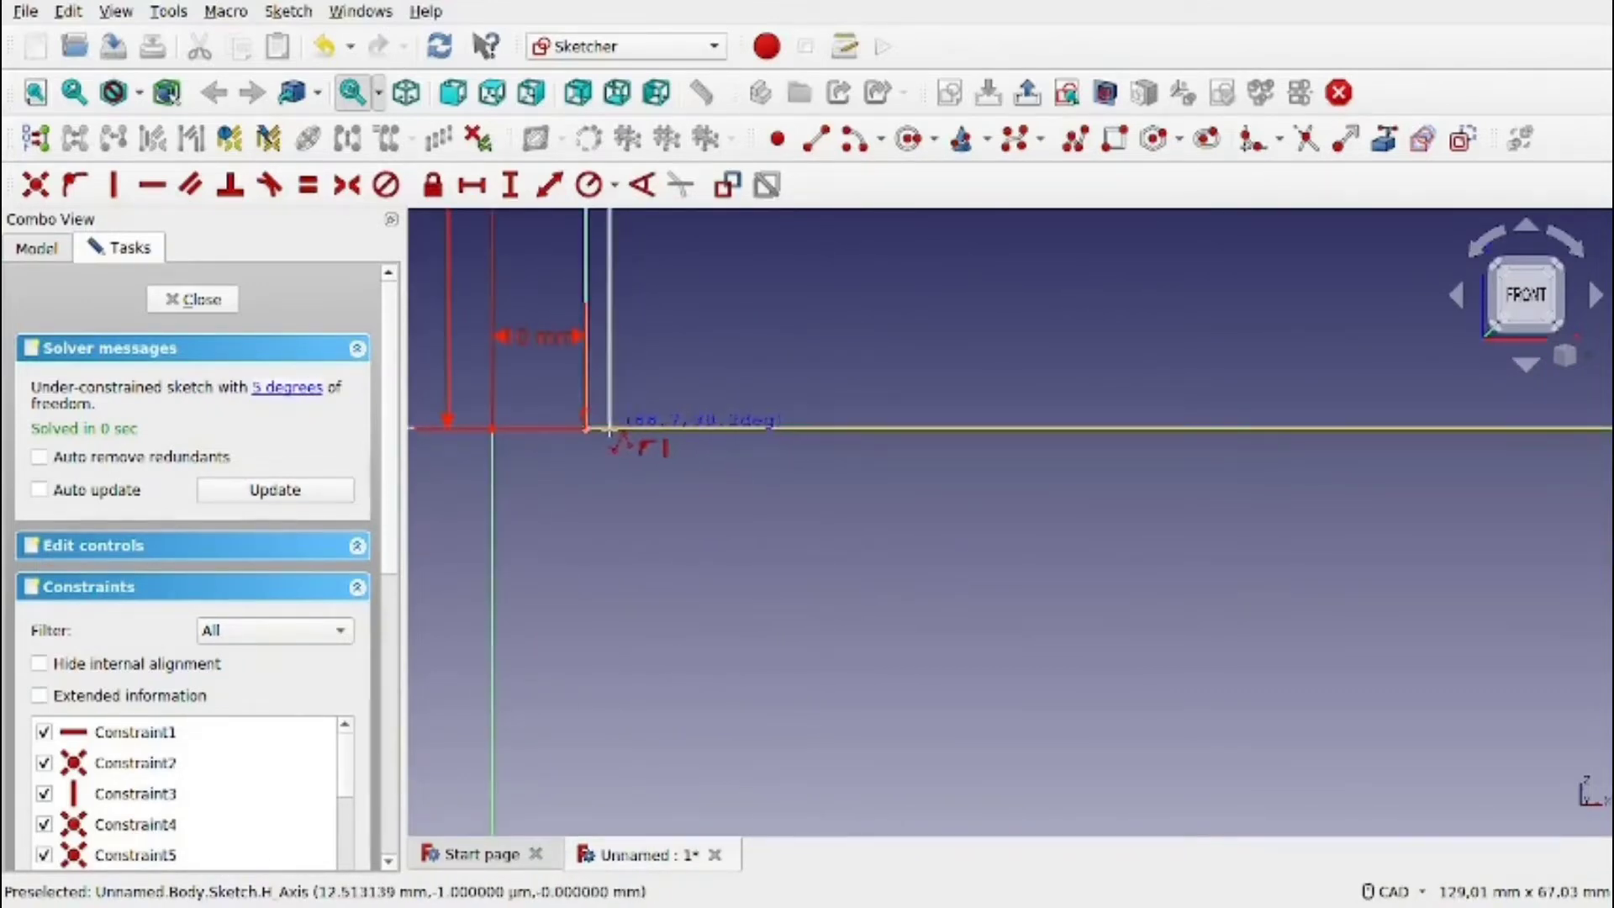
click(607, 429)
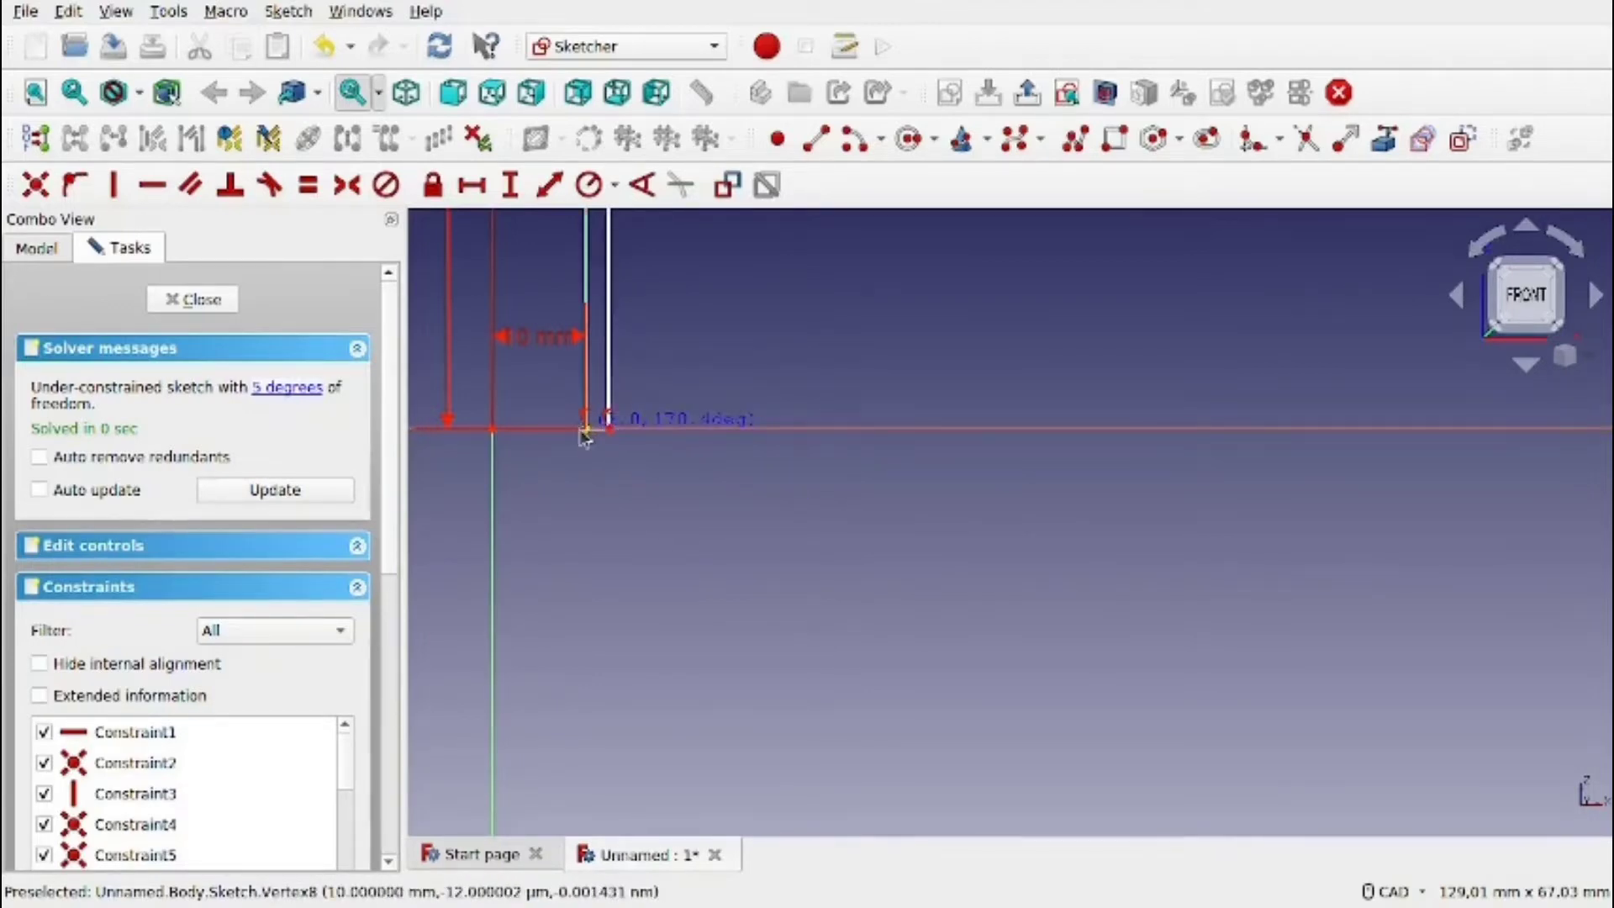
click(584, 430)
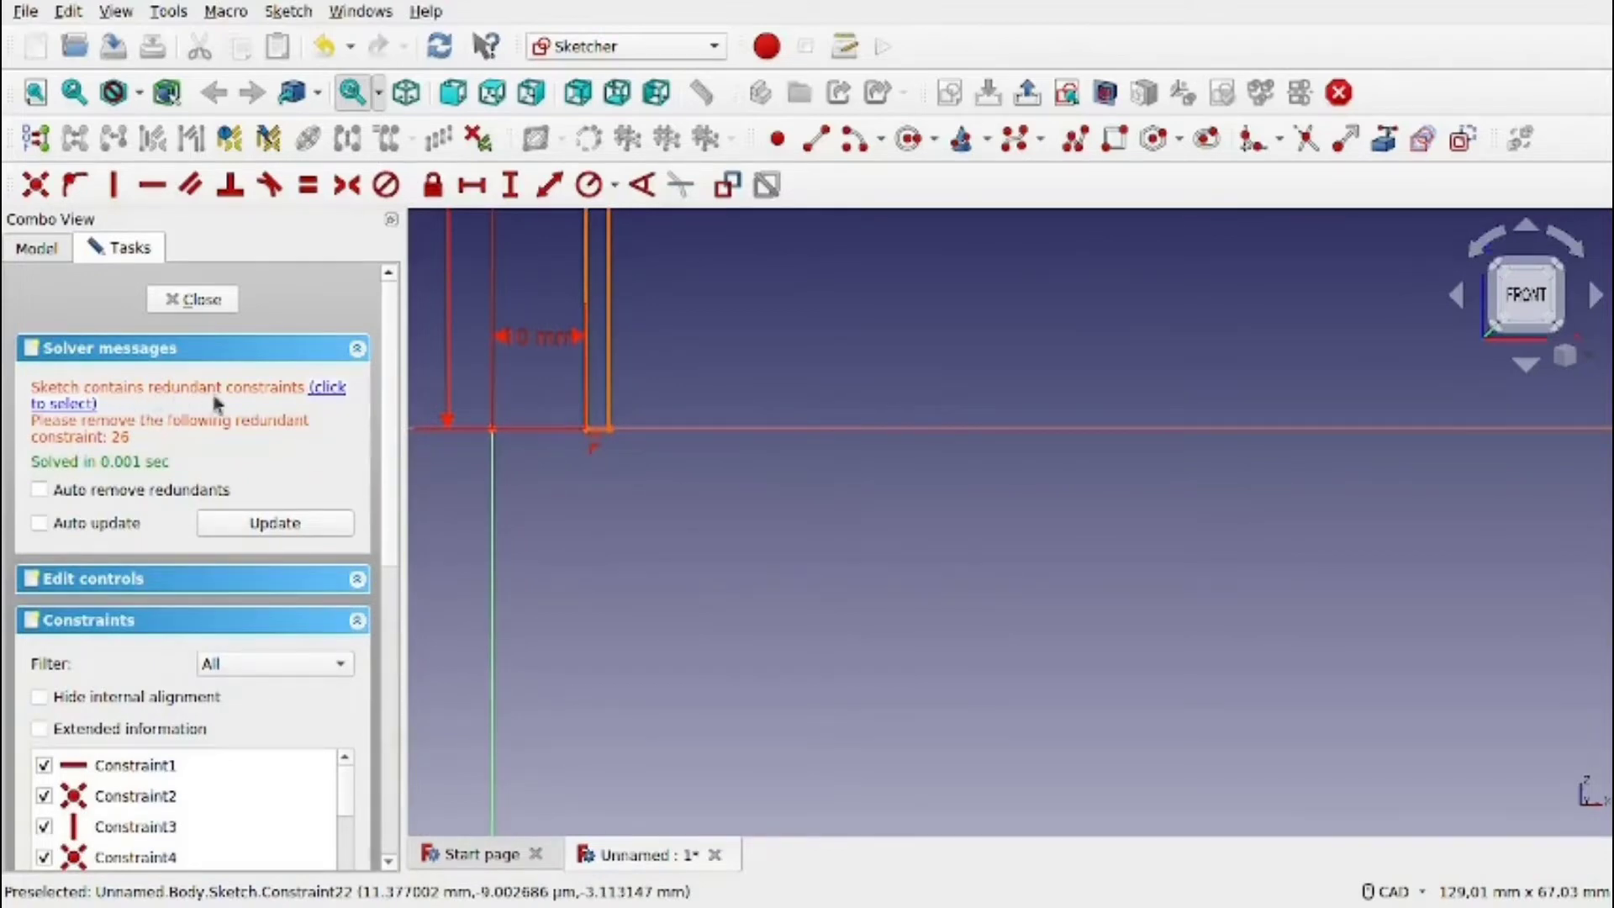
Delete the redundant constraint from the sketch.
scroll(554, 436, up, 5)
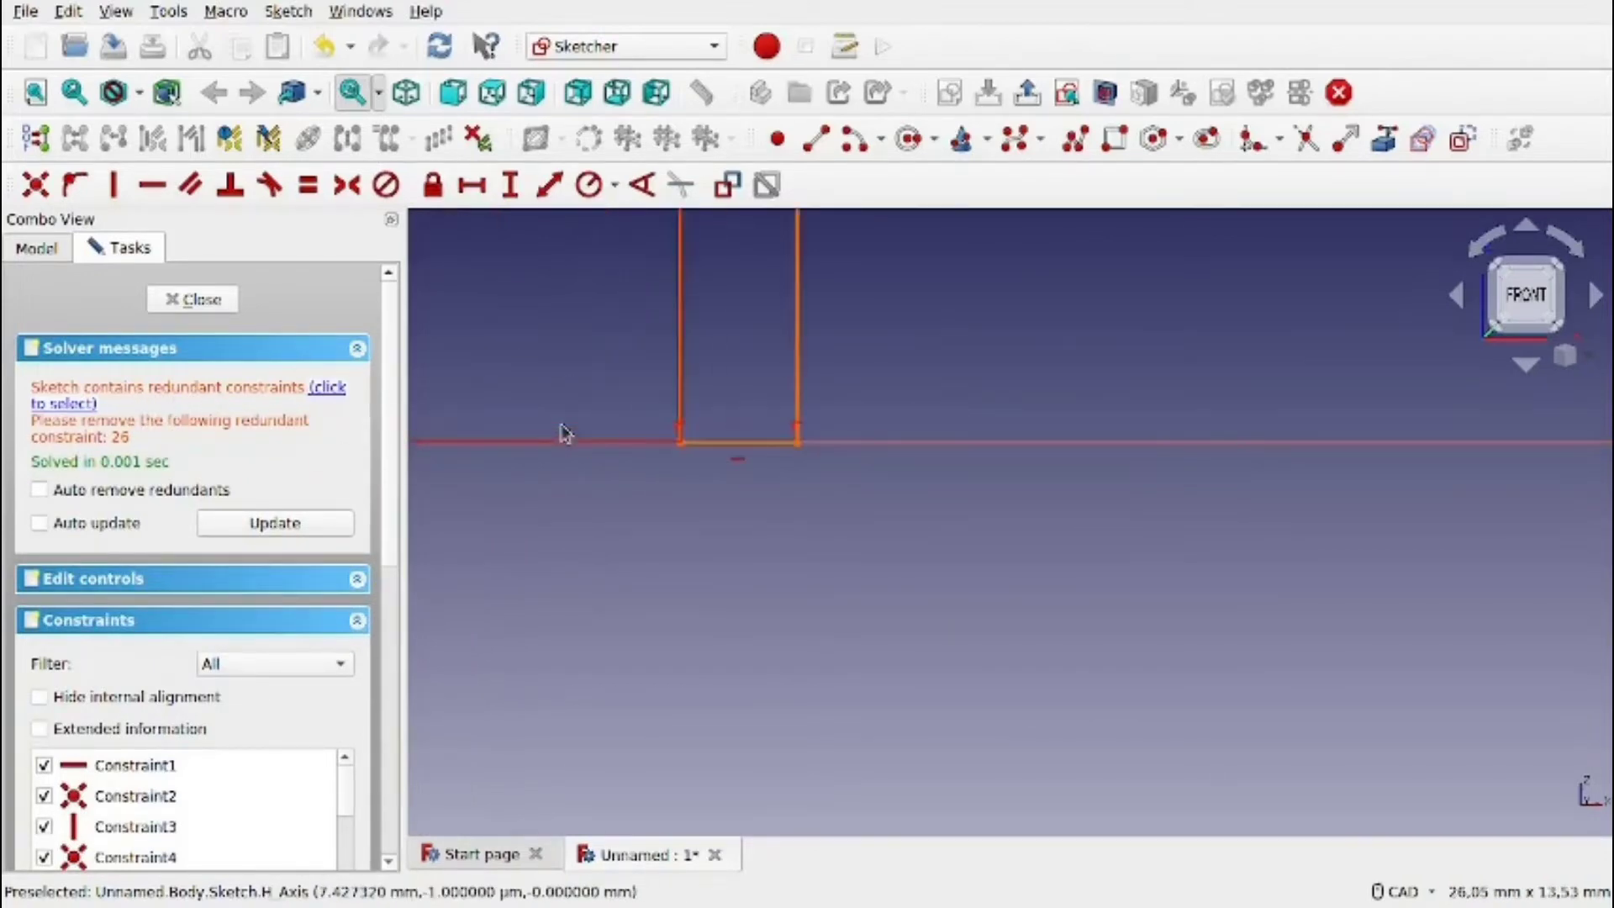
click(957, 484)
key(Delete)
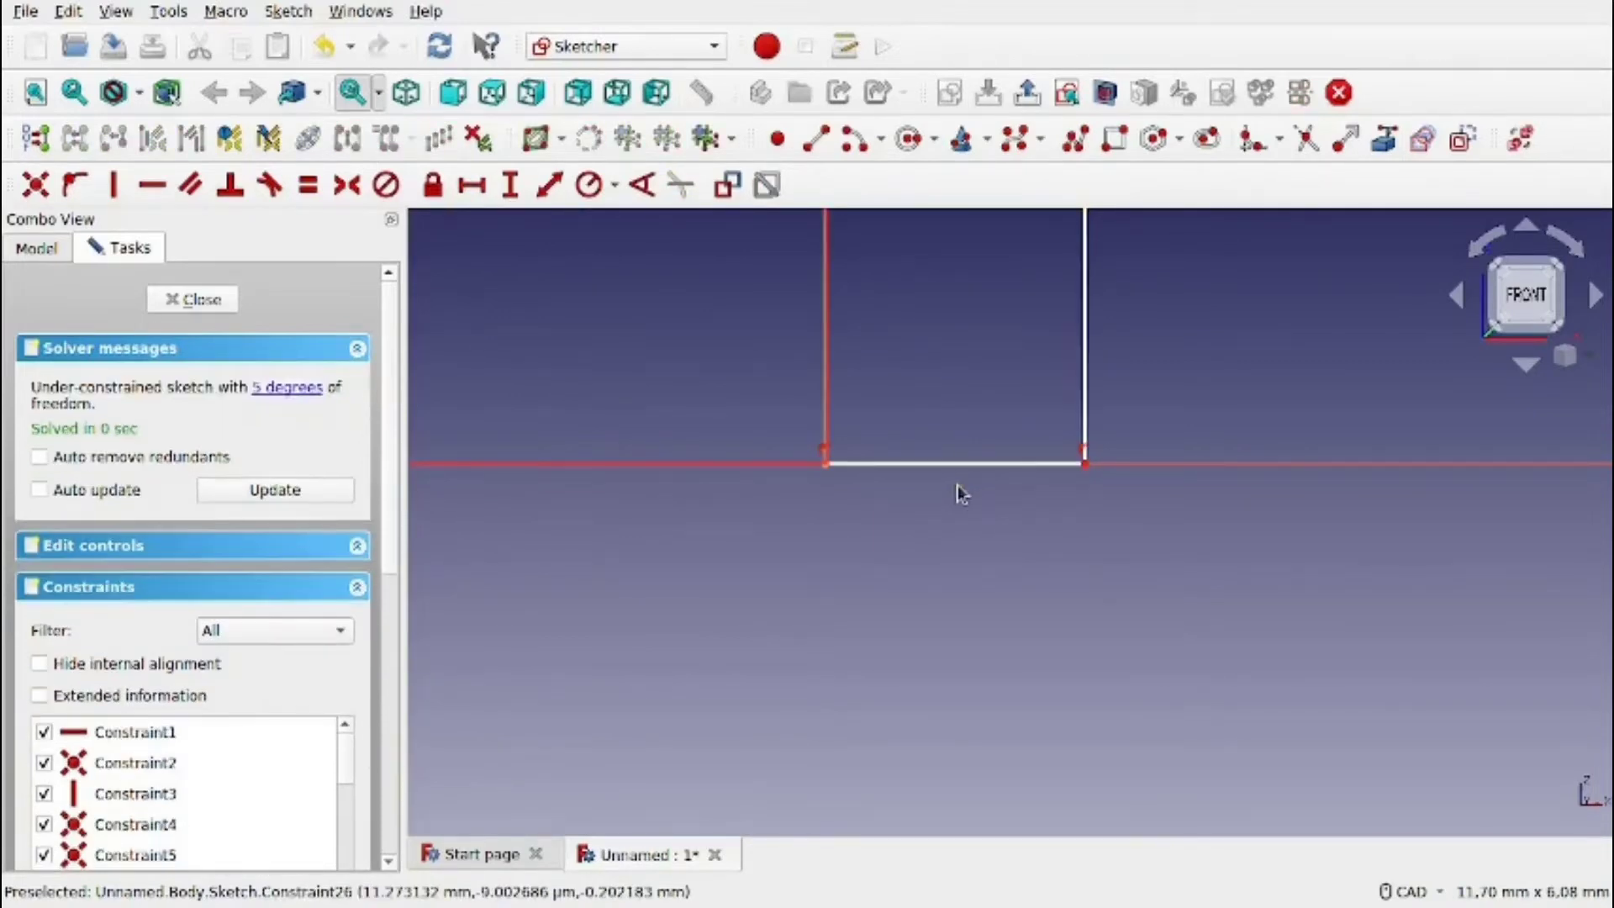
scroll(957, 484, down, 8)
scroll(961, 502, up, 10)
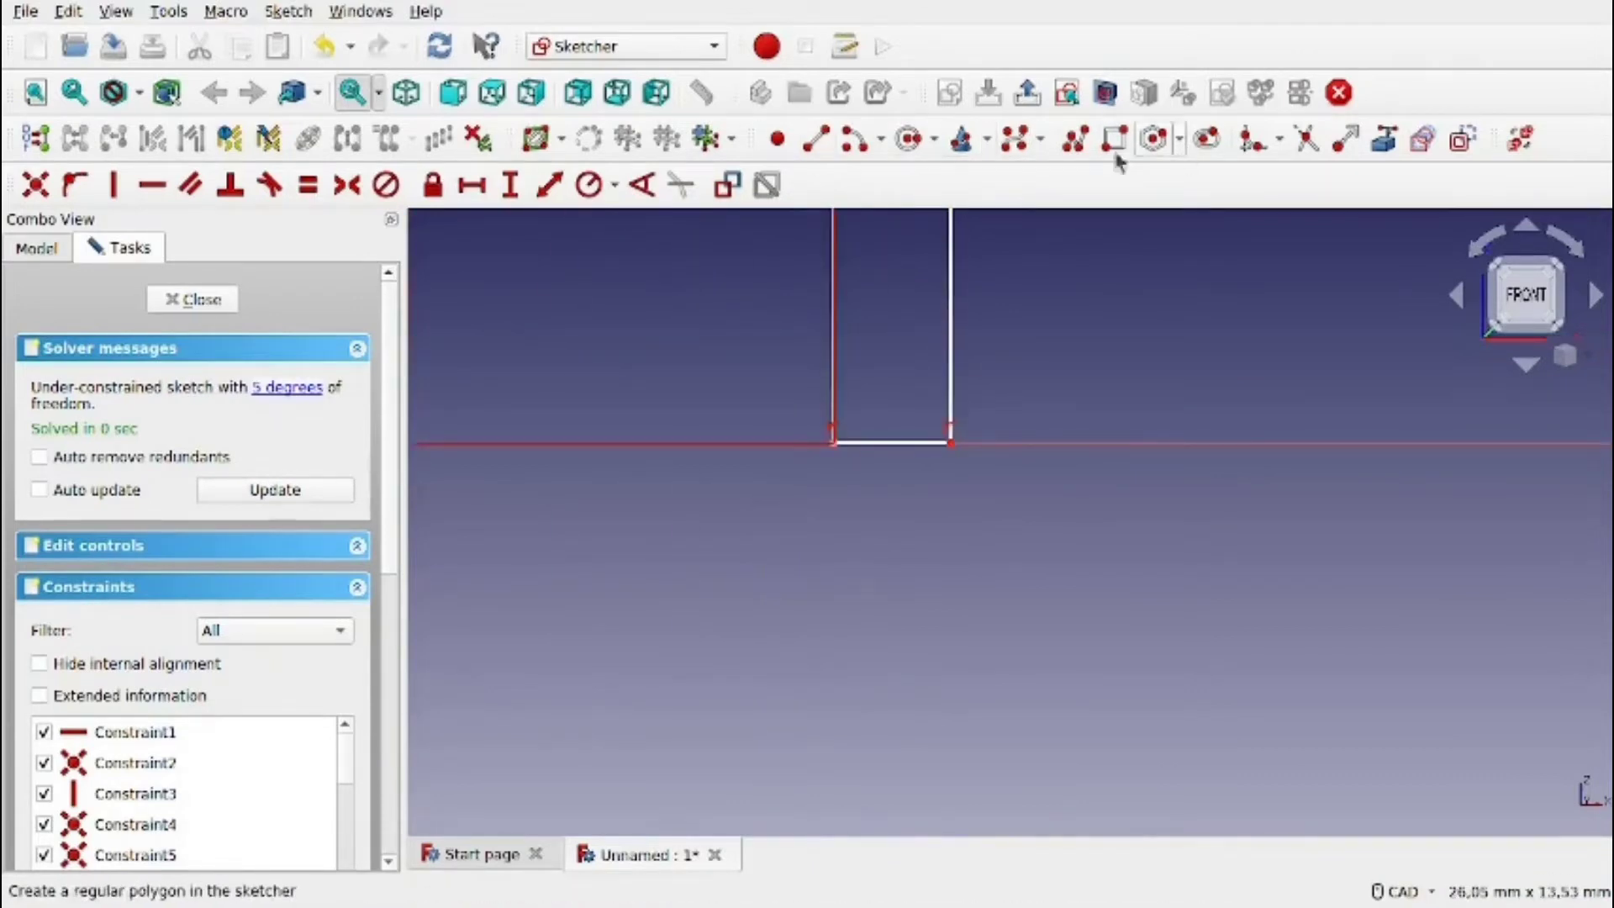
Set the short bottom closing edge to 2 mm wide with a horizontal distance constraint.
click(471, 185)
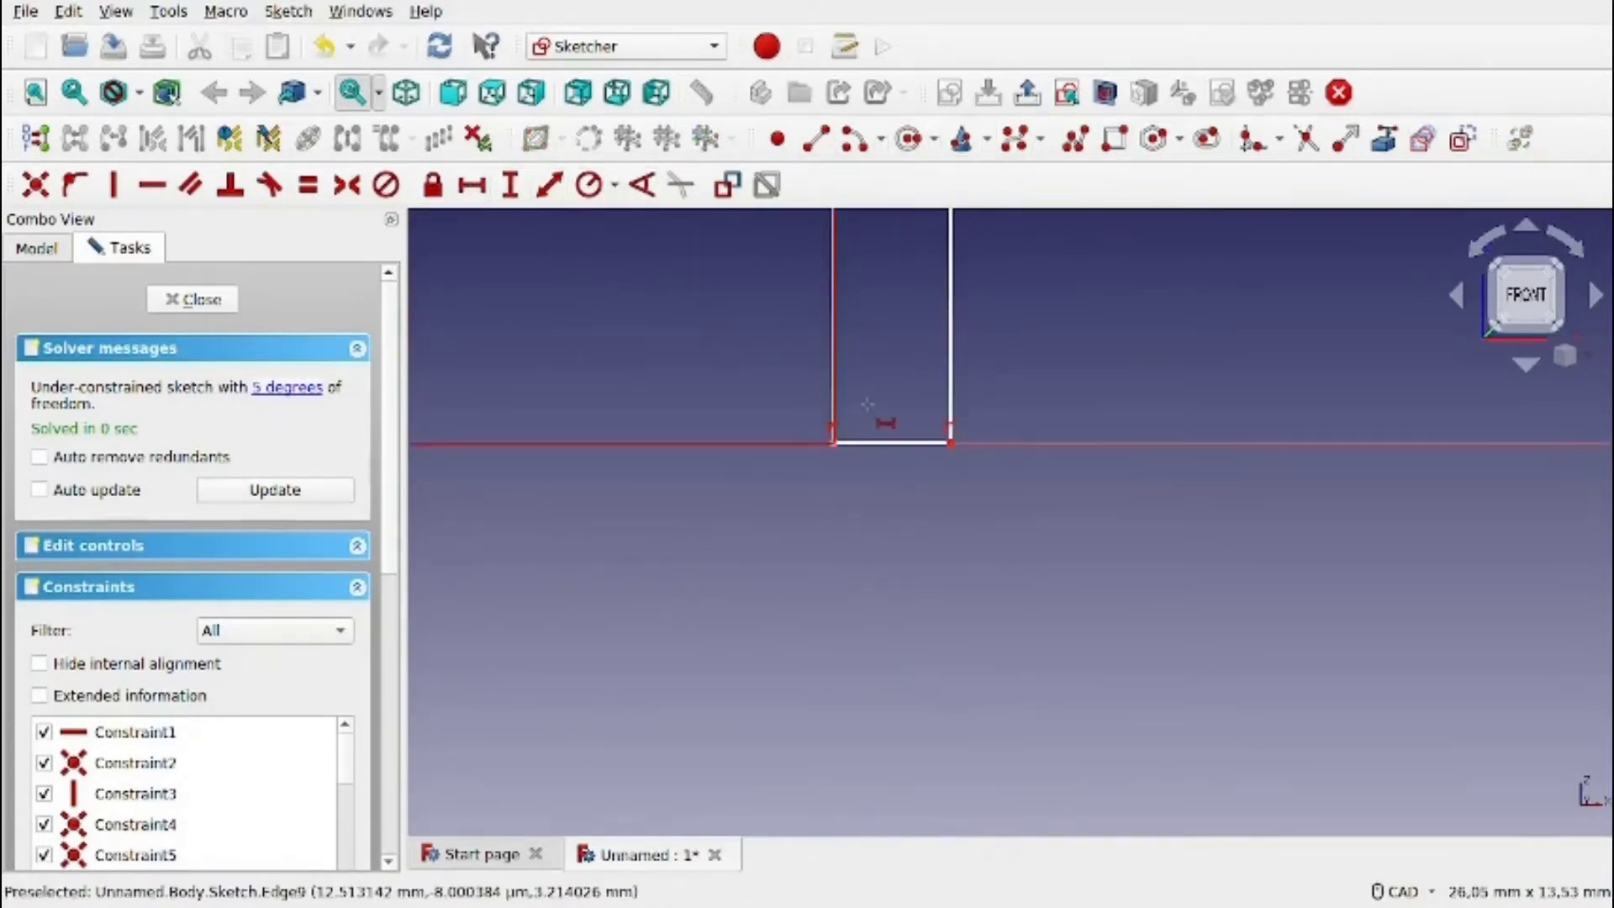
click(882, 443)
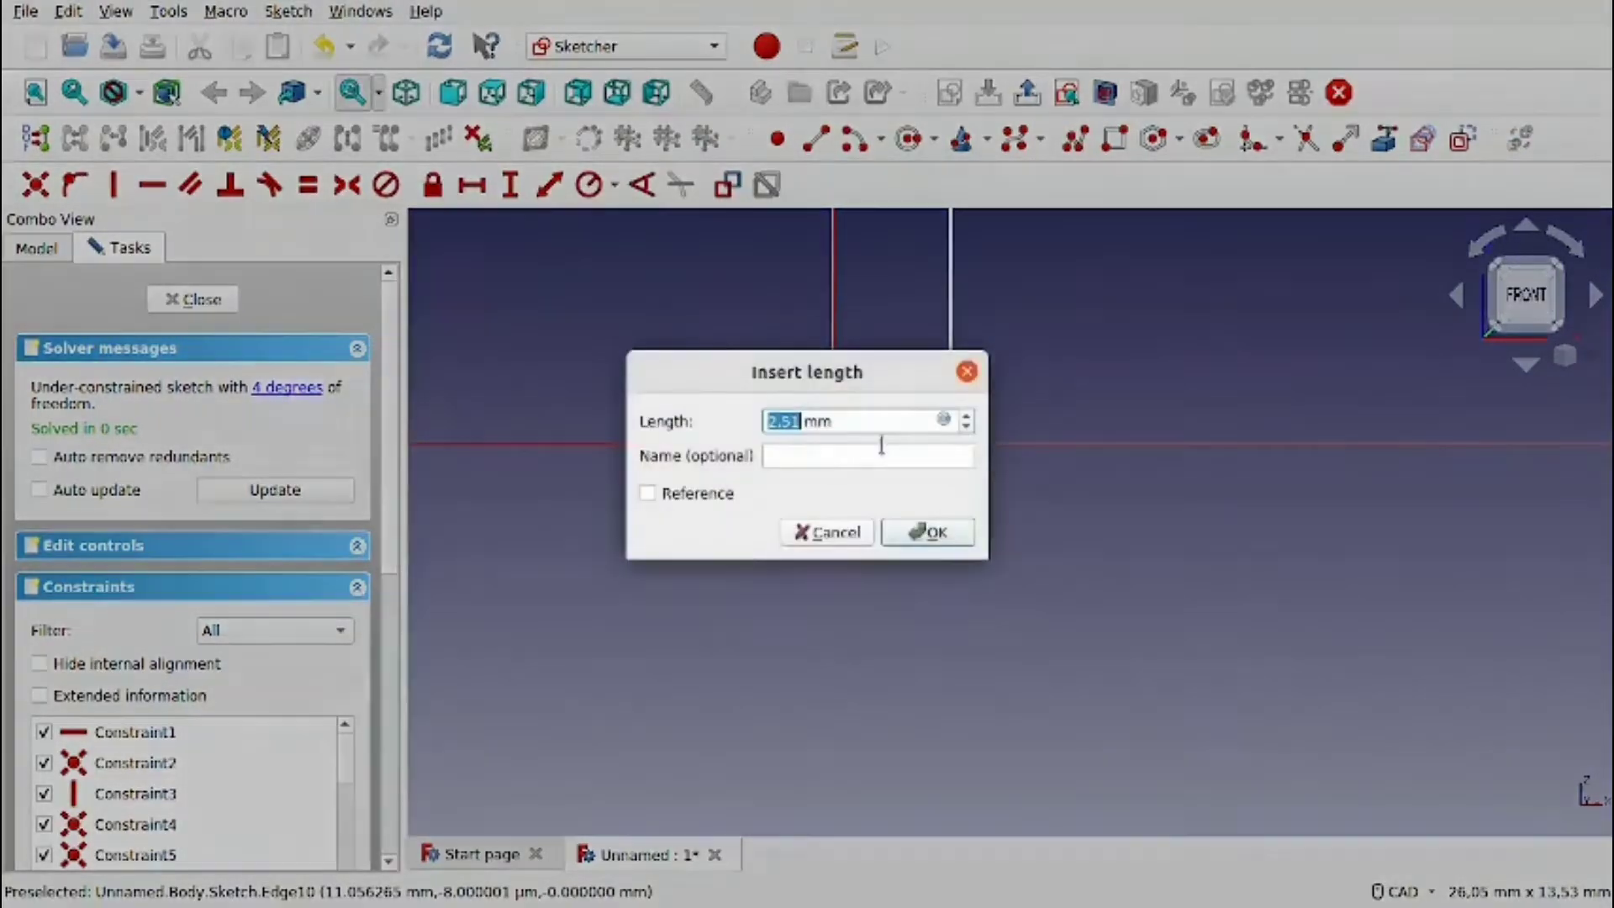
text(2)
key(Return)
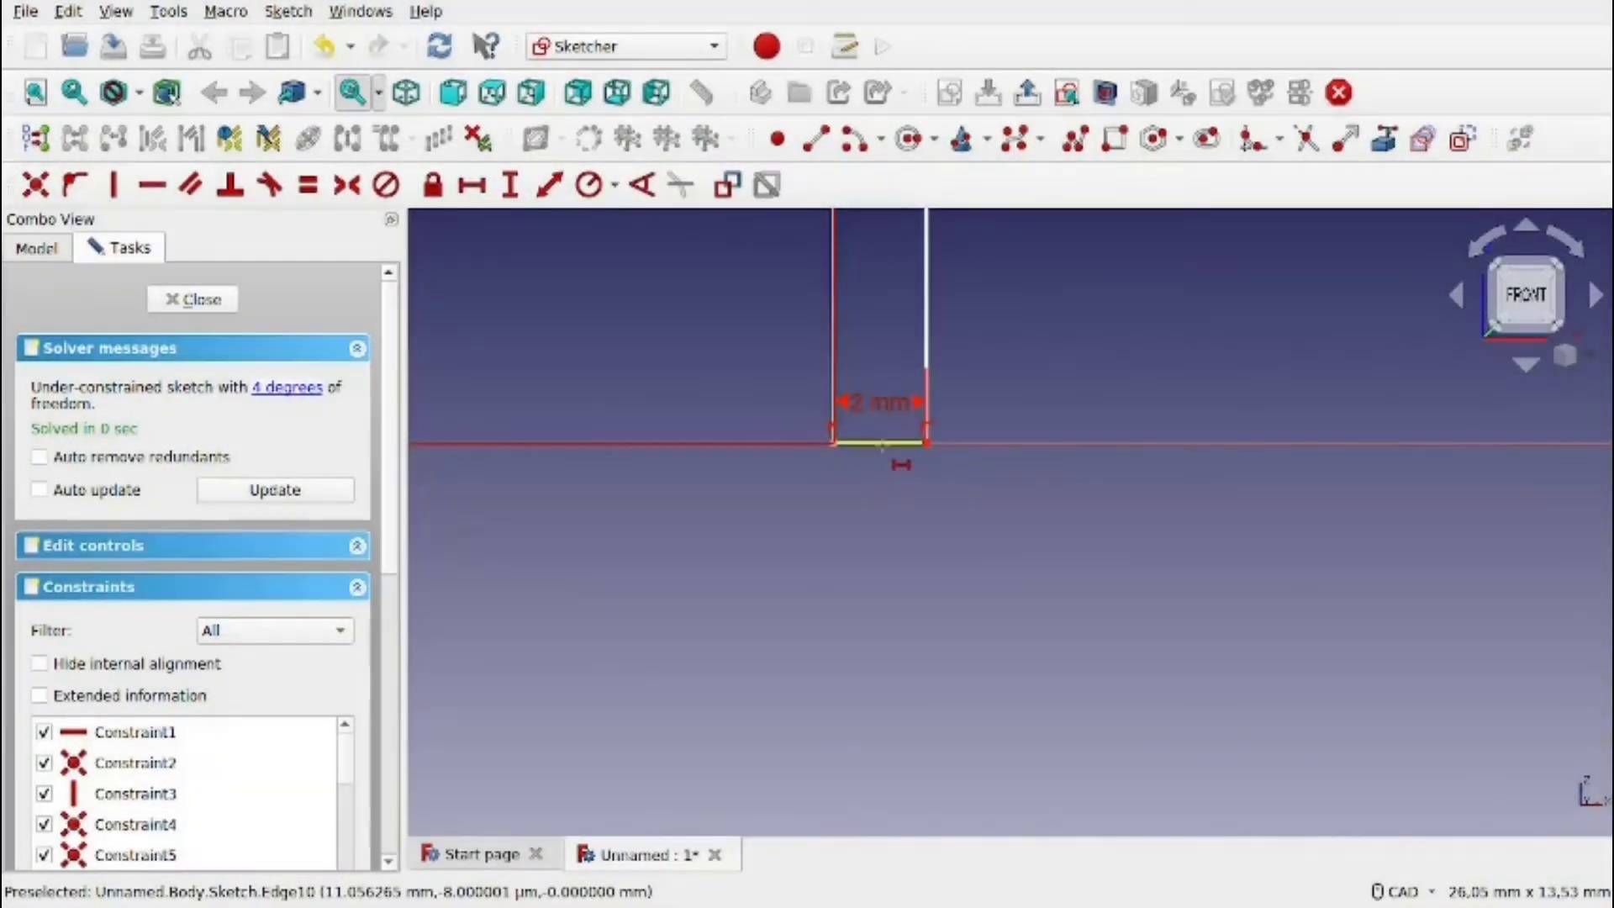
scroll(886, 454, down, 10)
Dimension the vertical edge, make the diagonal lines parallel, and set the rim height to 2 mm.
scroll(998, 304, up, 2)
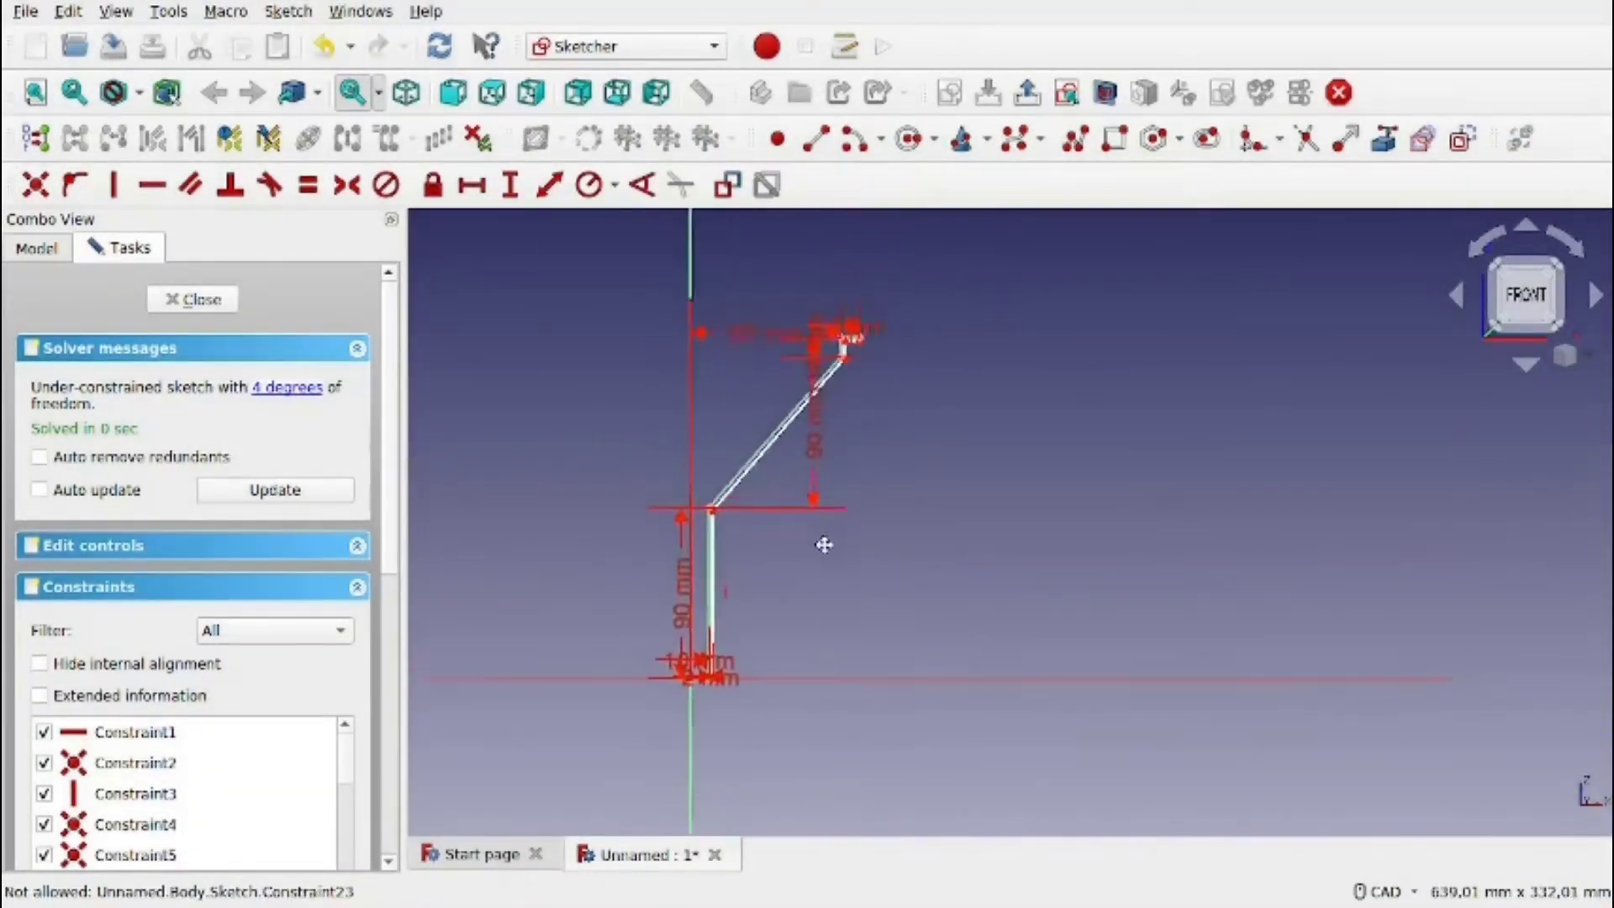
scroll(907, 321, up, 5)
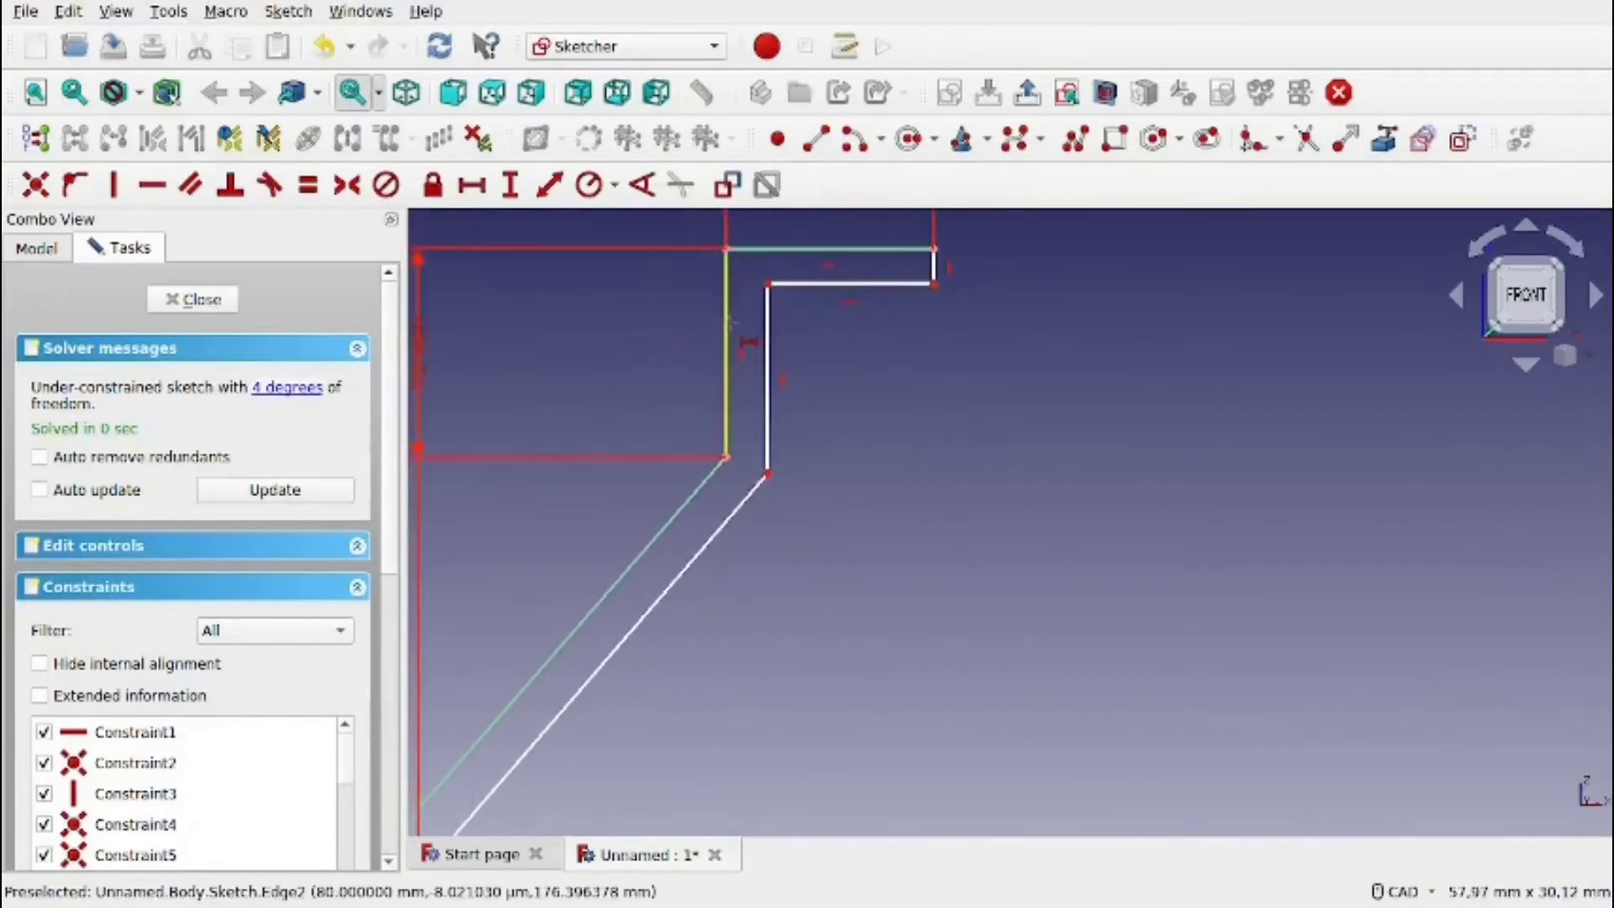
click(764, 336)
key(Return)
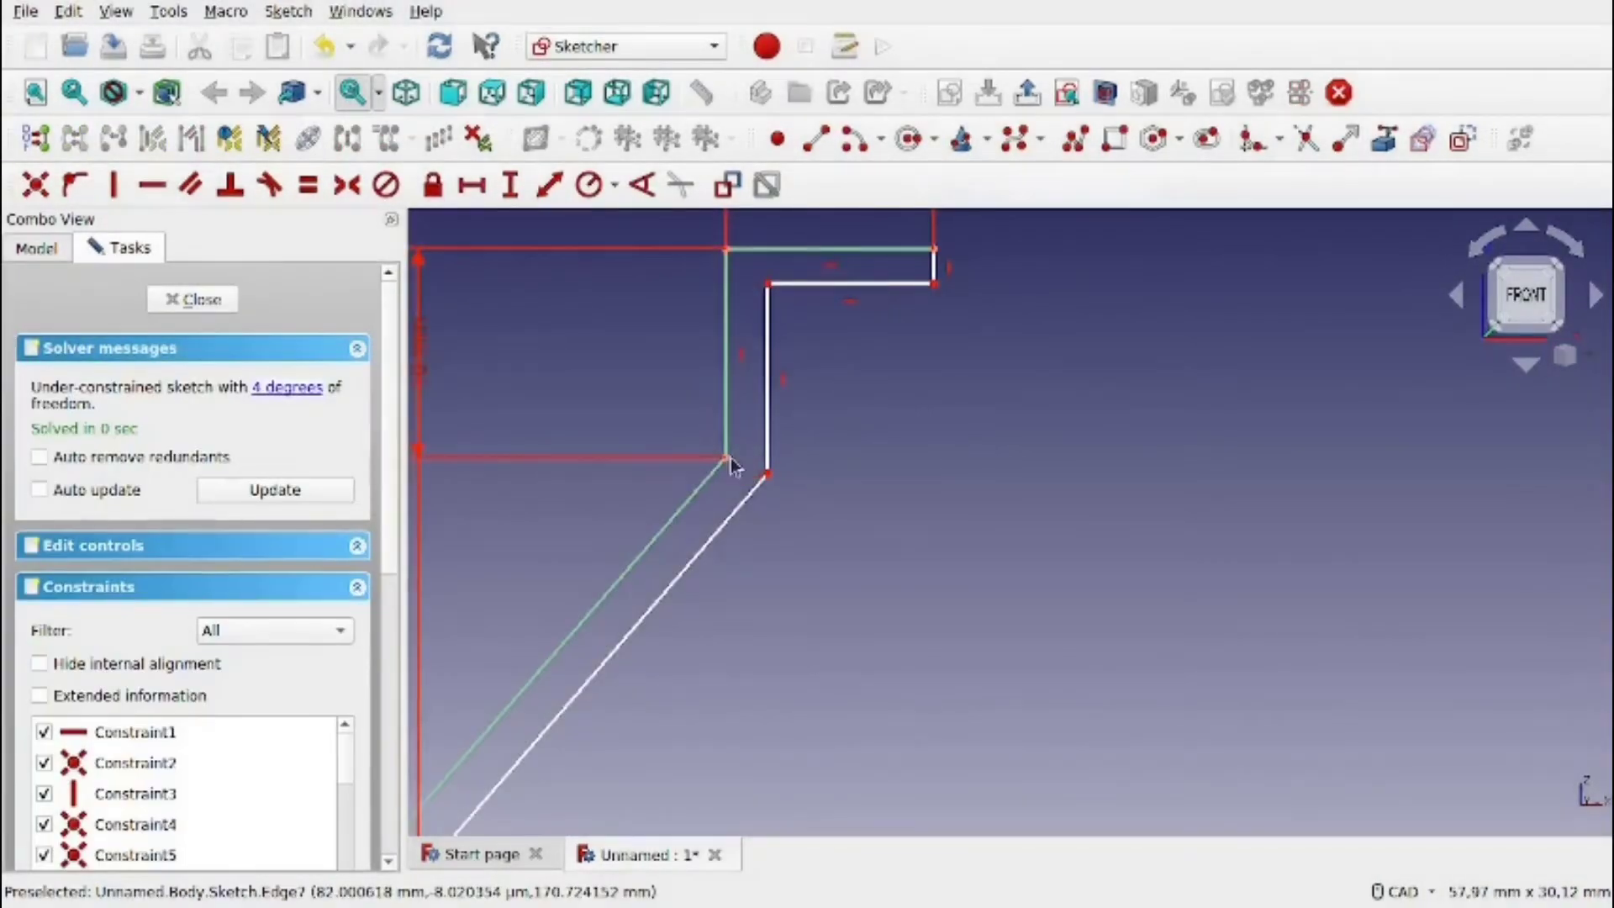
click(190, 185)
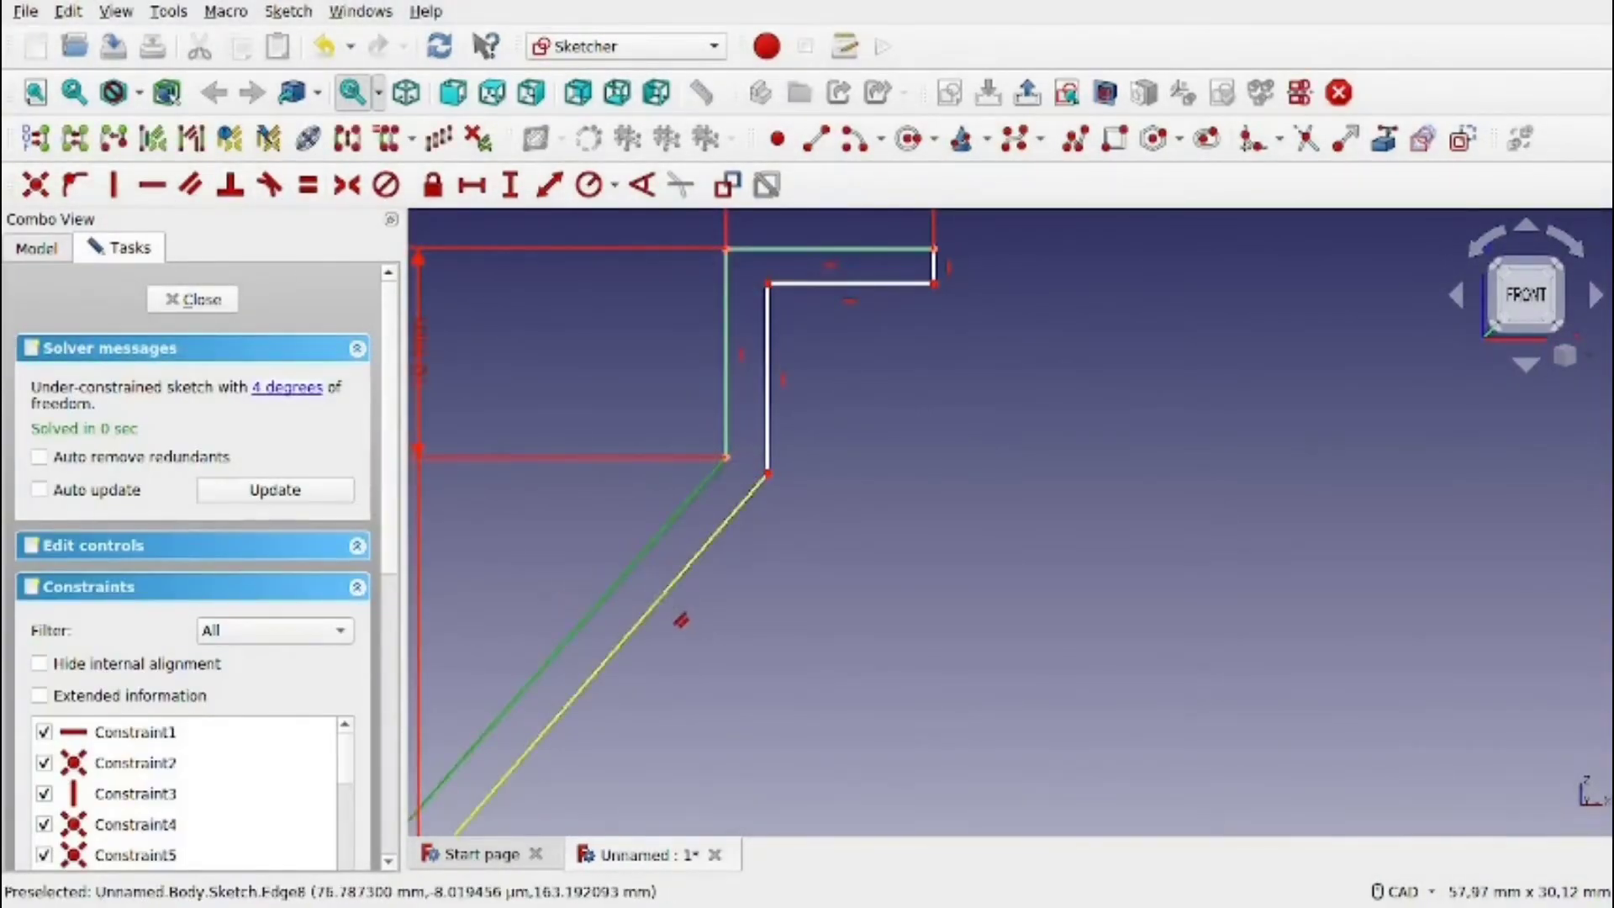
scroll(681, 507, down, 3)
scroll(680, 507, up, 5)
scroll(681, 507, down, 3)
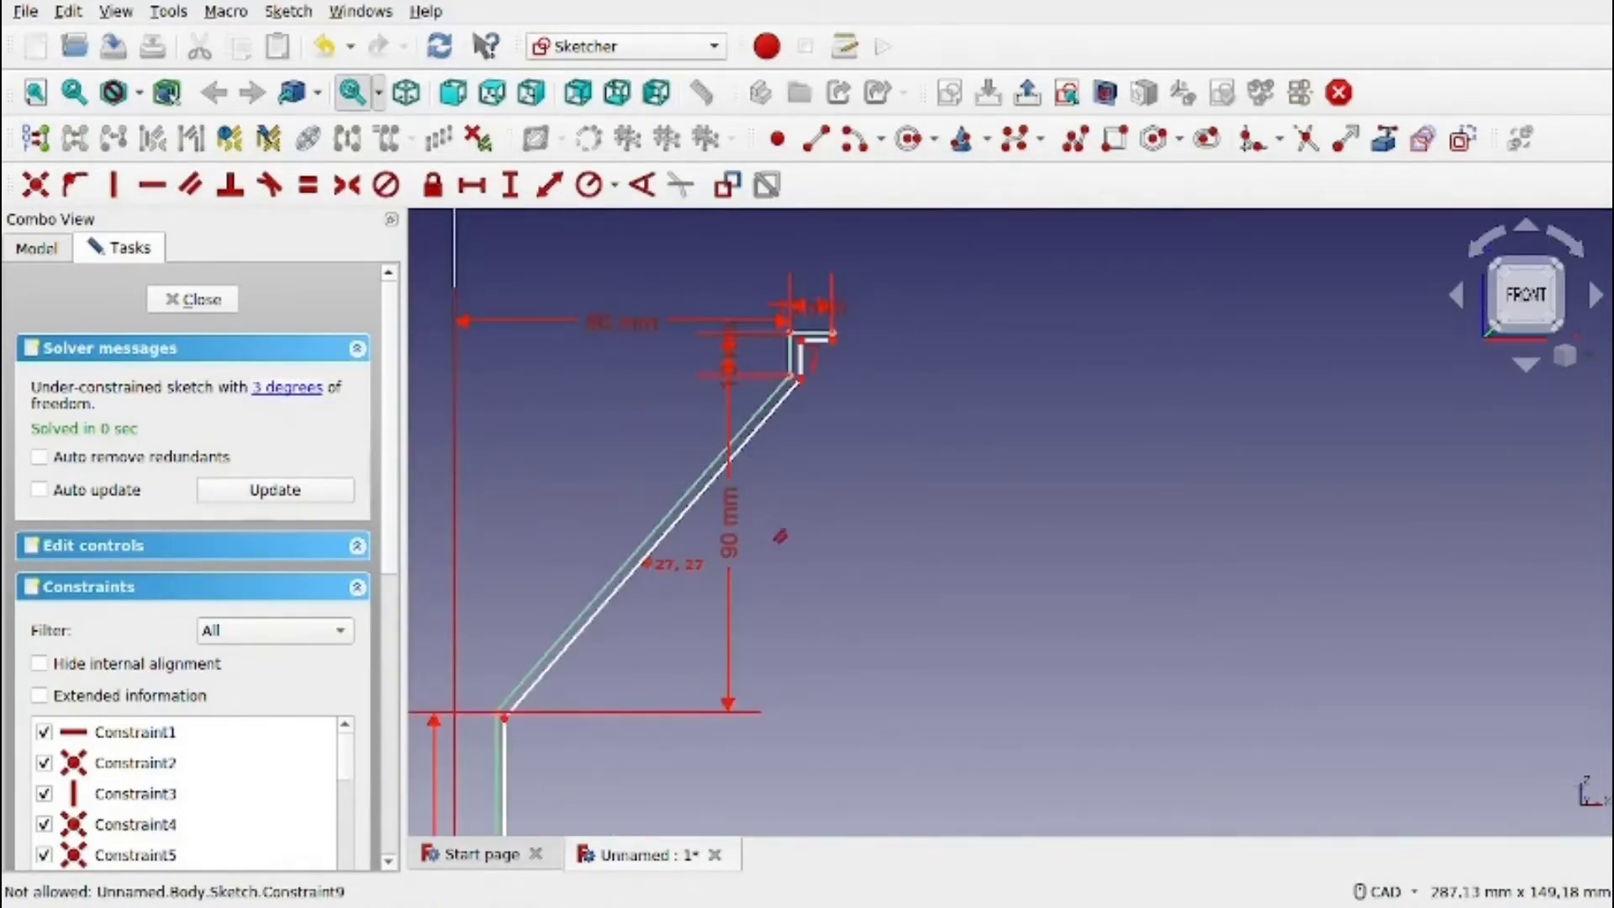
scroll(794, 433, up, 4)
click(792, 420)
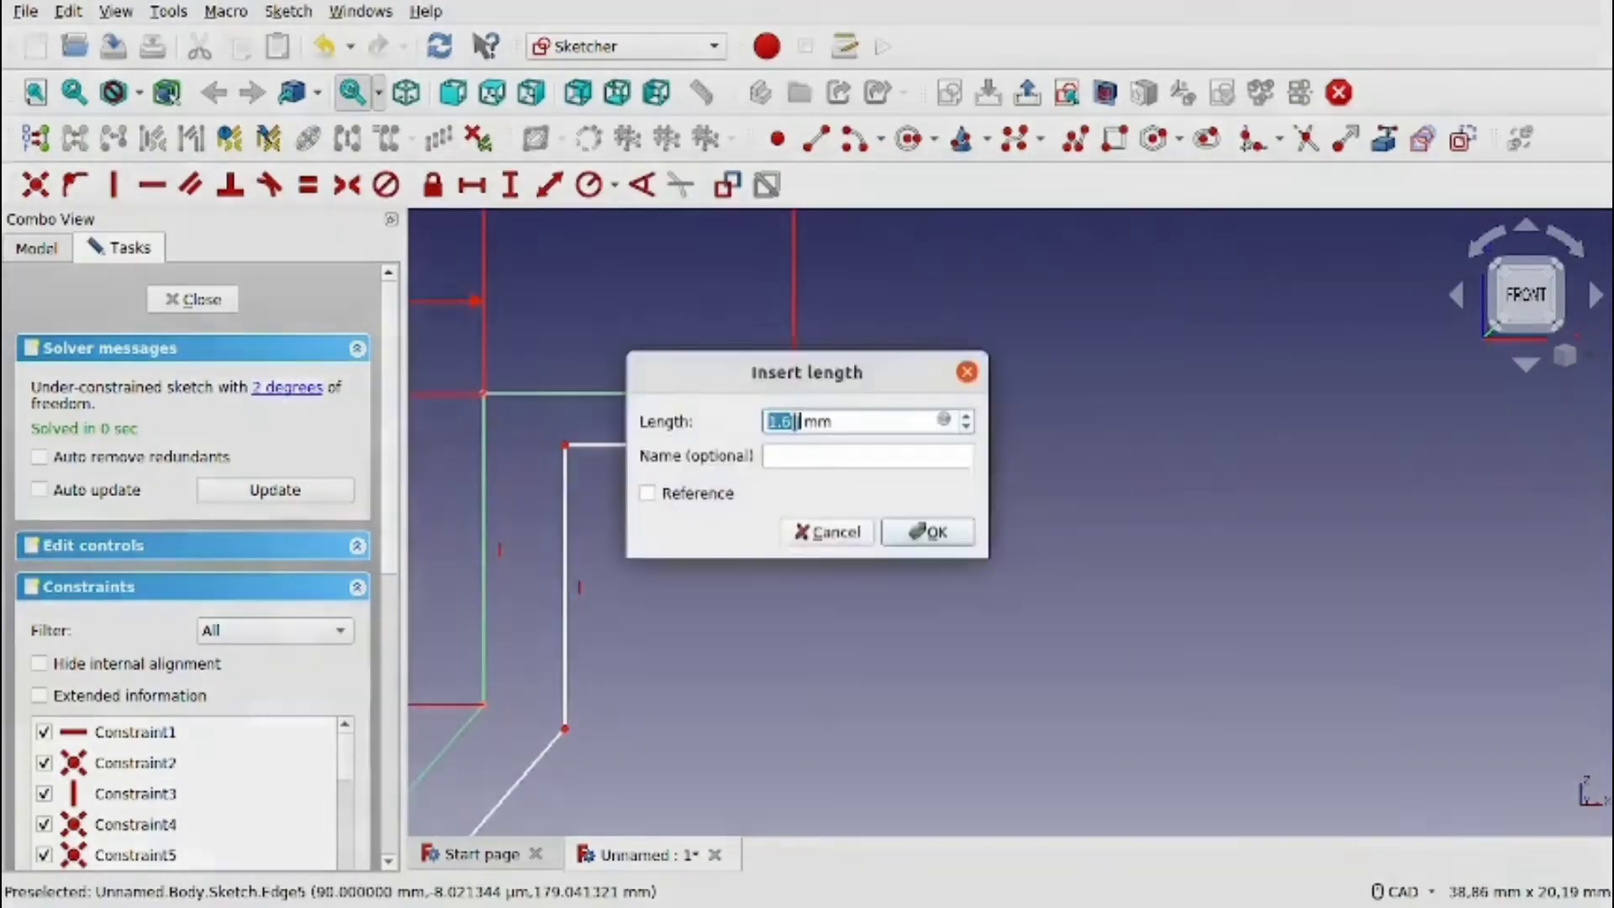
text(2)
key(Return)
Nudge the lower corner outward and dimension the top horizontal edge at 9 mm plus a second length.
scroll(792, 432, down, 3)
scroll(739, 533, up, 3)
scroll(704, 652, down, 3)
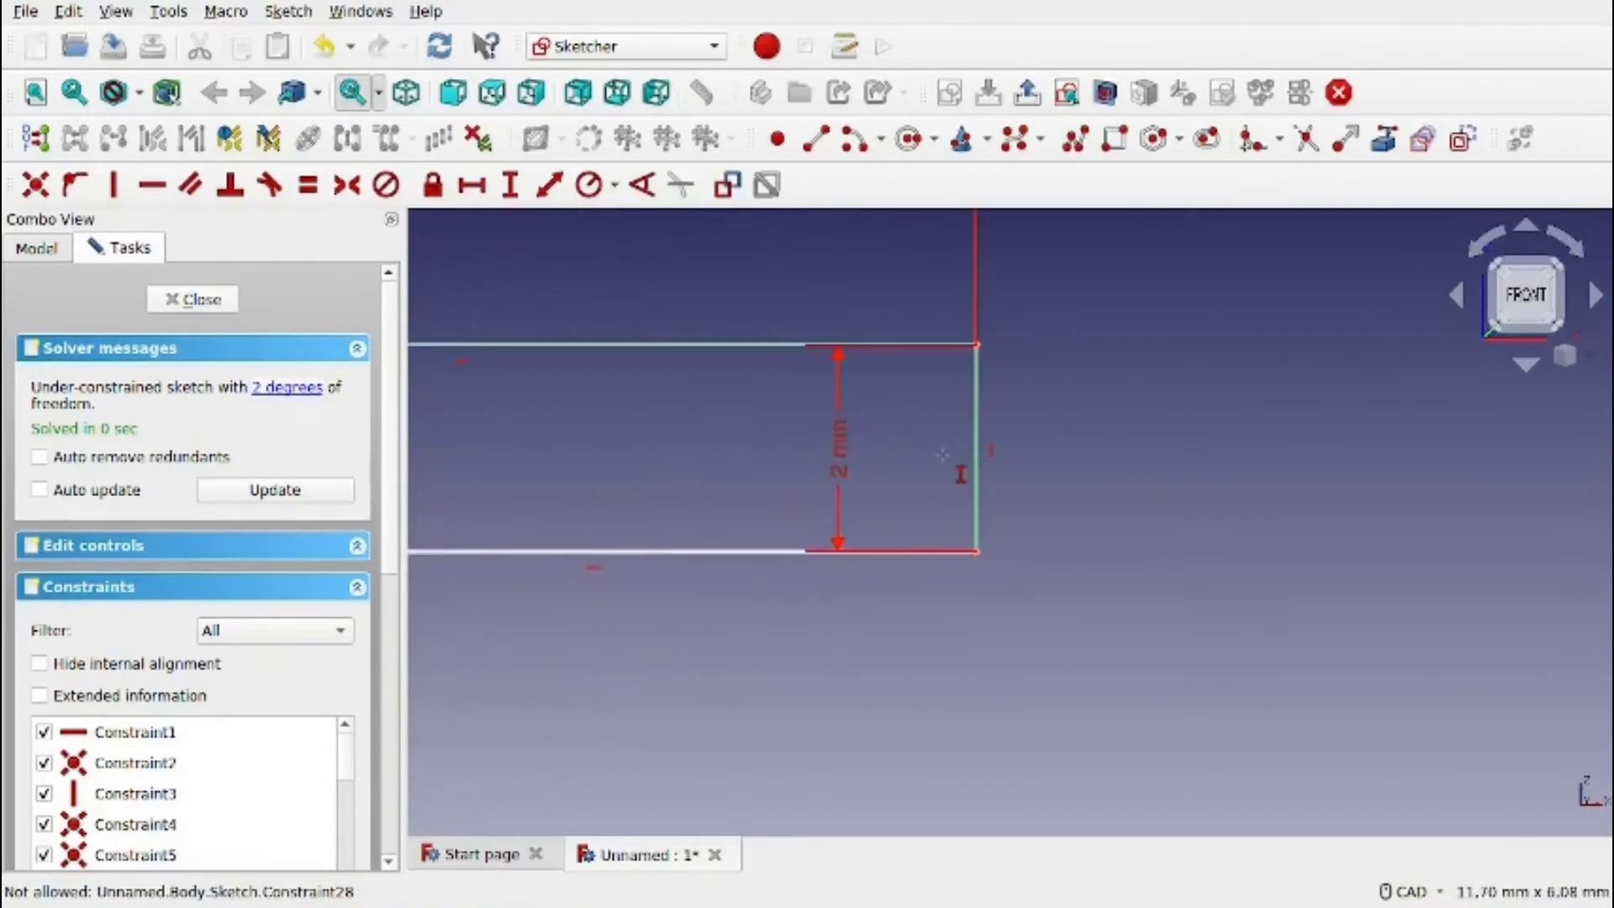
scroll(874, 527, up, 4)
scroll(866, 534, up, 4)
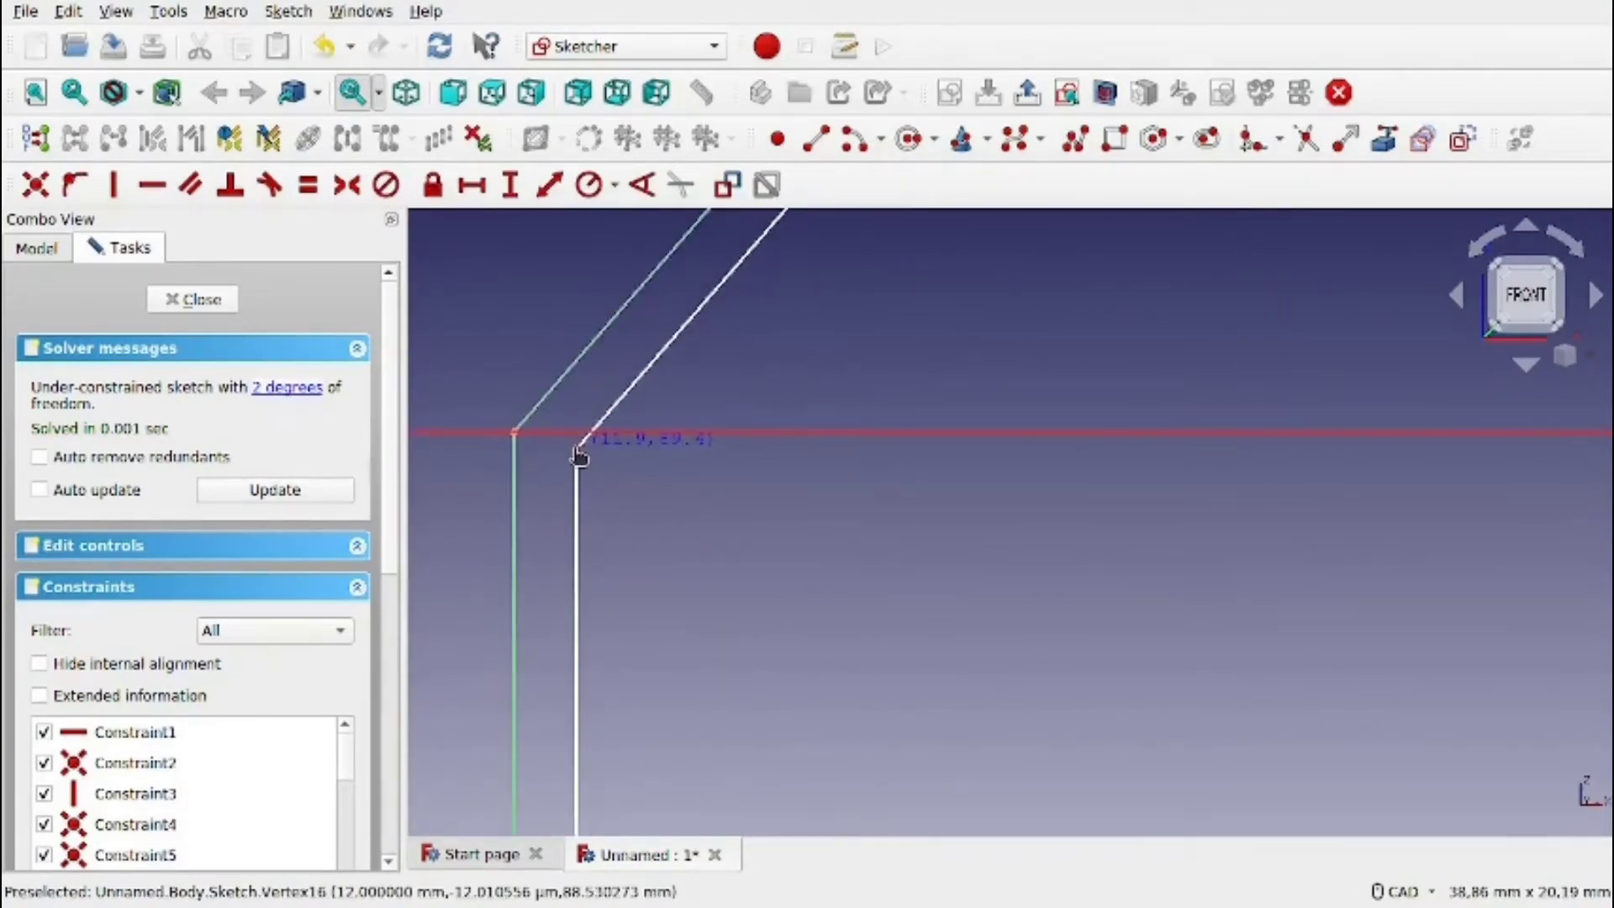
scroll(648, 638, down, 3)
scroll(807, 406, up, 4)
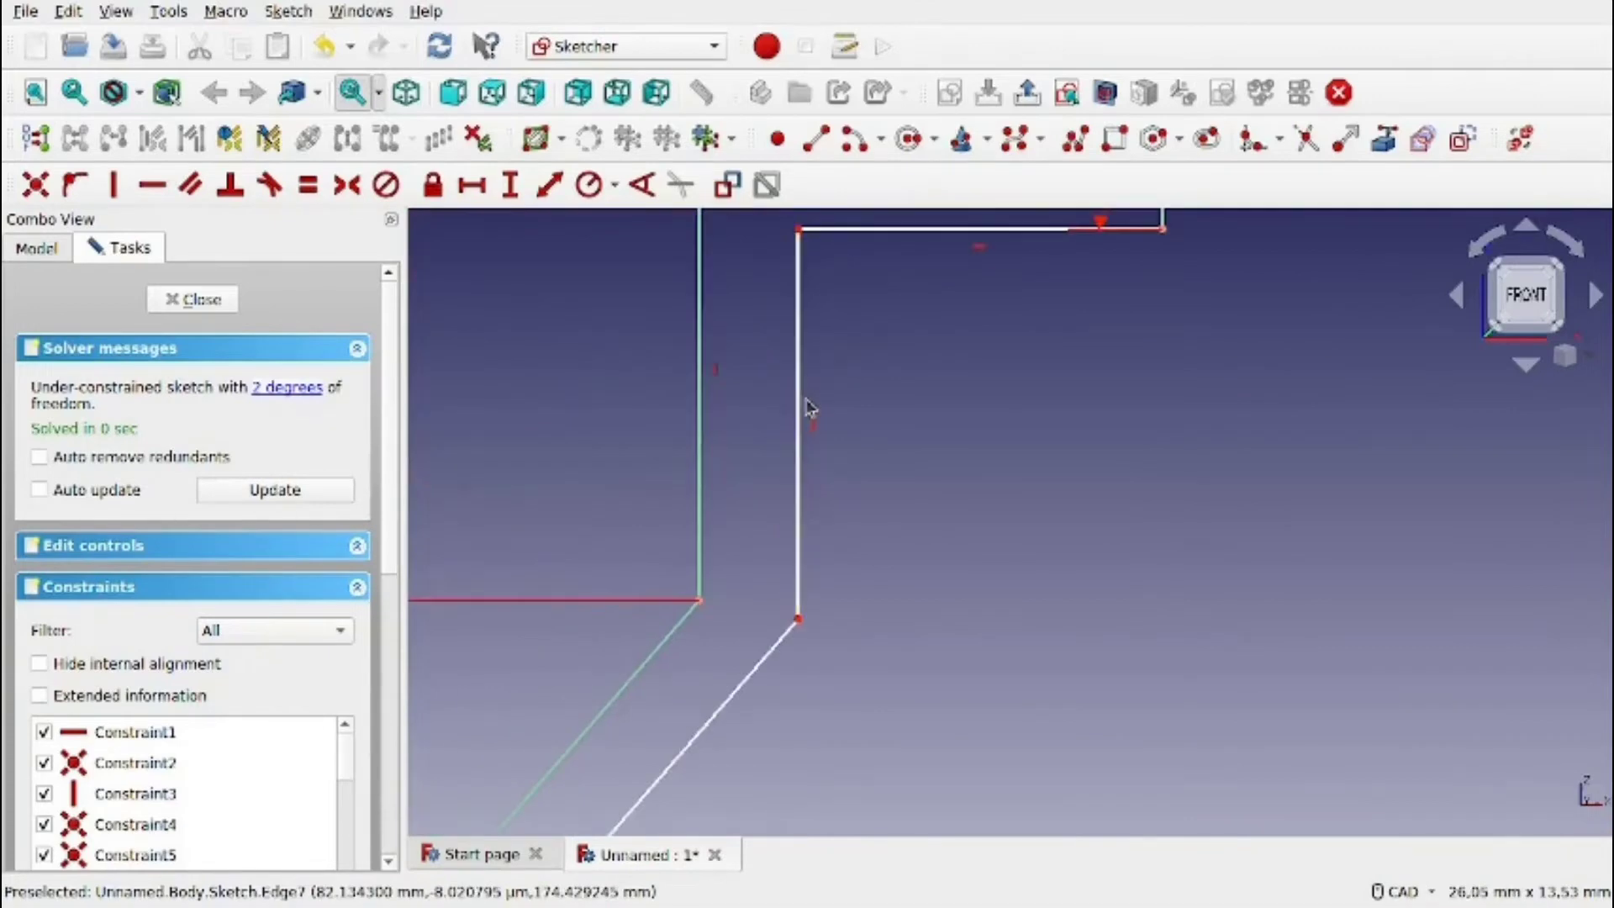
scroll(965, 331, down, 4)
scroll(960, 263, up, 3)
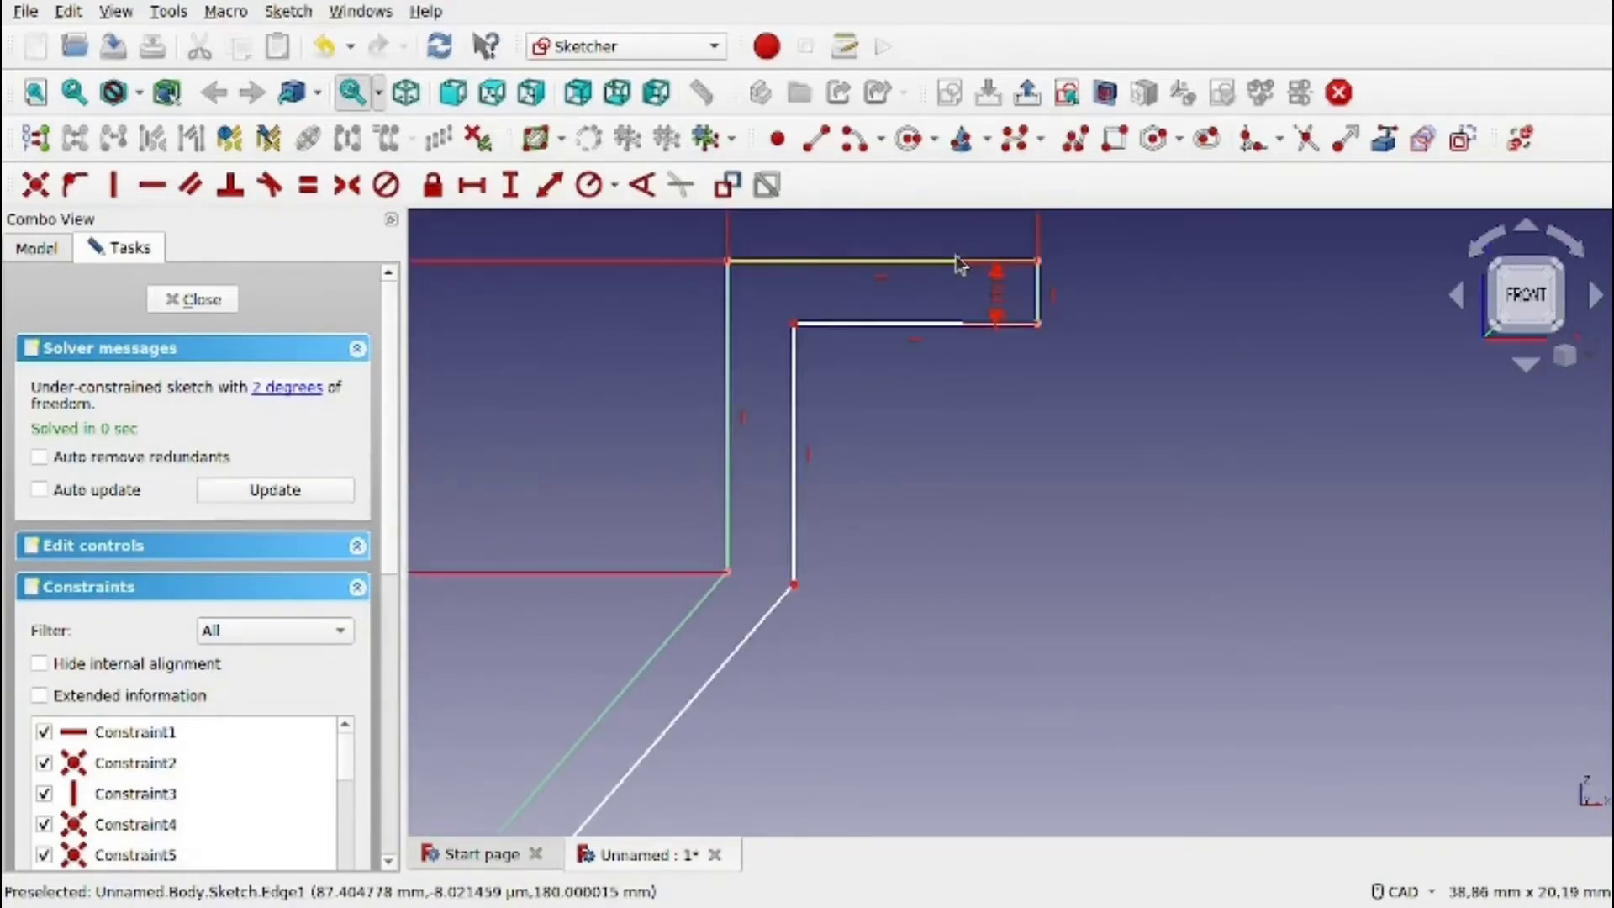
scroll(749, 336, down, 4)
scroll(753, 342, up, 3)
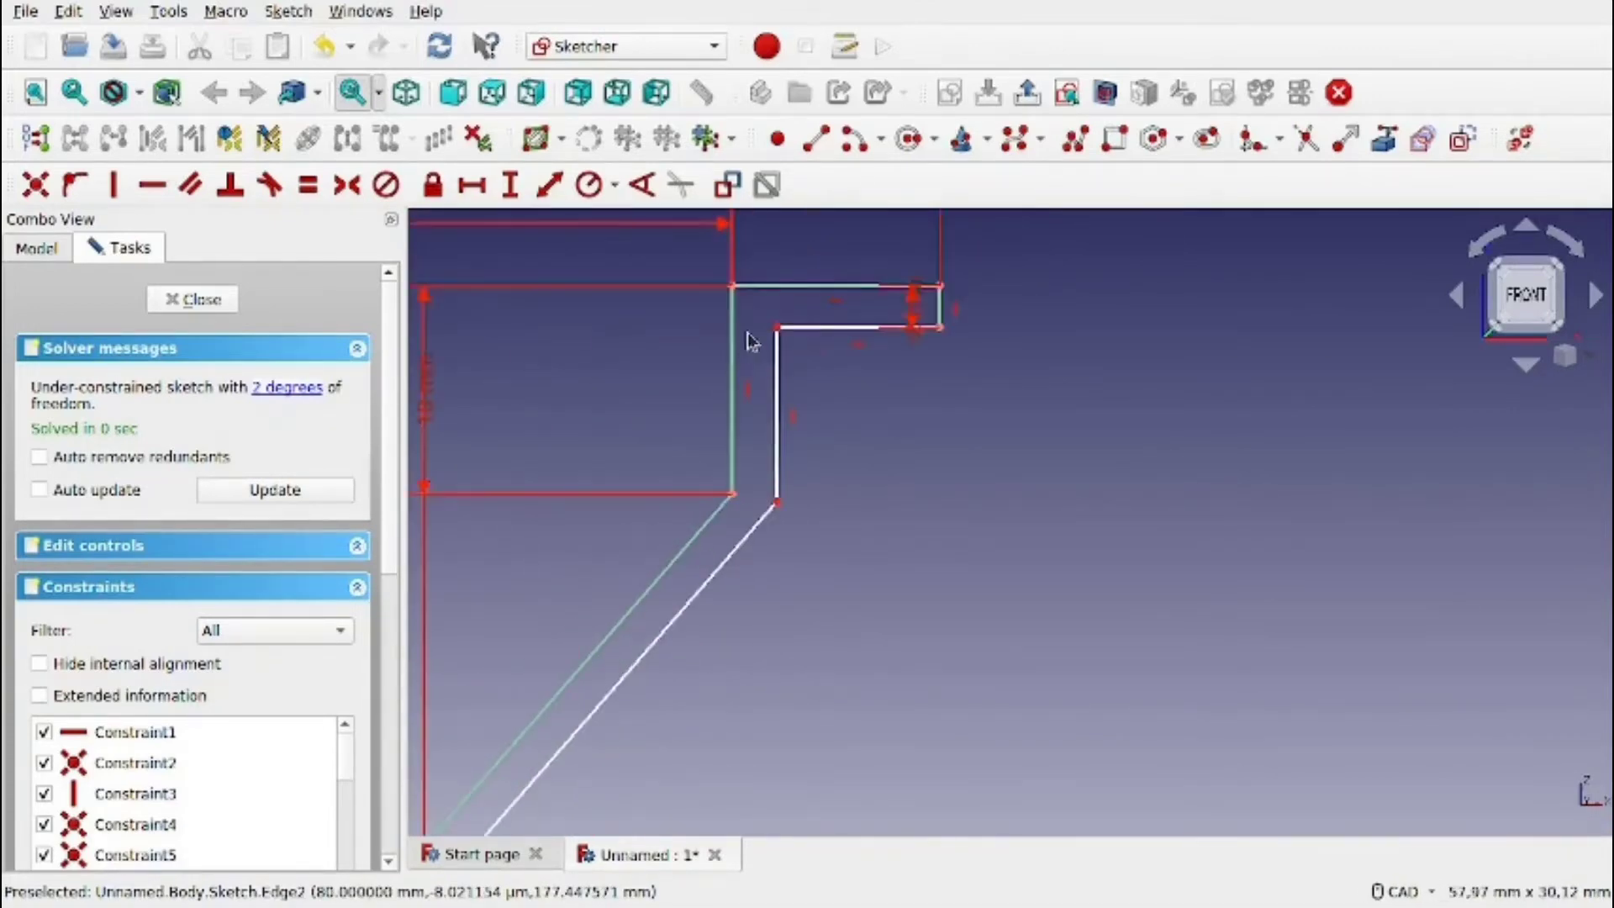
drag(777, 502, 783, 510)
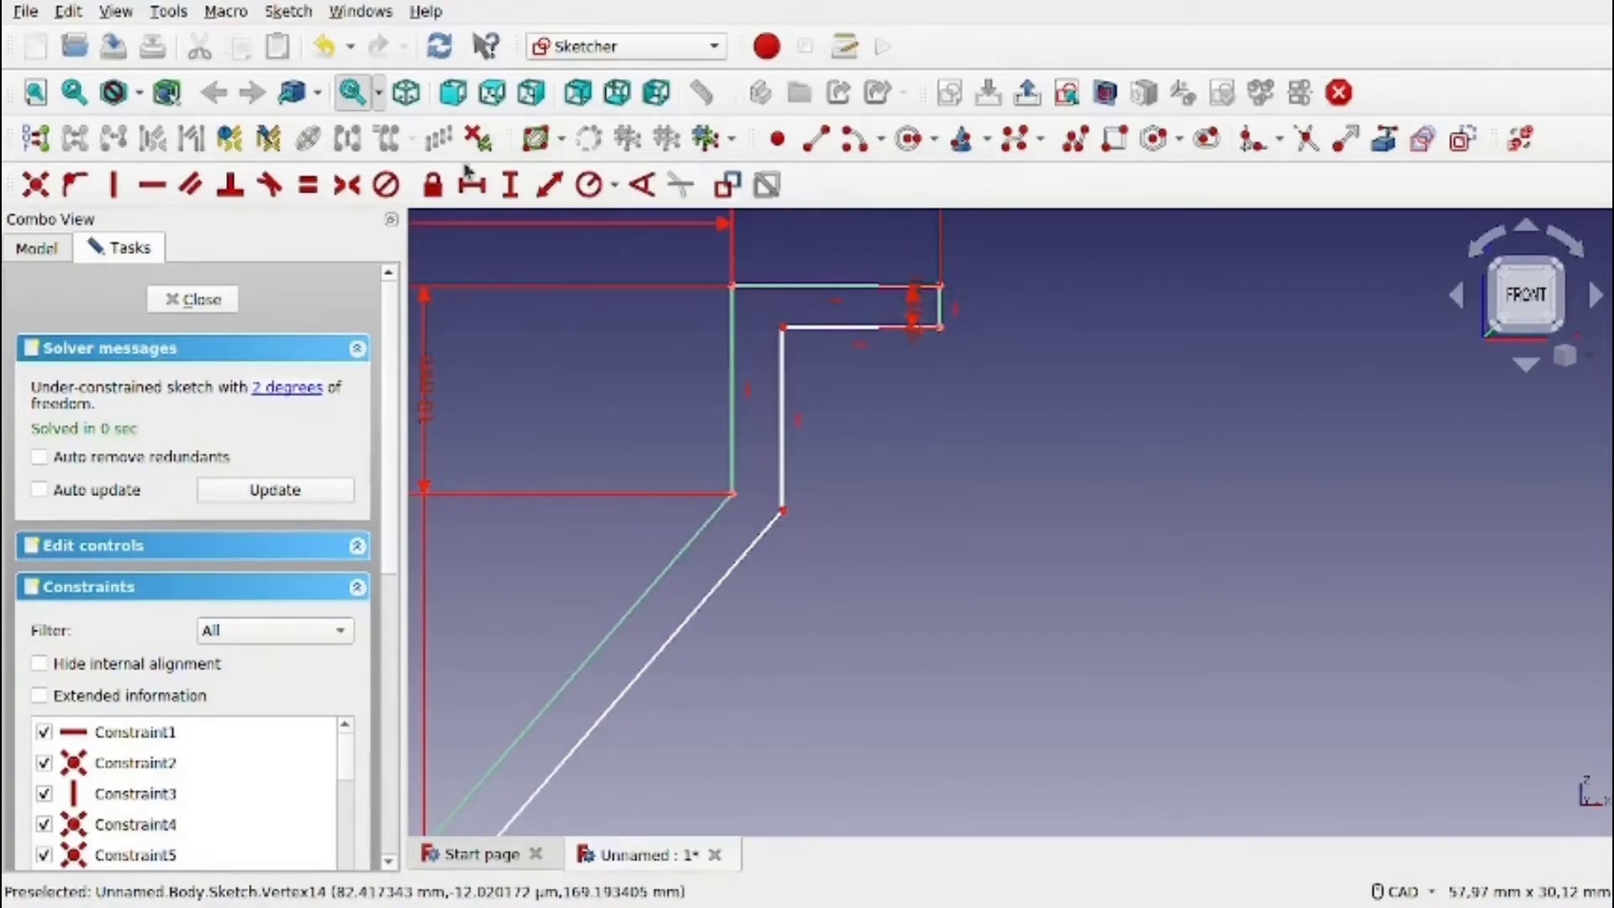
click(839, 328)
text(9)
key(Return)
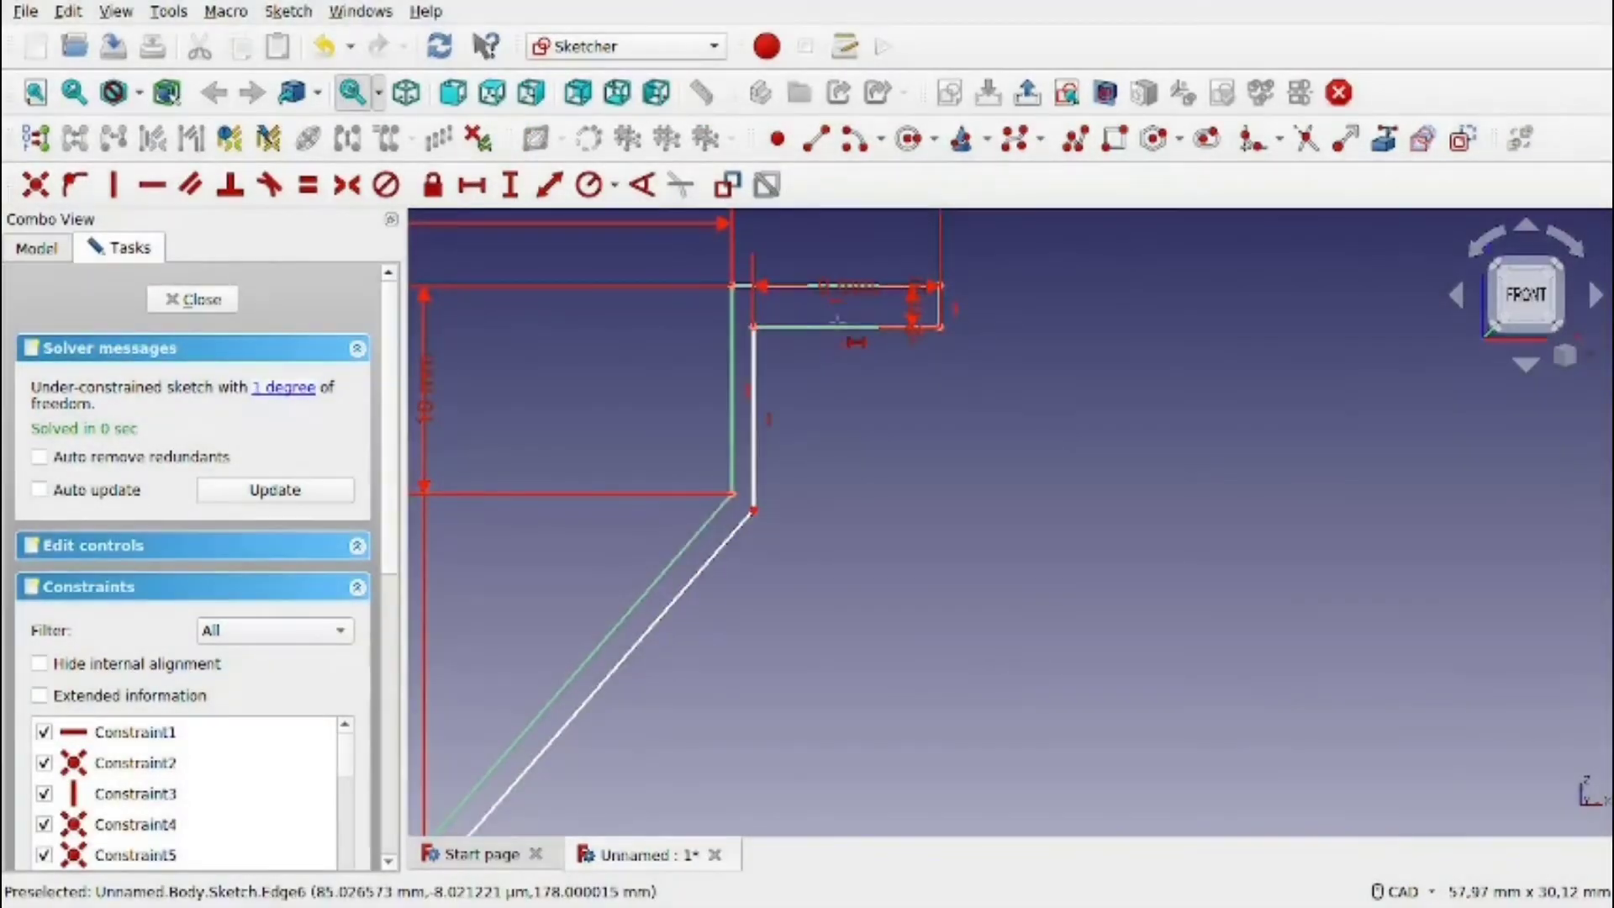
click(828, 290)
key(Return)
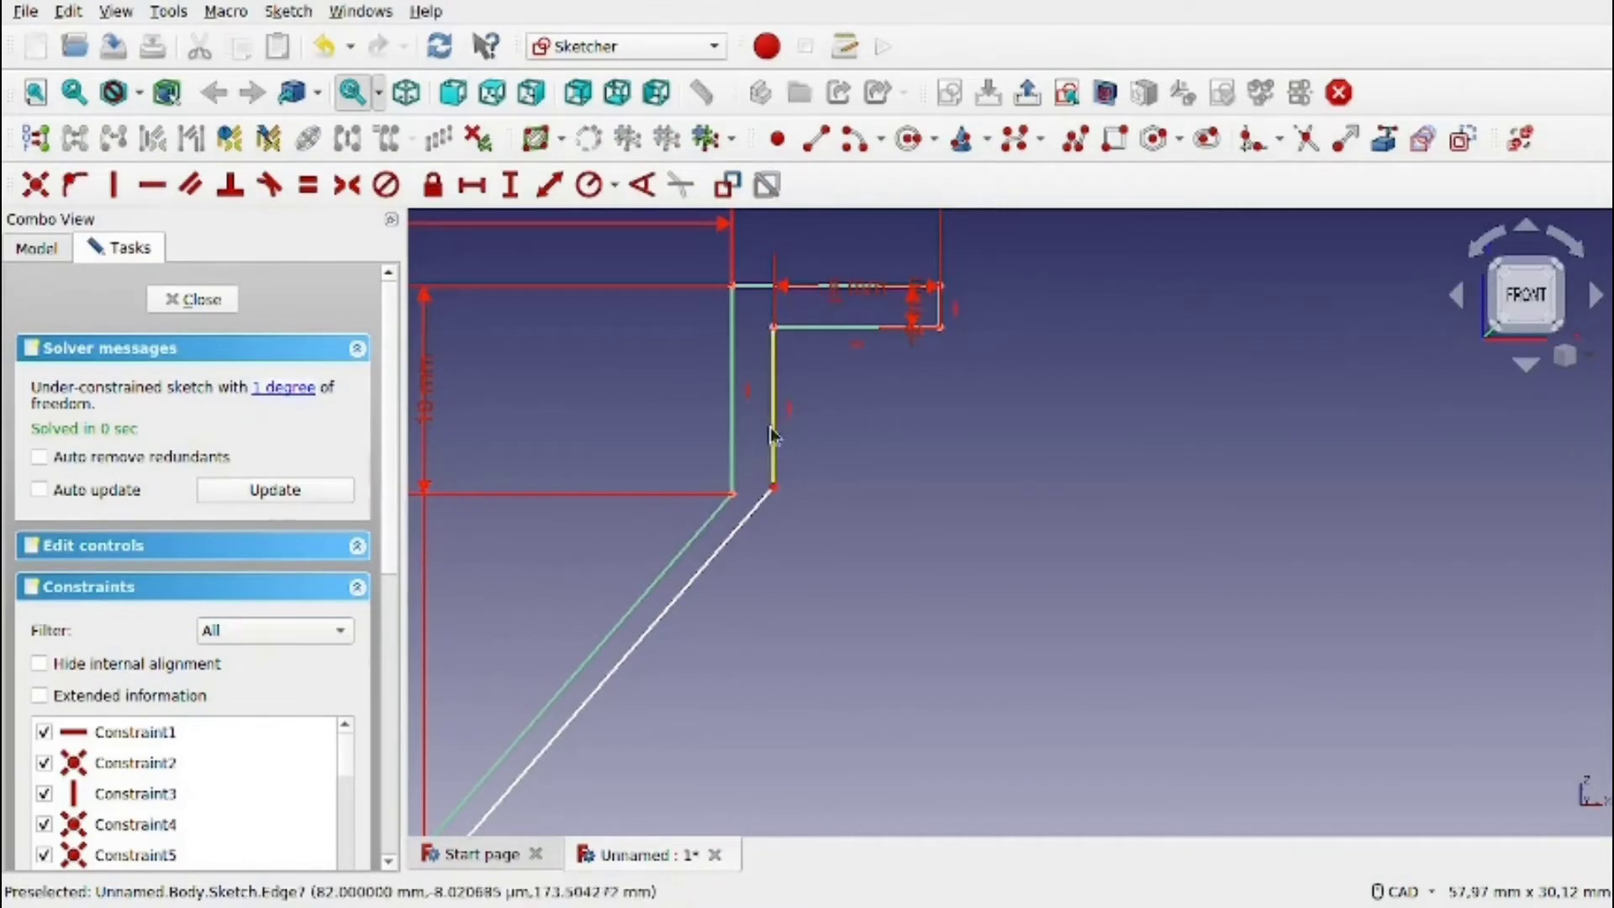
Move the lower diagonal corner onto the horizontal axis and give the inner vertical edge a 9 mm height.
mouse_move(773, 487)
mouse_down()
mouse_move(779, 525)
mouse_move(612, 647)
mouse_up()
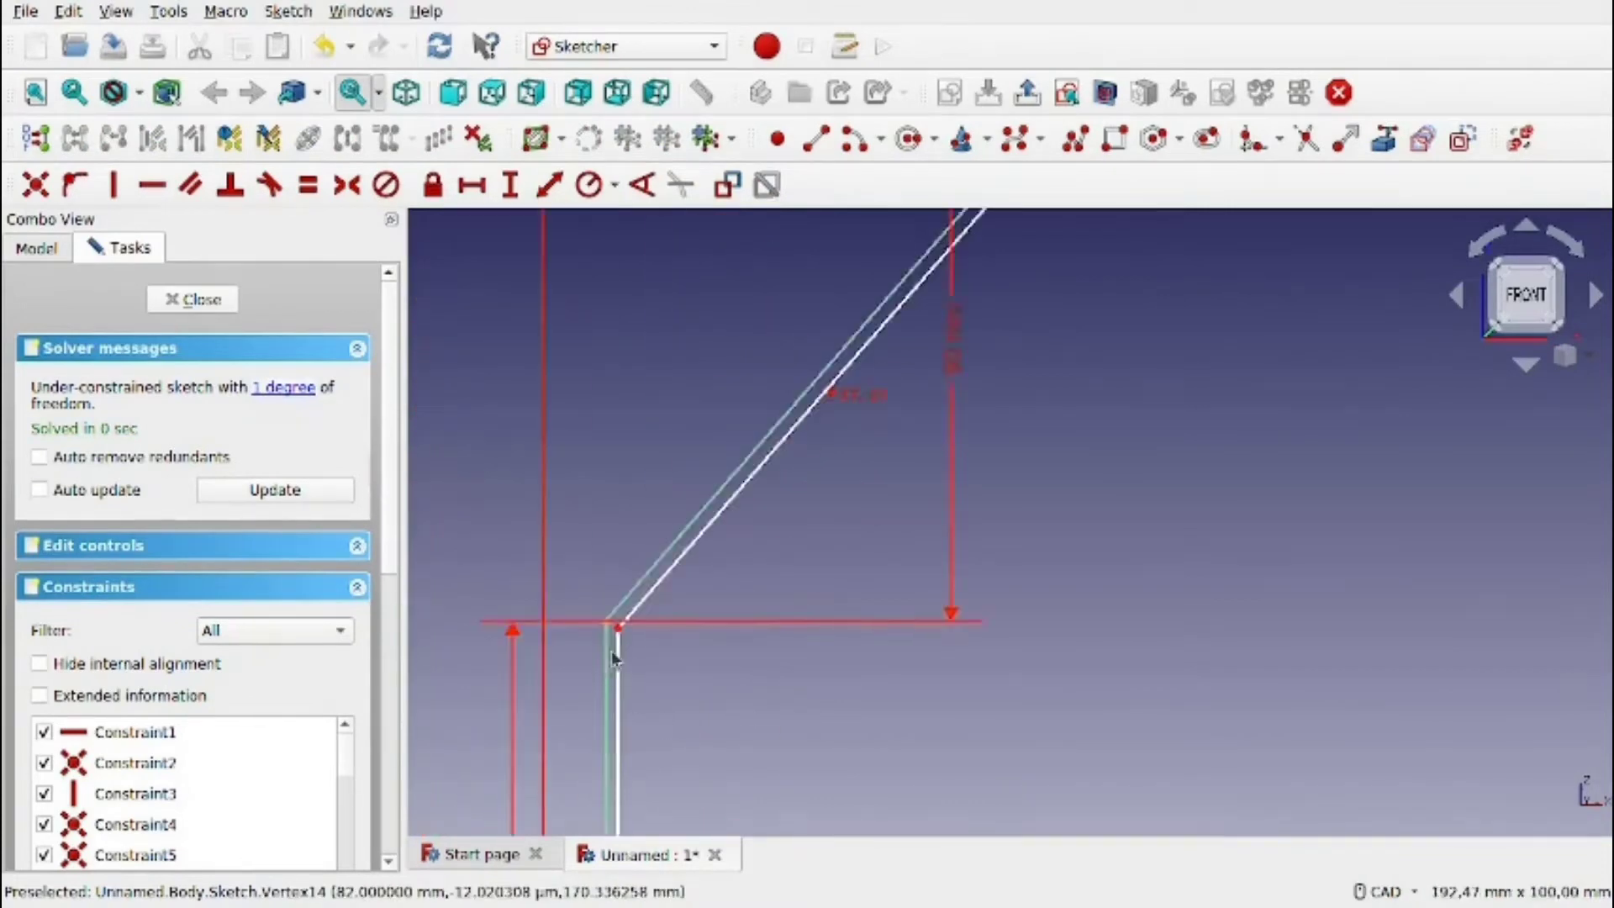
scroll(642, 594, down, 5)
scroll(843, 382, up, 5)
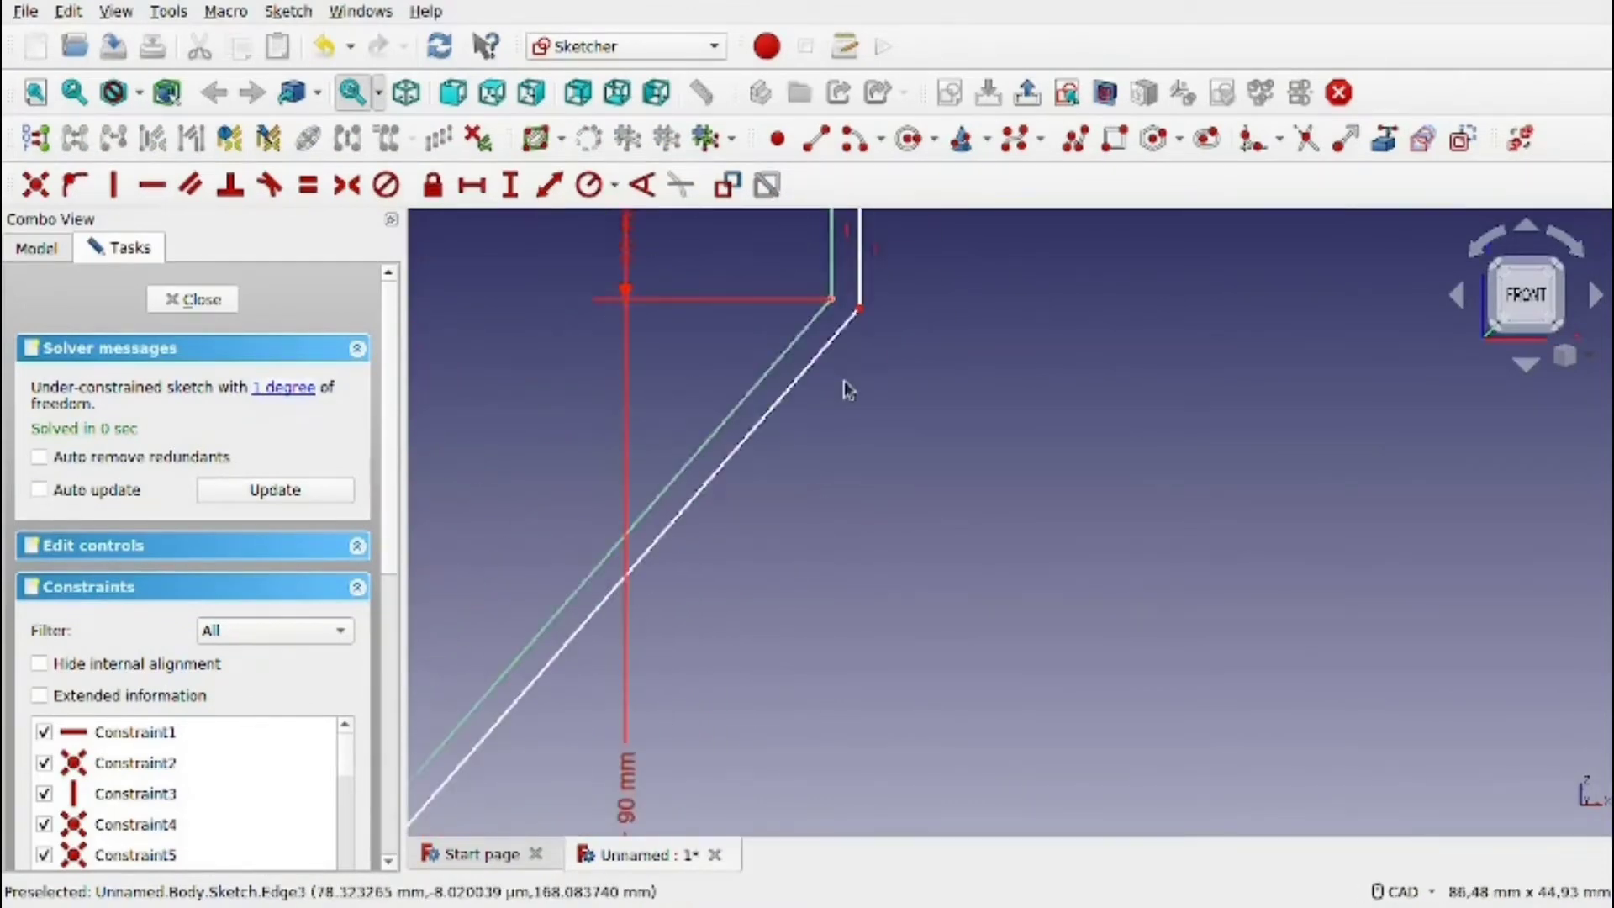
scroll(955, 389, down, 5)
middle_drag(955, 390, 1045, 235)
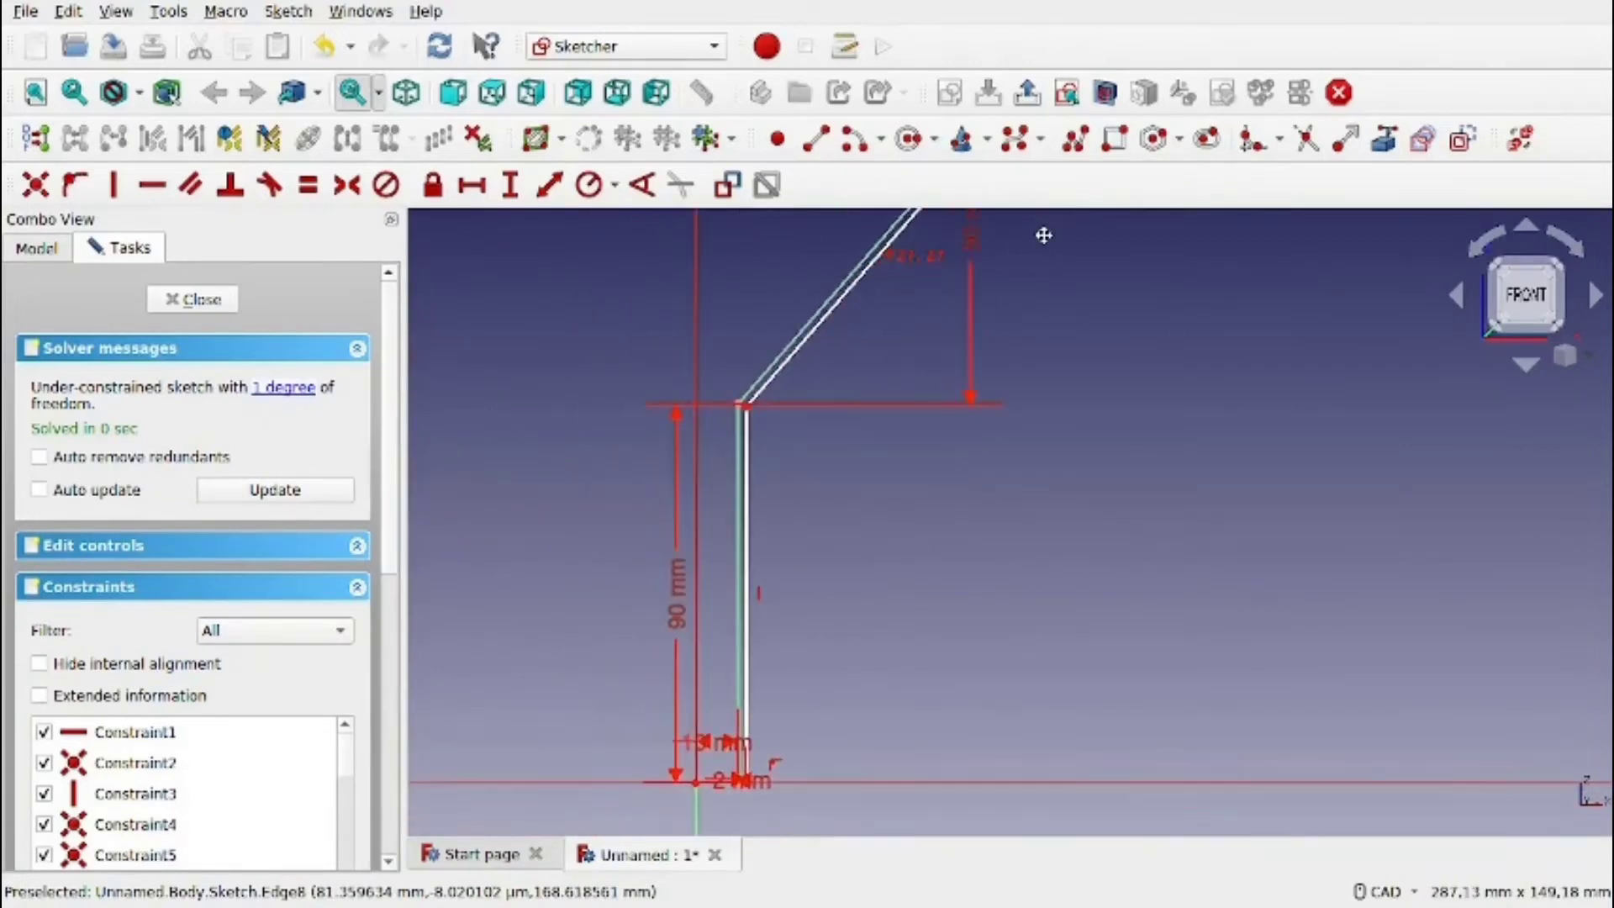
scroll(847, 414, up, 7)
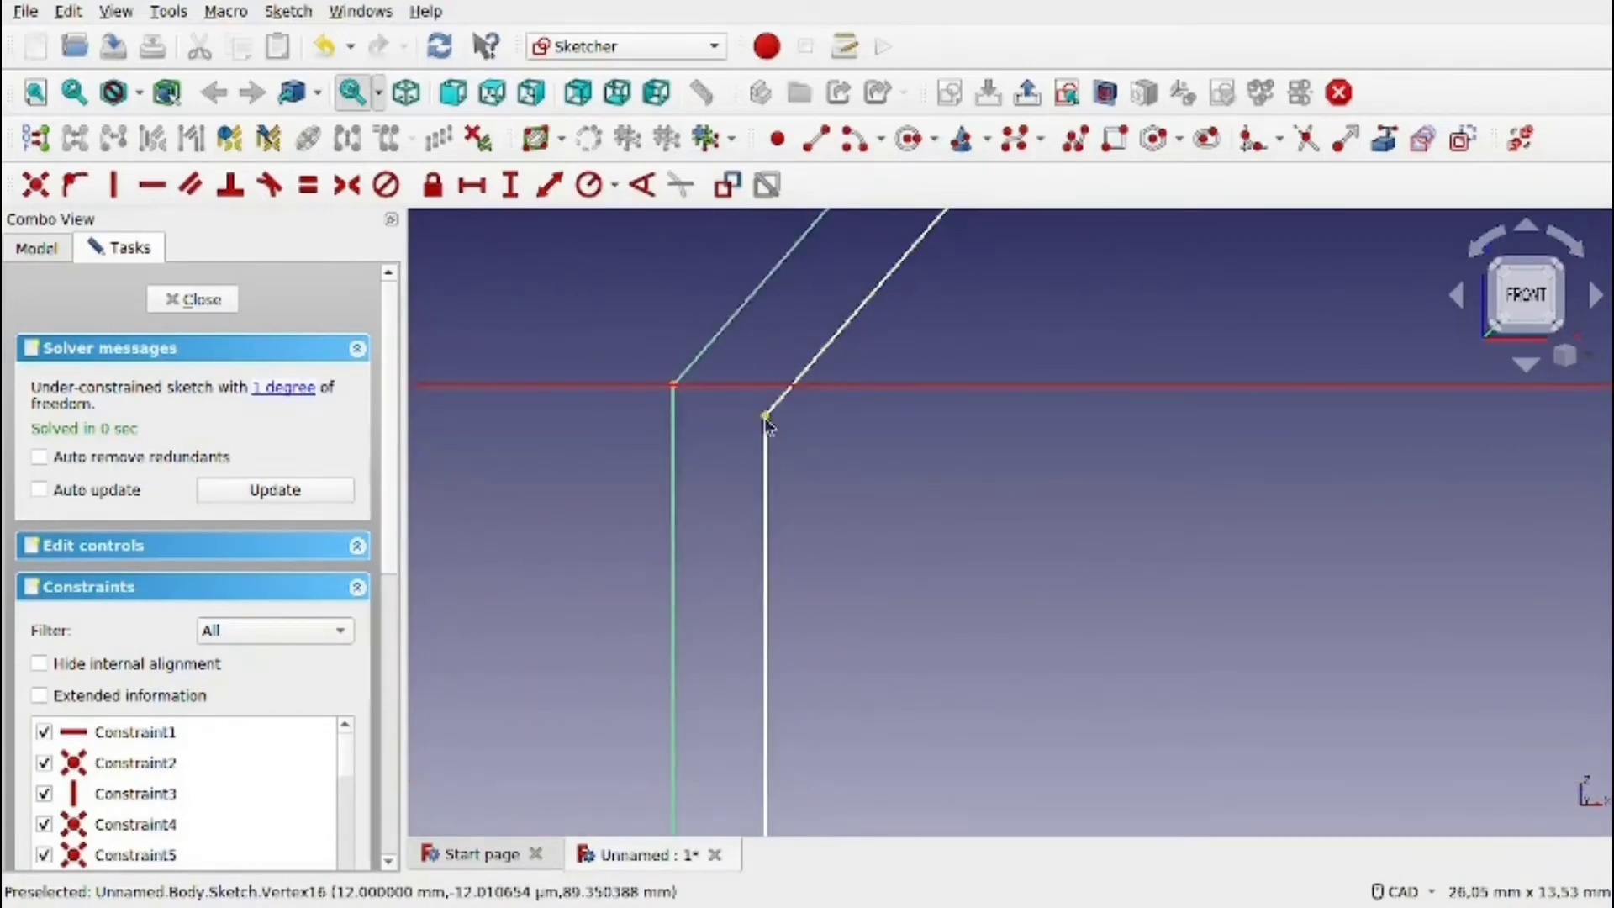
drag(765, 418, 772, 396)
scroll(781, 405, down, 10)
scroll(782, 405, up, 8)
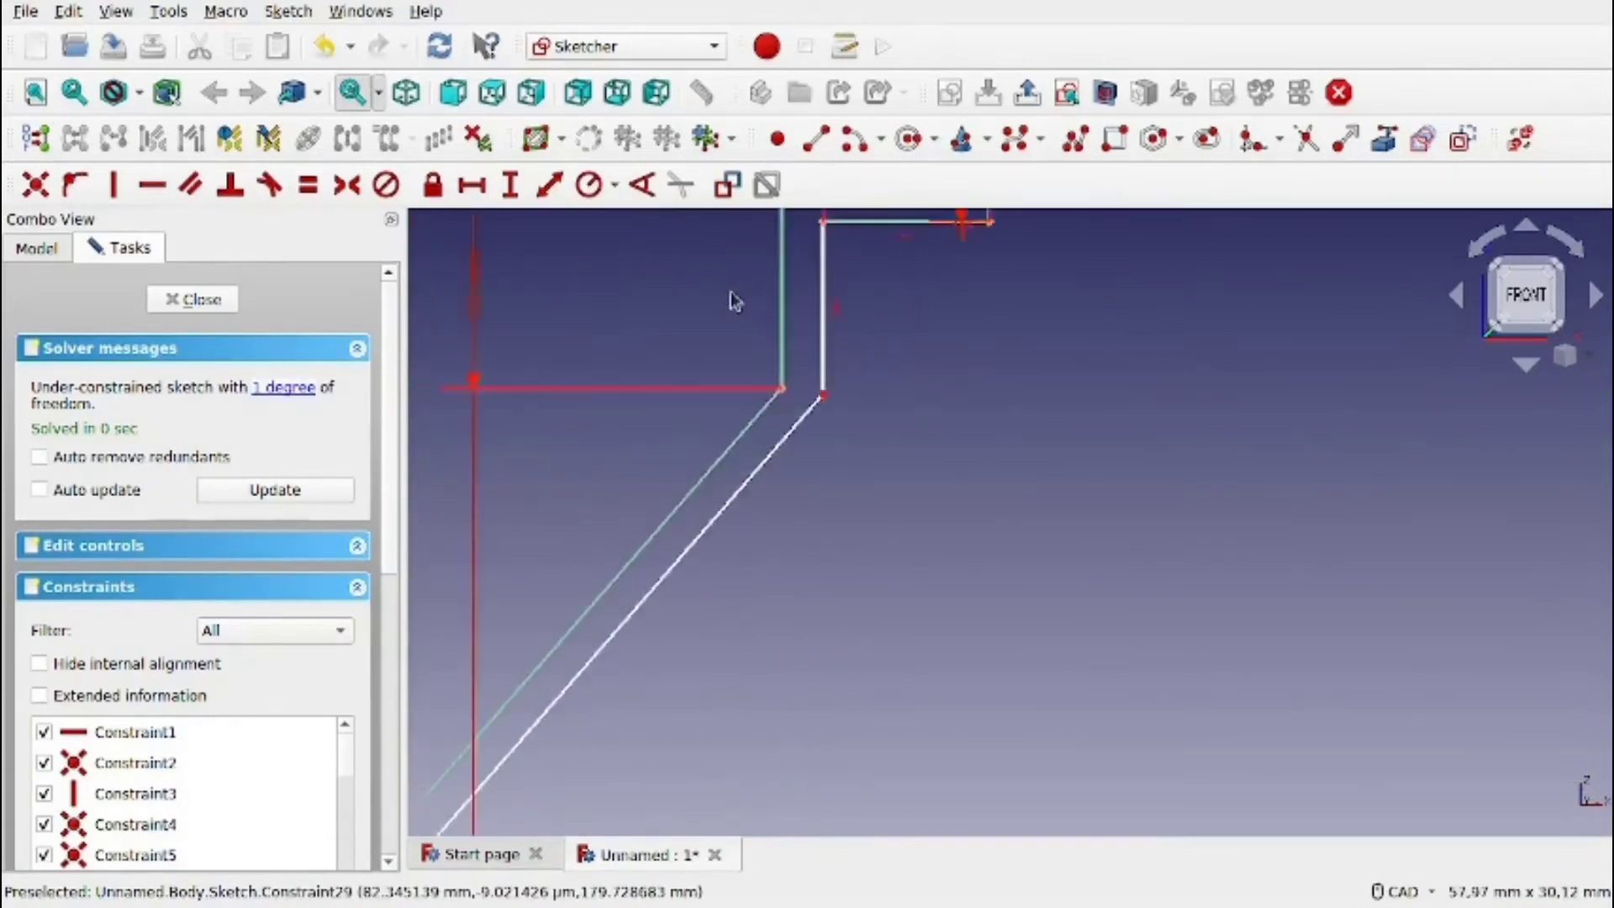
scroll(915, 458, down, 4)
scroll(917, 416, up, 5)
middle_drag(916, 416, 917, 601)
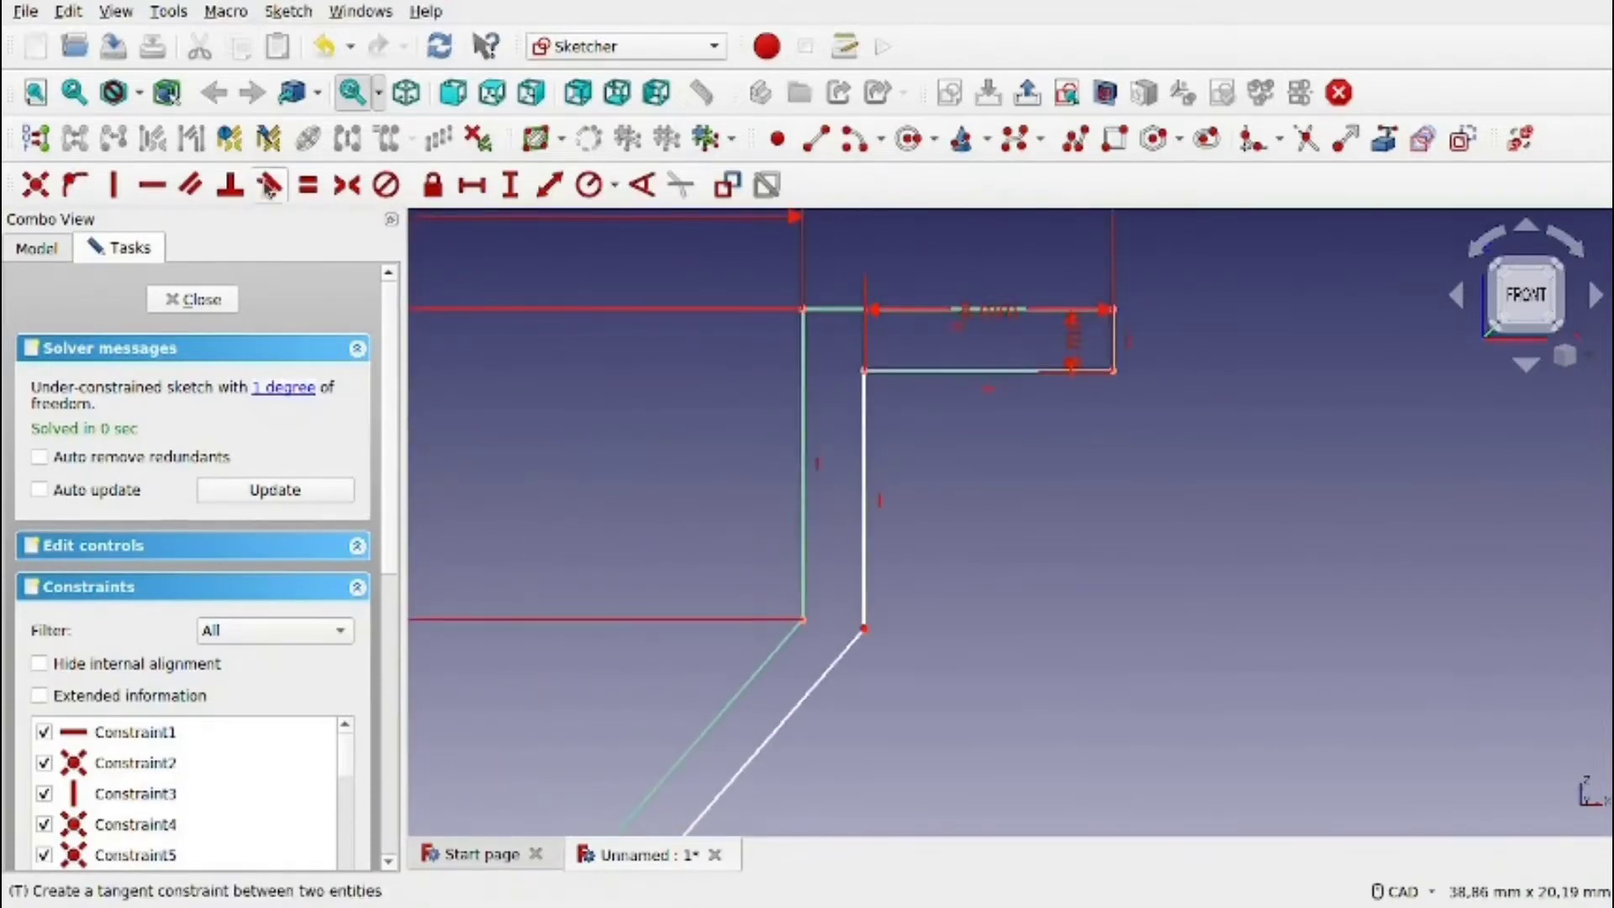
click(511, 185)
click(864, 530)
key(Return)
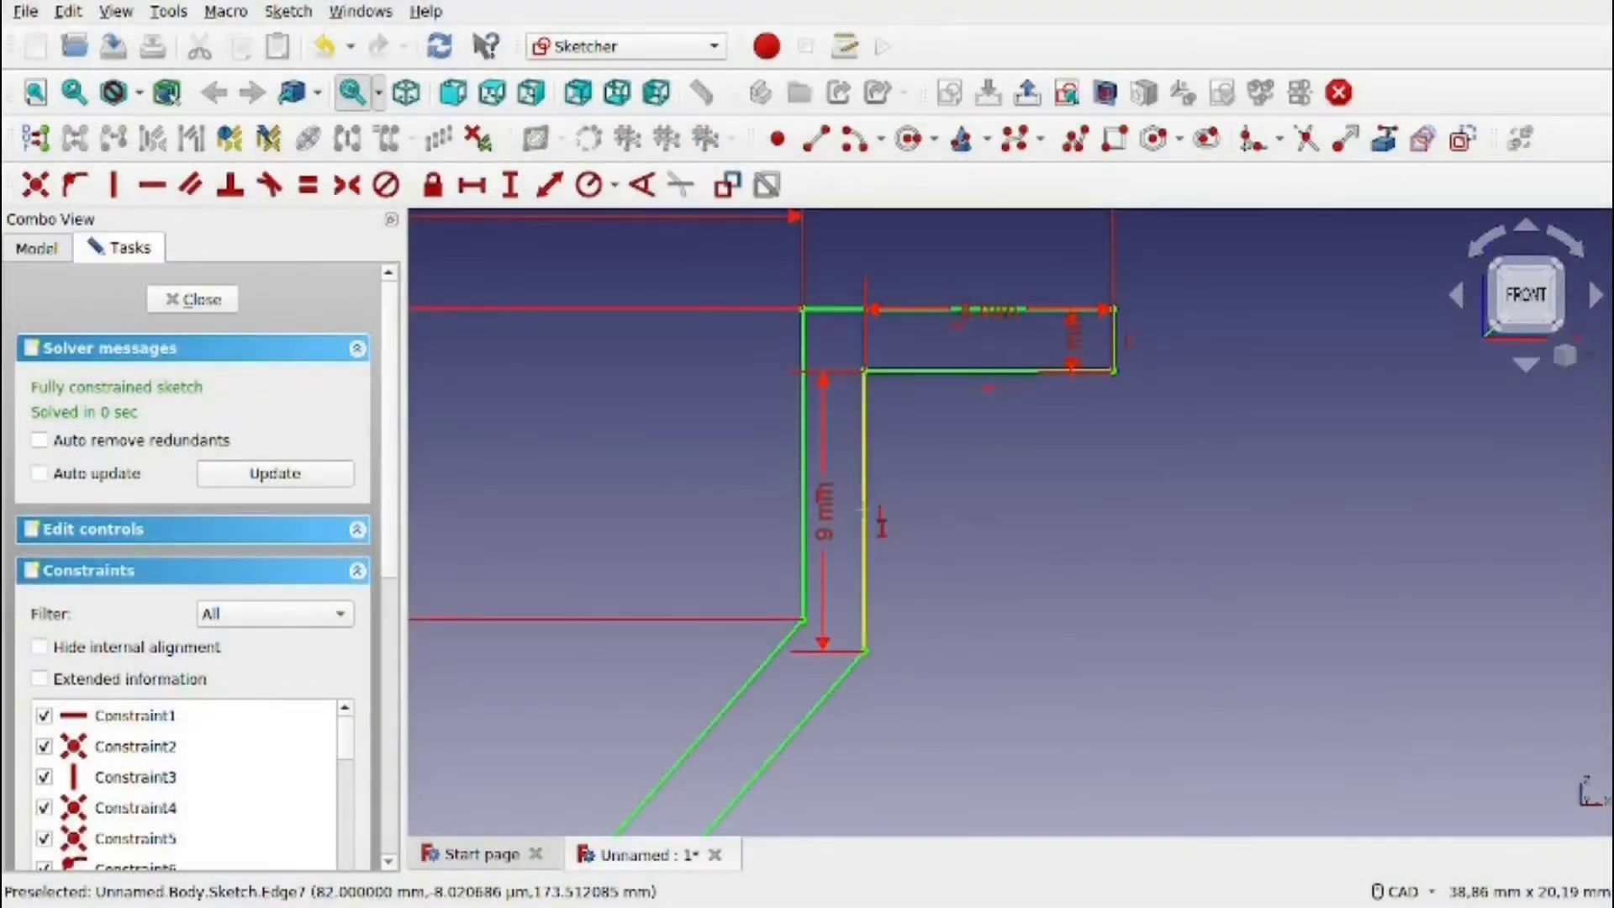
Zoom and pan to check the 90 mm, 10 mm, 2 mm and 80 mm dimensions.
scroll(862, 509, down, 5)
scroll(723, 756, up, 5)
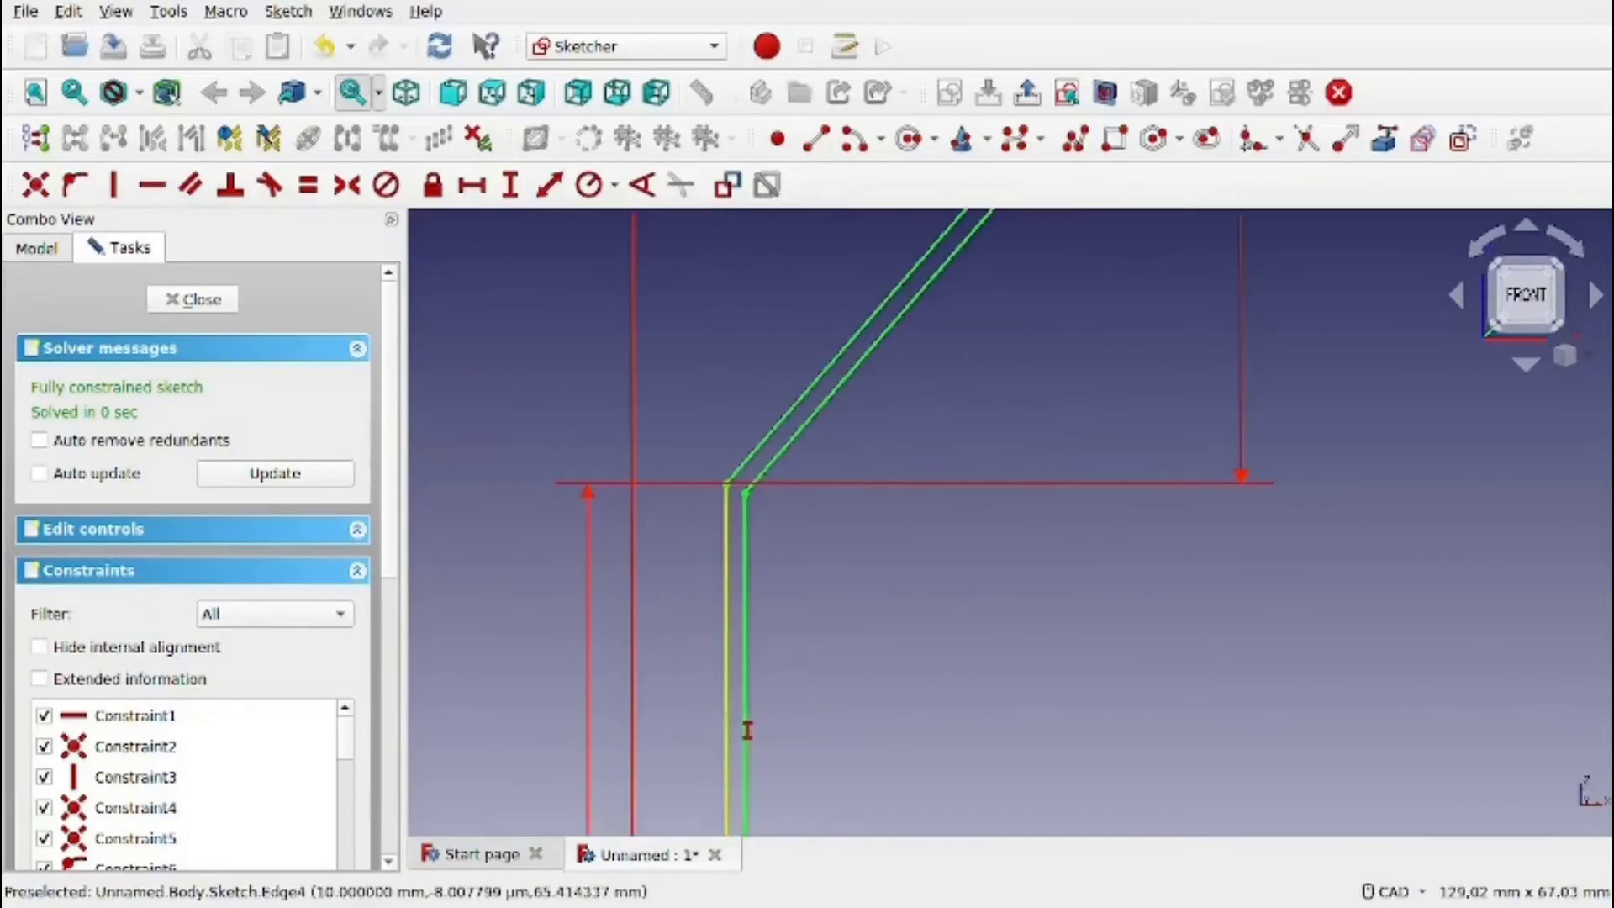
scroll(745, 547, down, 5)
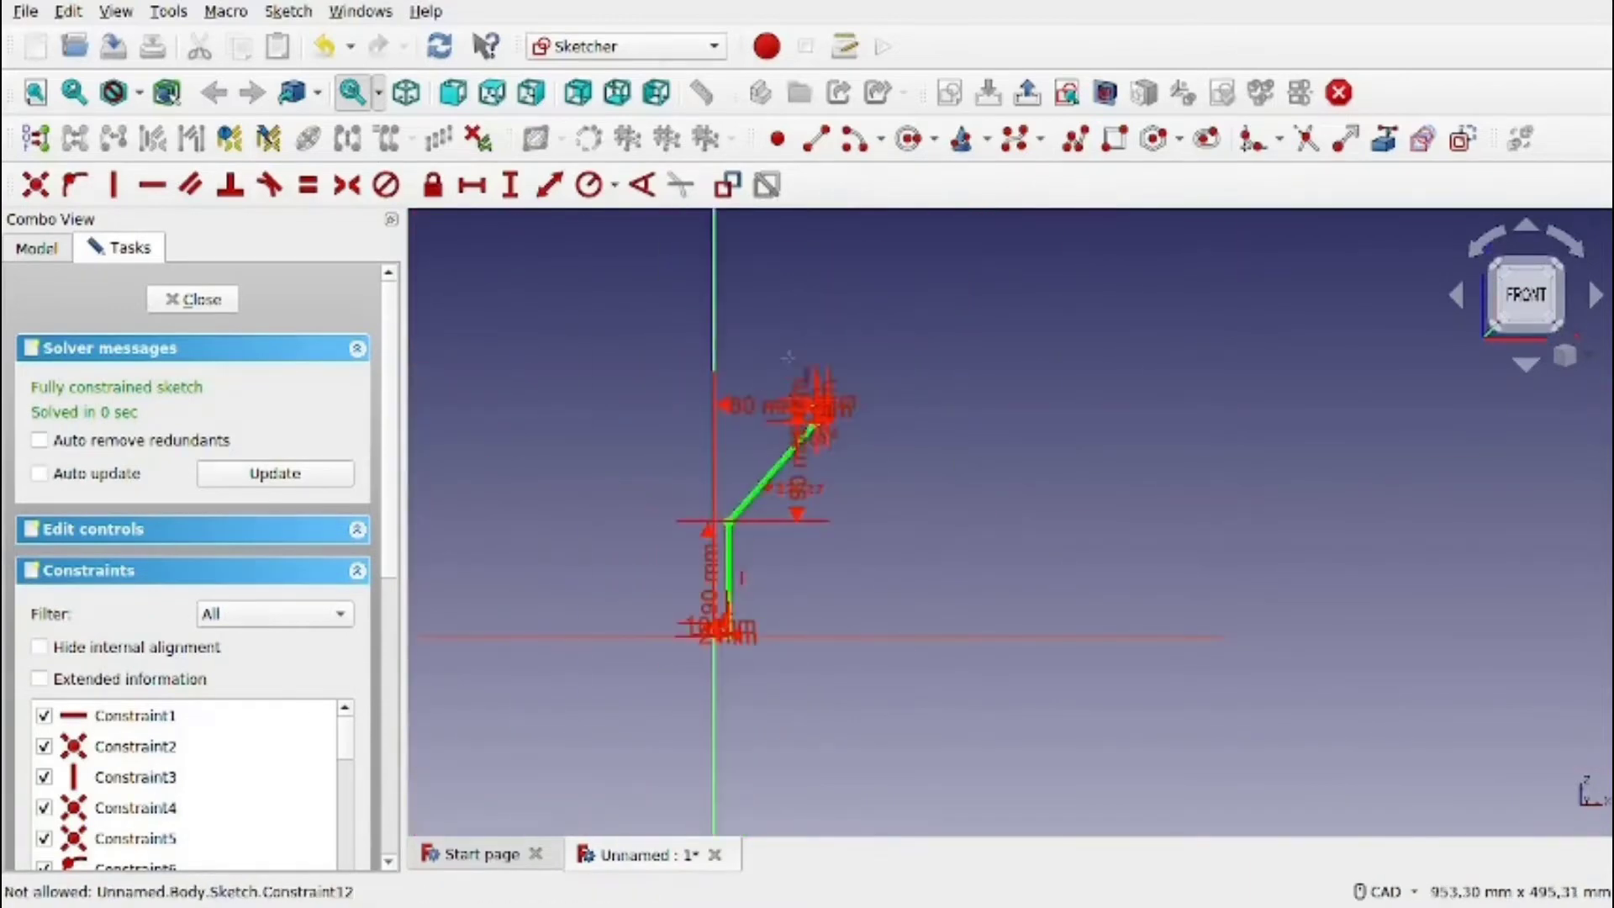
scroll(852, 442, up, 3)
scroll(778, 415, up, 5)
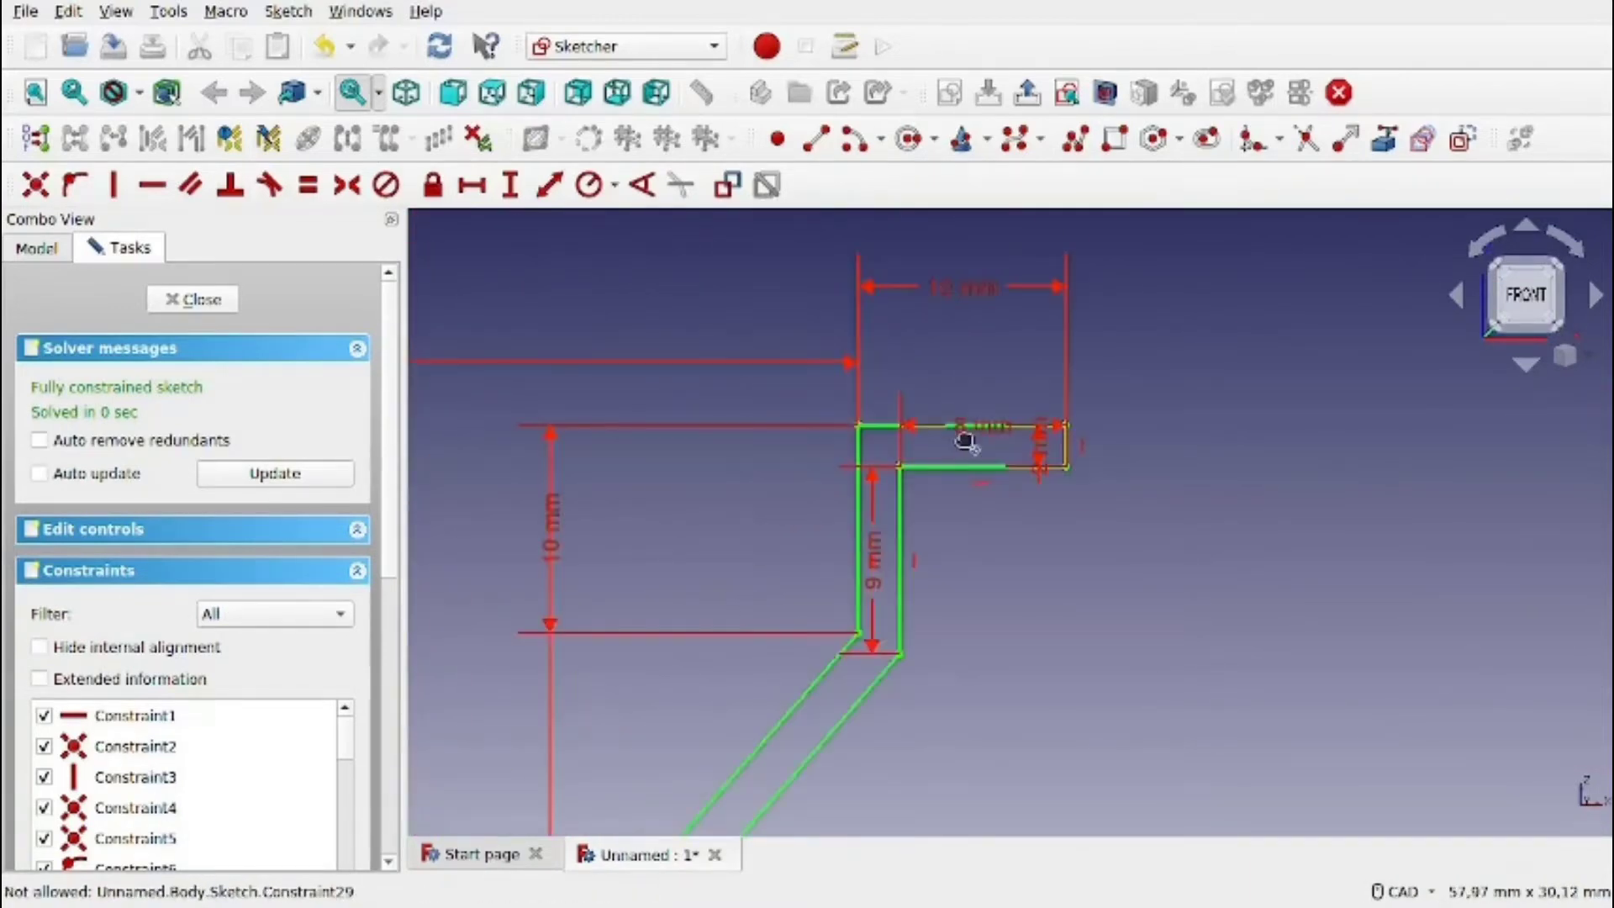
scroll(829, 674, down, 4)
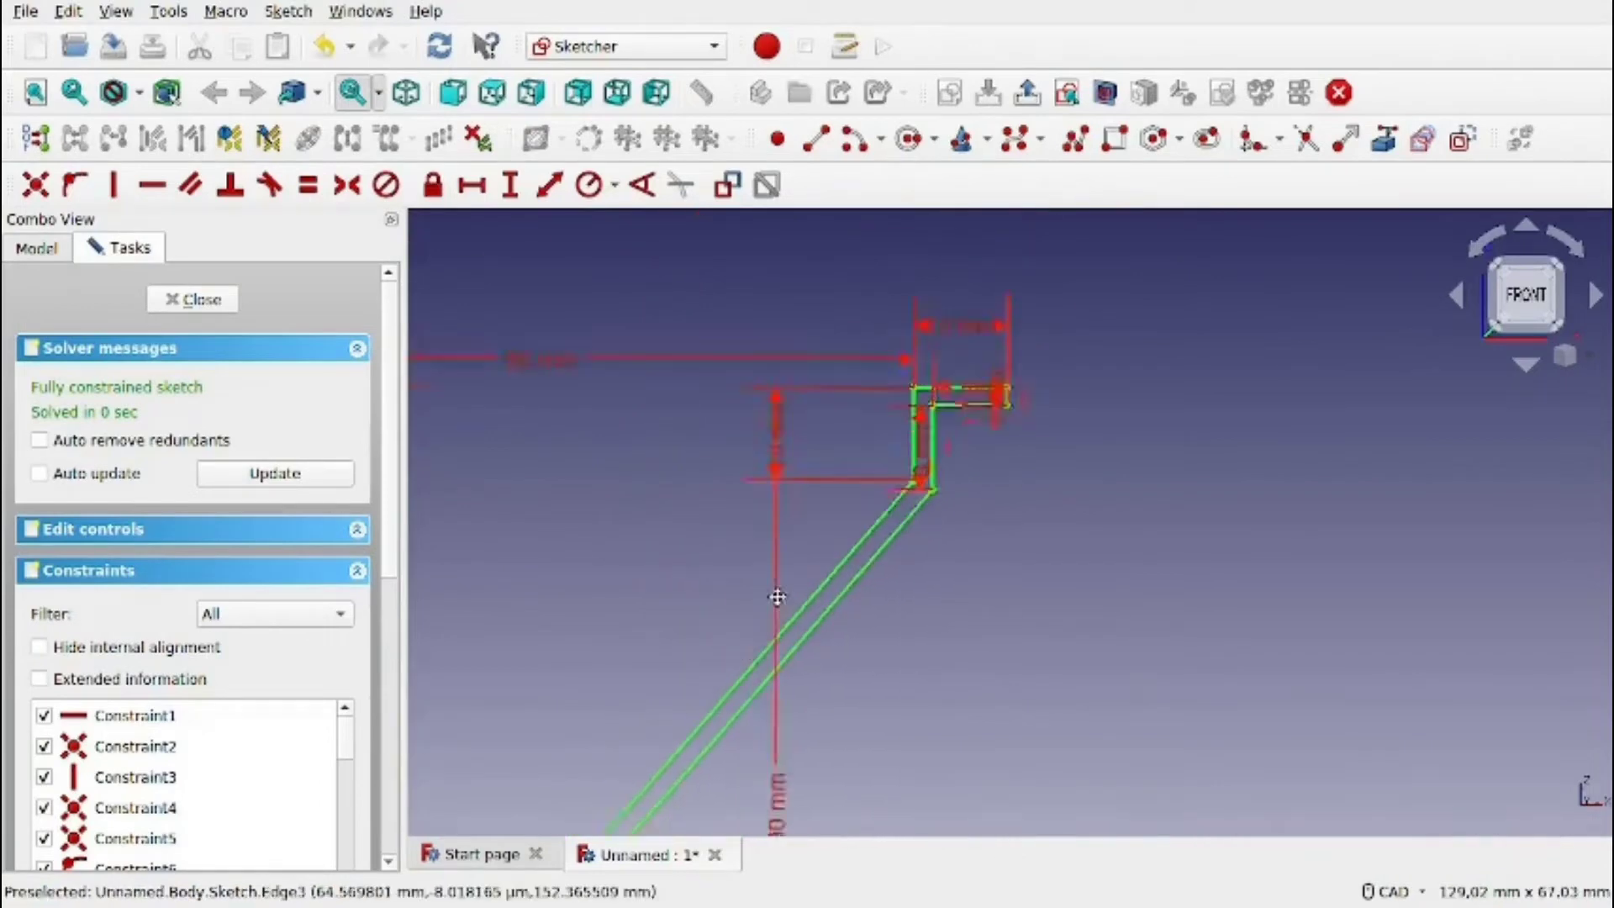
scroll(809, 395, up, 4)
scroll(947, 342, up, 3)
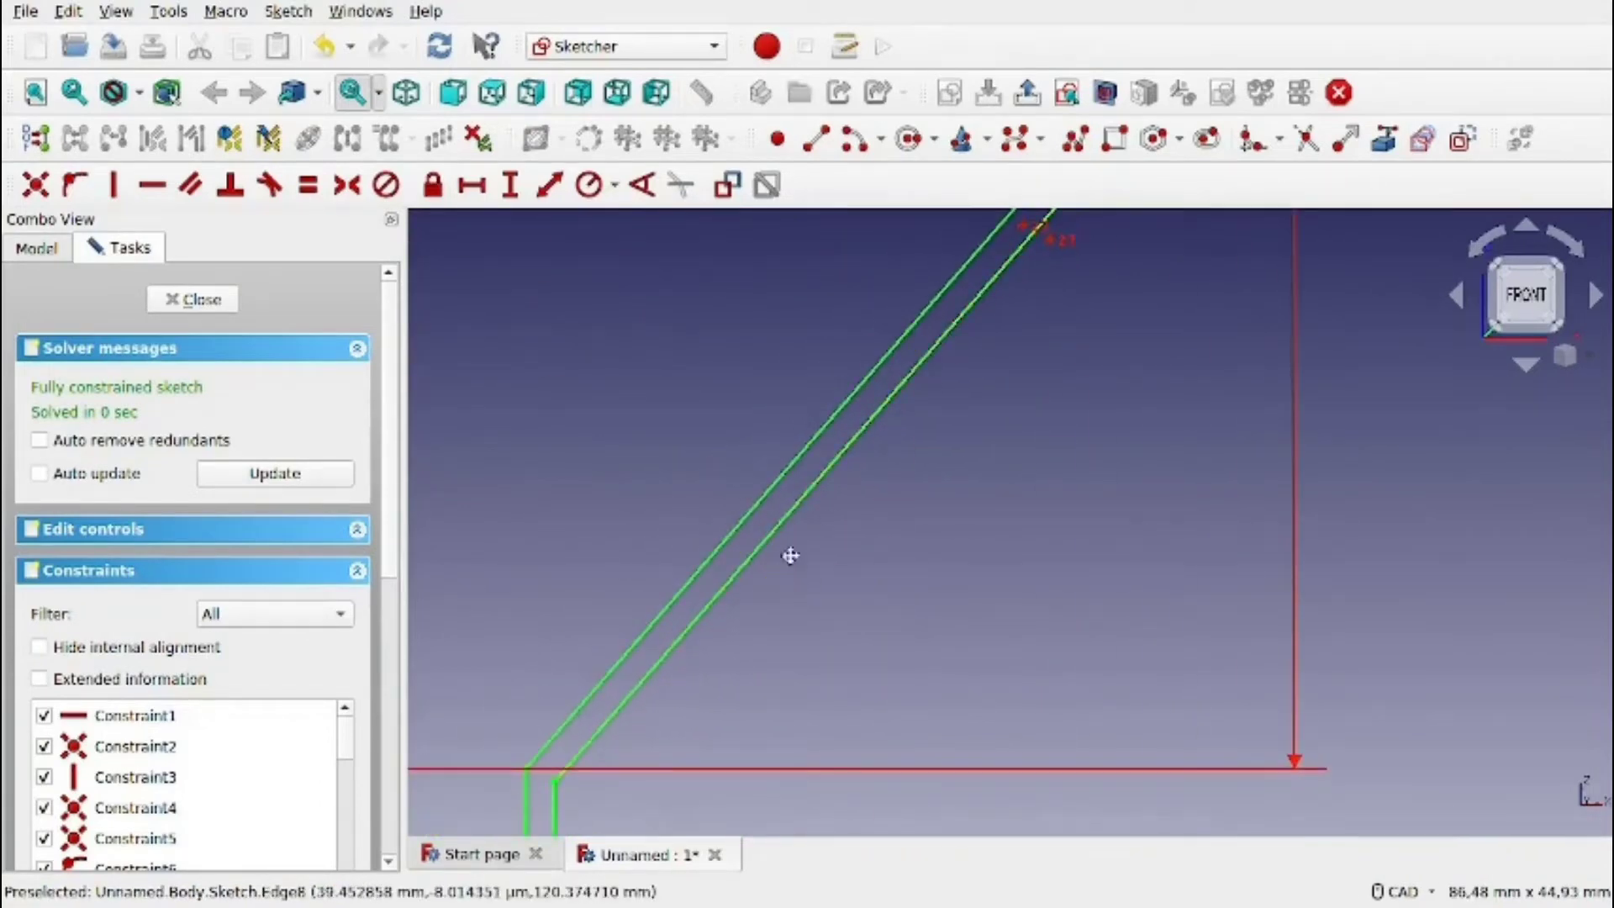
middle_drag(789, 551, 893, 363)
middle_drag(809, 490, 821, 268)
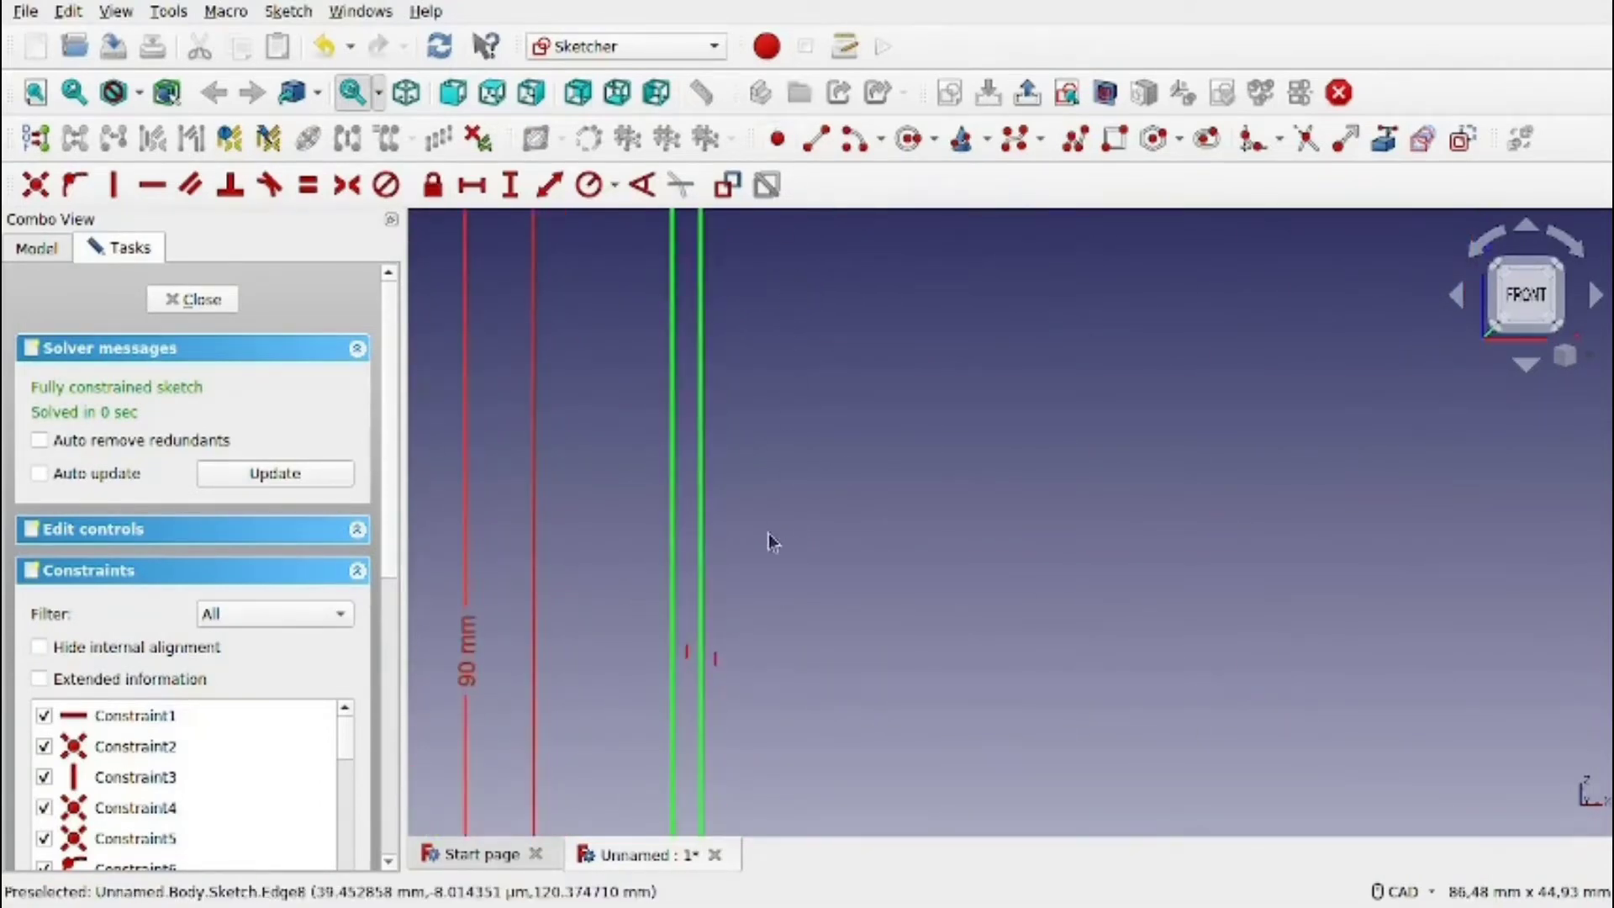
middle_drag(823, 551, 835, 310)
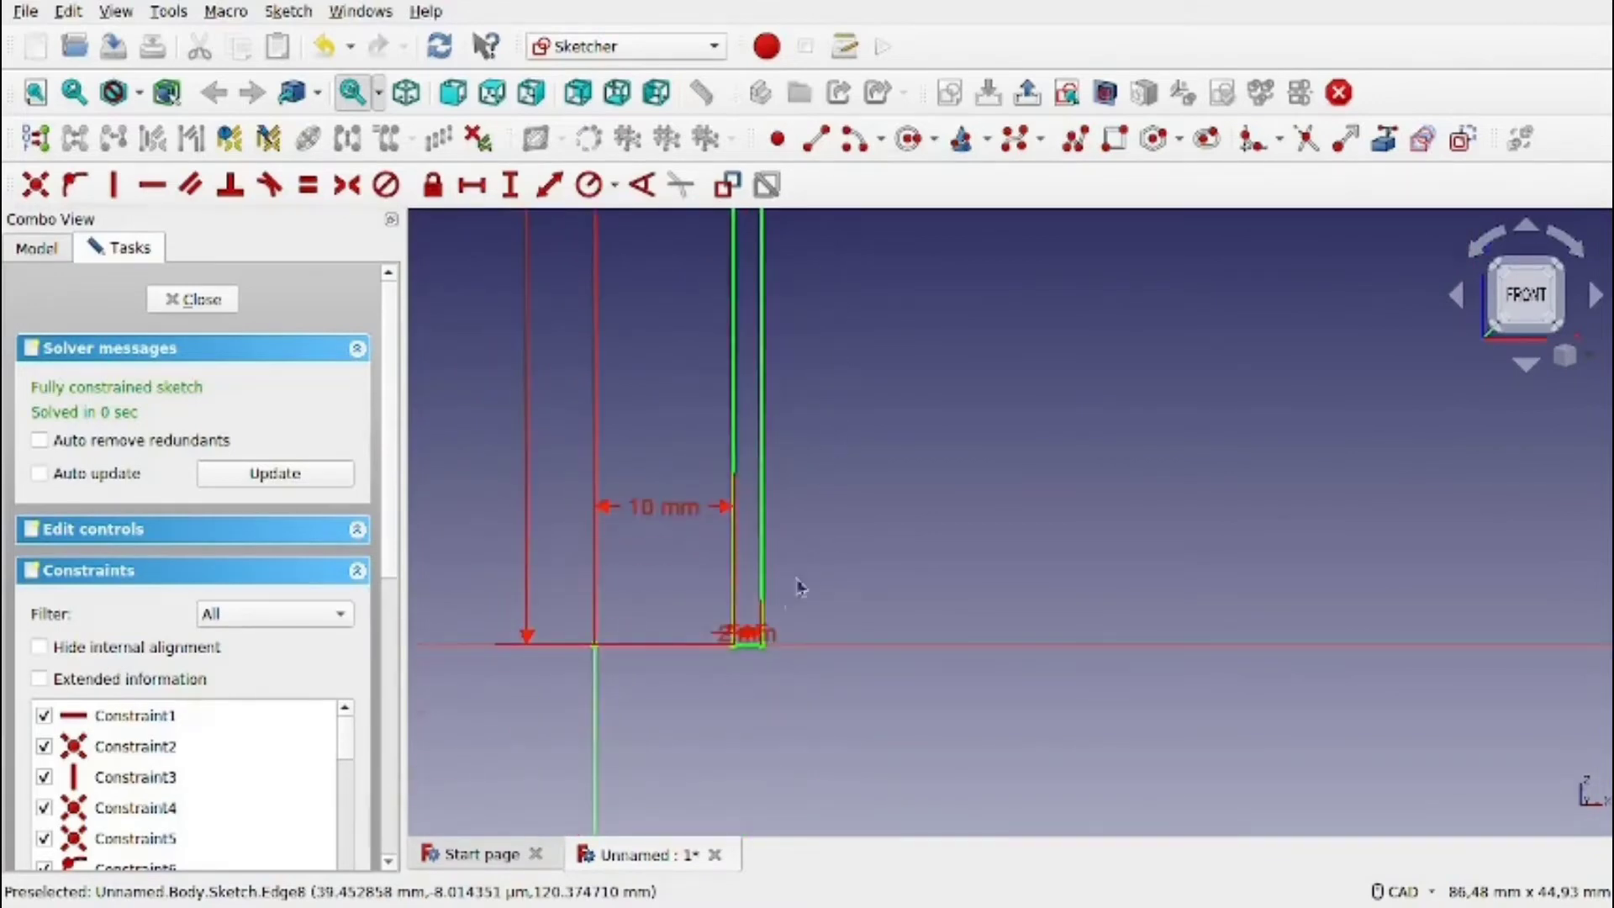
scroll(746, 666, up, 8)
scroll(829, 590, down, 8)
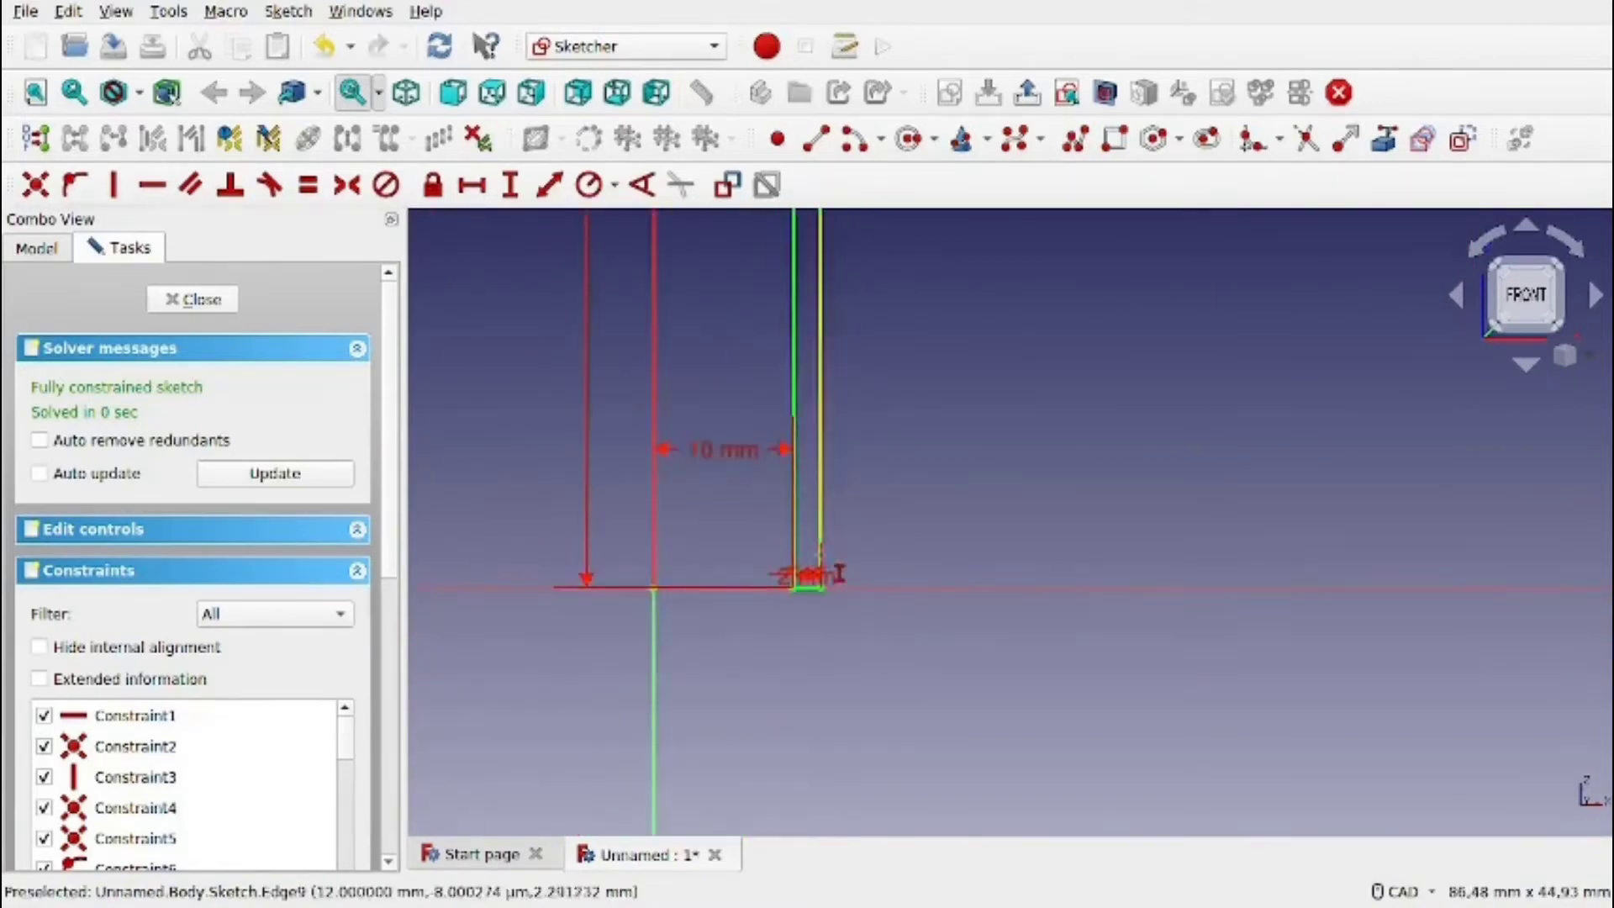
mouse_move(883, 541)
middle_down()
mouse_move(944, 440)
mouse_move(919, 527)
middle_up()
scroll(912, 504, up, 5)
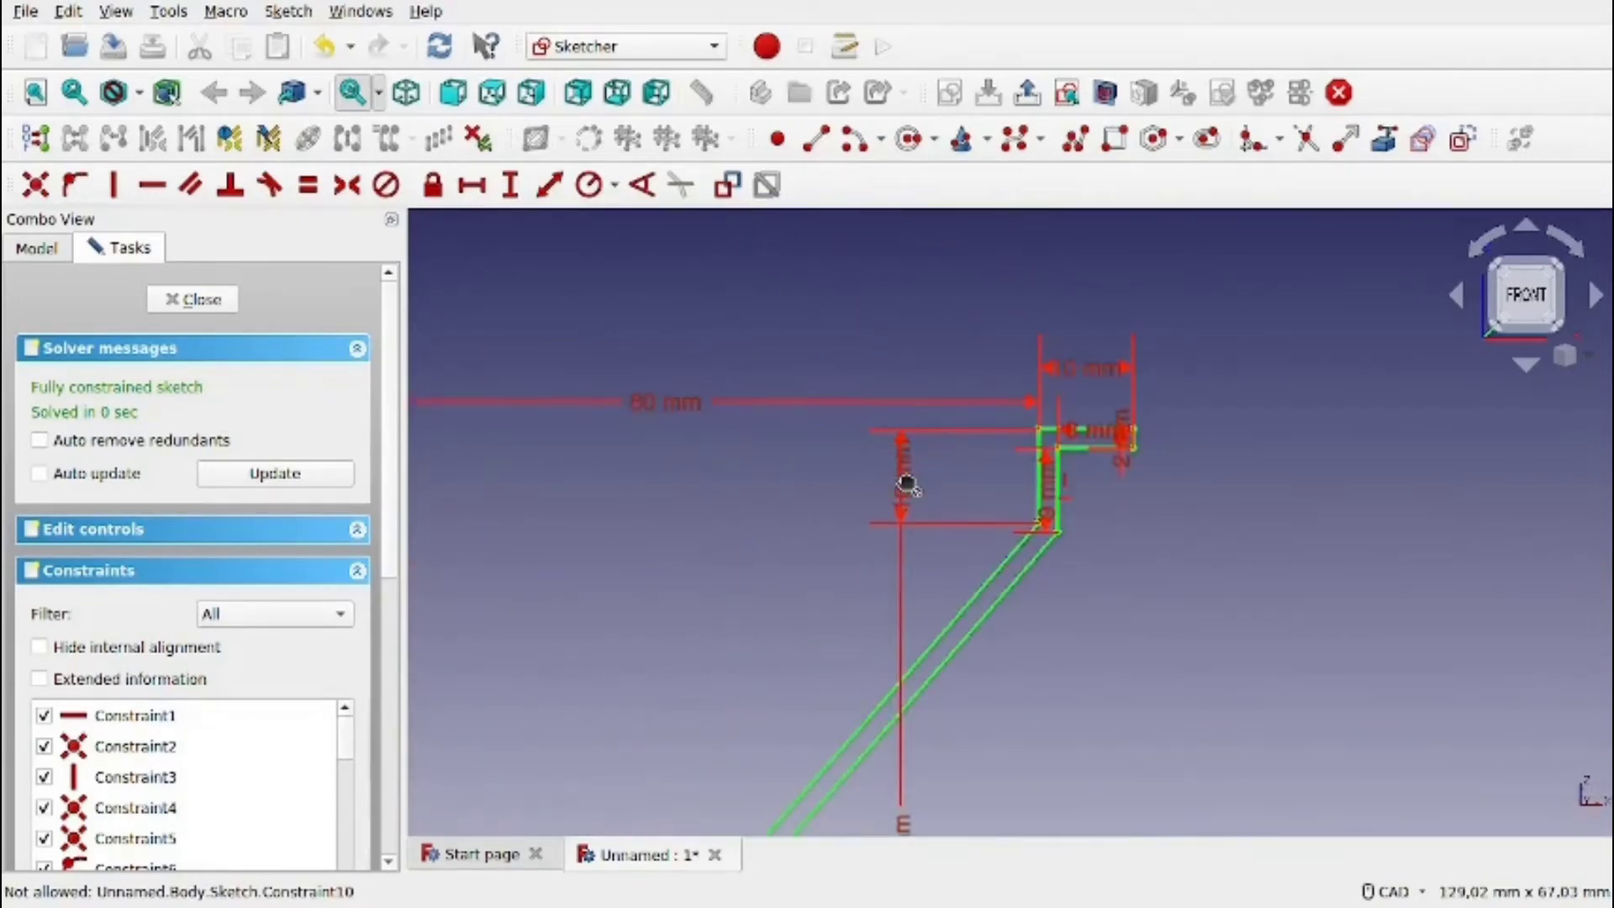
Leave the profile sketch and apply a reversed 360° Revolution about the vertical sketch axis.
click(1027, 94)
scroll(1066, 322, down, 4)
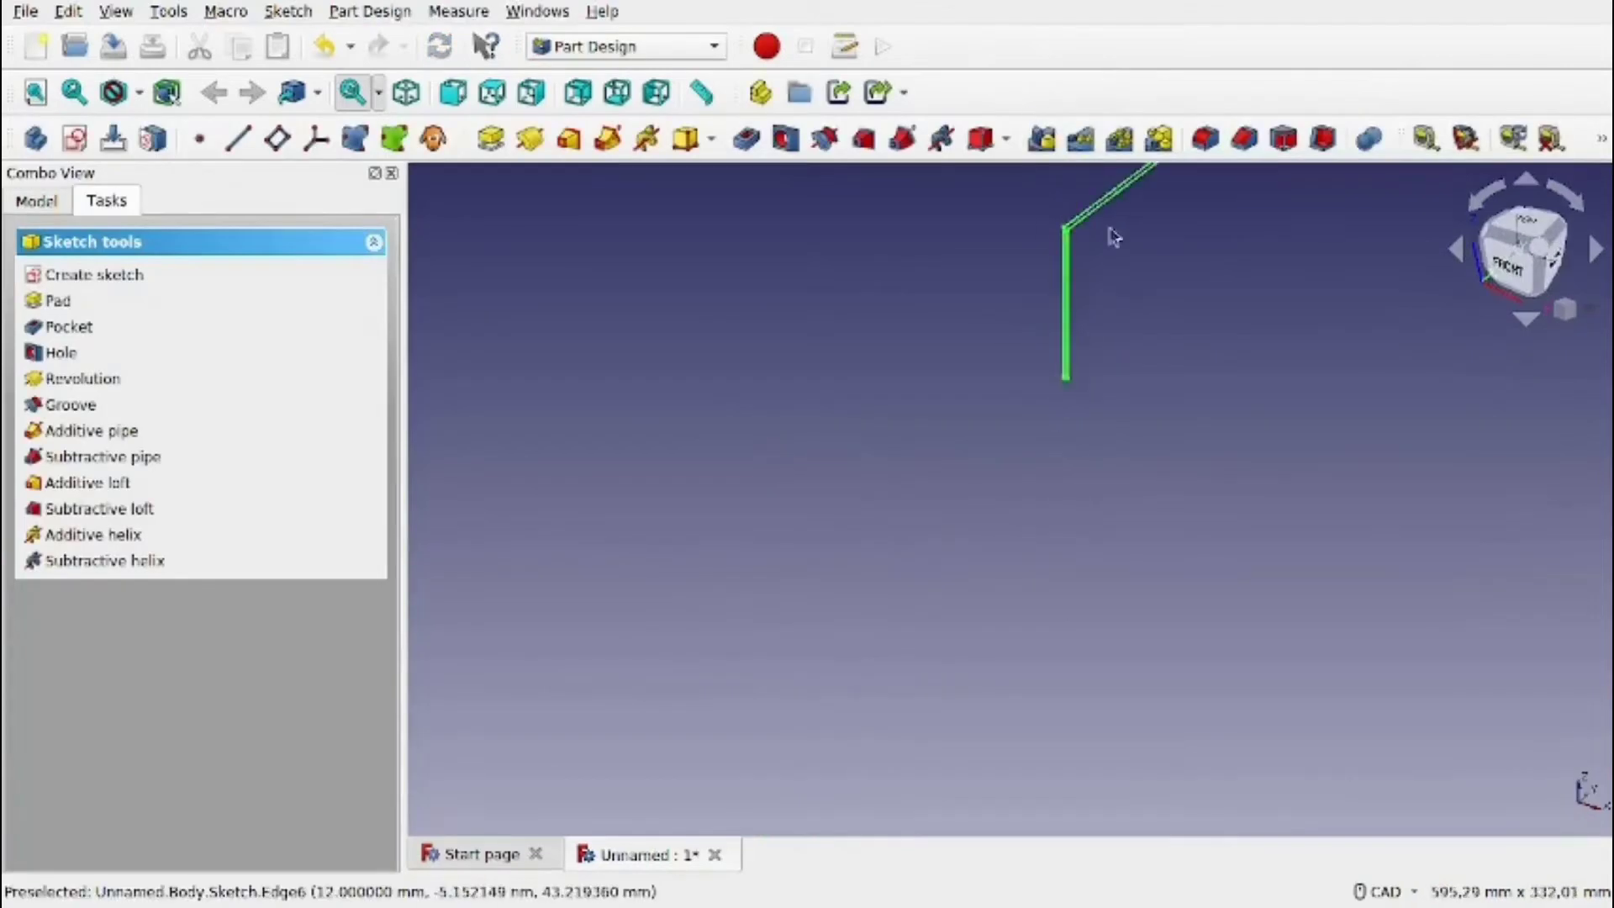
scroll(1082, 282, up, 4)
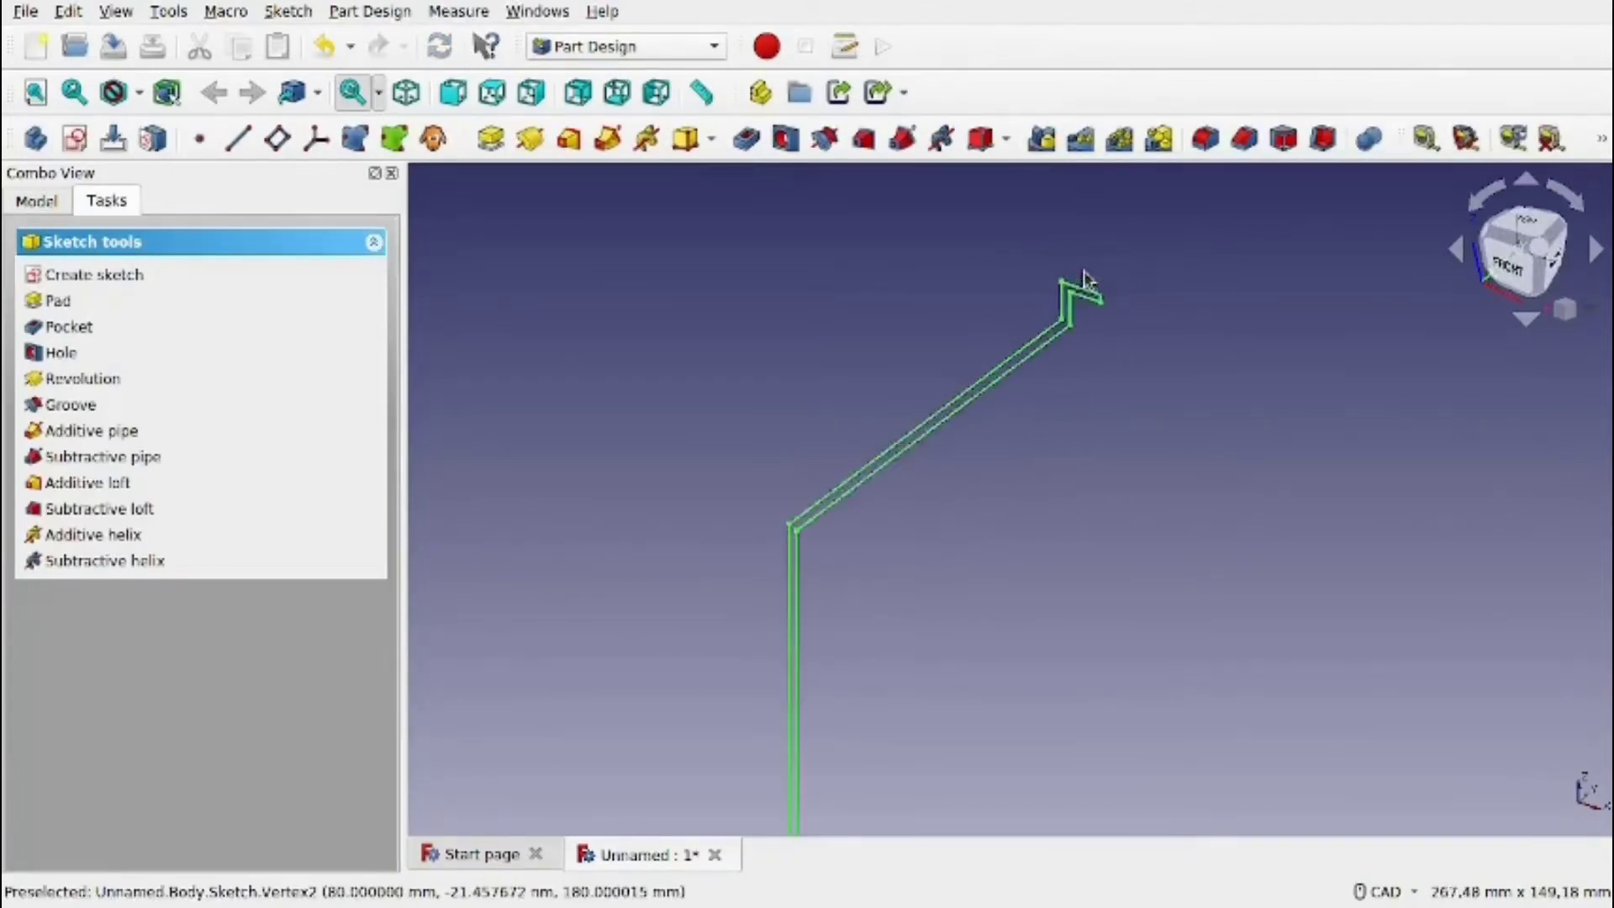
click(47, 380)
scroll(760, 471, down, 3)
scroll(1026, 389, up, 3)
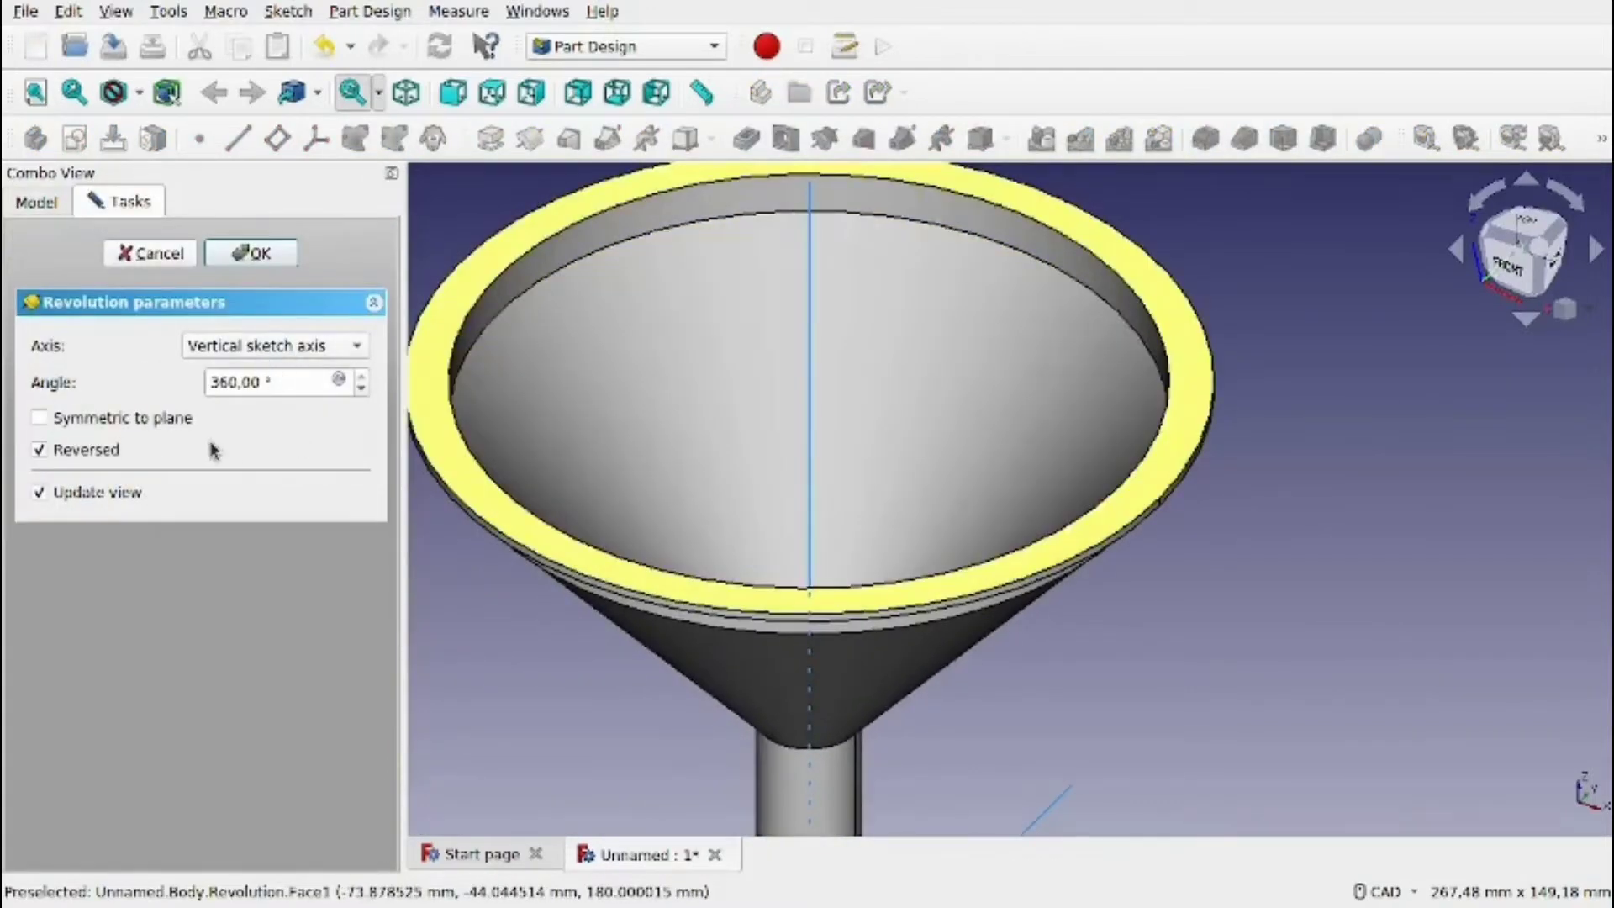
scroll(743, 487, down, 2)
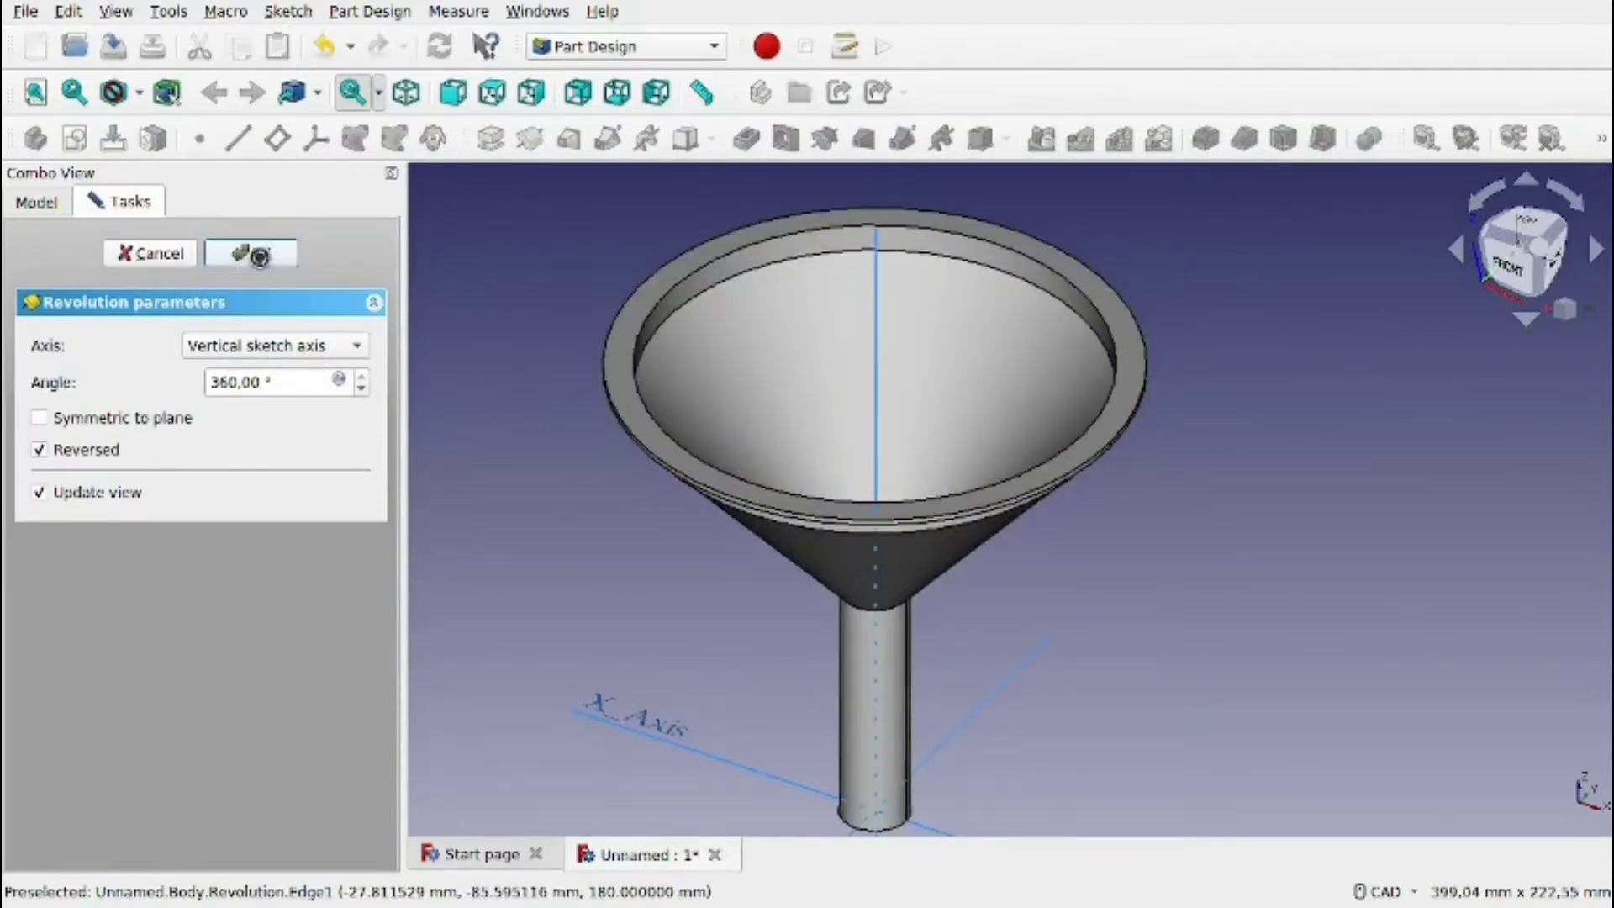
click(260, 254)
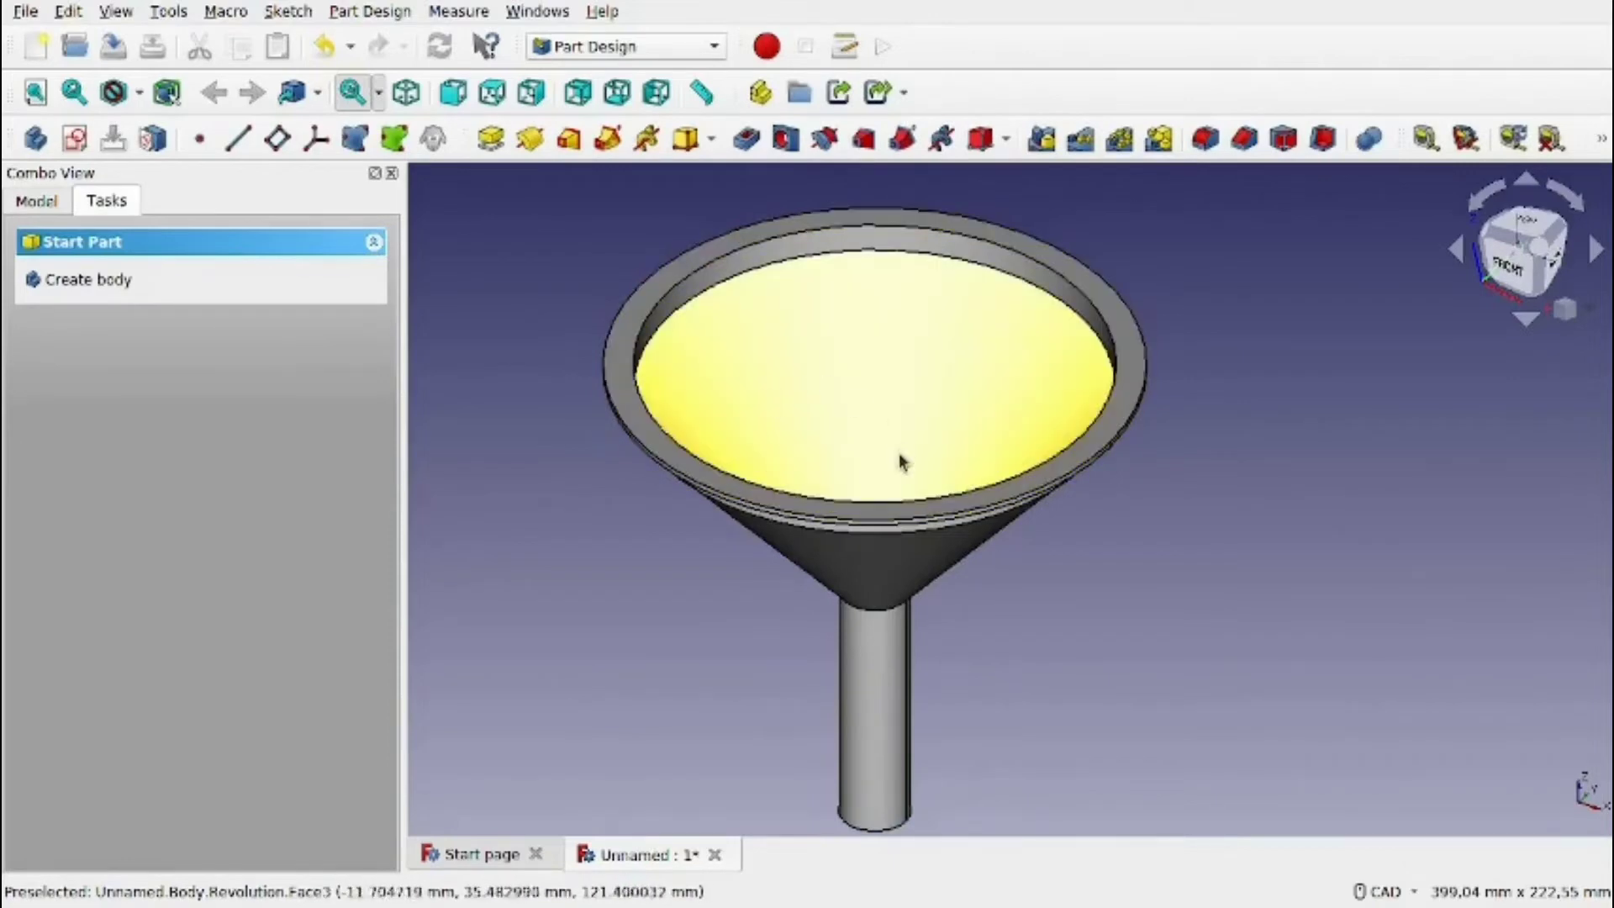
Set the Revolution feature's Refine property to true in the Data properties.
middle_drag(900, 461, 1007, 632)
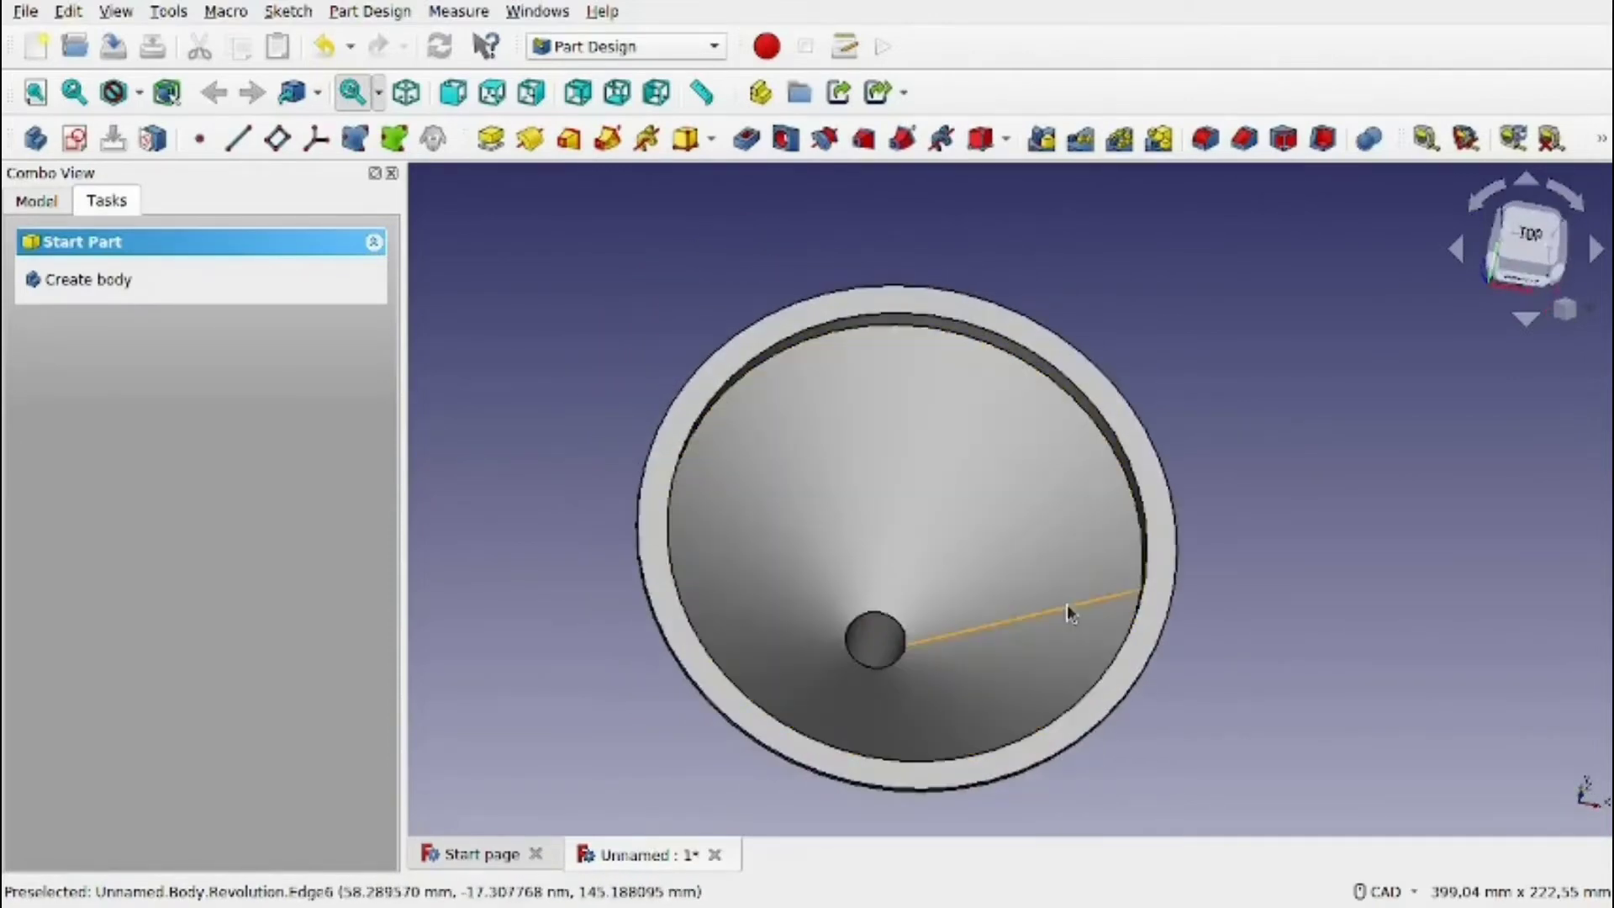
click(1066, 605)
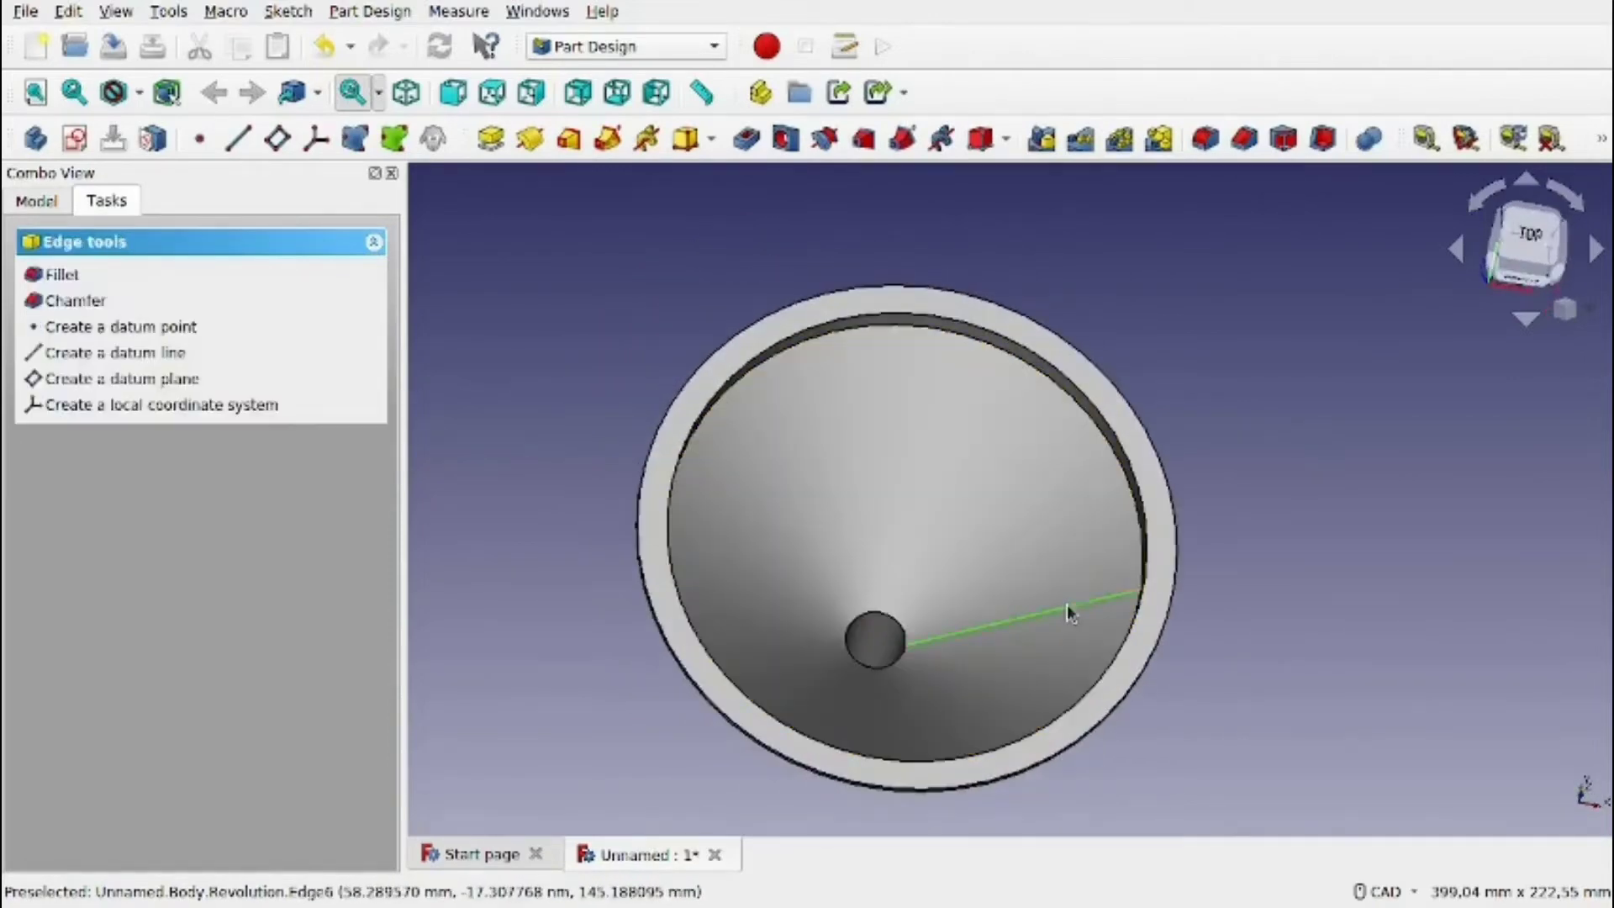
click(27, 203)
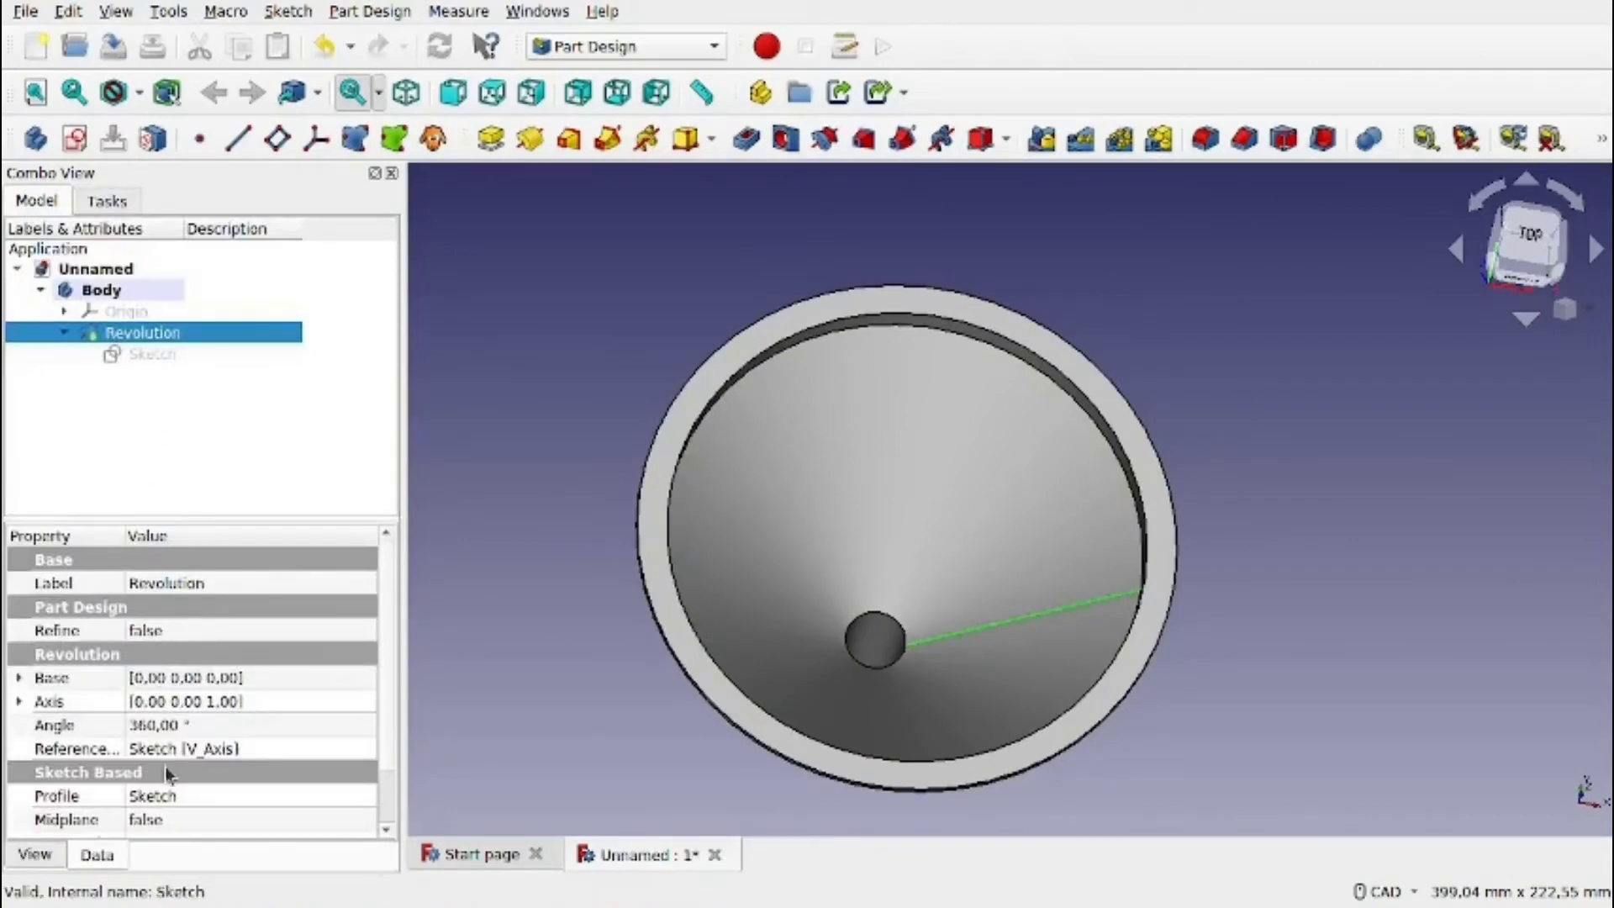
click(181, 632)
click(184, 633)
click(184, 661)
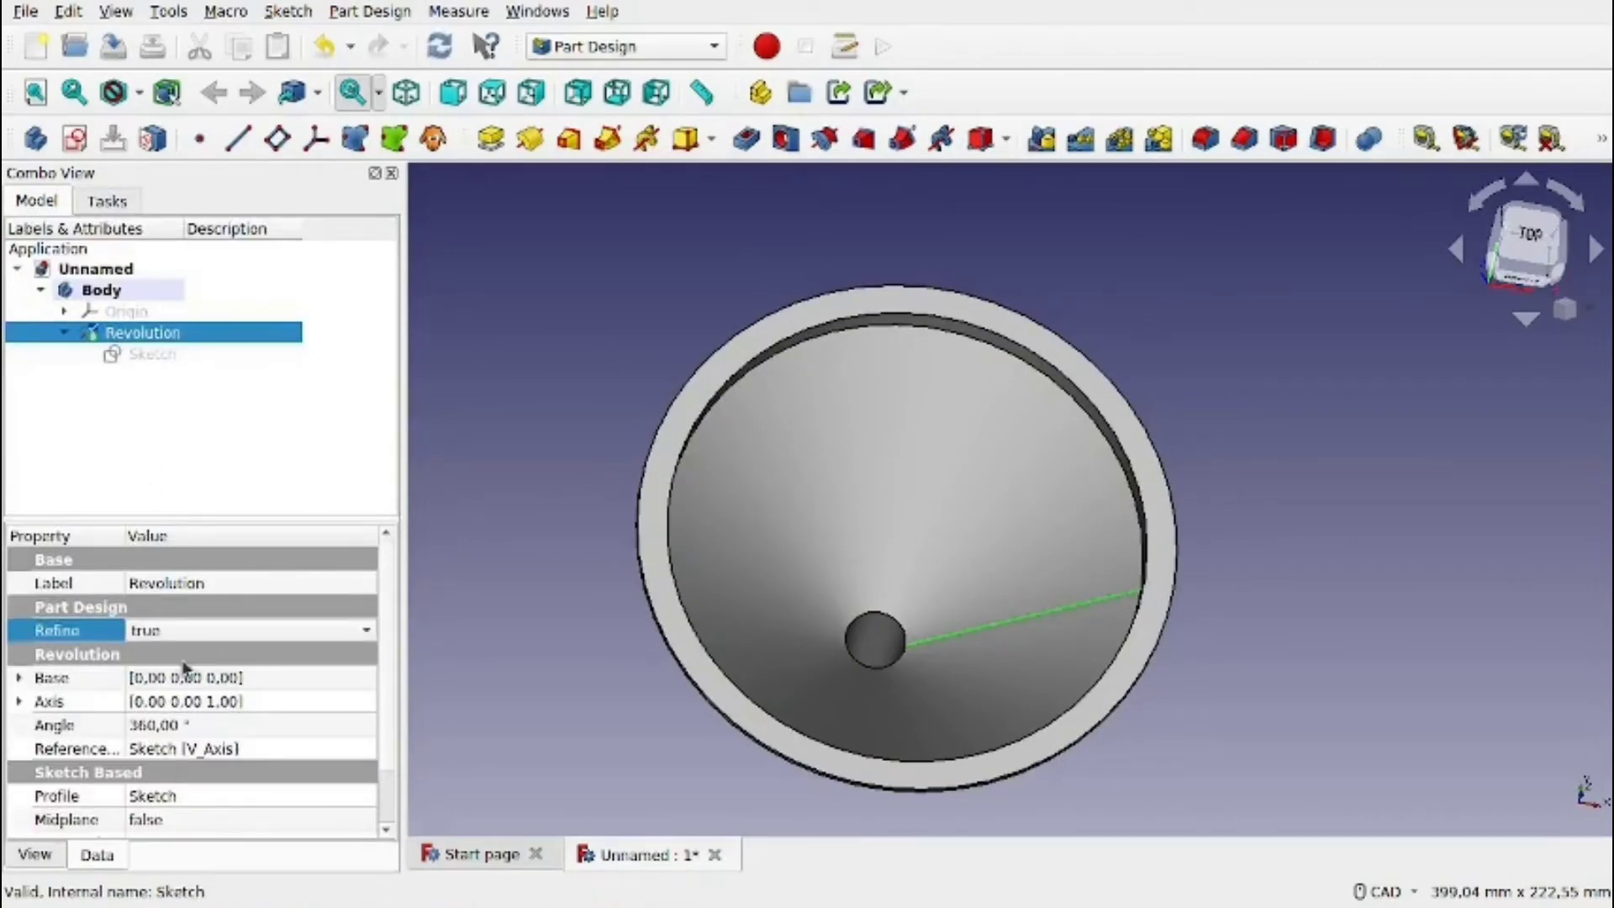
Inspect the funnel's faces from below and select the rim face.
click(571, 373)
click(908, 443)
click(1189, 557)
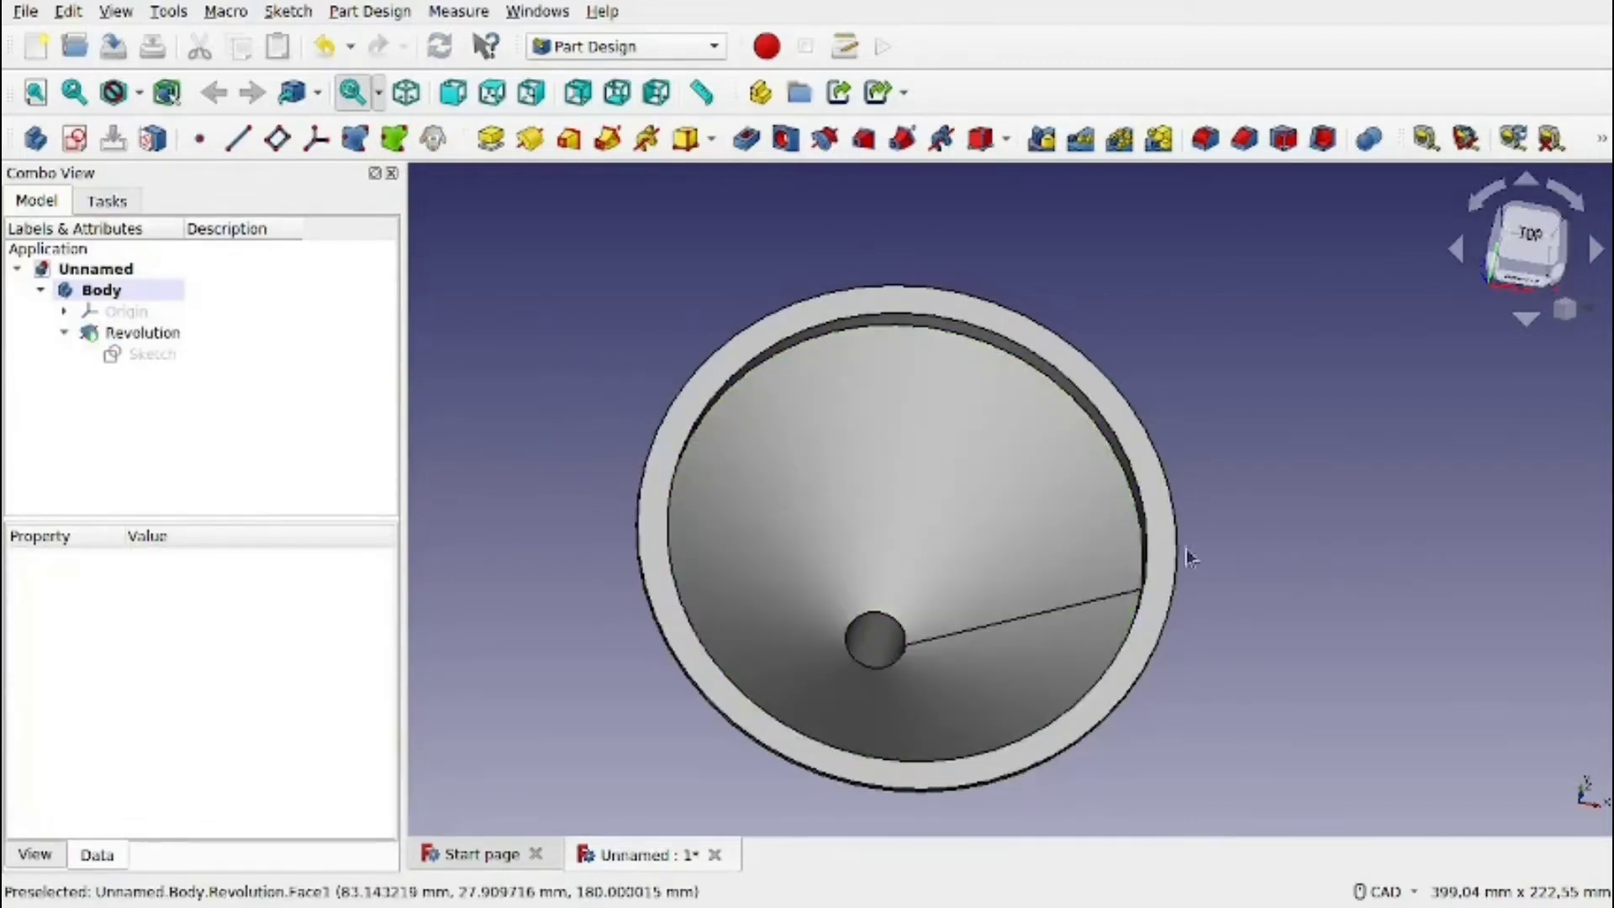
click(161, 333)
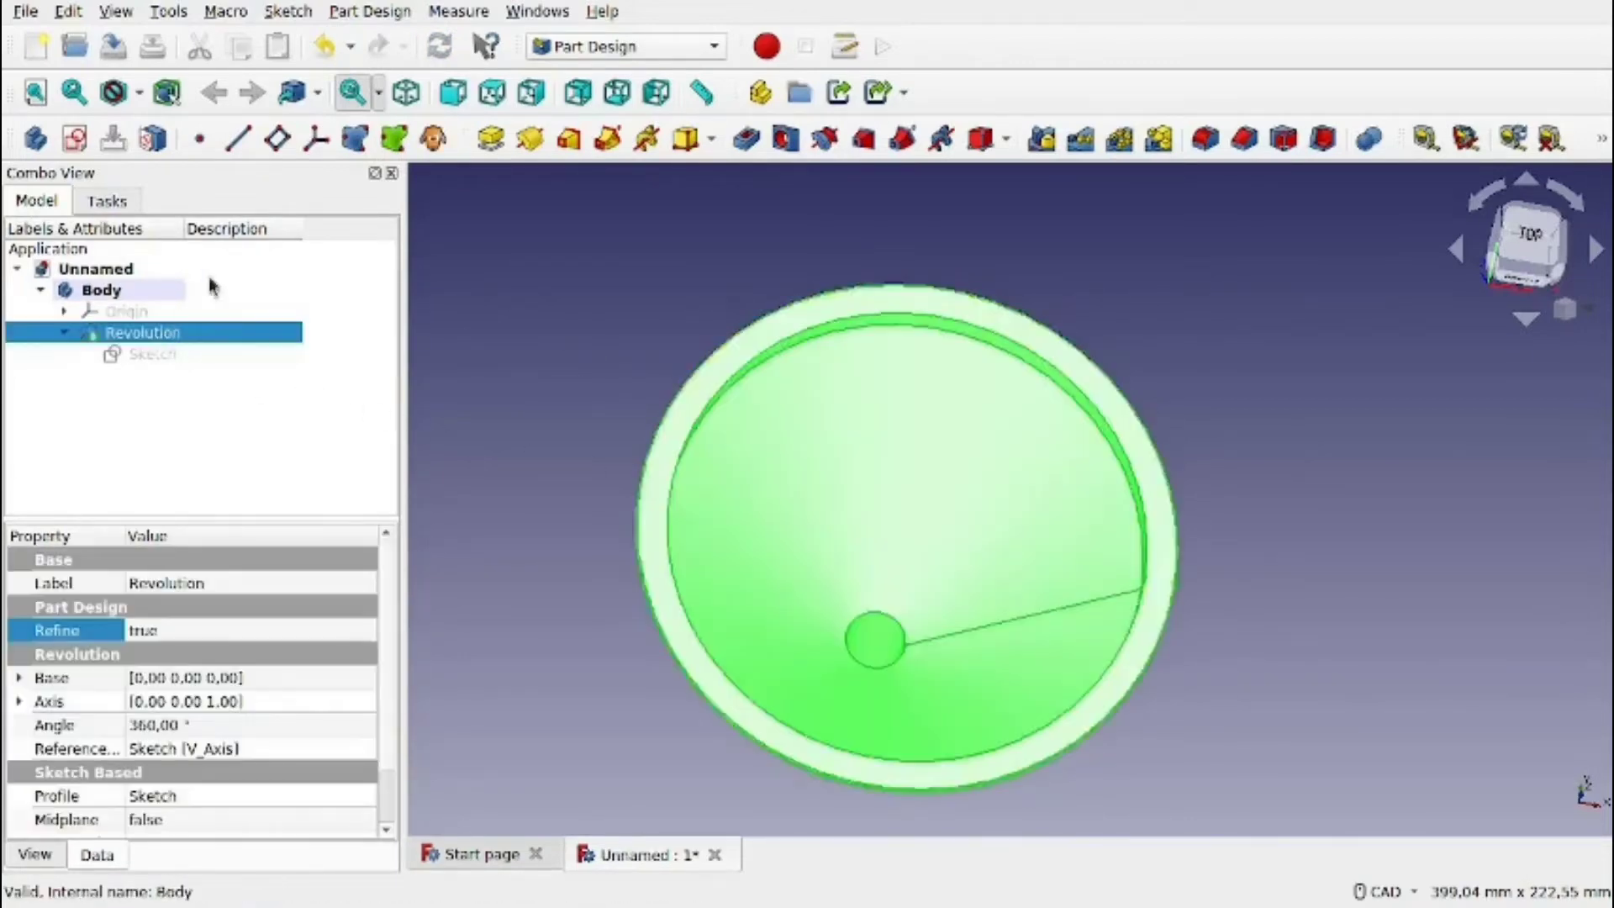
click(552, 360)
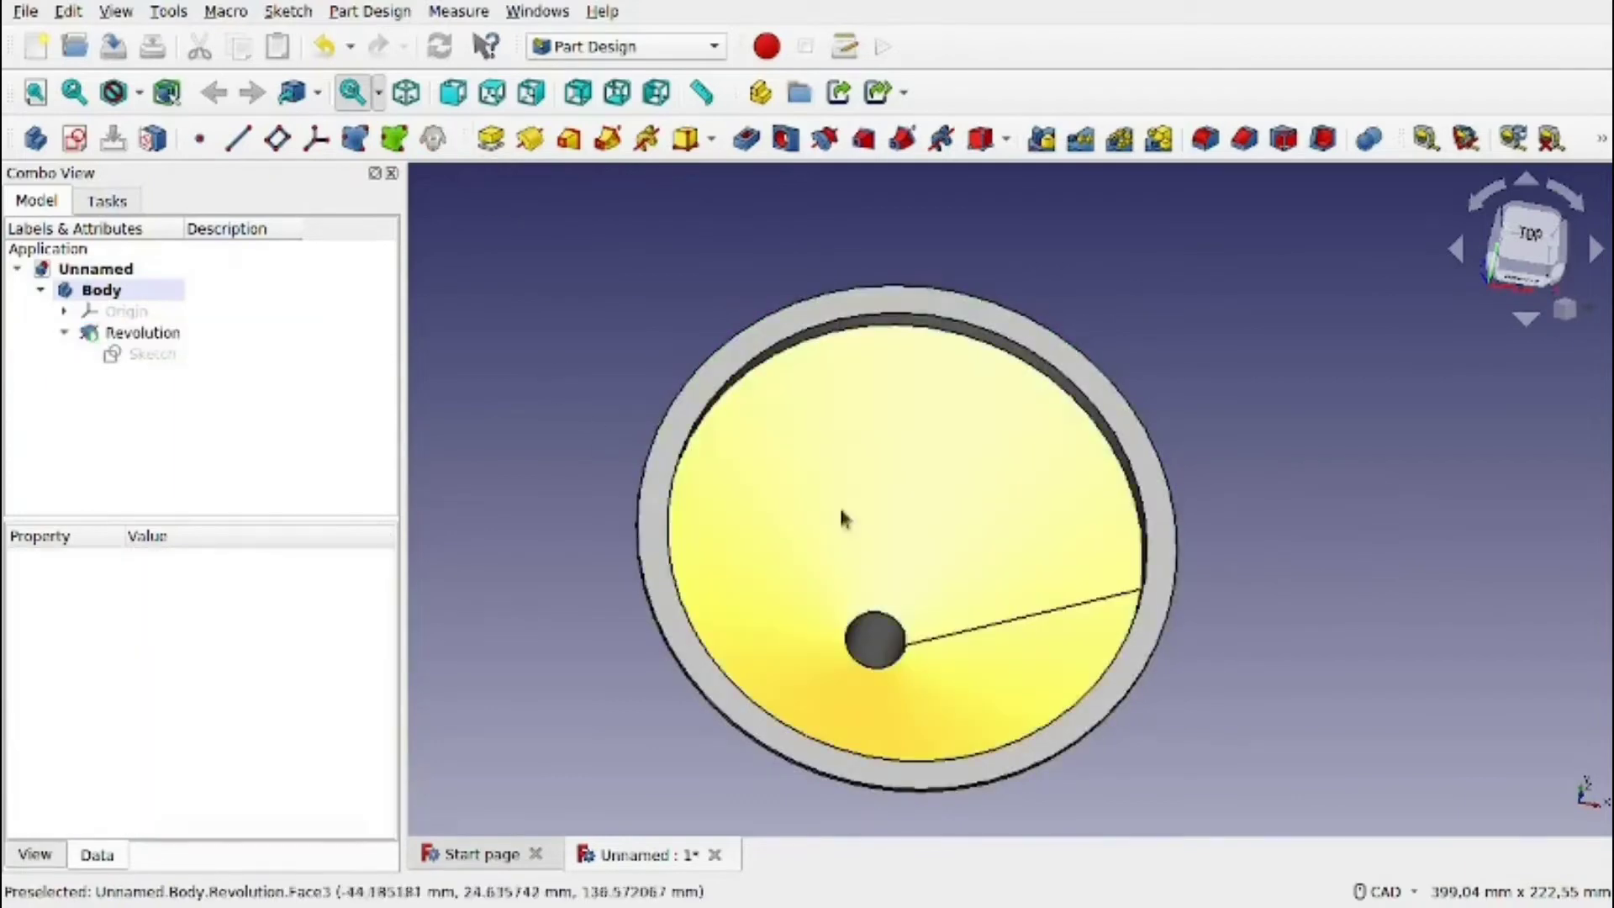
mouse_move(945, 550)
middle_down()
mouse_move(911, 407)
mouse_move(1062, 320)
mouse_move(1146, 320)
mouse_move(1169, 339)
mouse_move(915, 443)
mouse_move(941, 551)
mouse_move(558, 577)
mouse_move(955, 587)
mouse_move(965, 569)
middle_up()
click(944, 551)
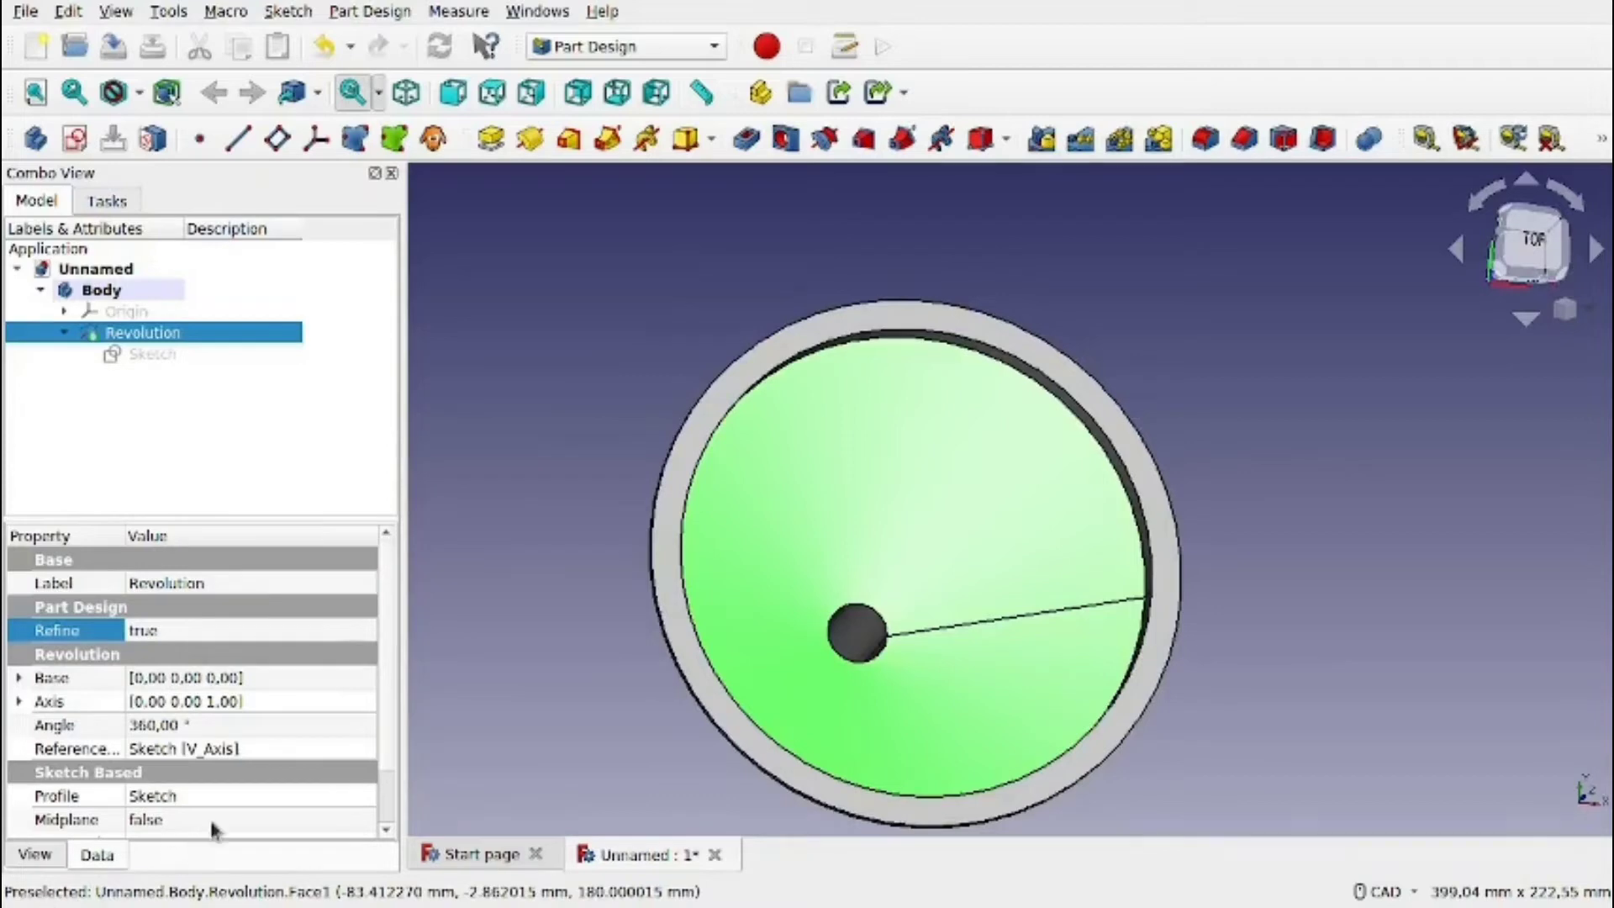
scroll(262, 831, down, 1)
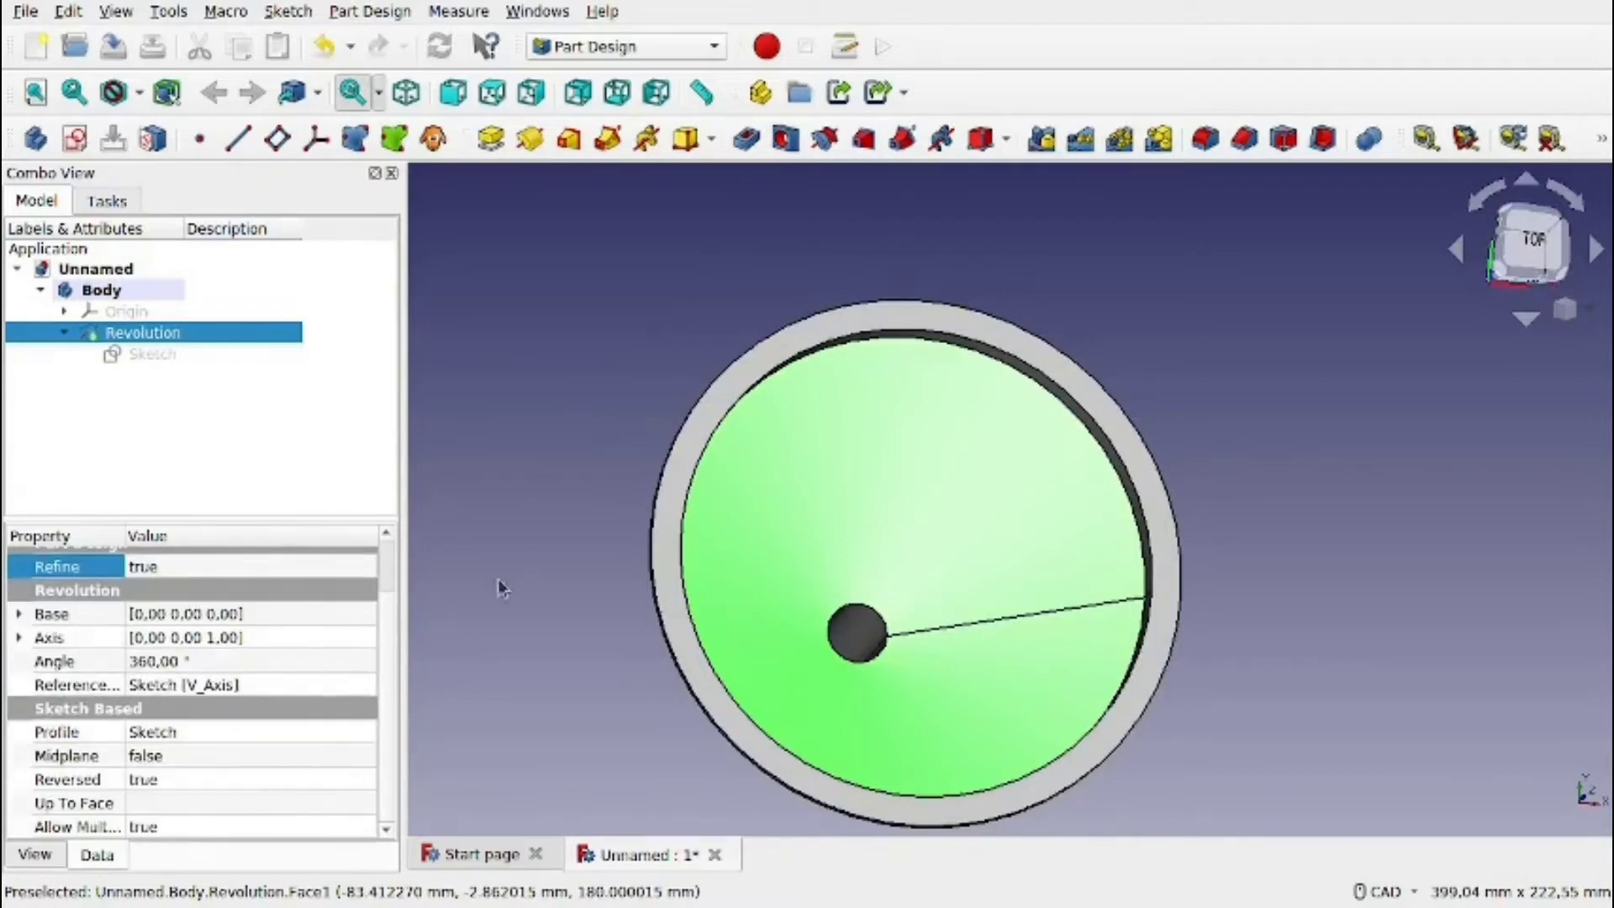
click(527, 562)
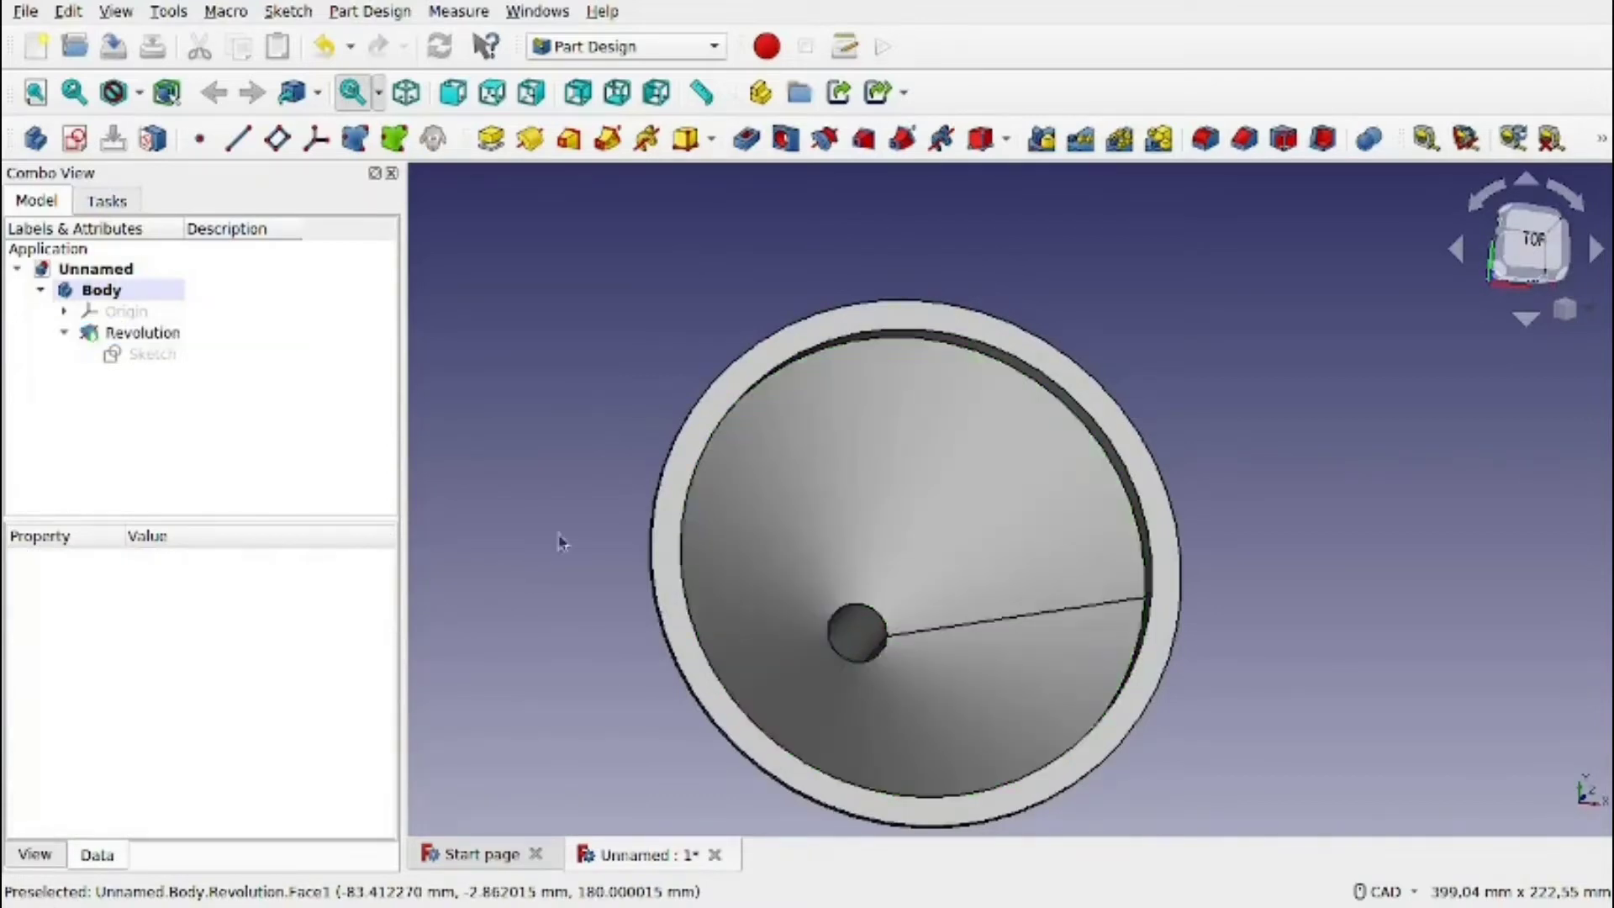
click(689, 458)
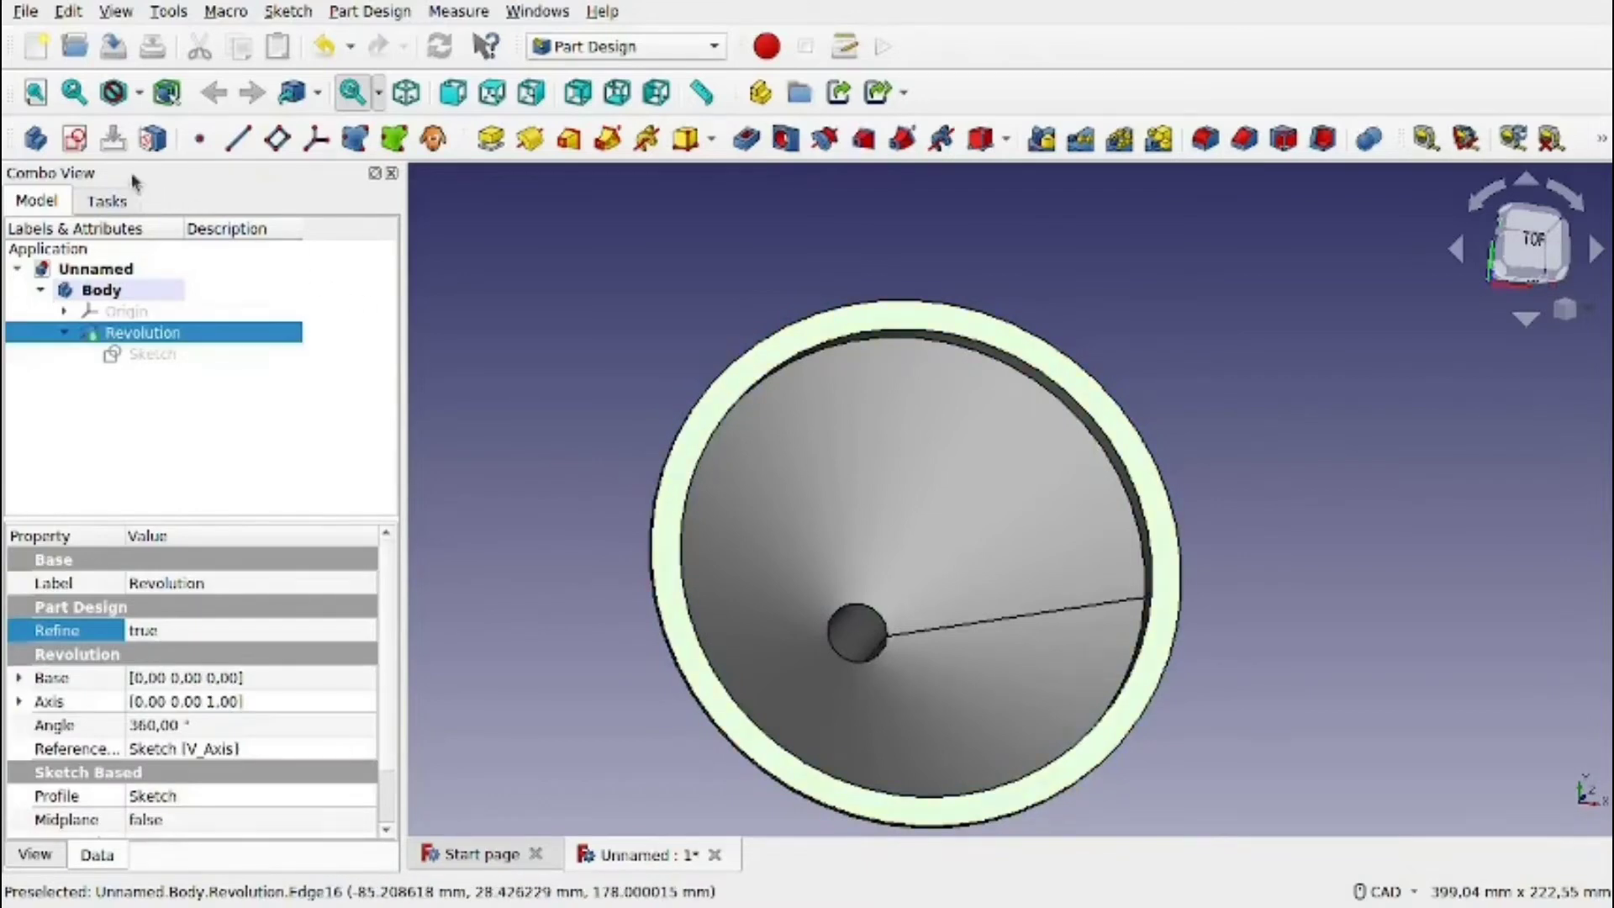
Create an empty Sketch001 on the rim face, cancelling the rectangle tool.
click(75, 139)
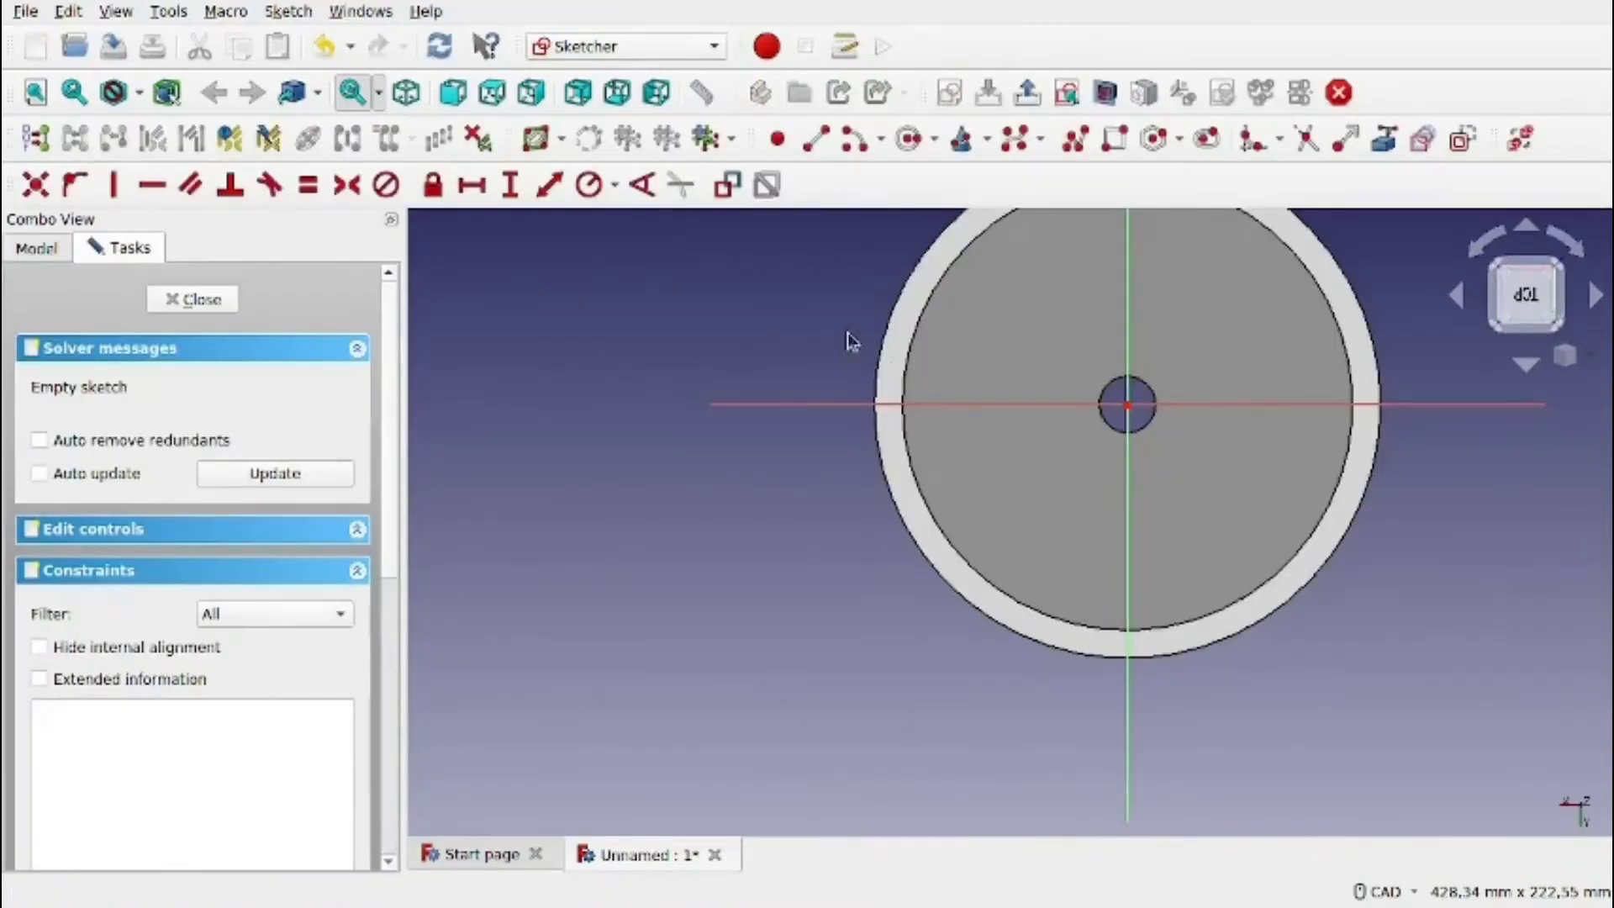
scroll(922, 394, up, 3)
scroll(687, 421, up, 2)
scroll(652, 414, down, 2)
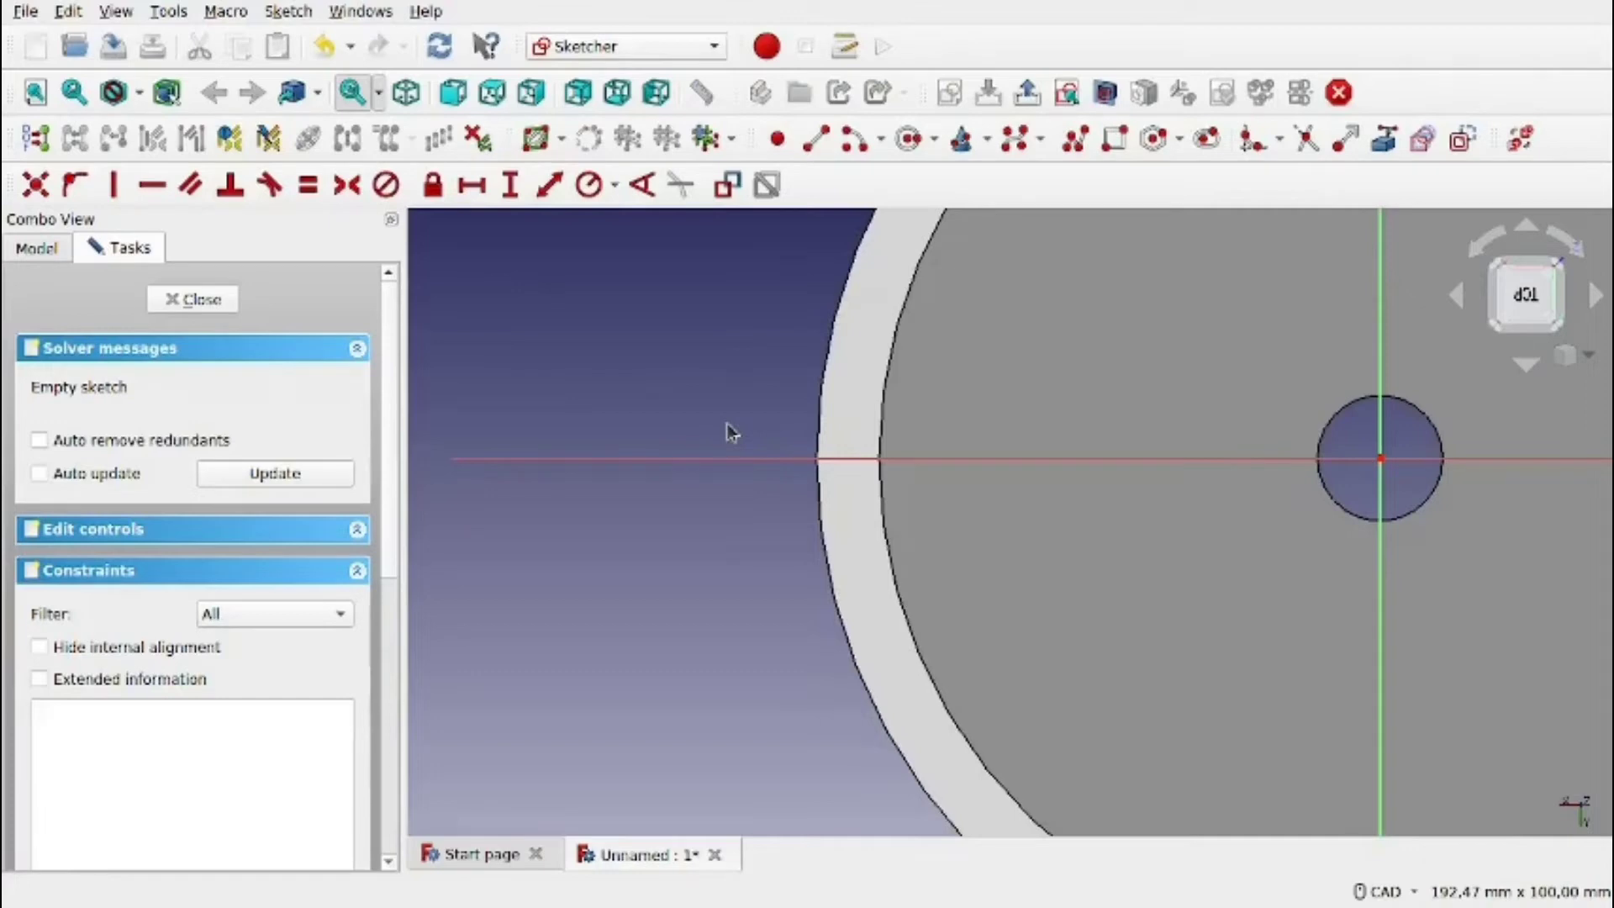
click(1115, 138)
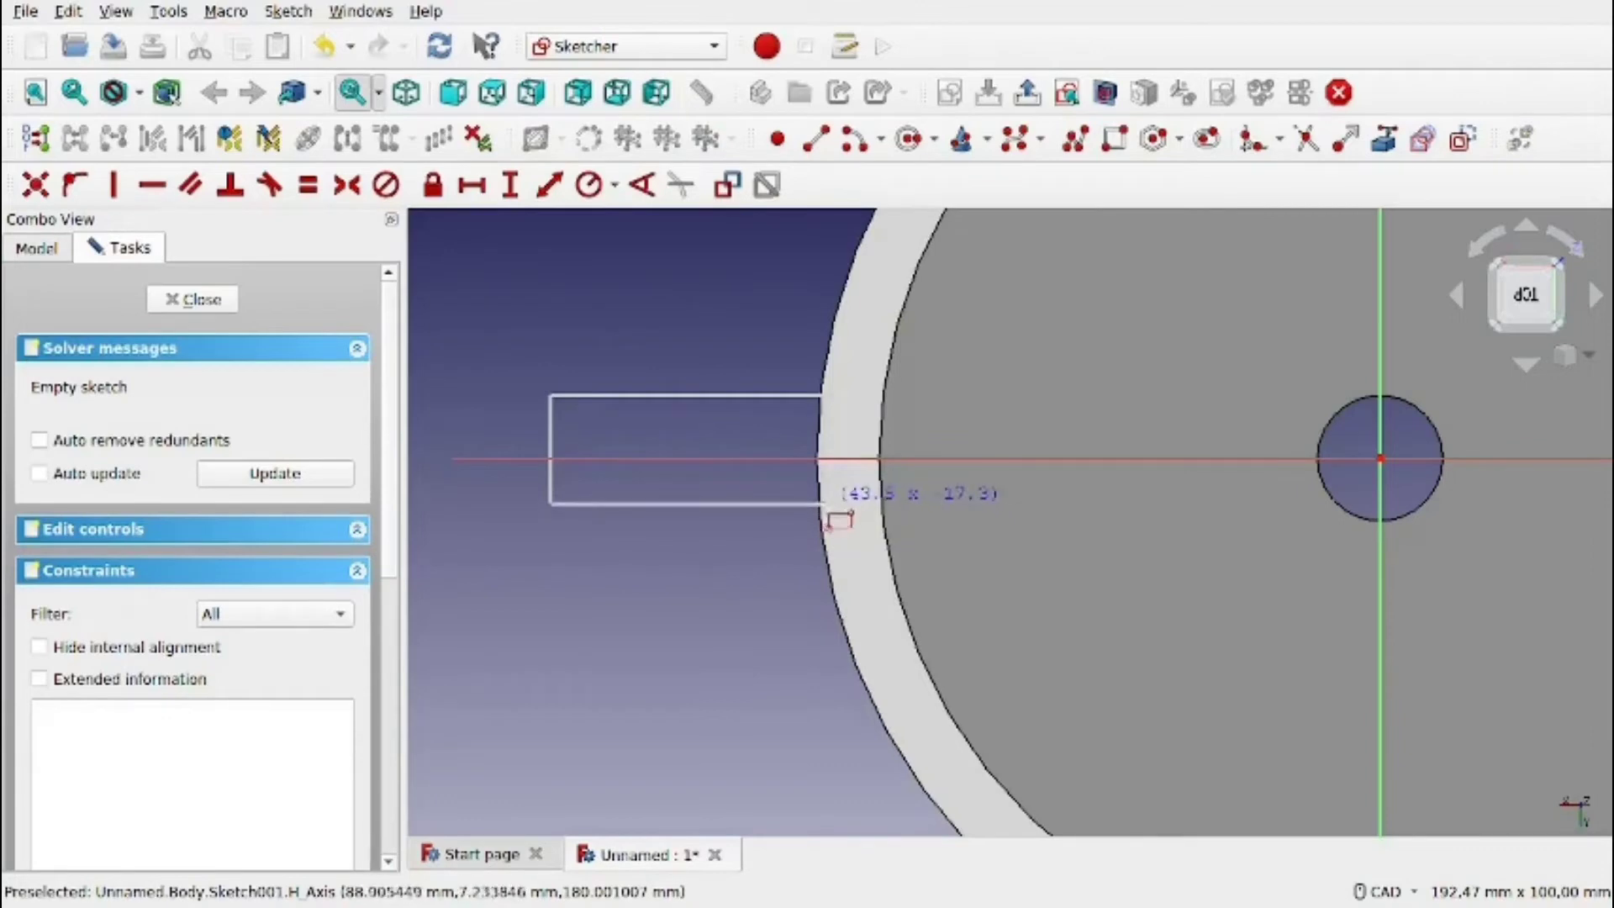
key(Escape)
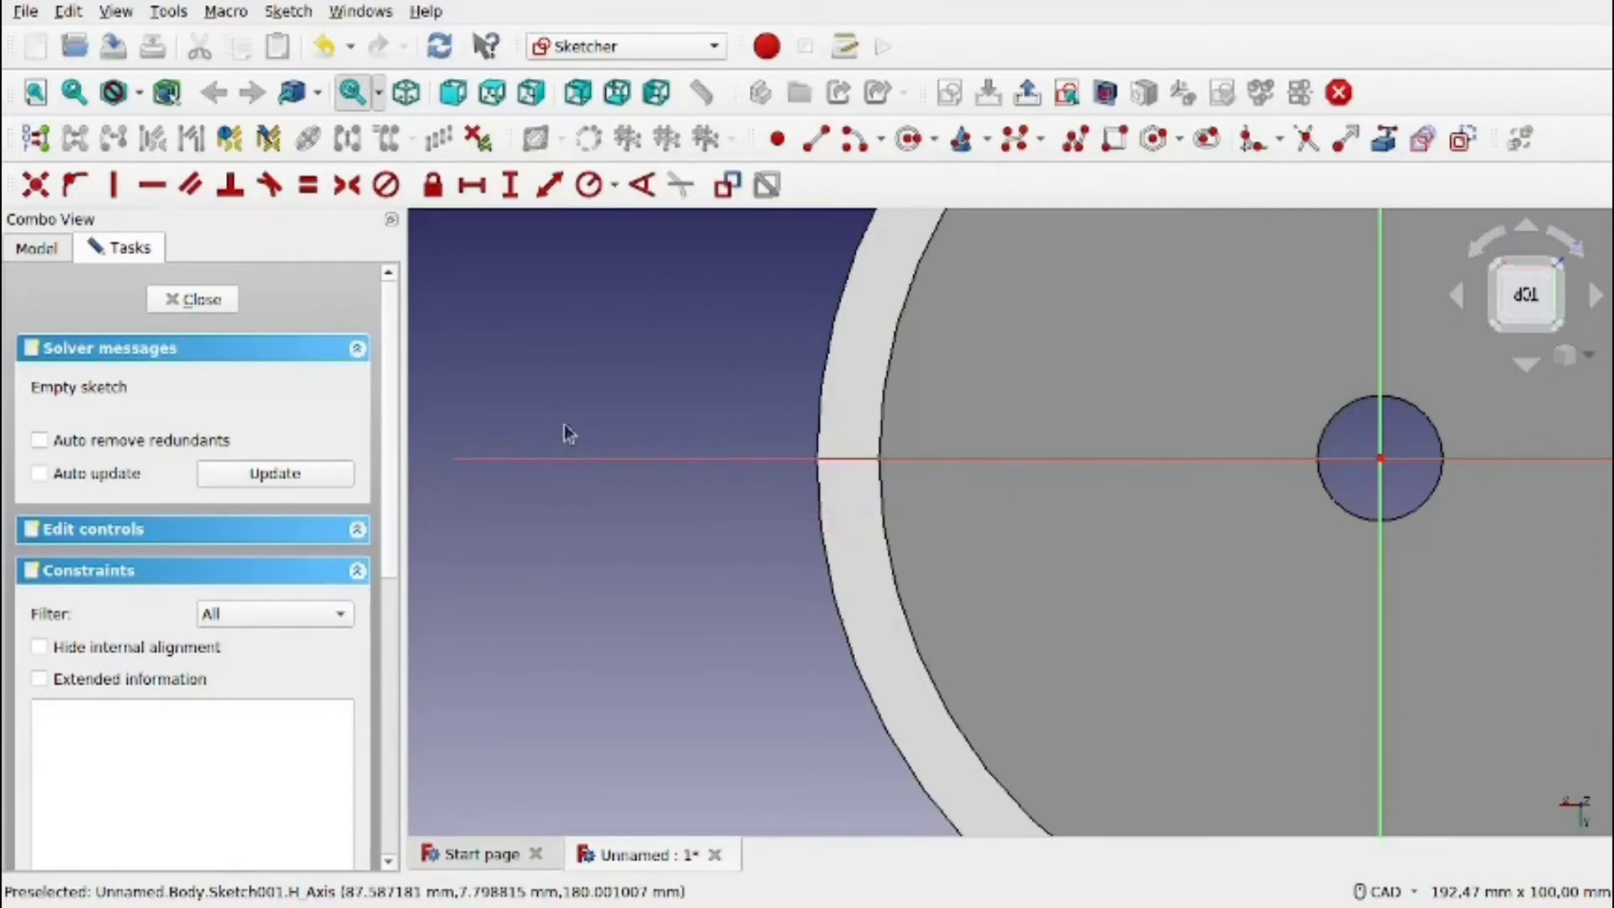
Draw a rectangle straddling the rim and constrain its left edge height to 15 mm.
click(1113, 140)
click(638, 411)
click(835, 504)
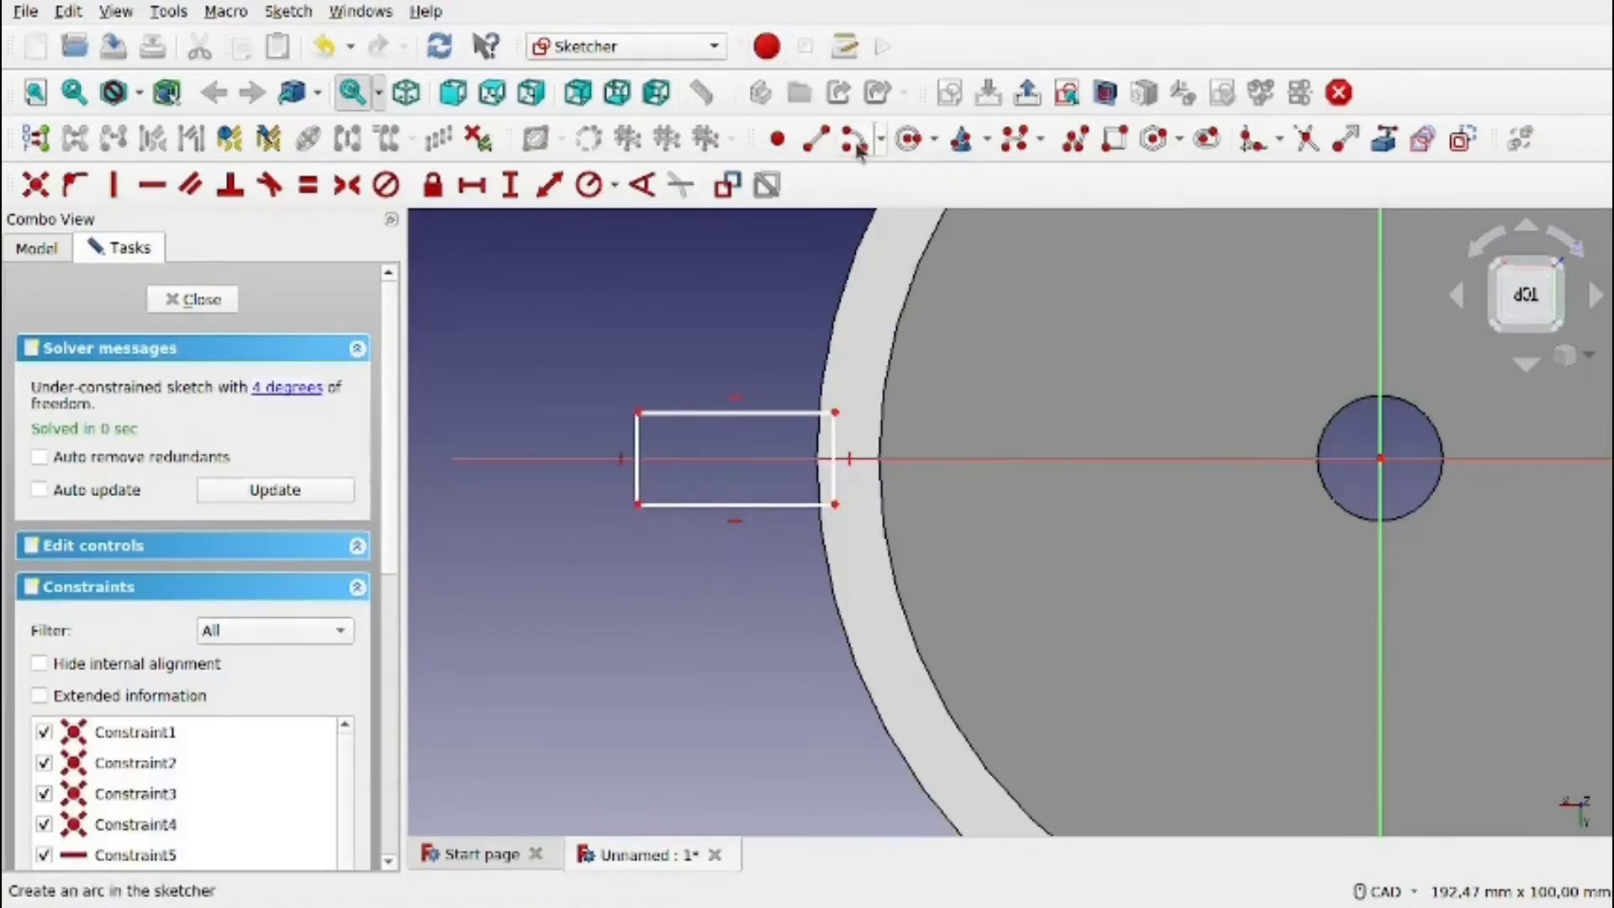
click(510, 186)
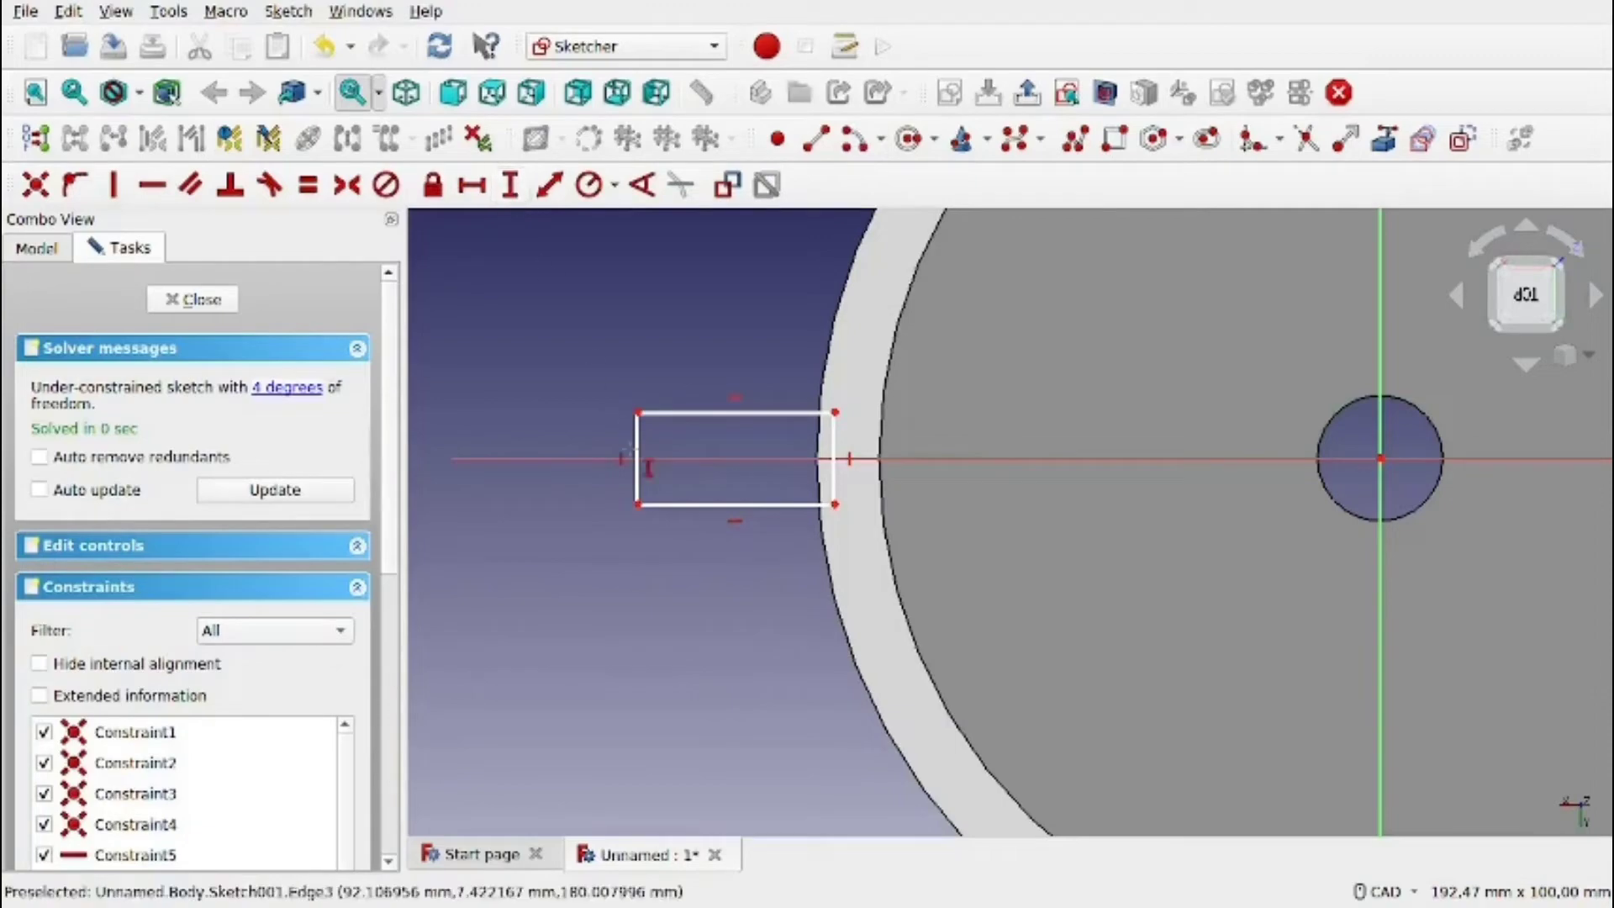
click(640, 458)
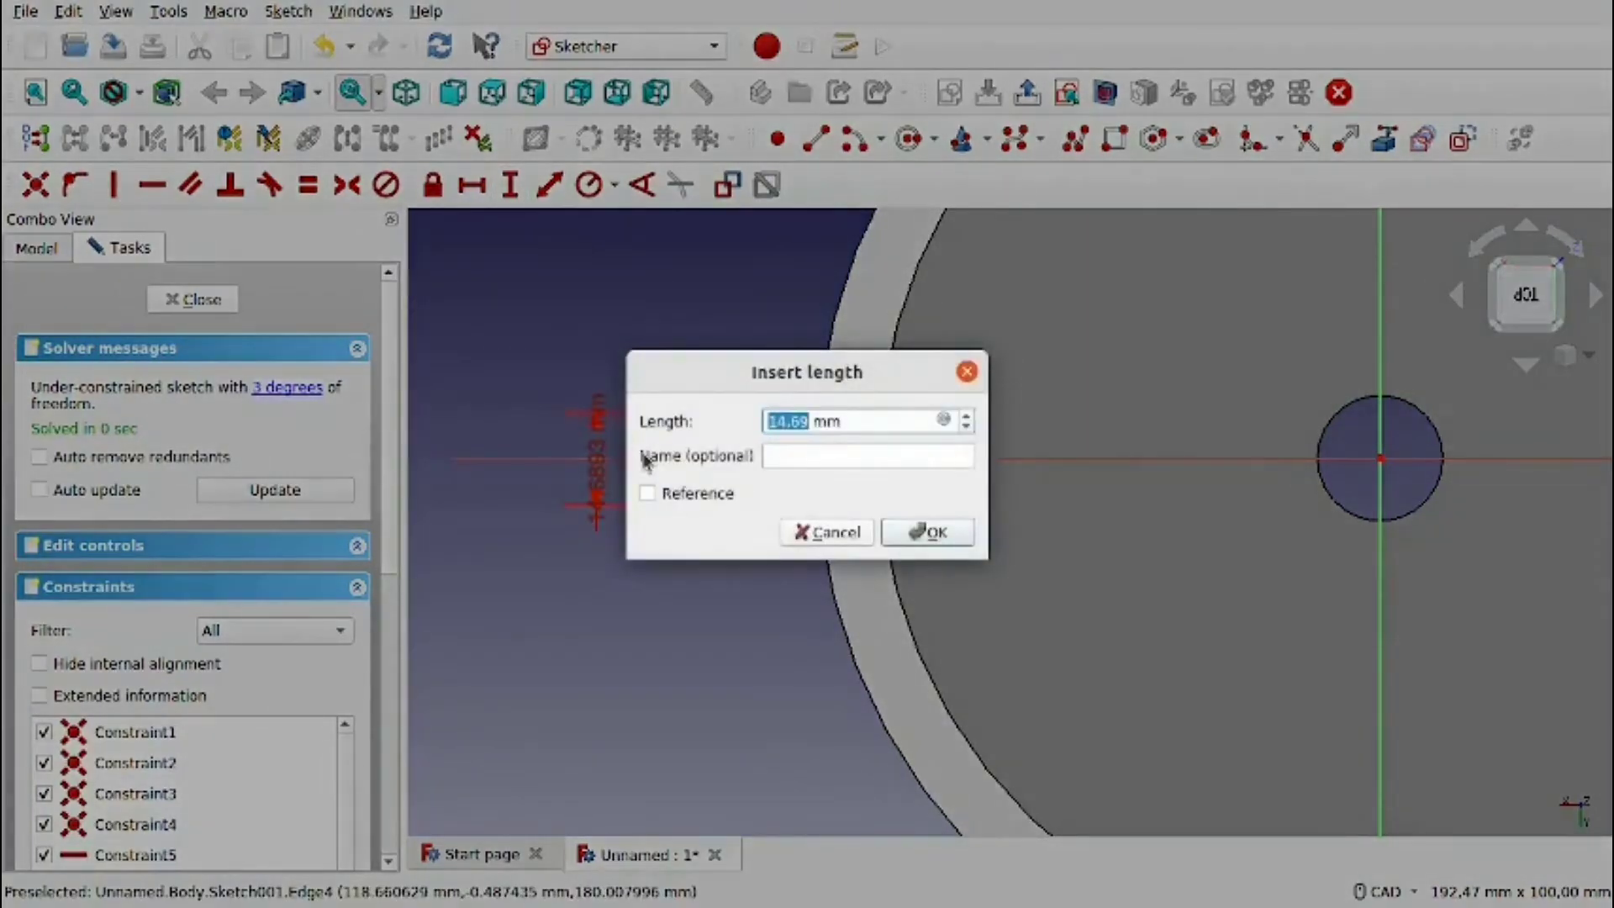
text(1)
key(Return)
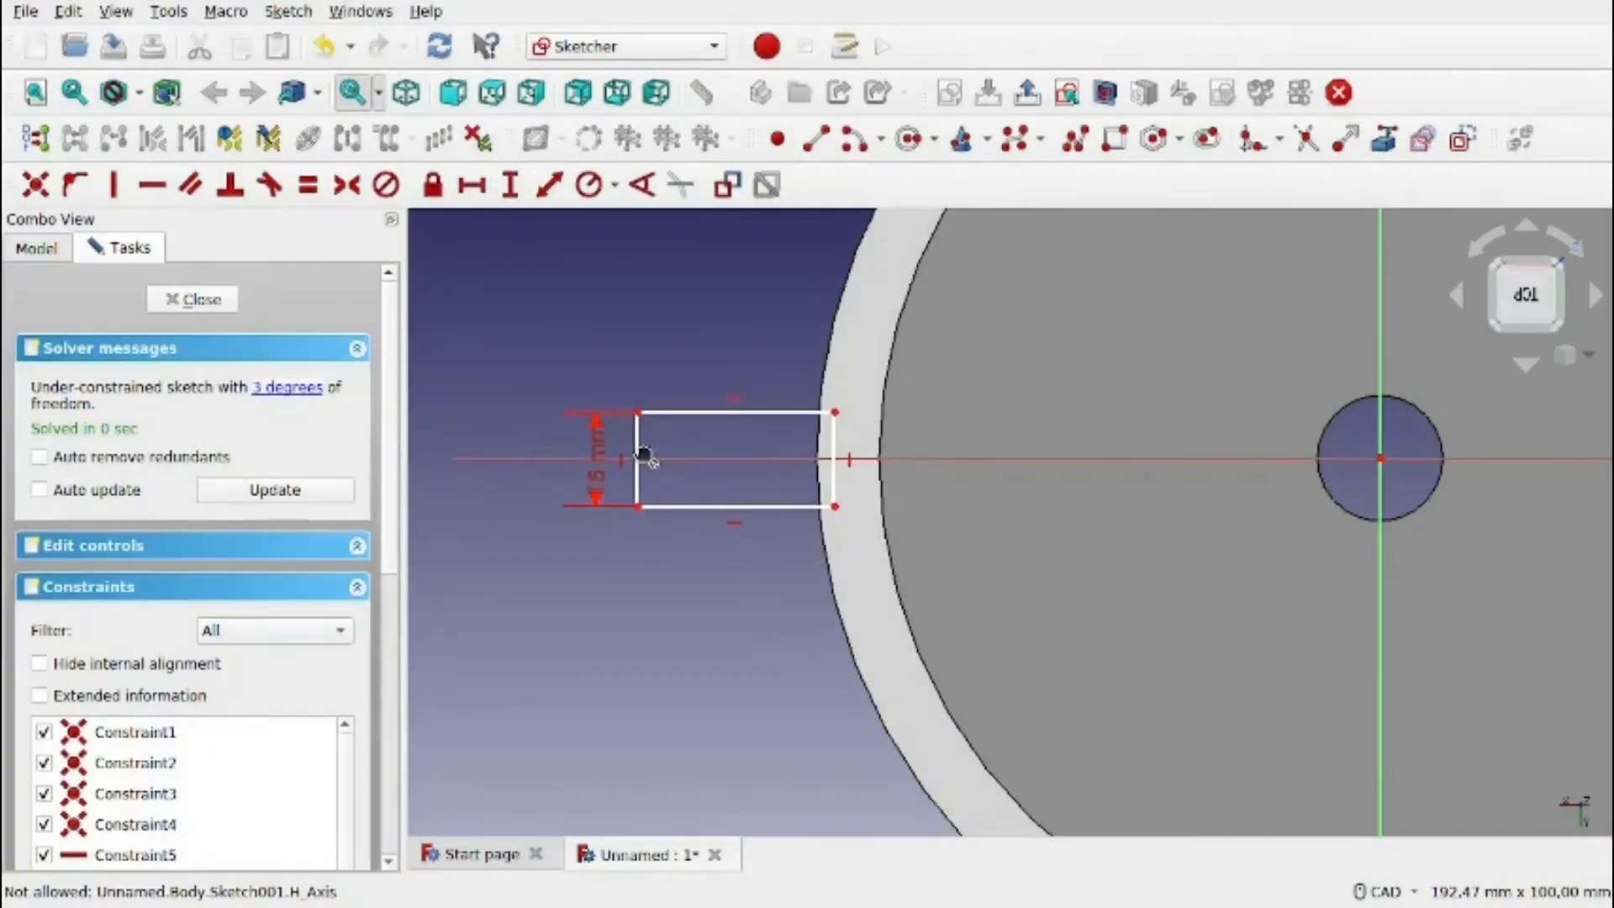
scroll(864, 426, up, 4)
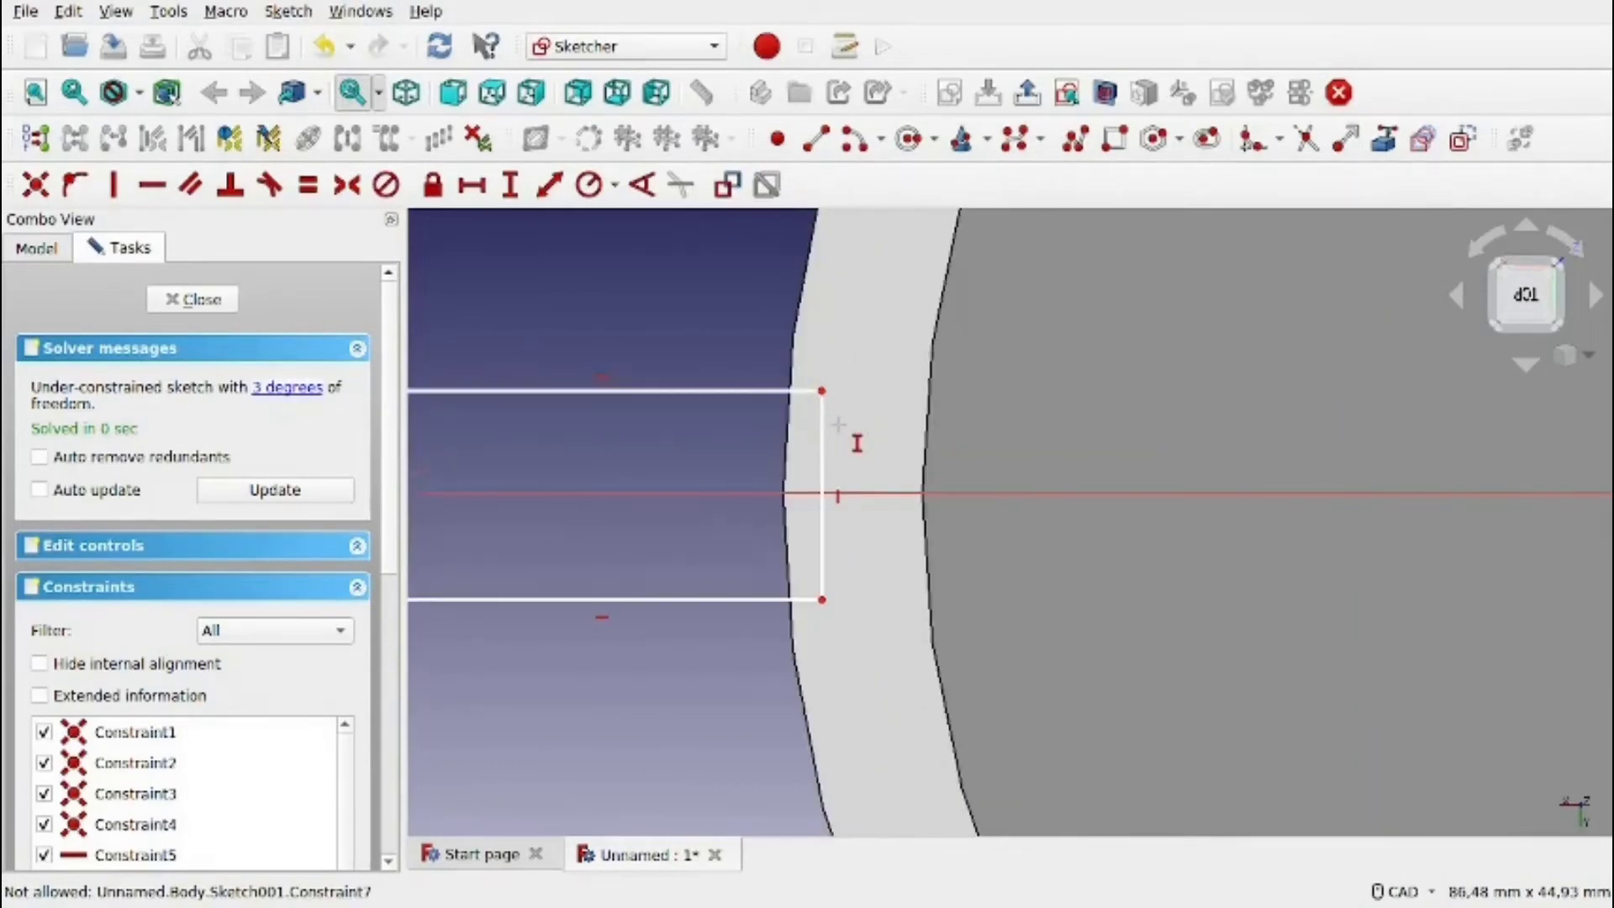
scroll(857, 443, down, 4)
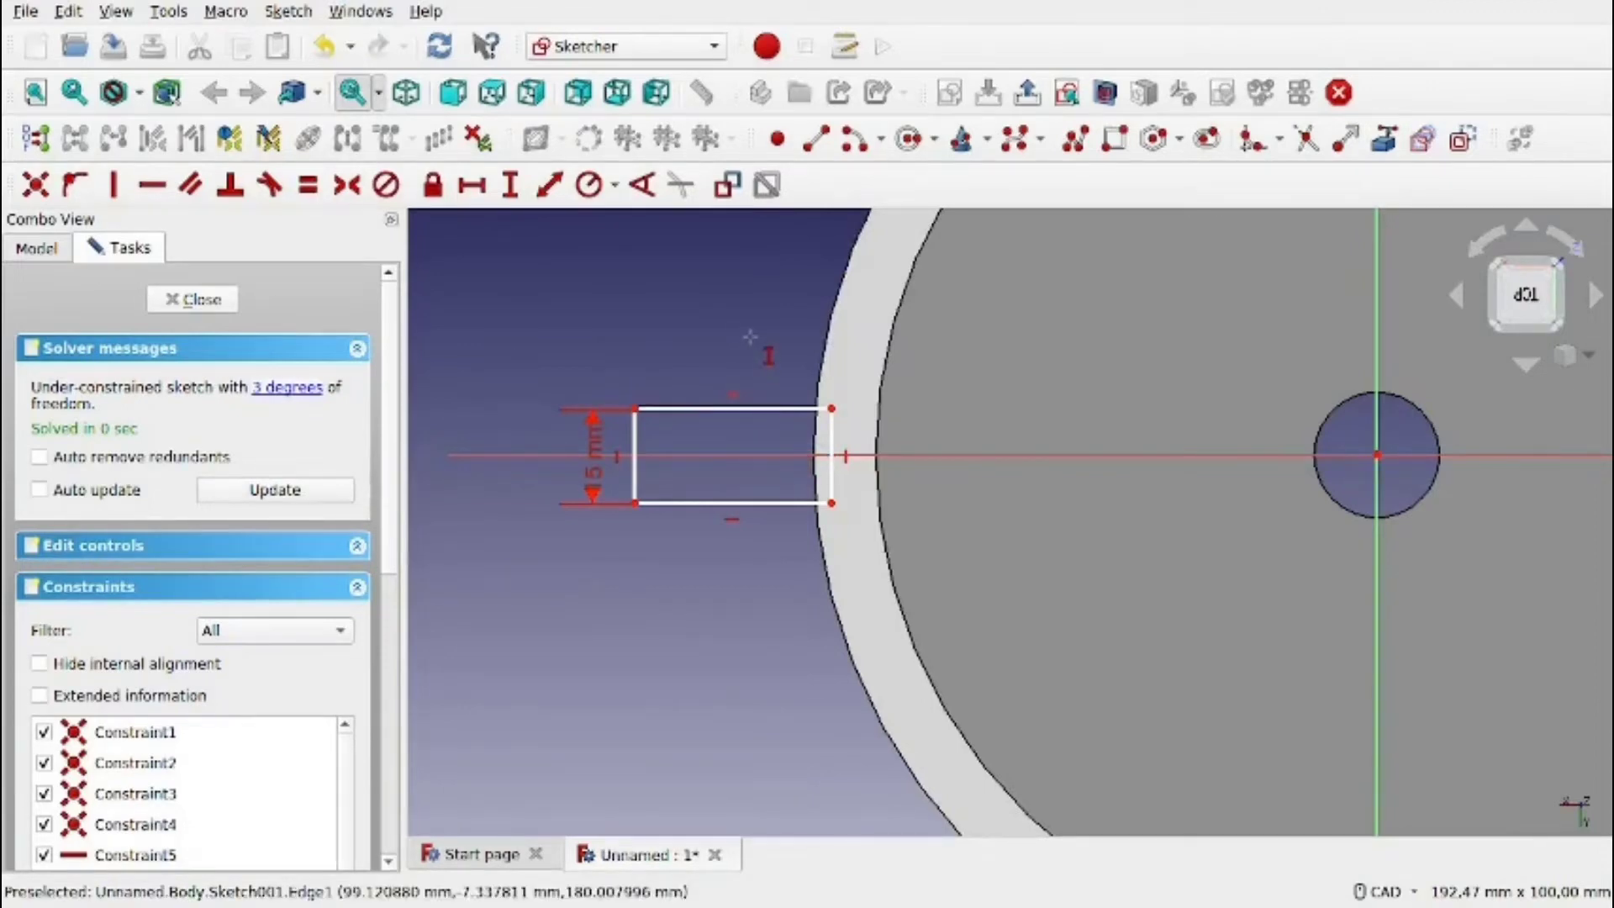
Link the rim ring's outer edge into the sketch as external geometry.
click(1383, 139)
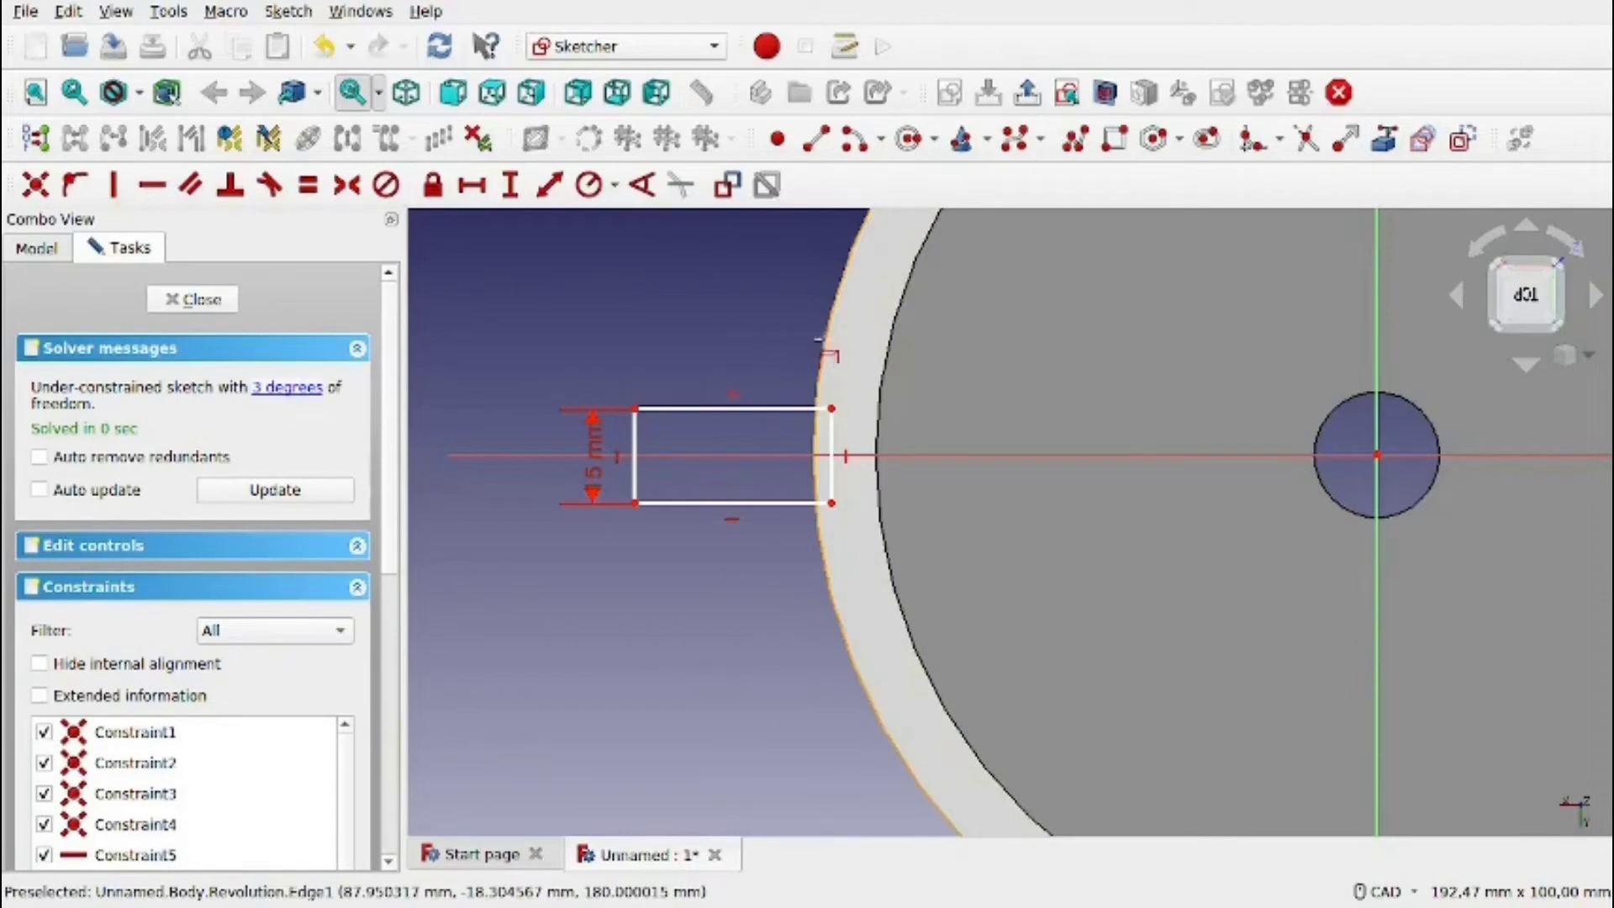
click(821, 340)
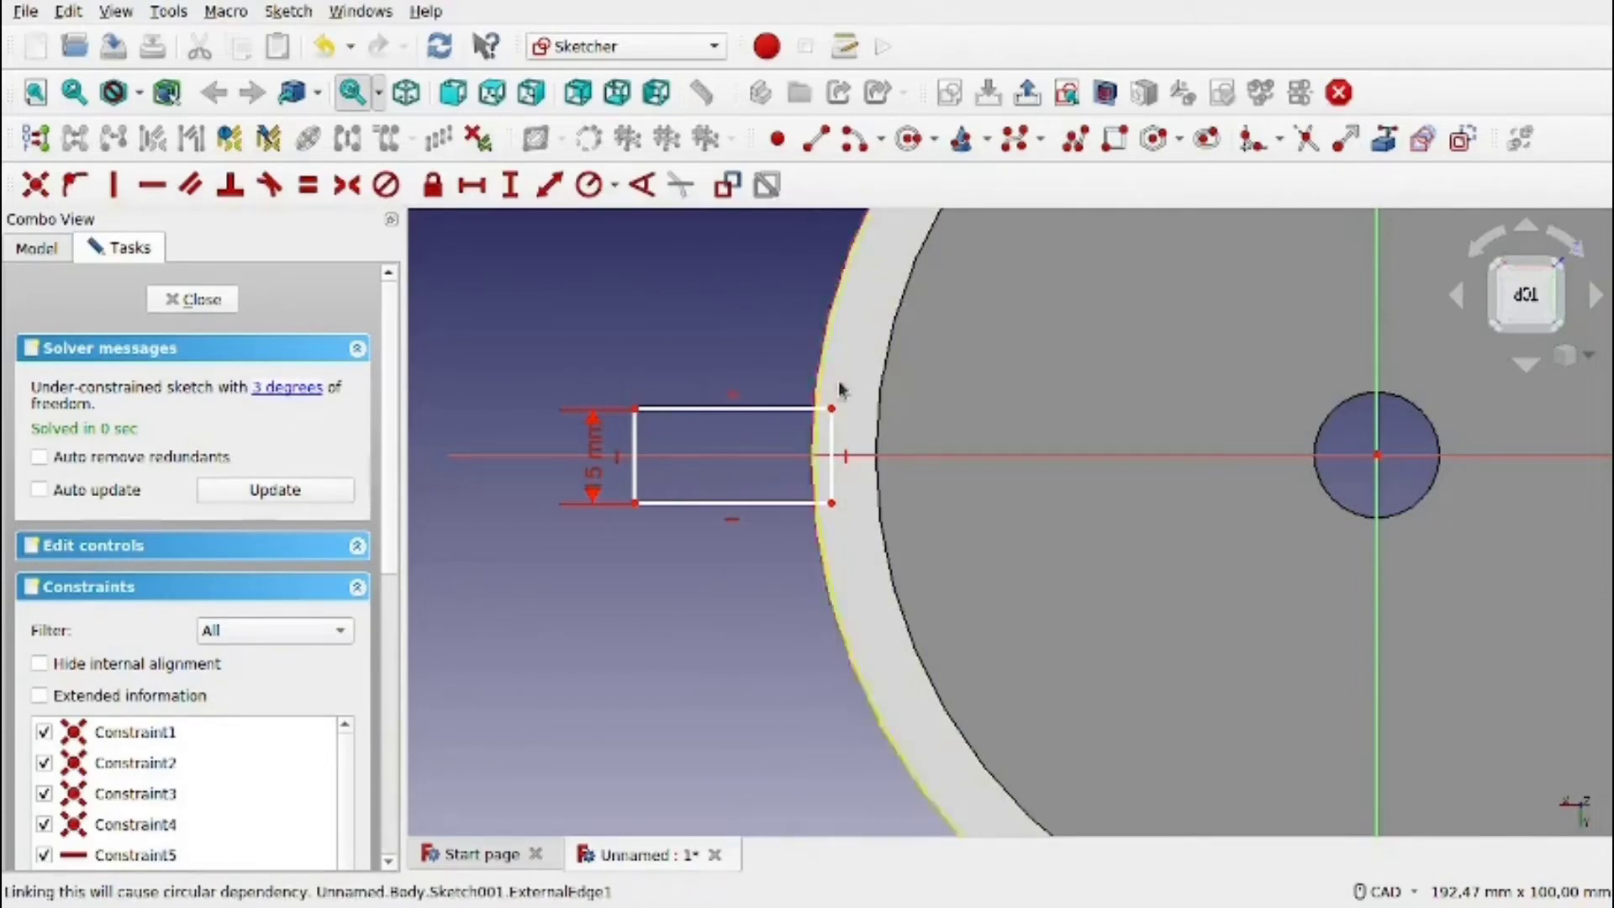
scroll(824, 383, up, 3)
scroll(752, 406, down, 2)
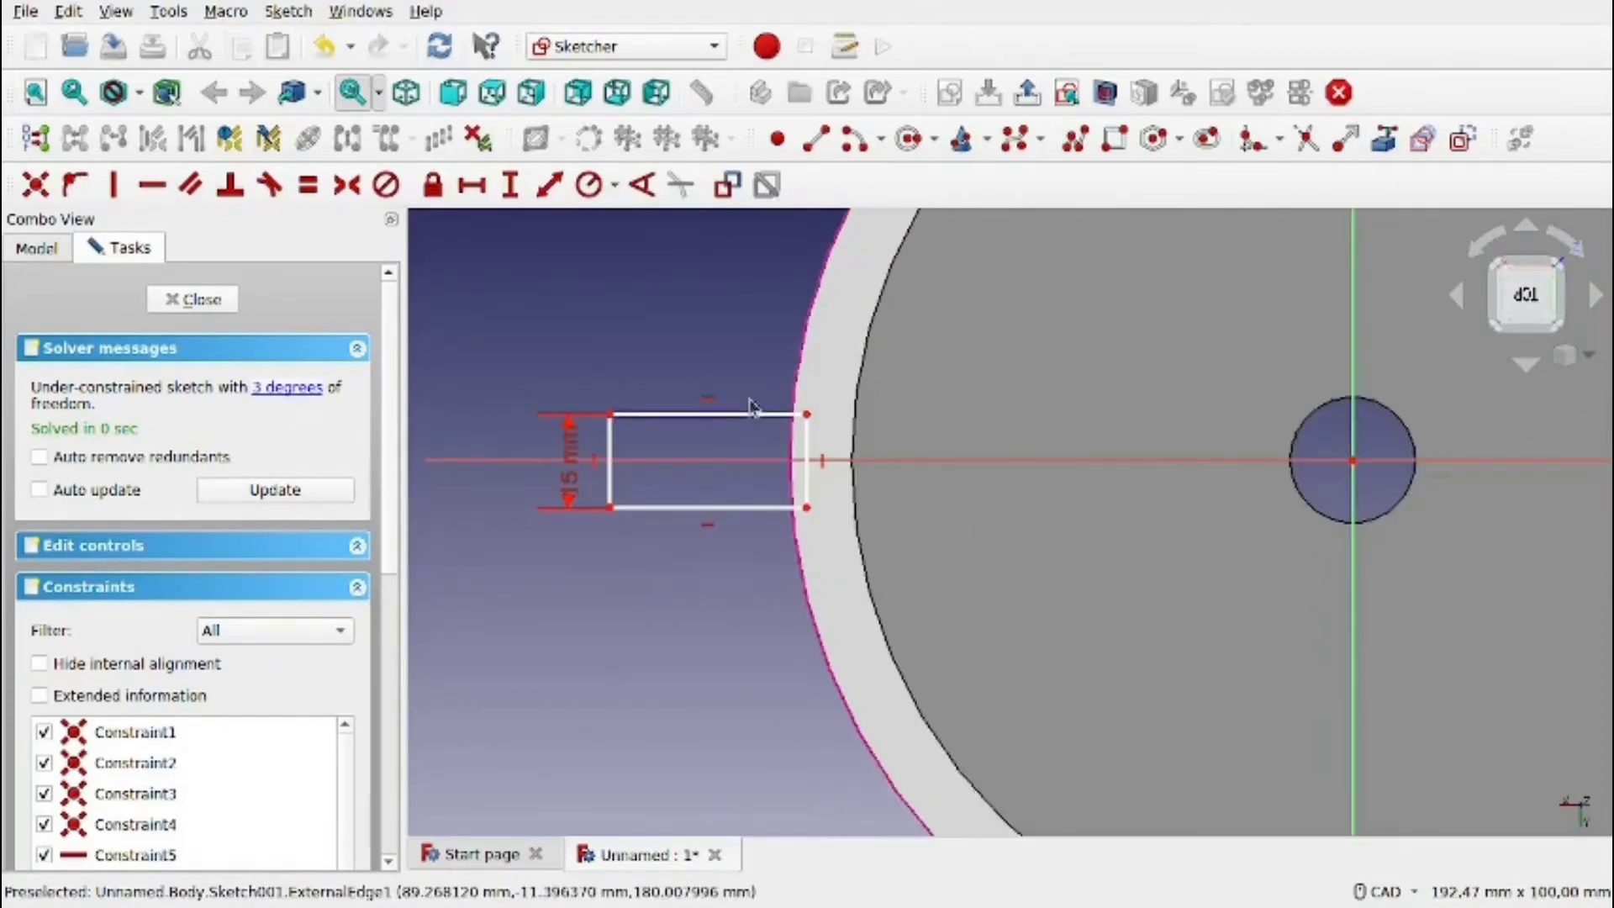
Set a 7.5 mm vertical distance from the rectangle's top-right corner to the sketch origin.
click(510, 187)
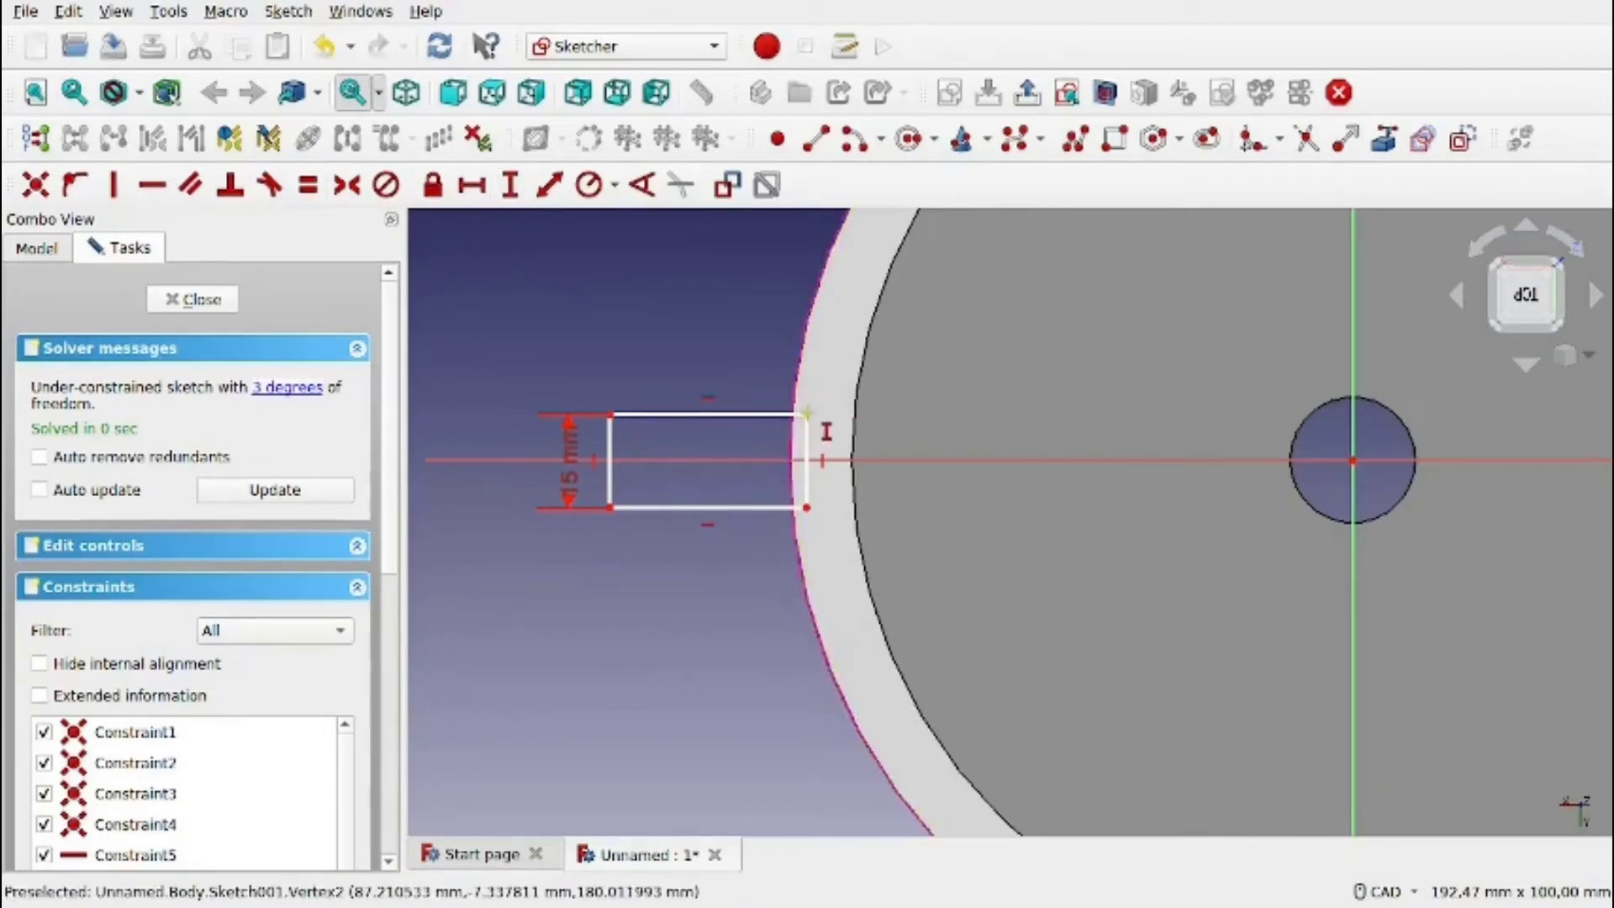
click(807, 414)
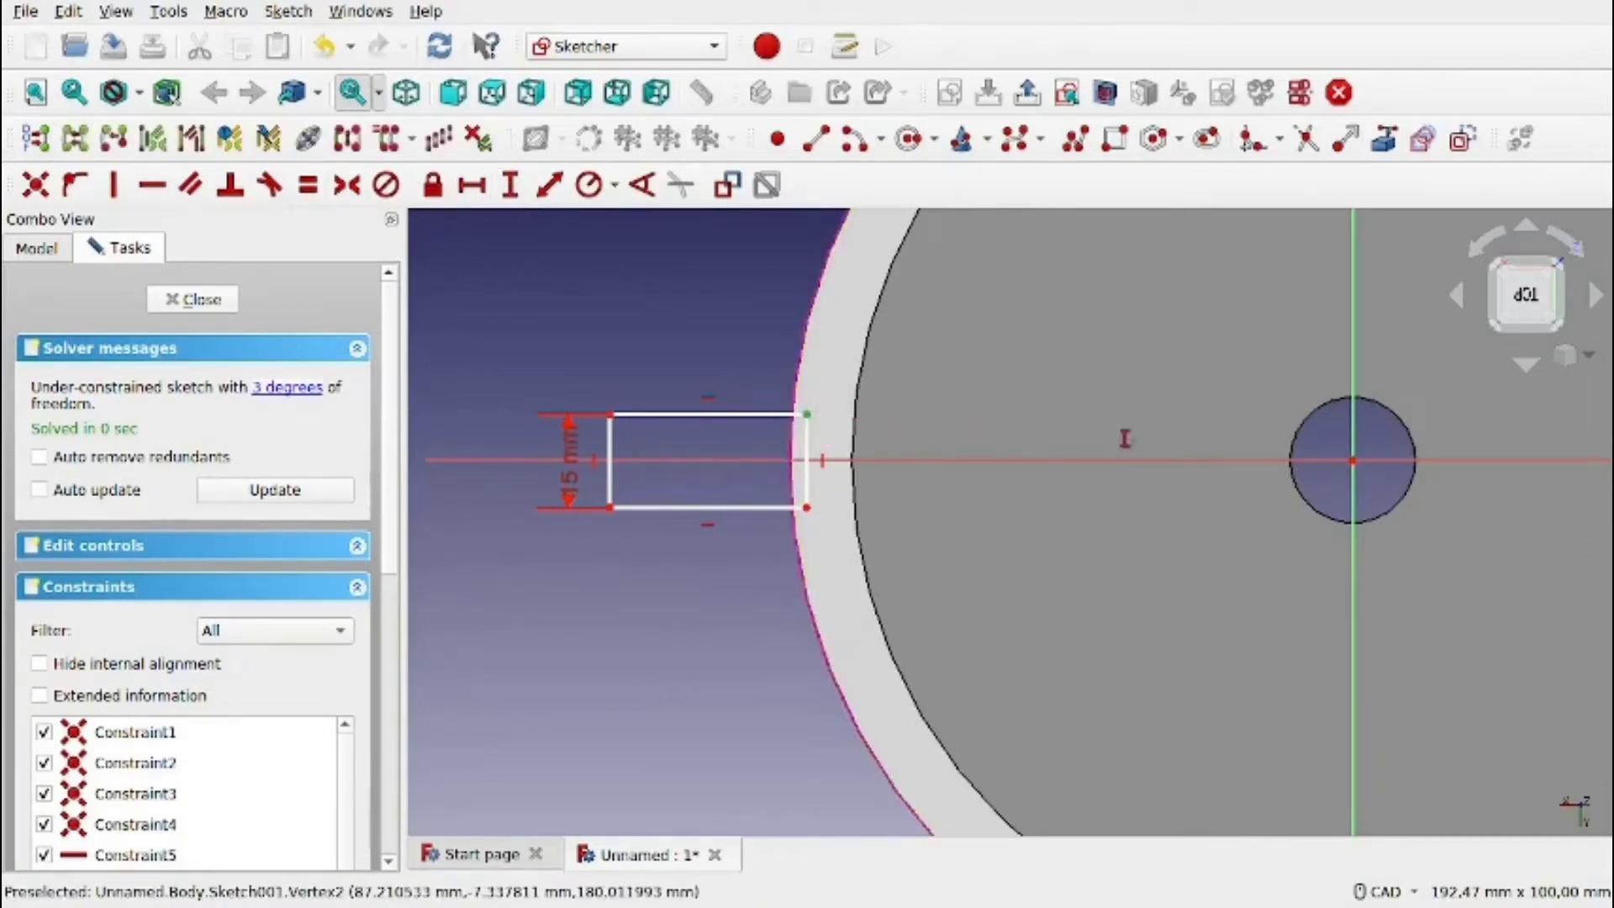
click(1352, 460)
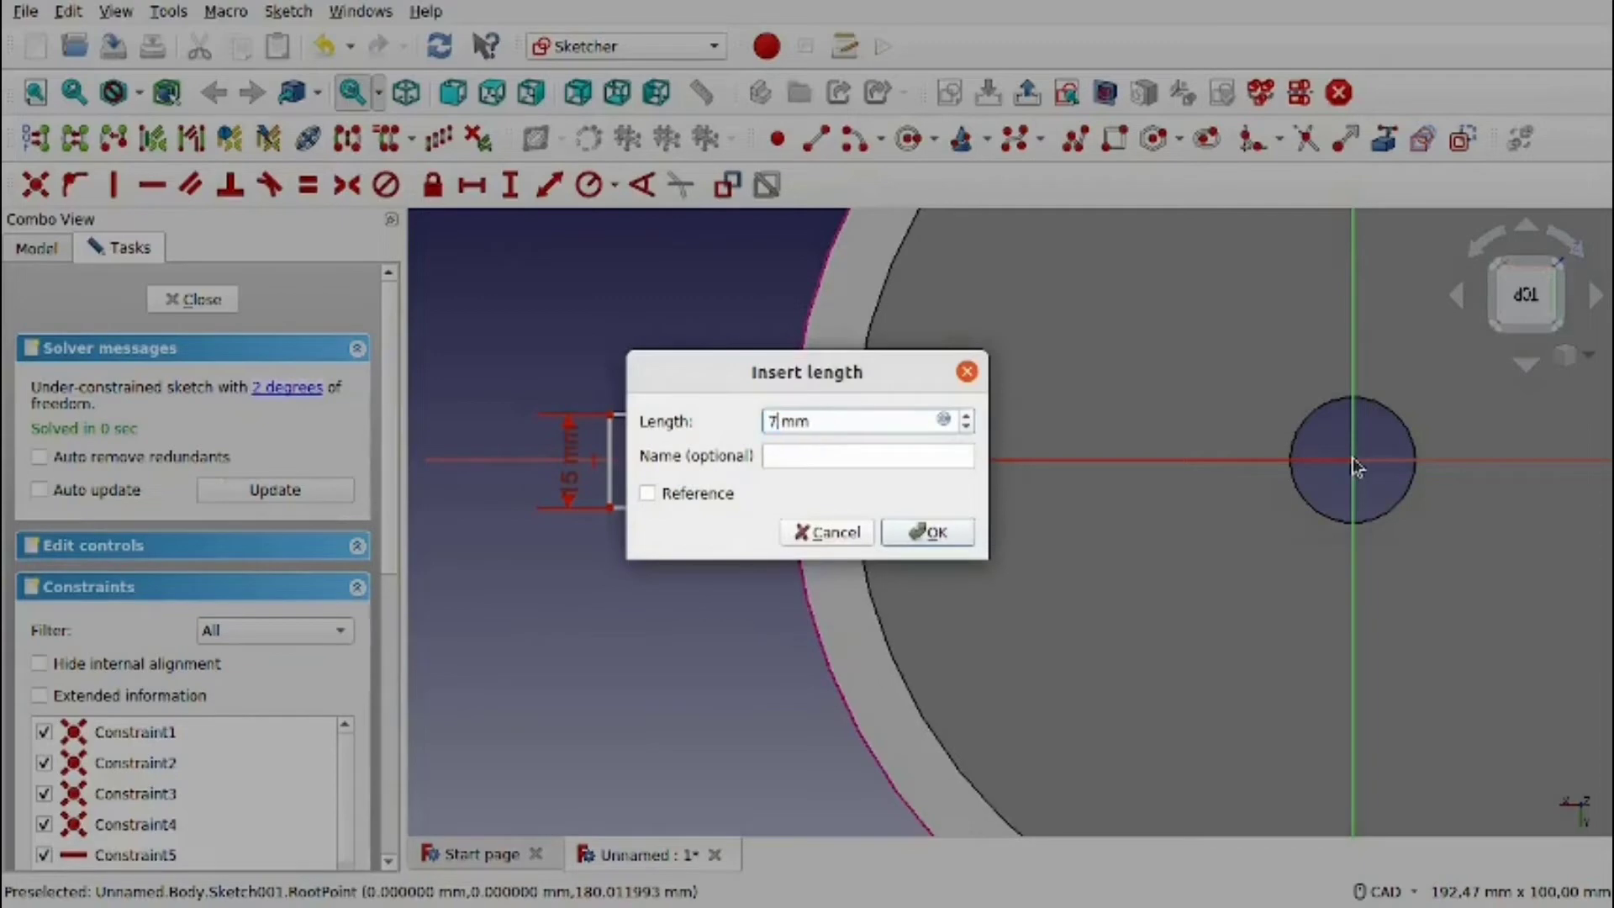
key(Return)
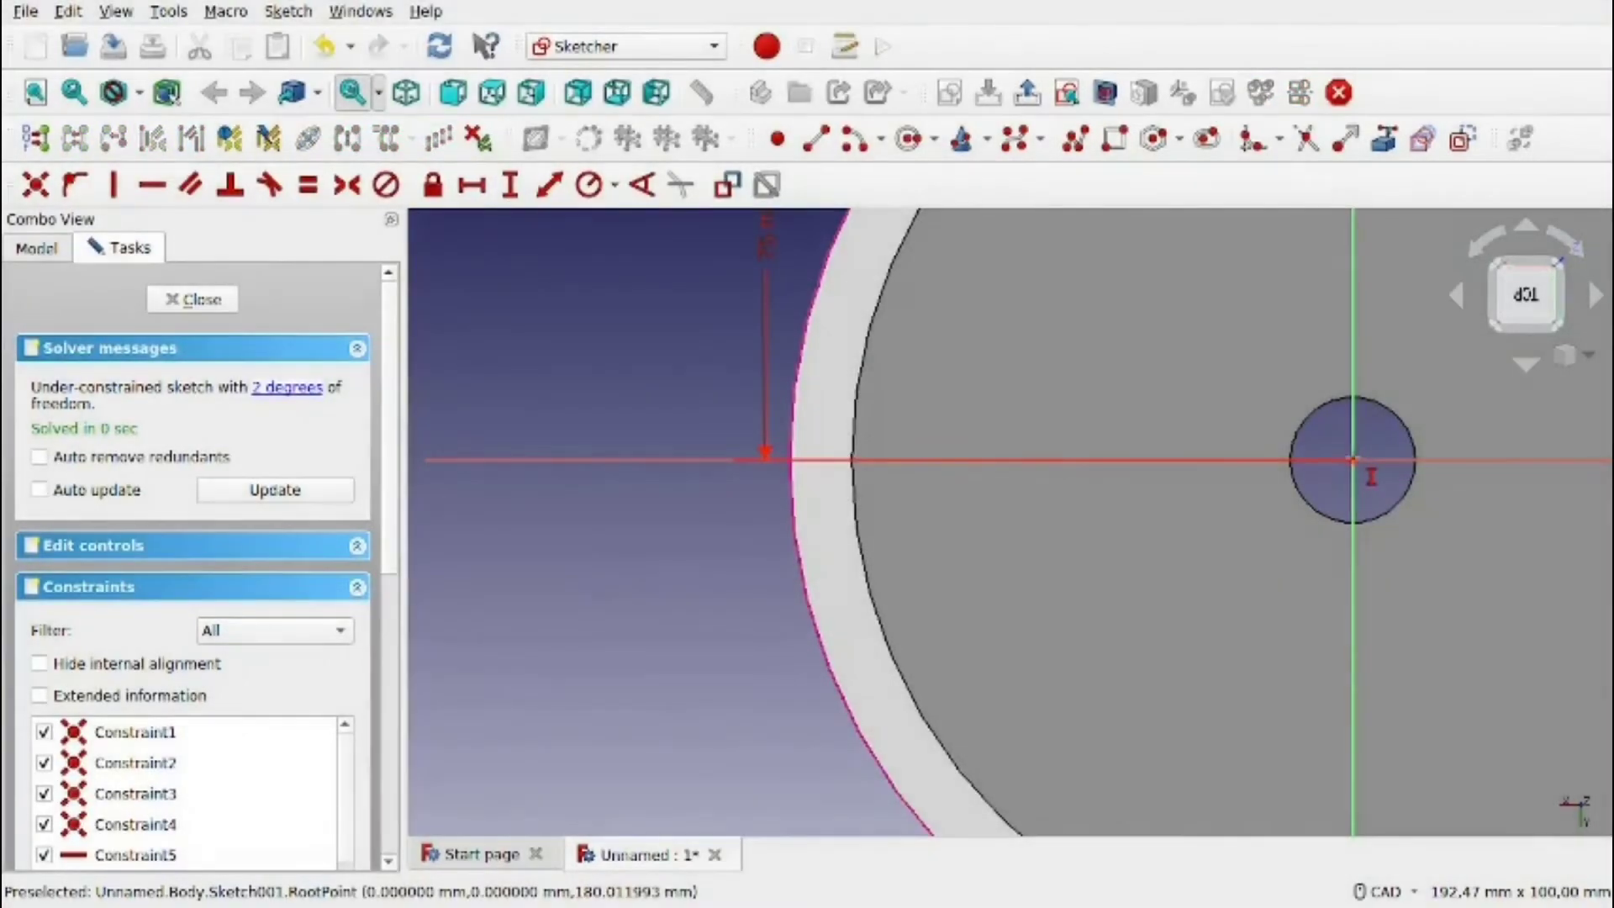
scroll(1371, 477, down, 5)
scroll(1253, 396, up, 5)
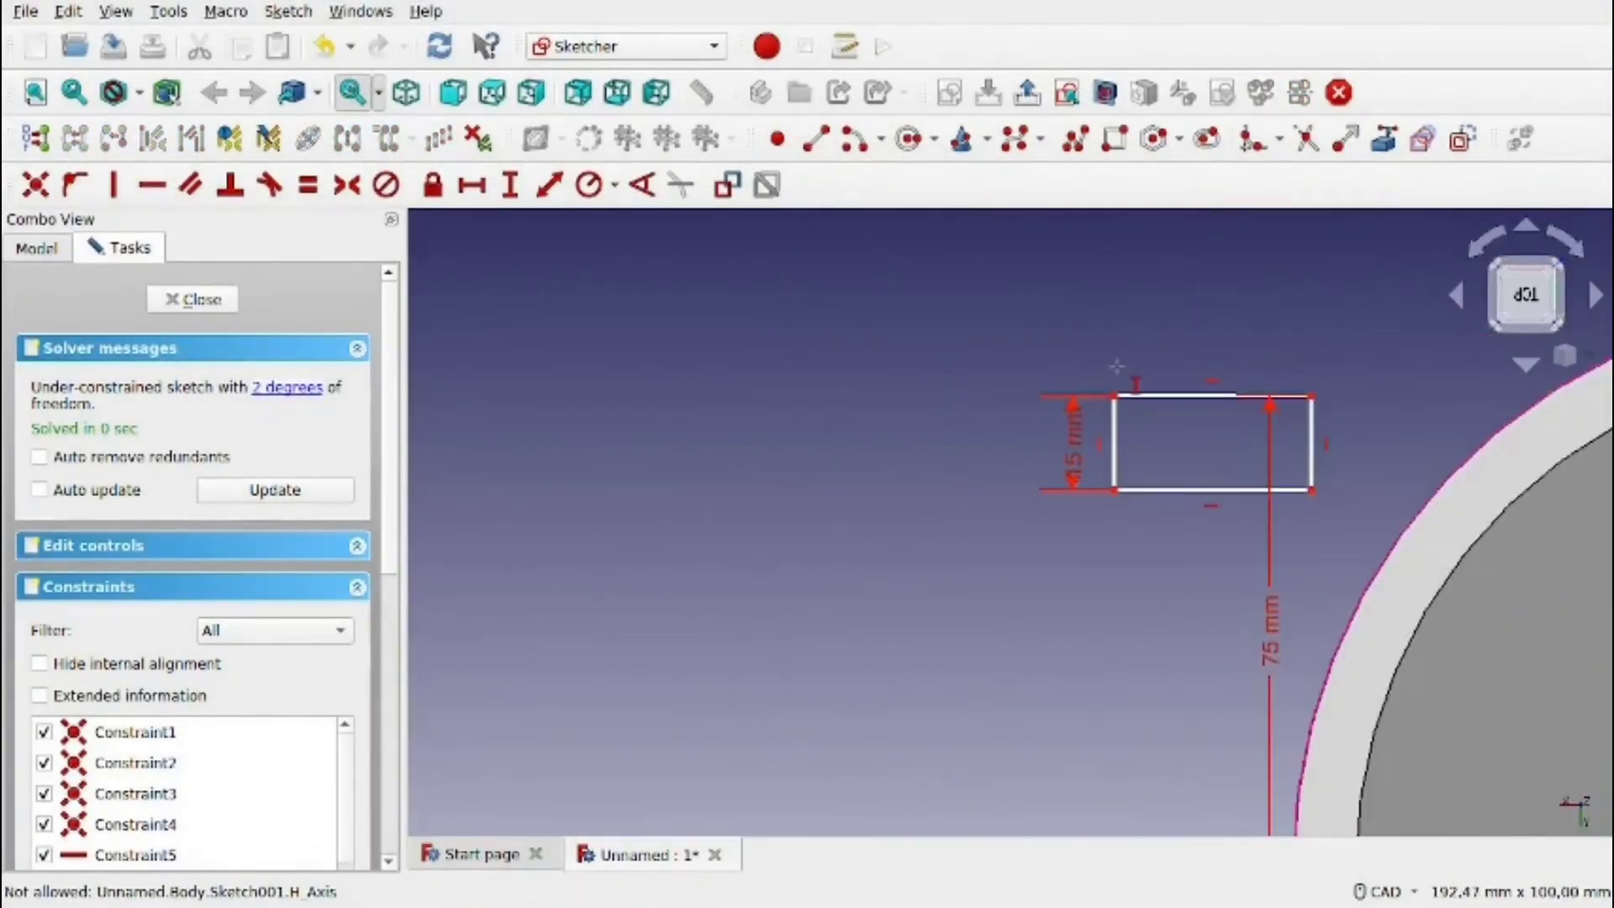
double_click(1270, 647)
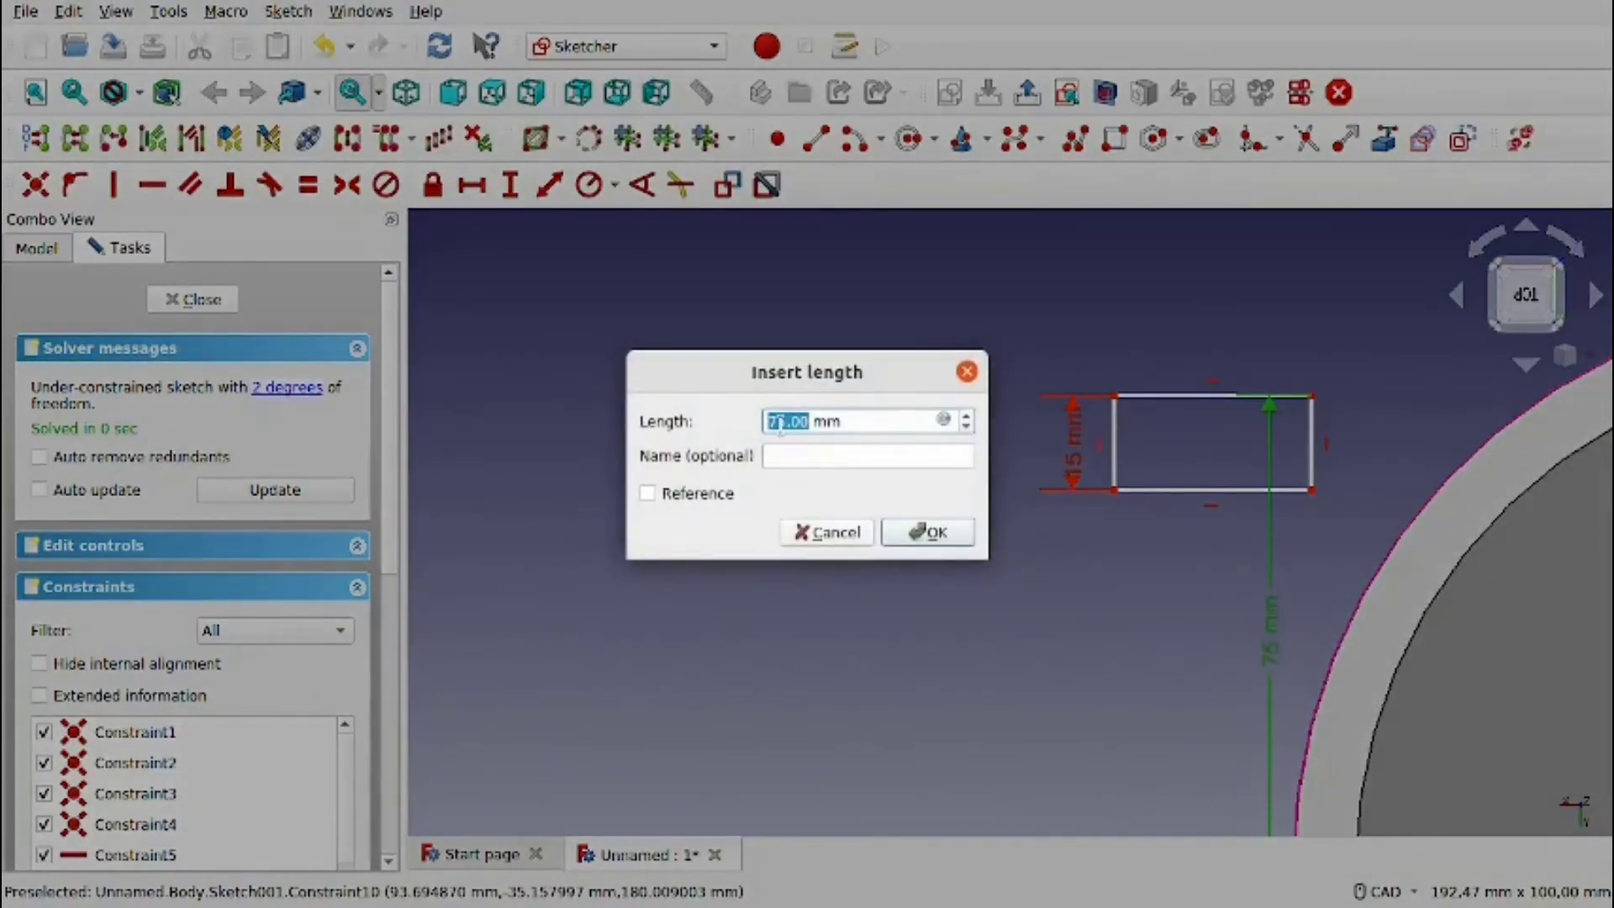
text(75)
key(Return)
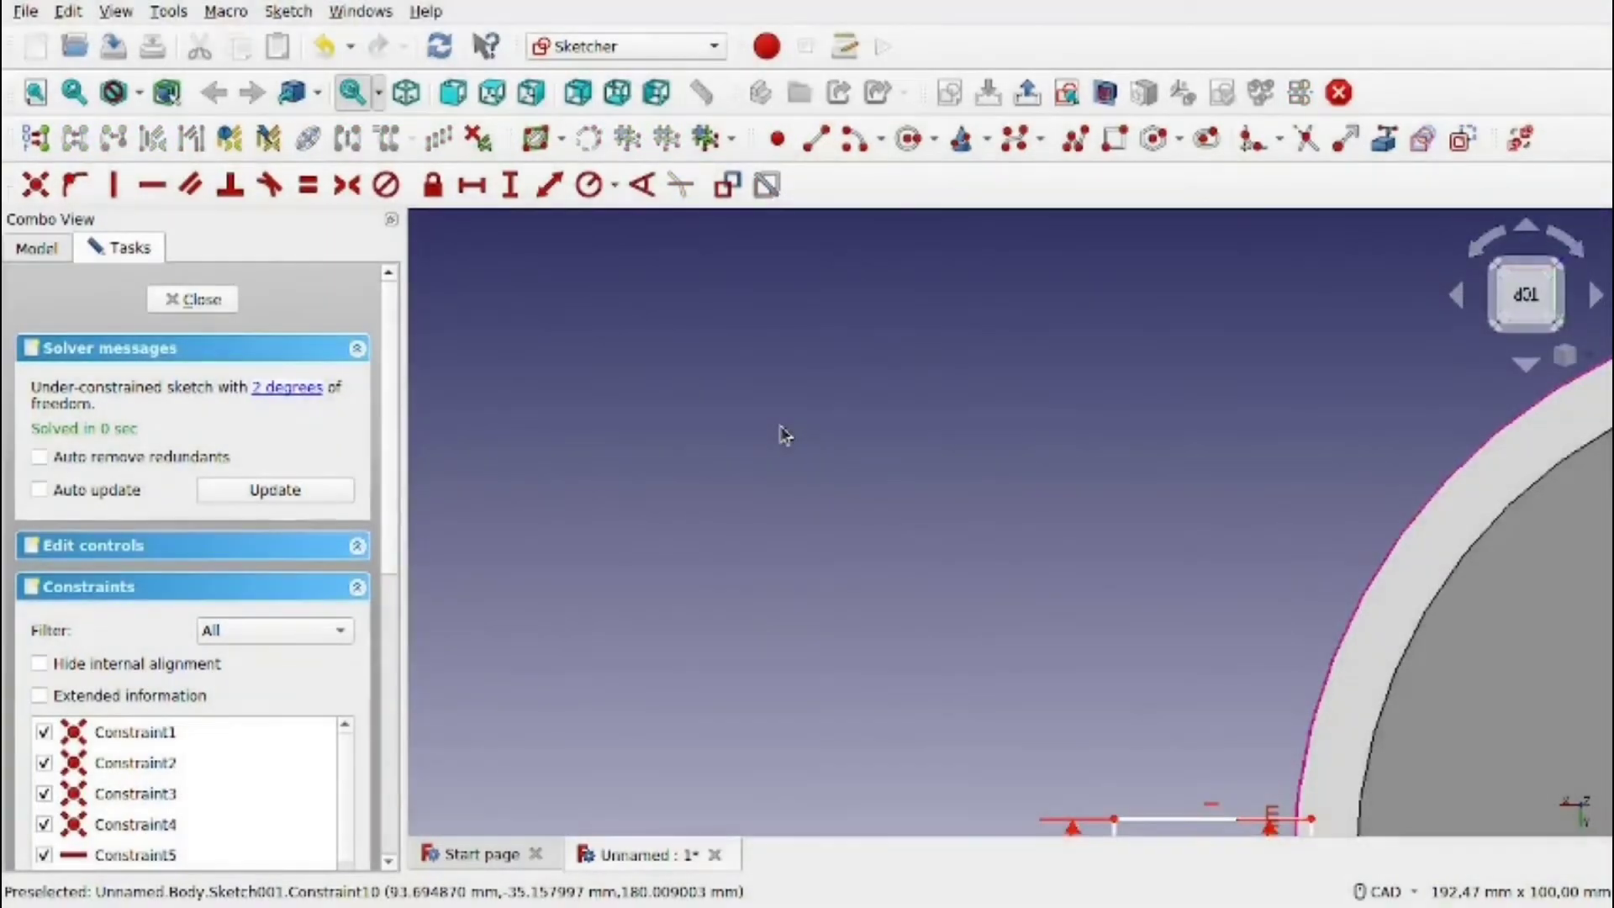
scroll(790, 424, down, 4)
scroll(927, 559, up, 4)
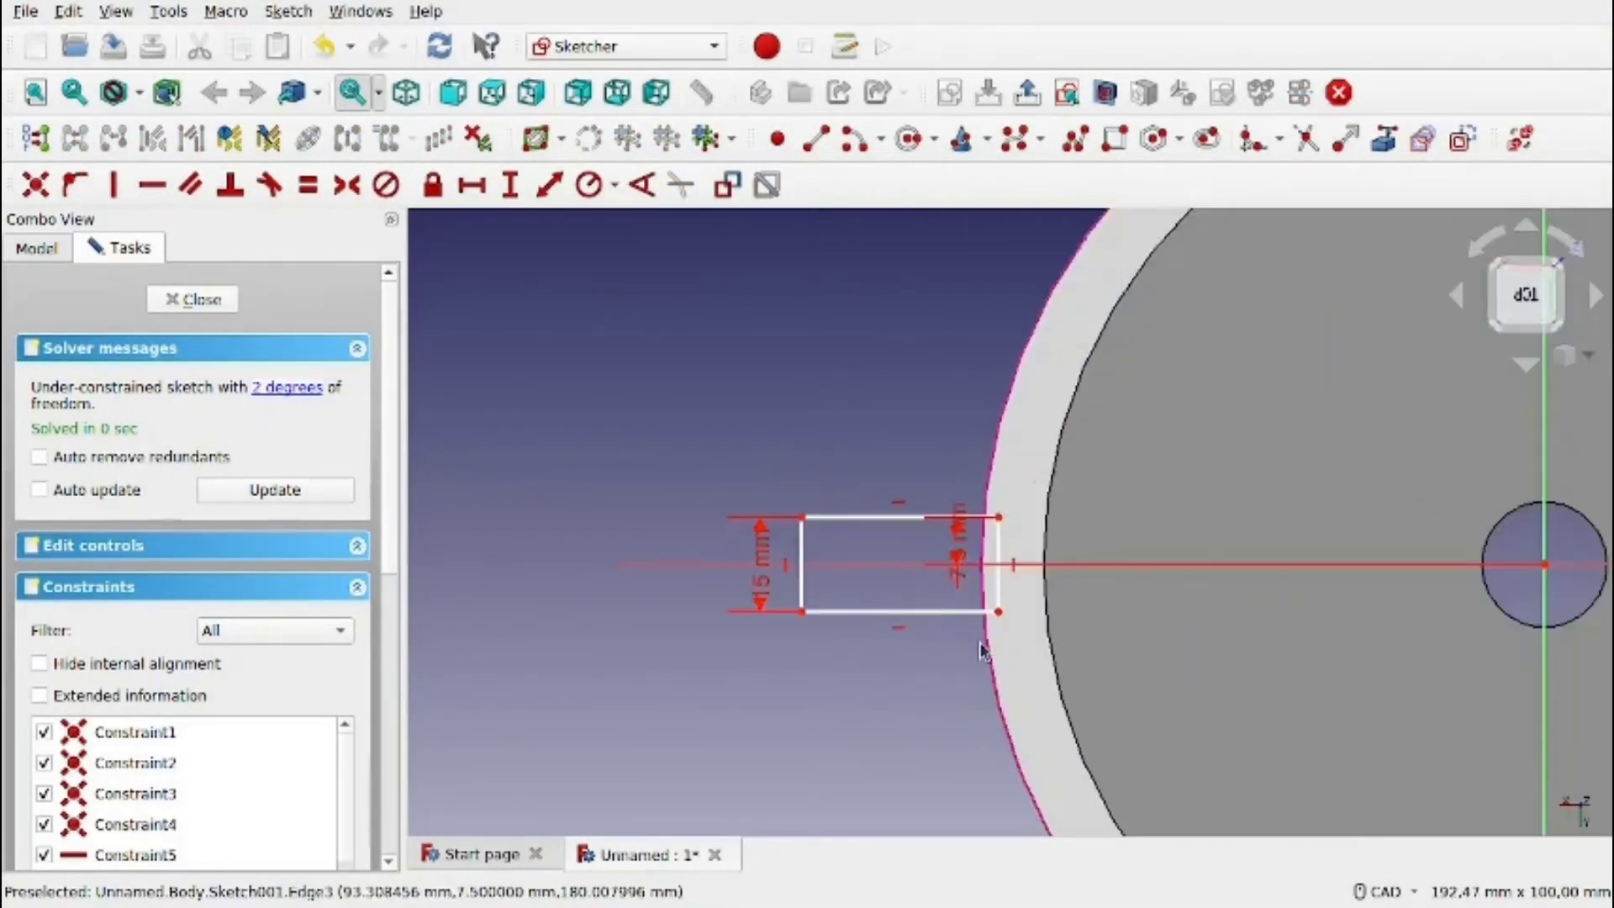
scroll(945, 653, up, 3)
scroll(841, 313, down, 1)
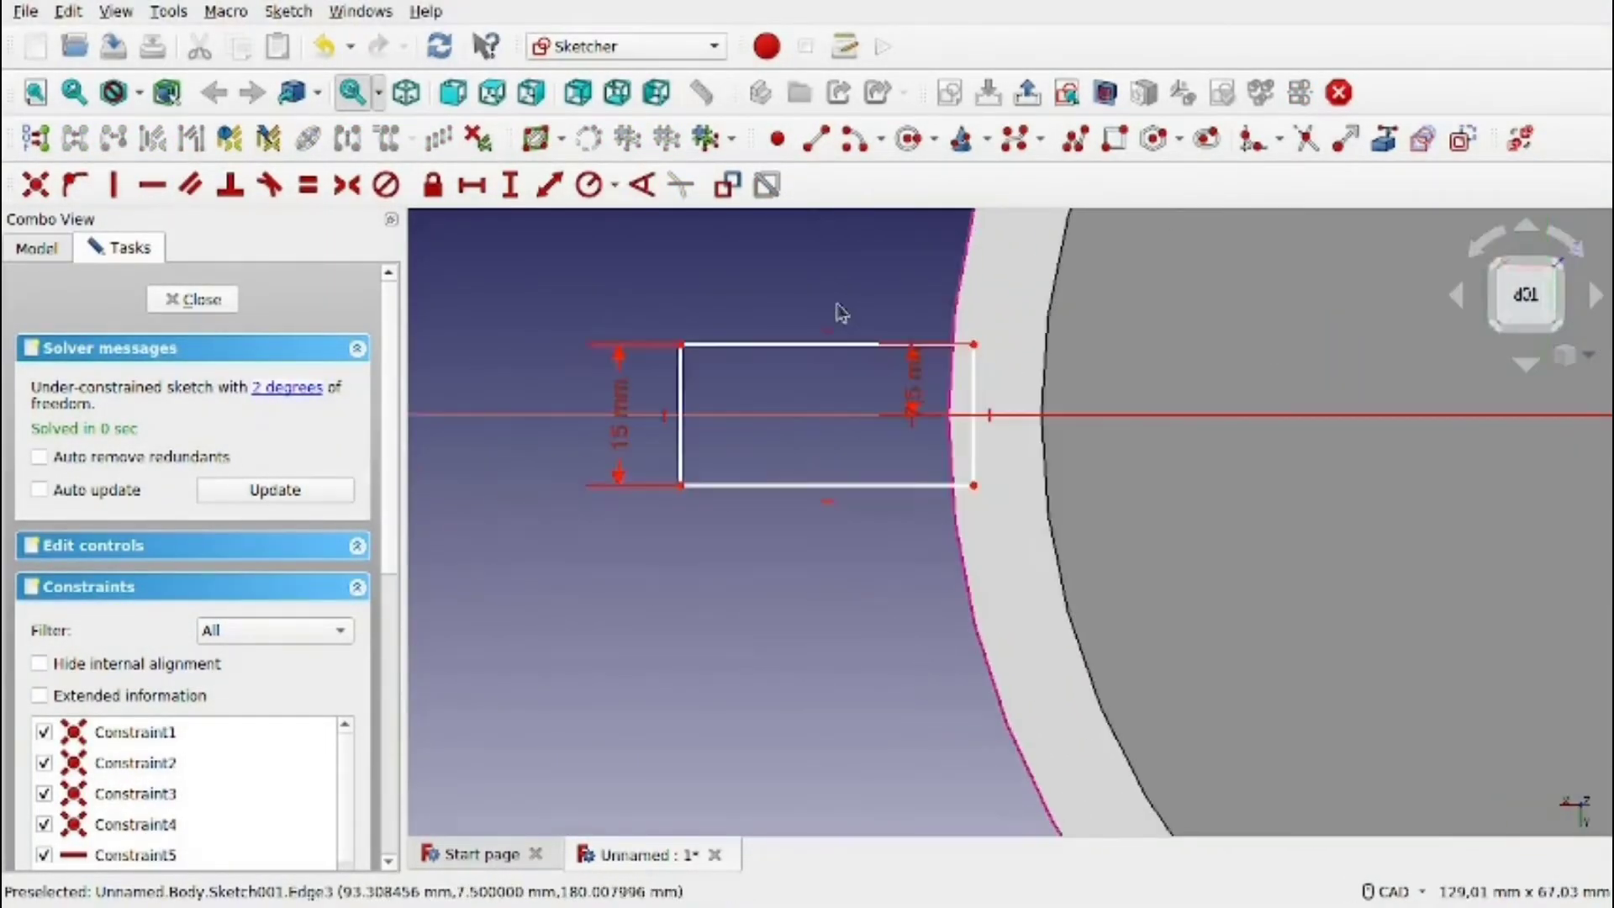
Constrain the rectangle's bottom edge to a 30 mm horizontal length.
click(472, 185)
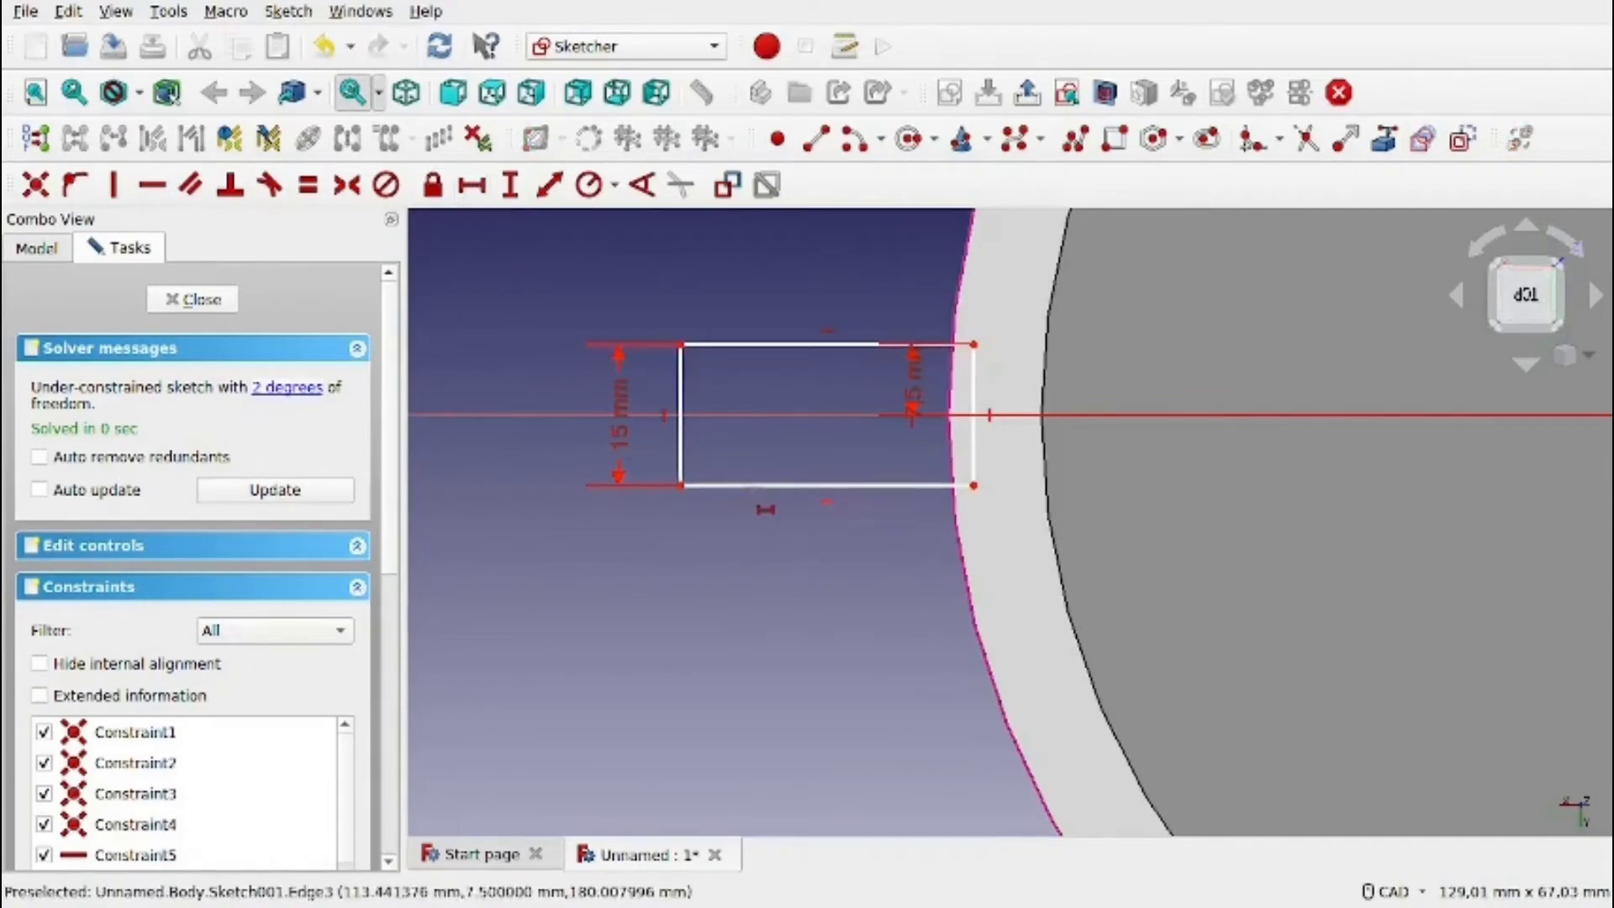
click(761, 486)
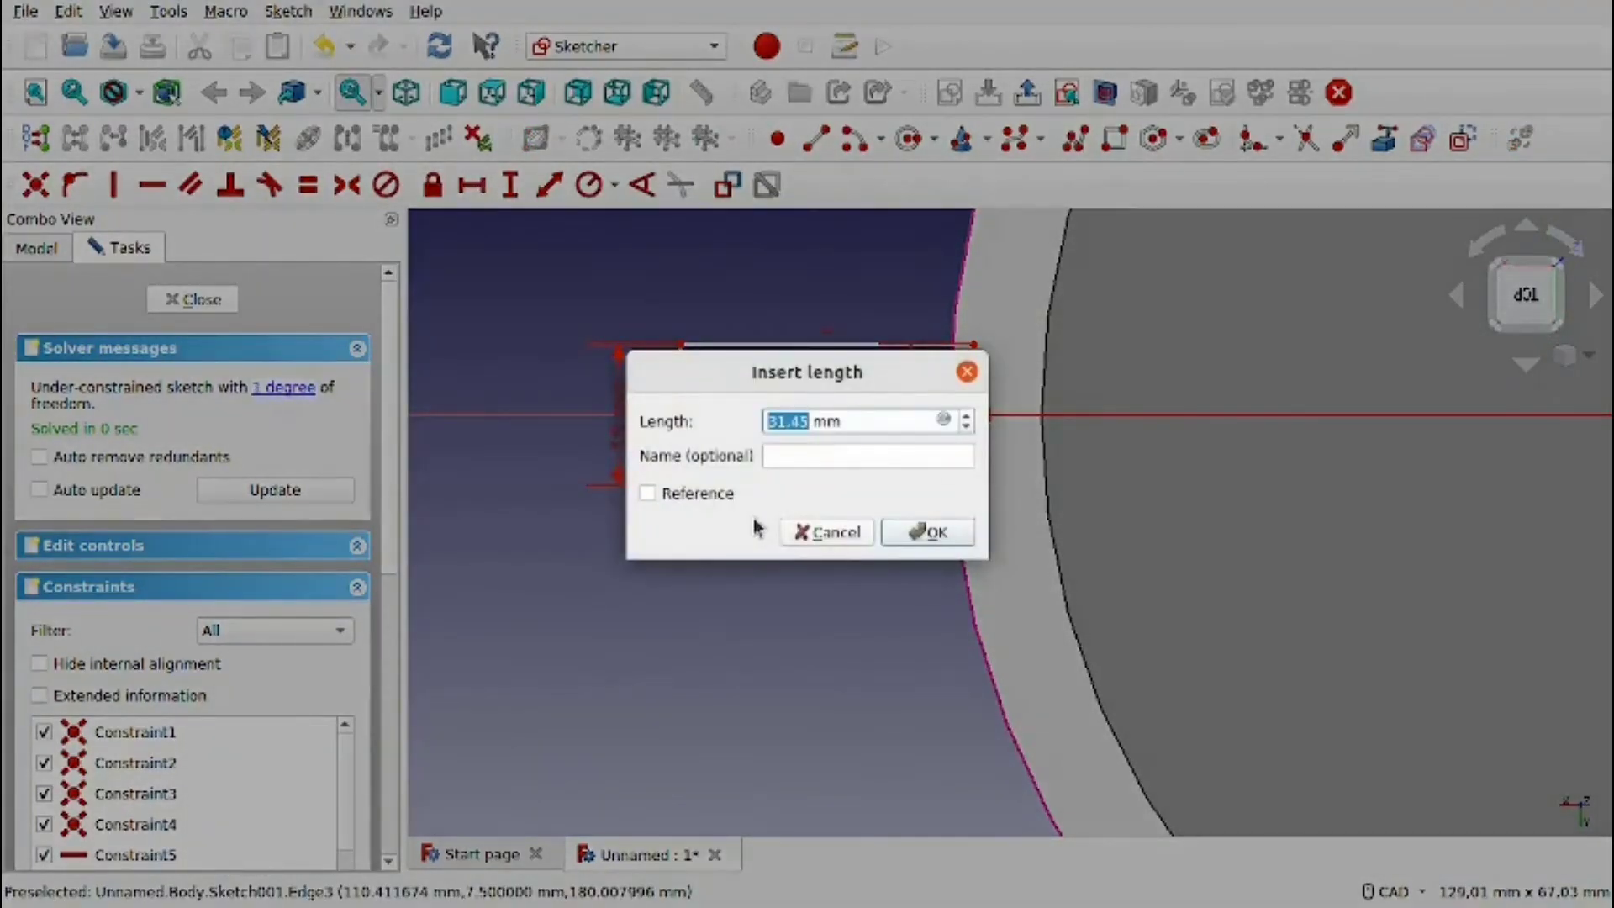
text(3)
key(Return)
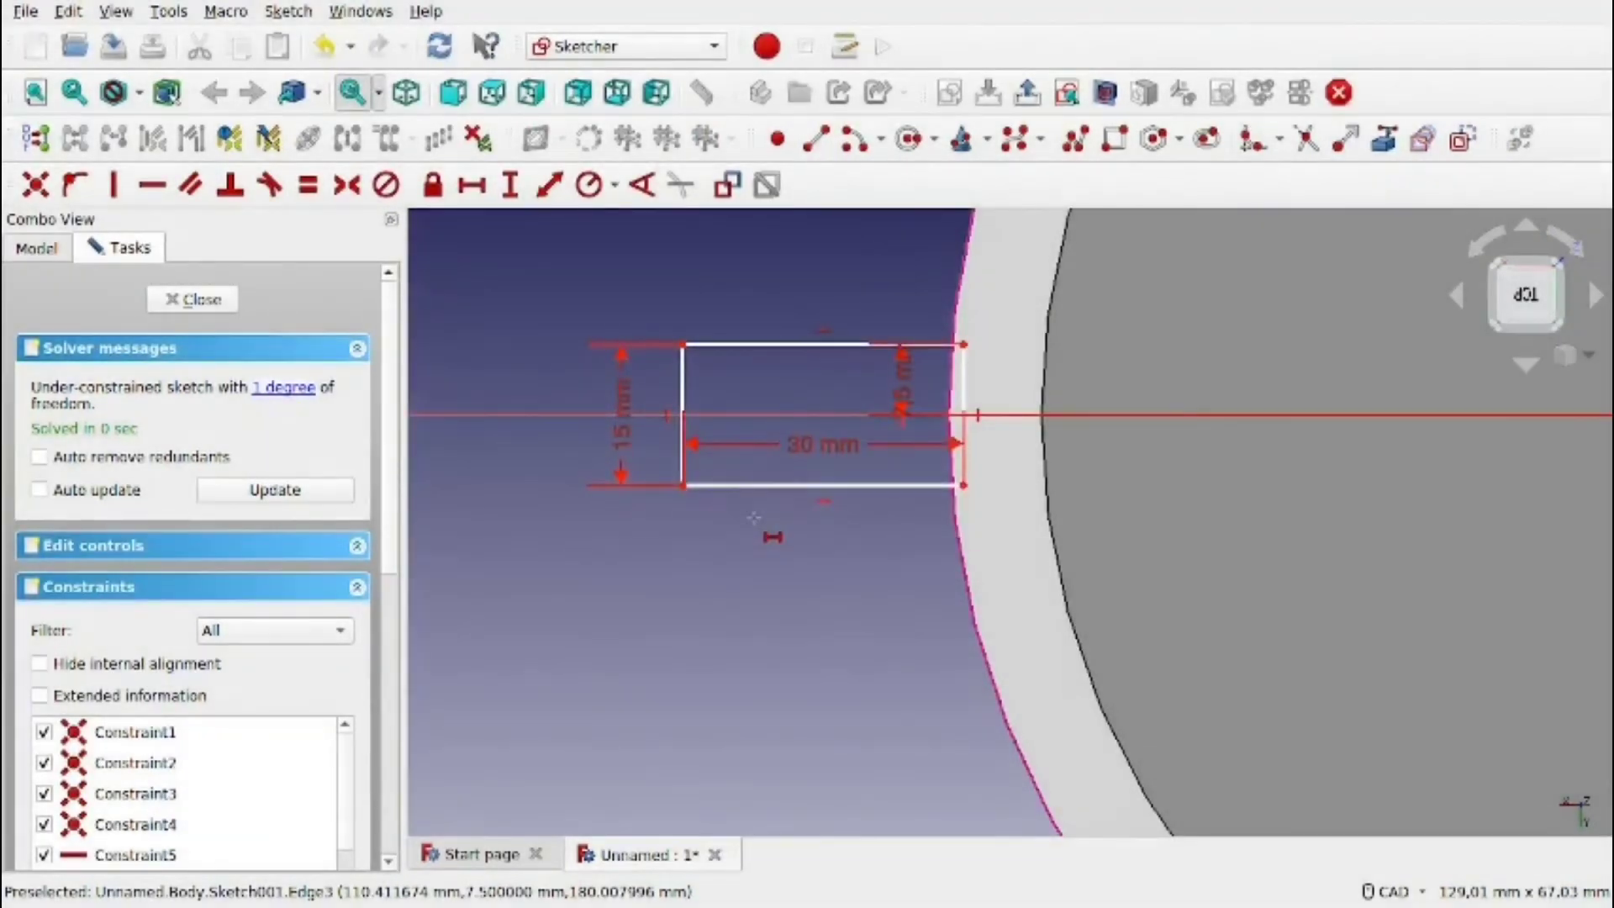
scroll(754, 518, down, 2)
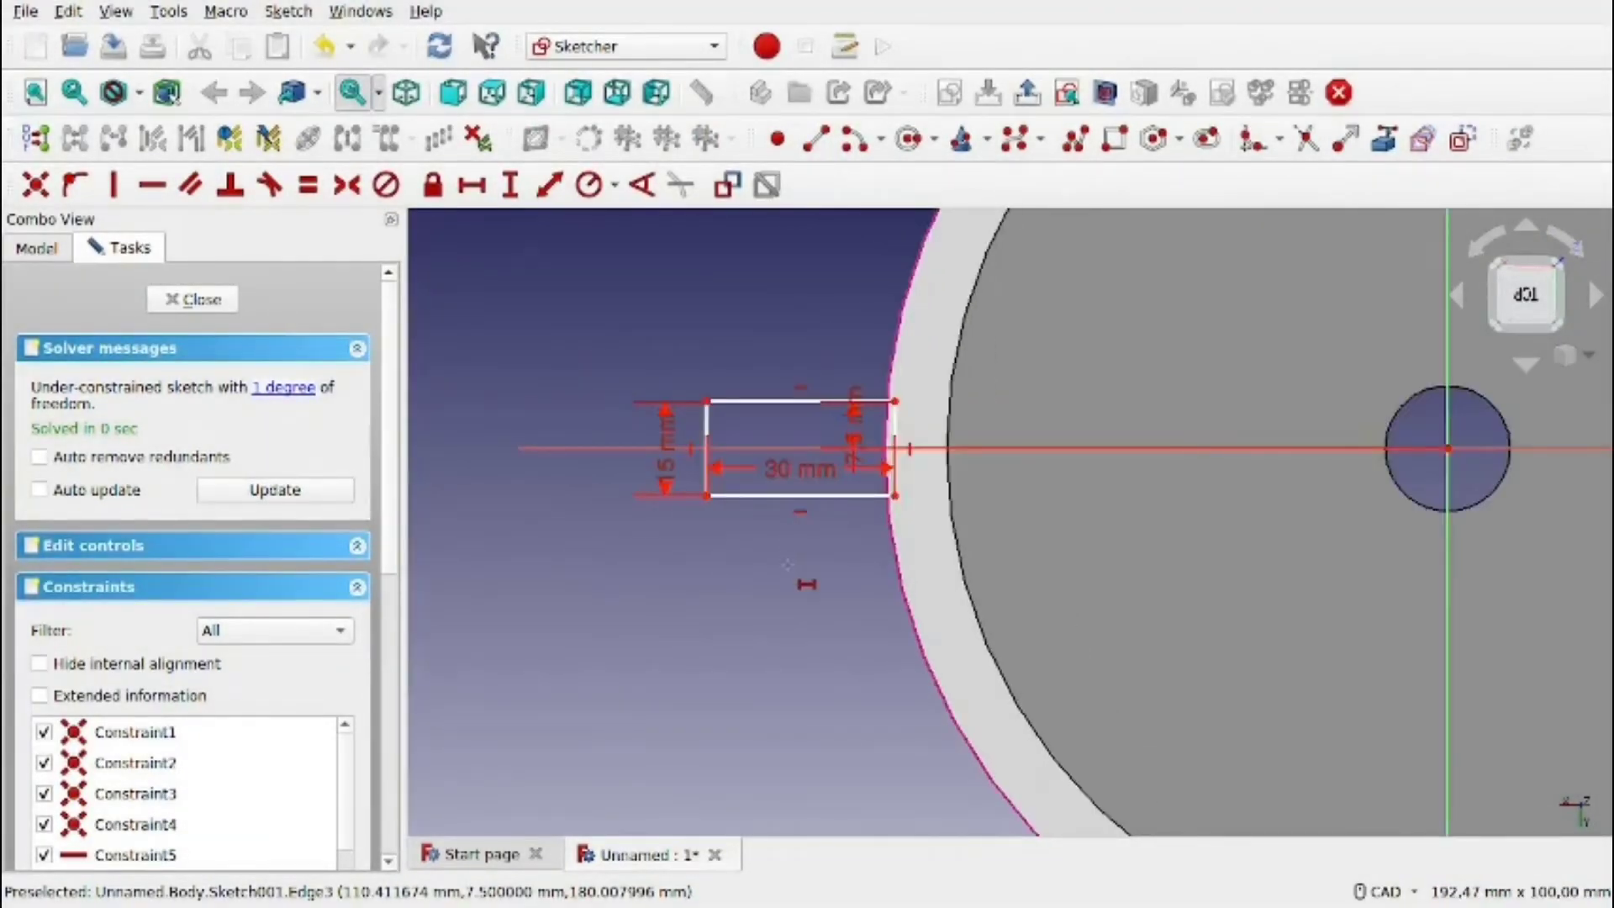
middle_drag(787, 564, 718, 497)
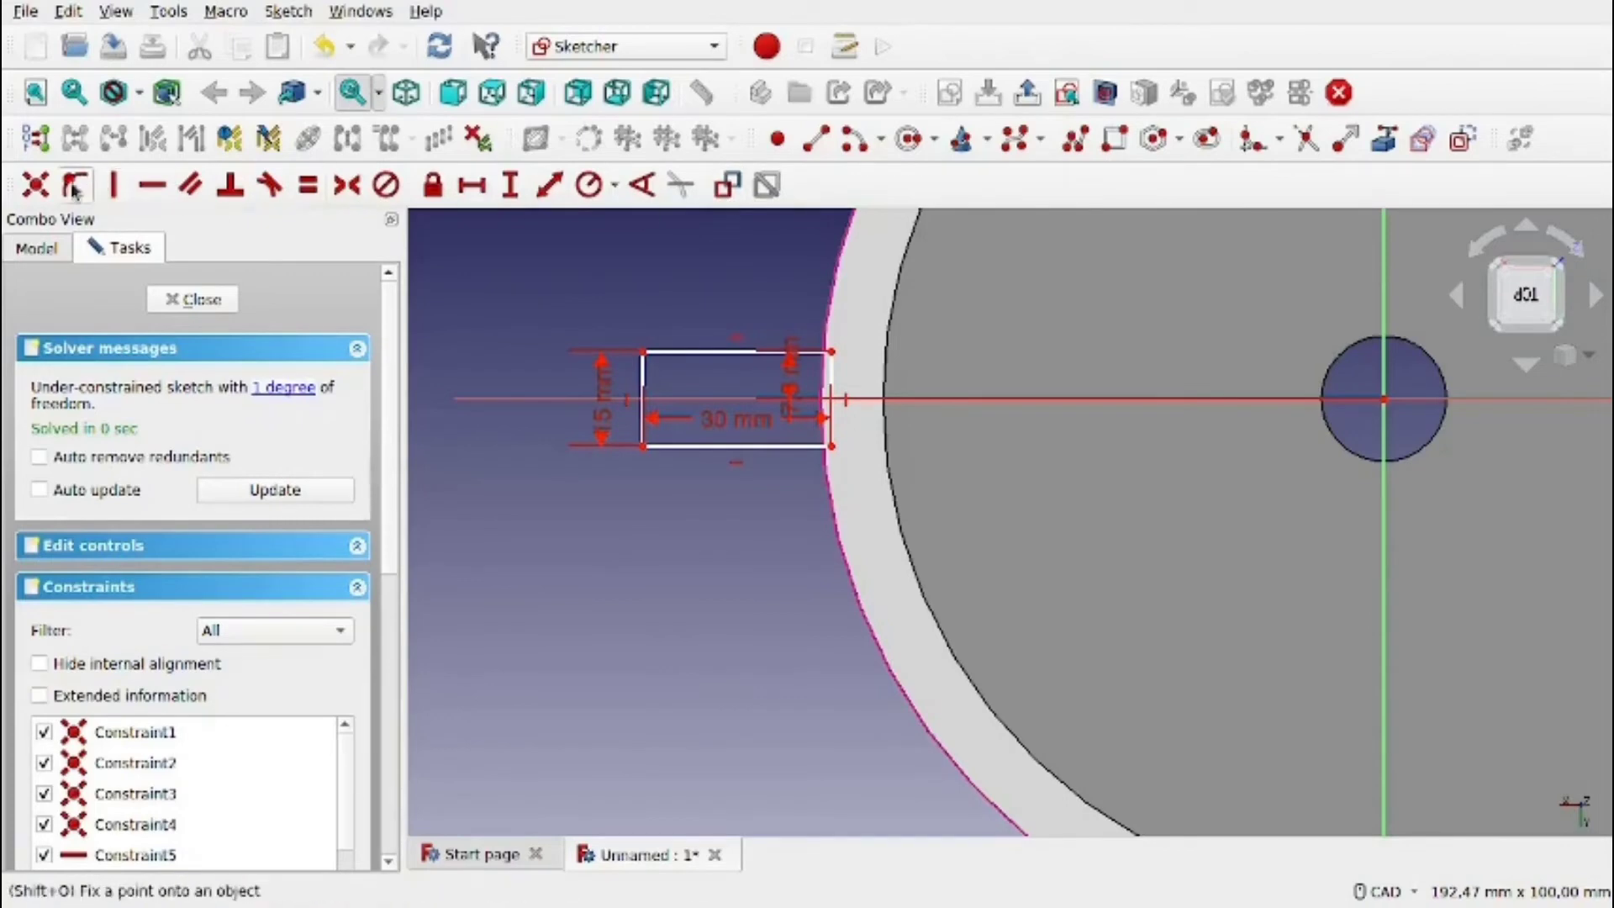
Pin the rectangle's corner onto the linked outer rim edge with Point on object.
click(830, 343)
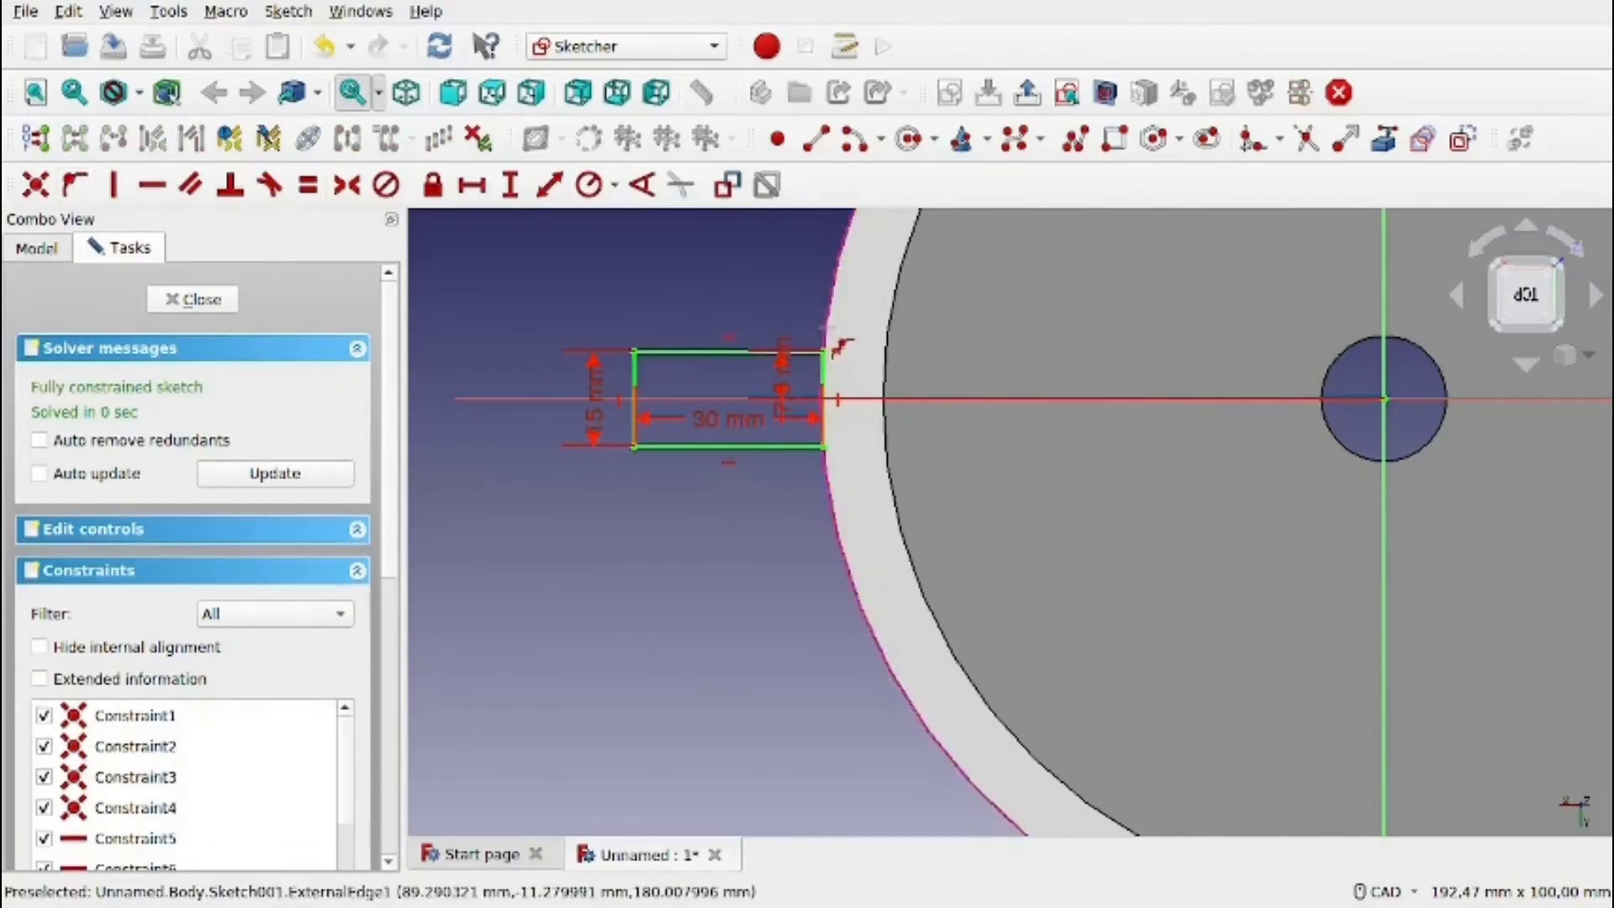
scroll(763, 475, up, 5)
scroll(812, 420, up, 4)
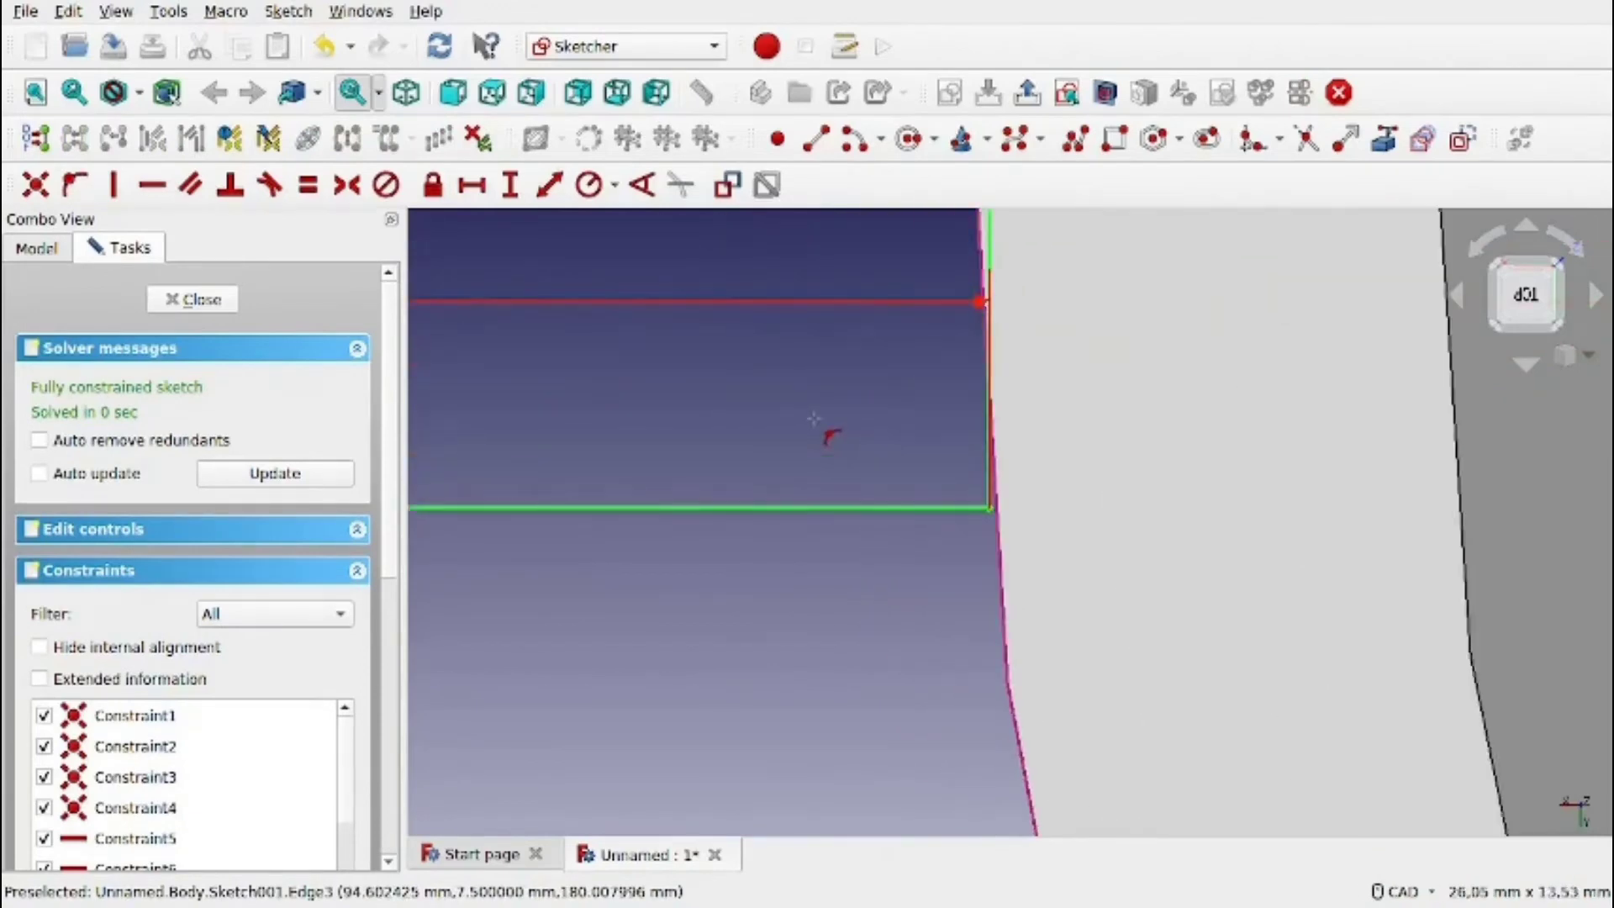
scroll(813, 417, down, 10)
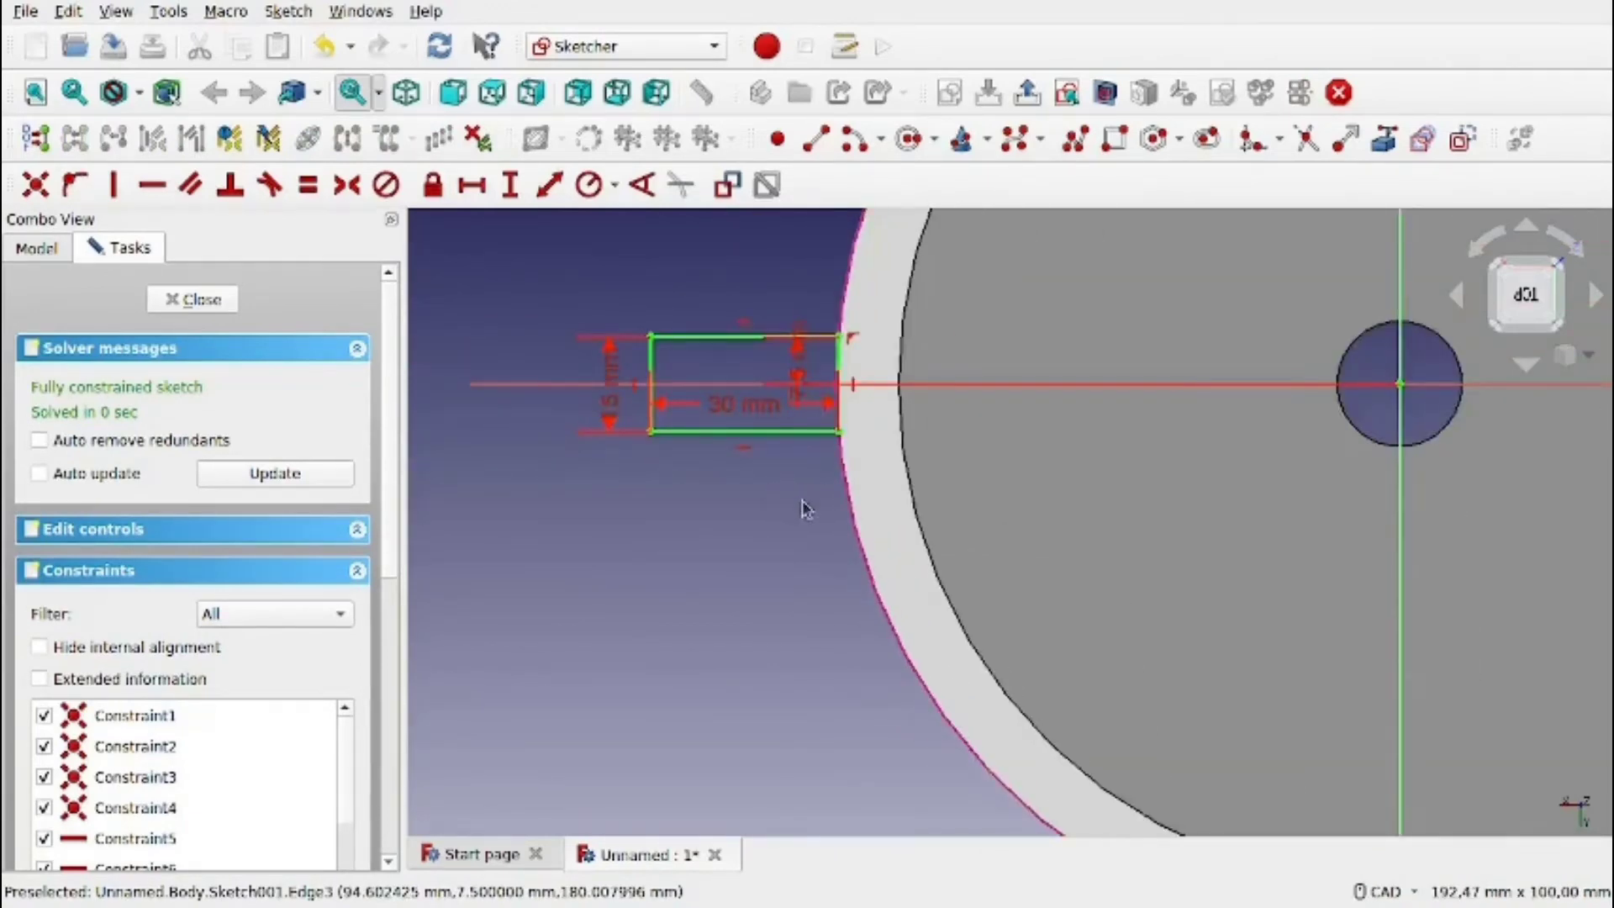
scroll(800, 352, up, 4)
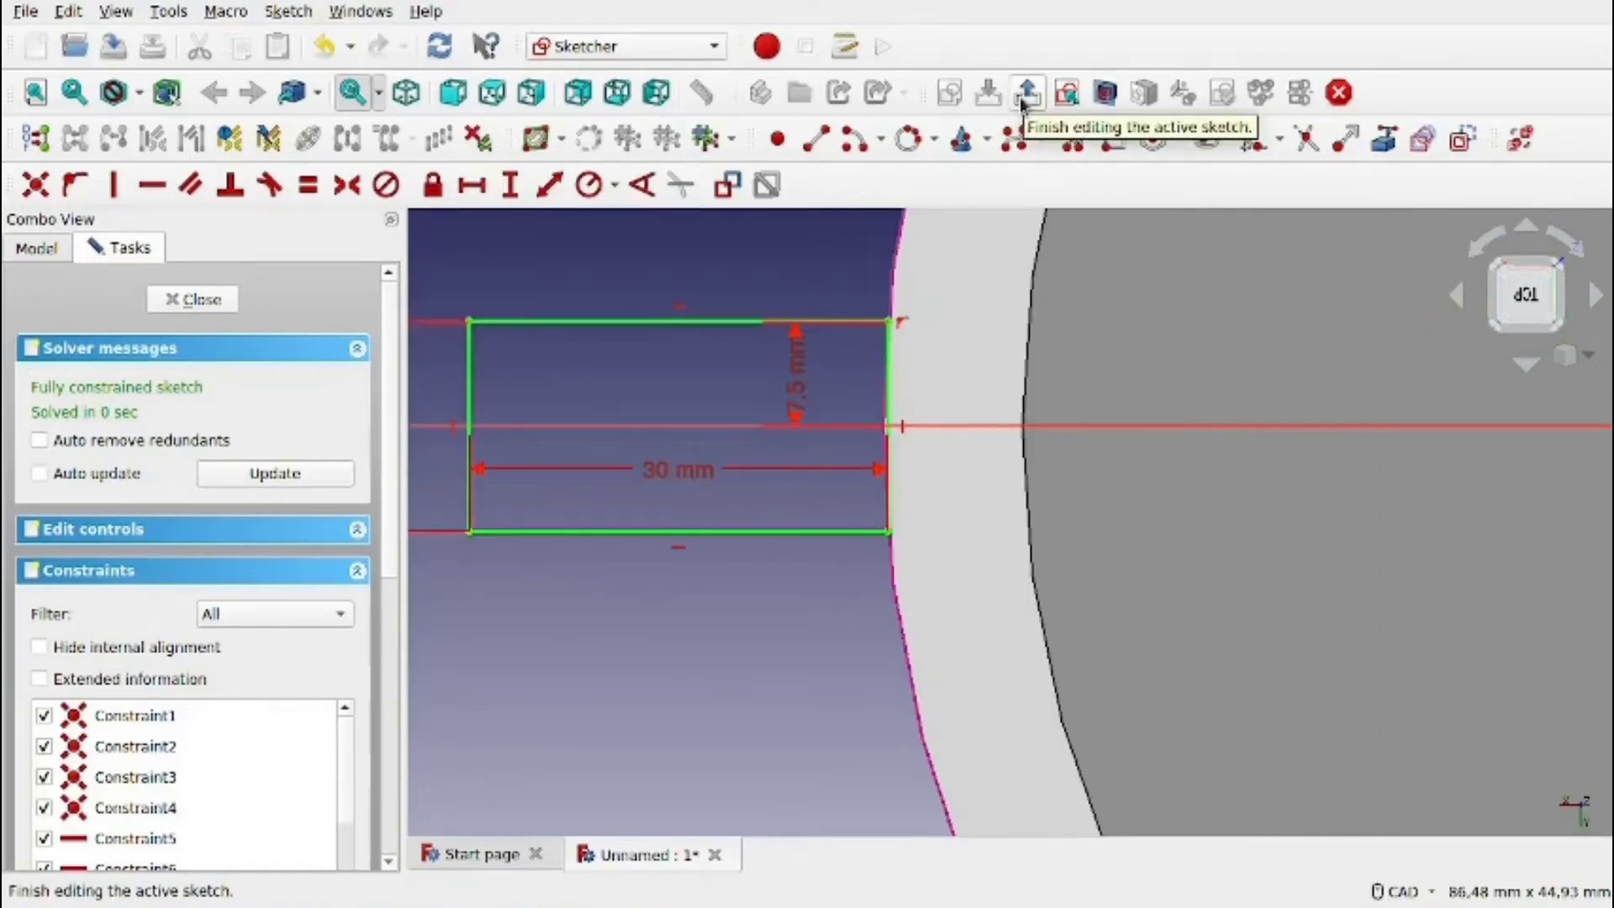
Close Sketch001 and pad it with Dimension extent and Reversed checked.
click(1024, 95)
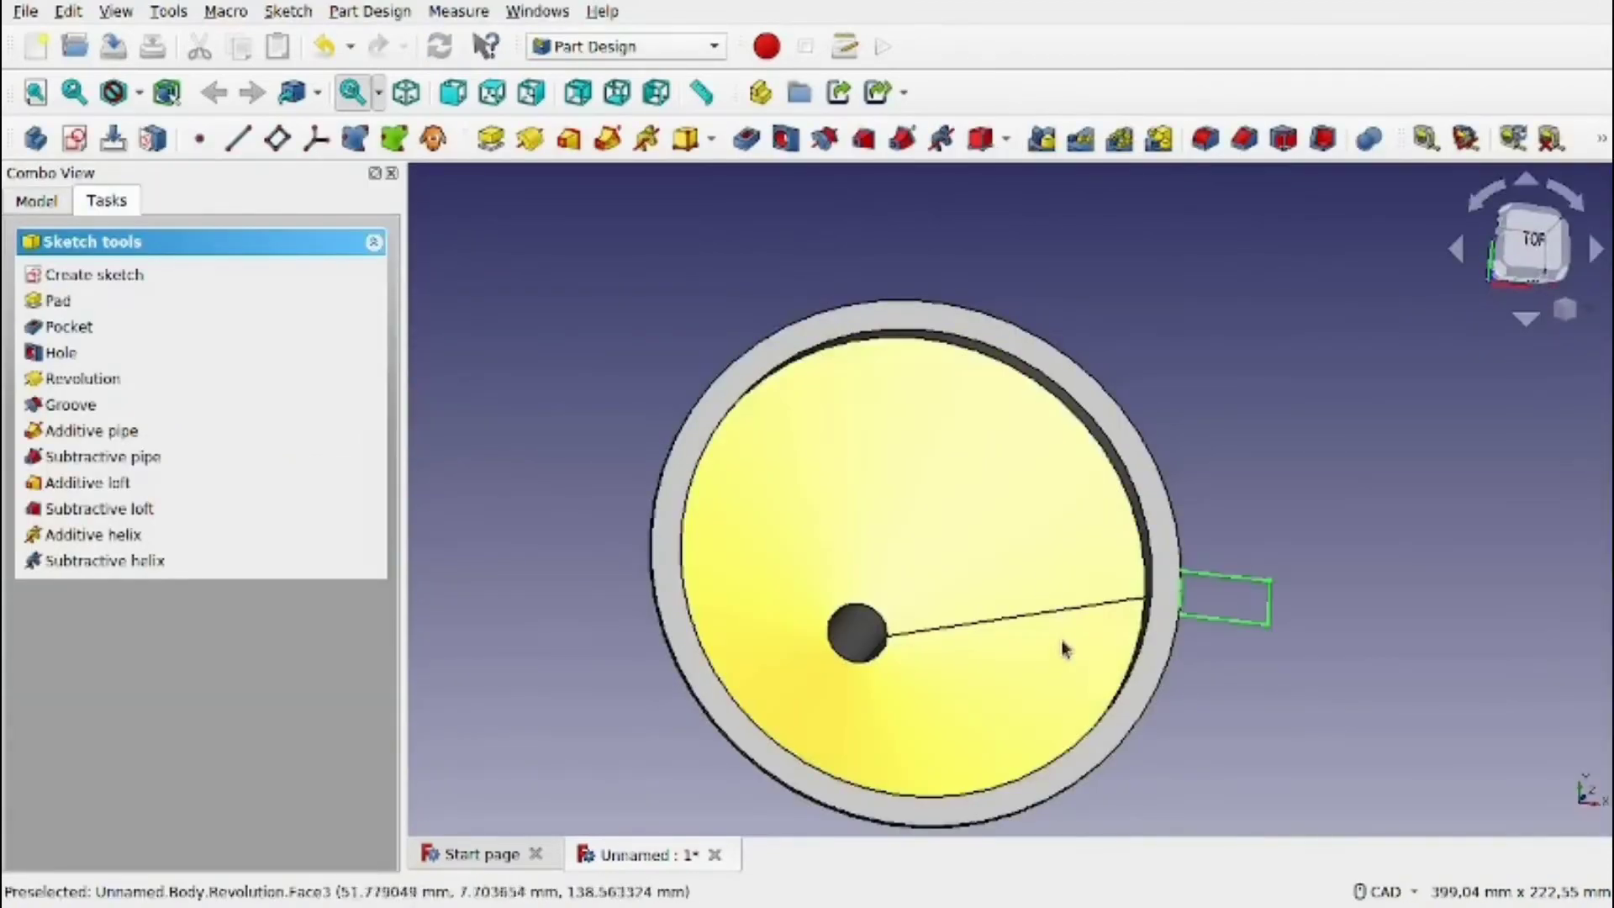
scroll(1223, 653, up, 4)
scroll(1223, 653, up, 2)
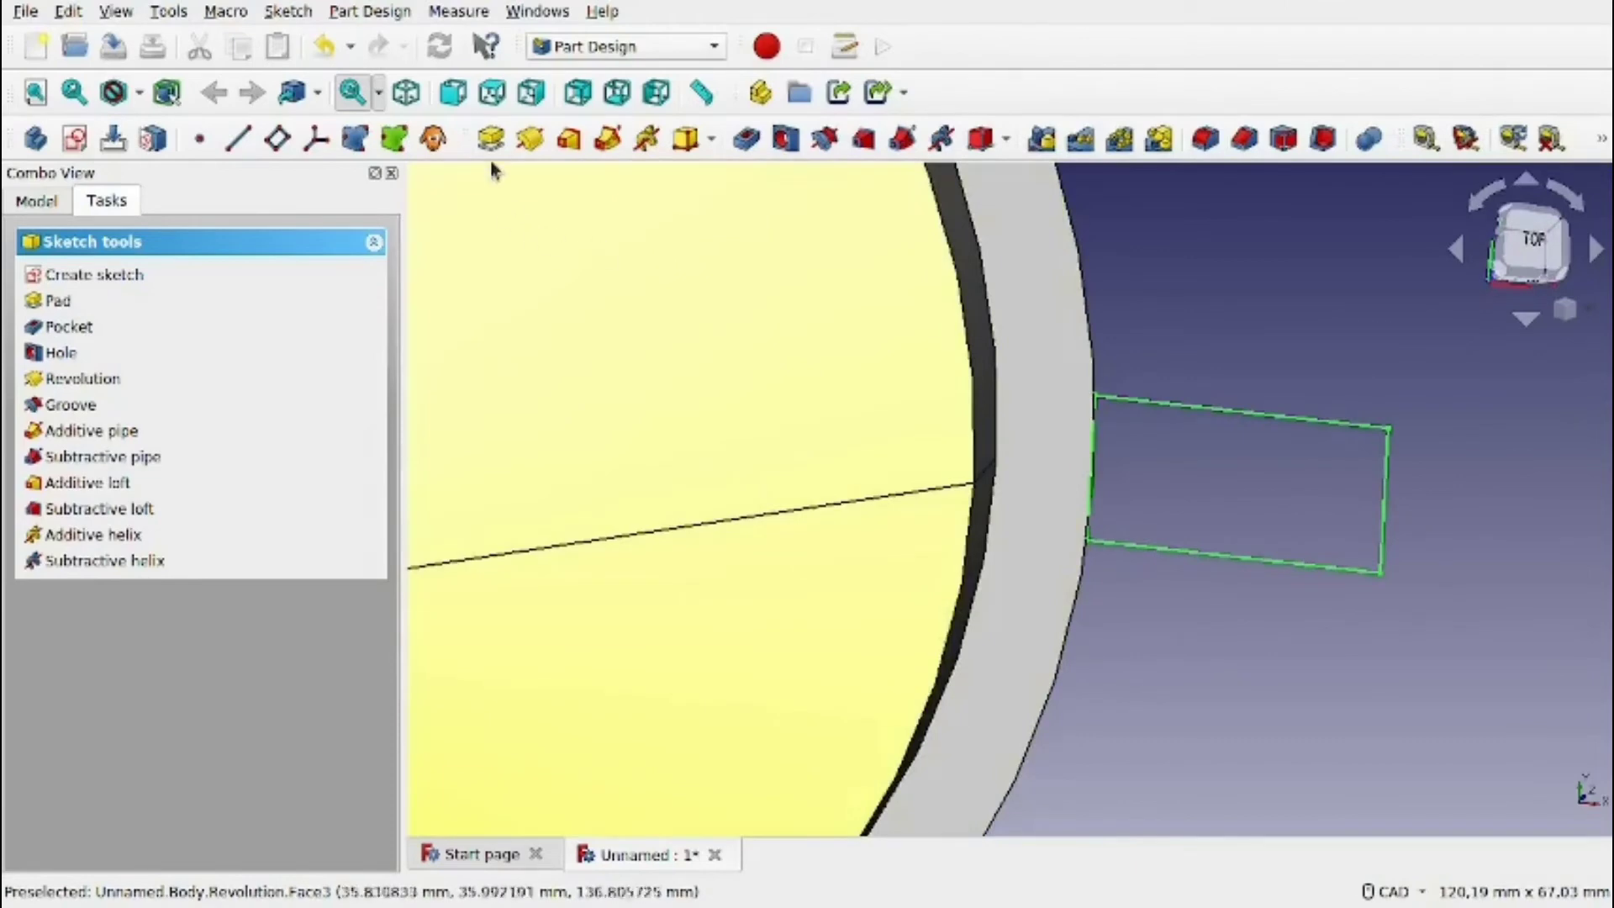
click(491, 138)
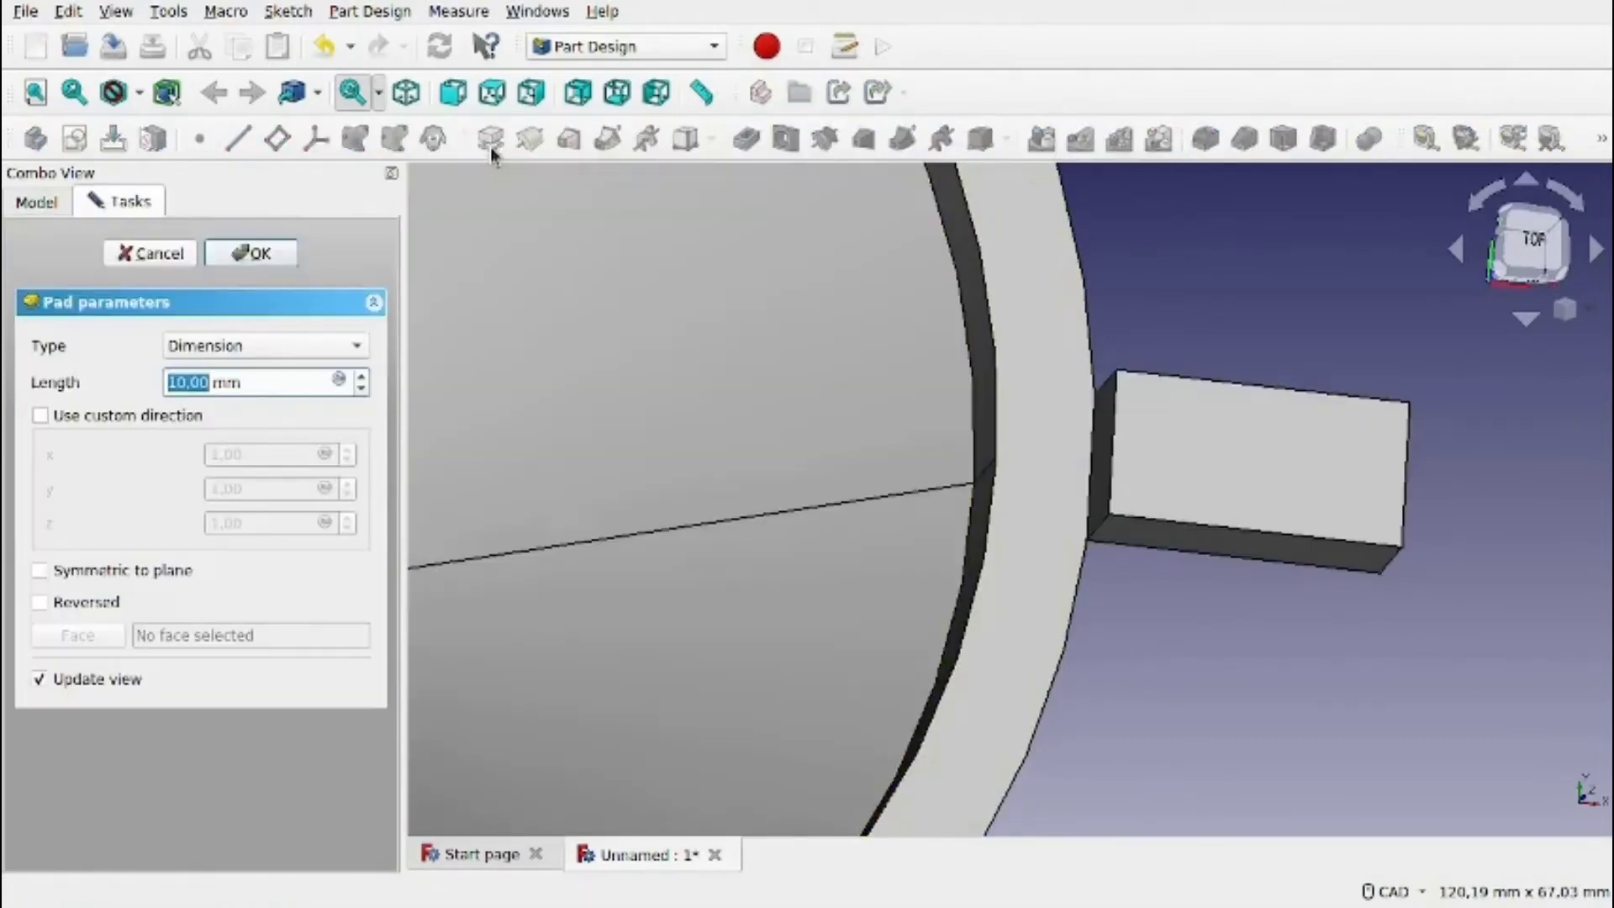
click(256, 349)
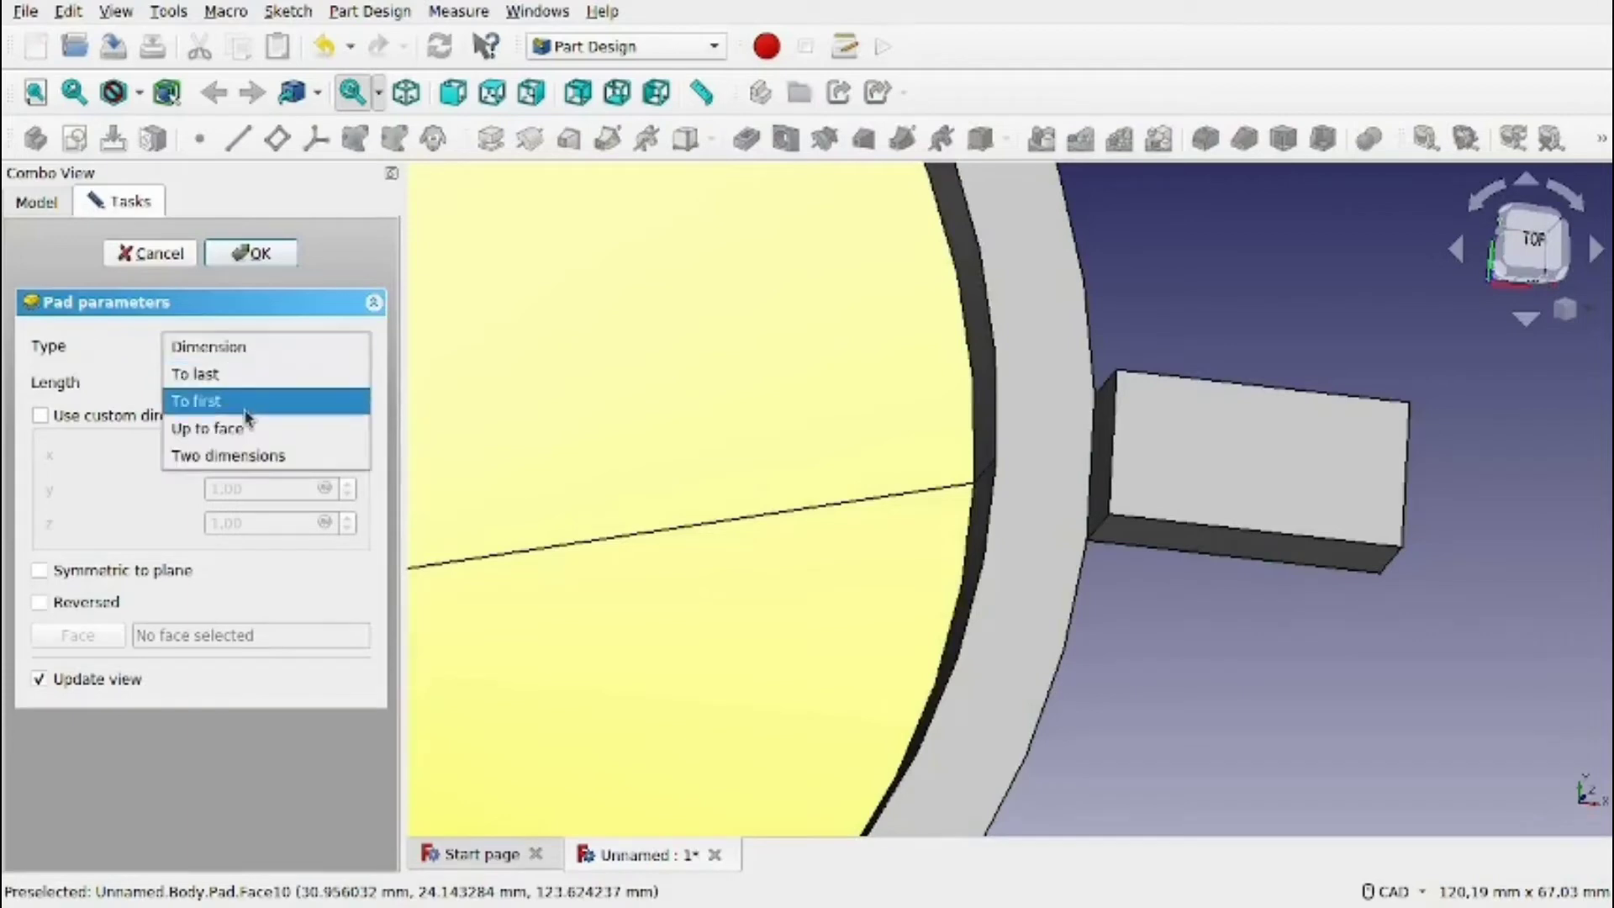
click(66, 509)
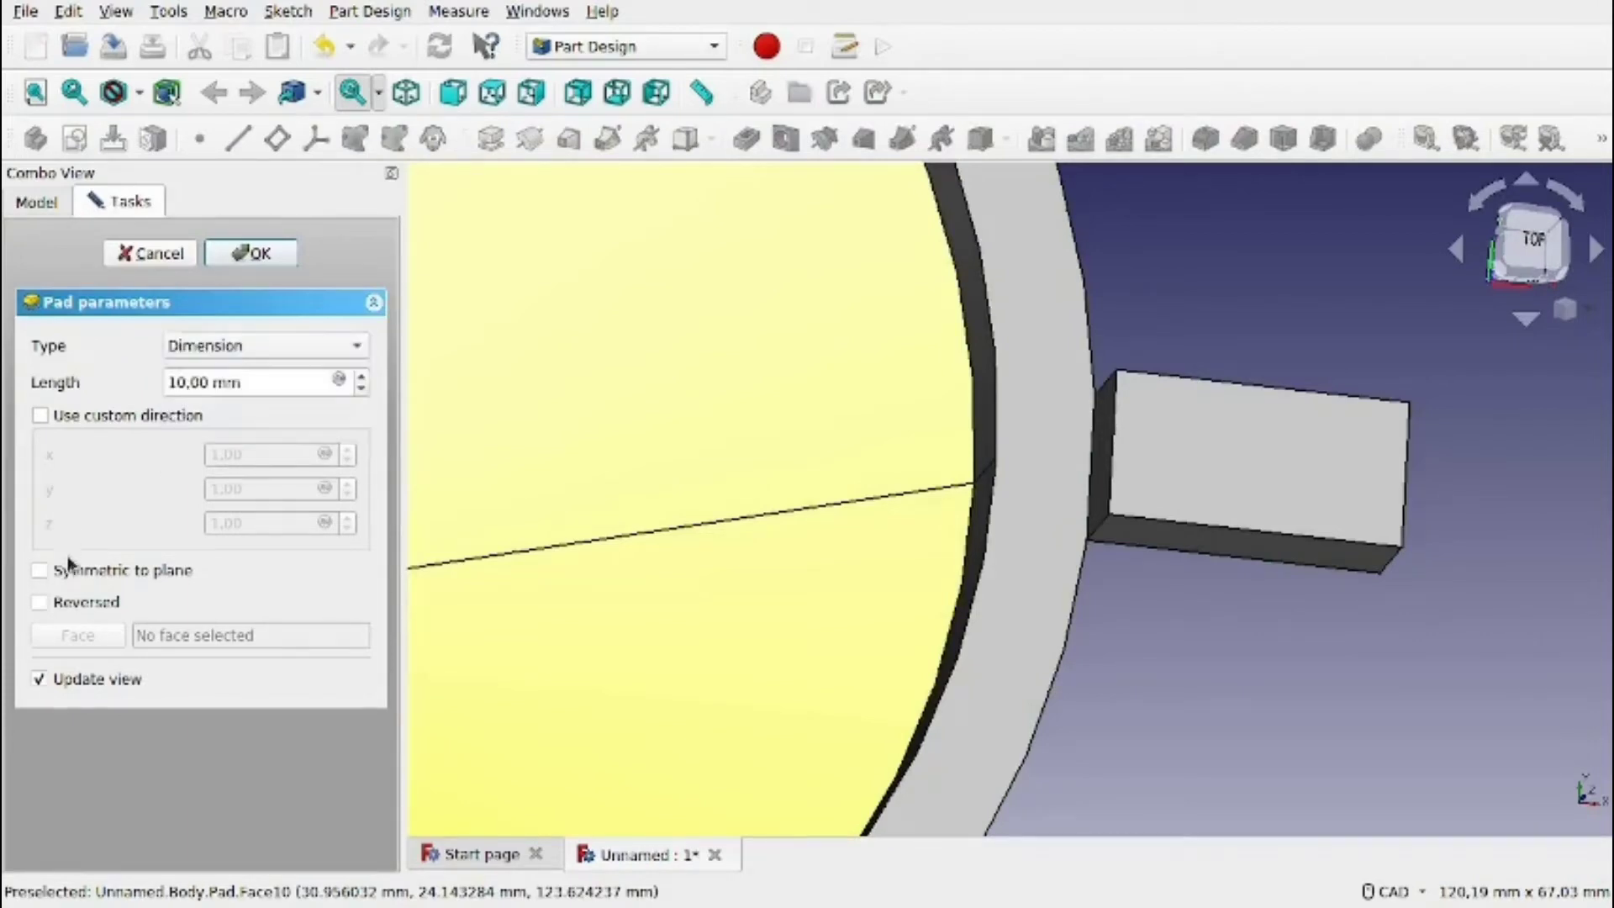
click(40, 602)
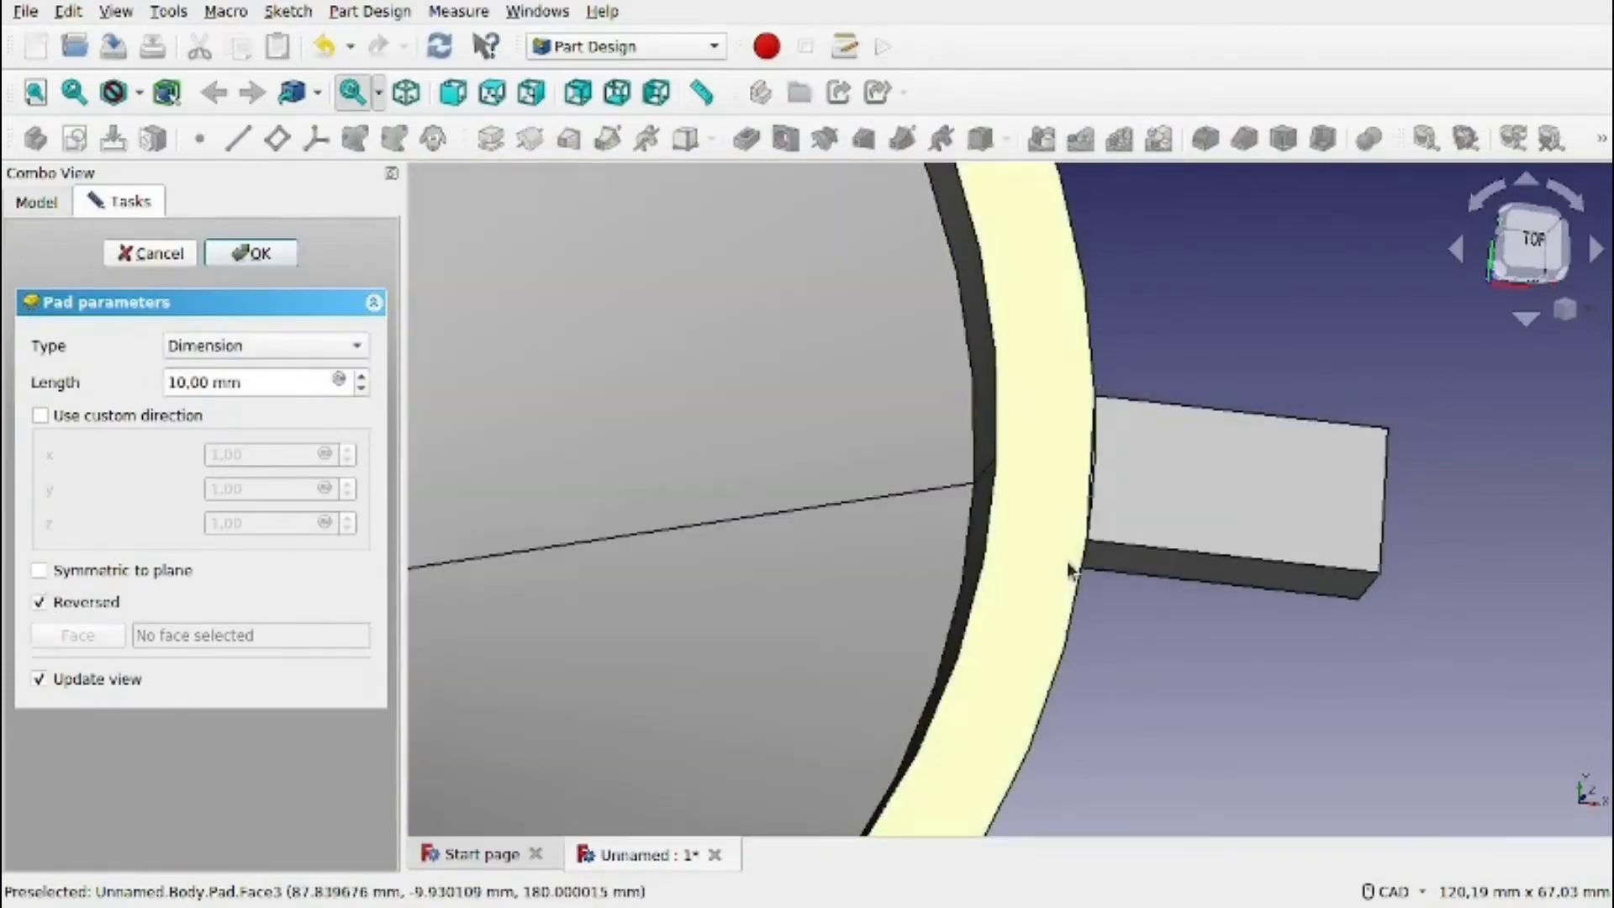
middle_drag(1070, 566, 897, 451)
Set the pad length to 2 mm and confirm the reversed tab pad.
click(301, 376)
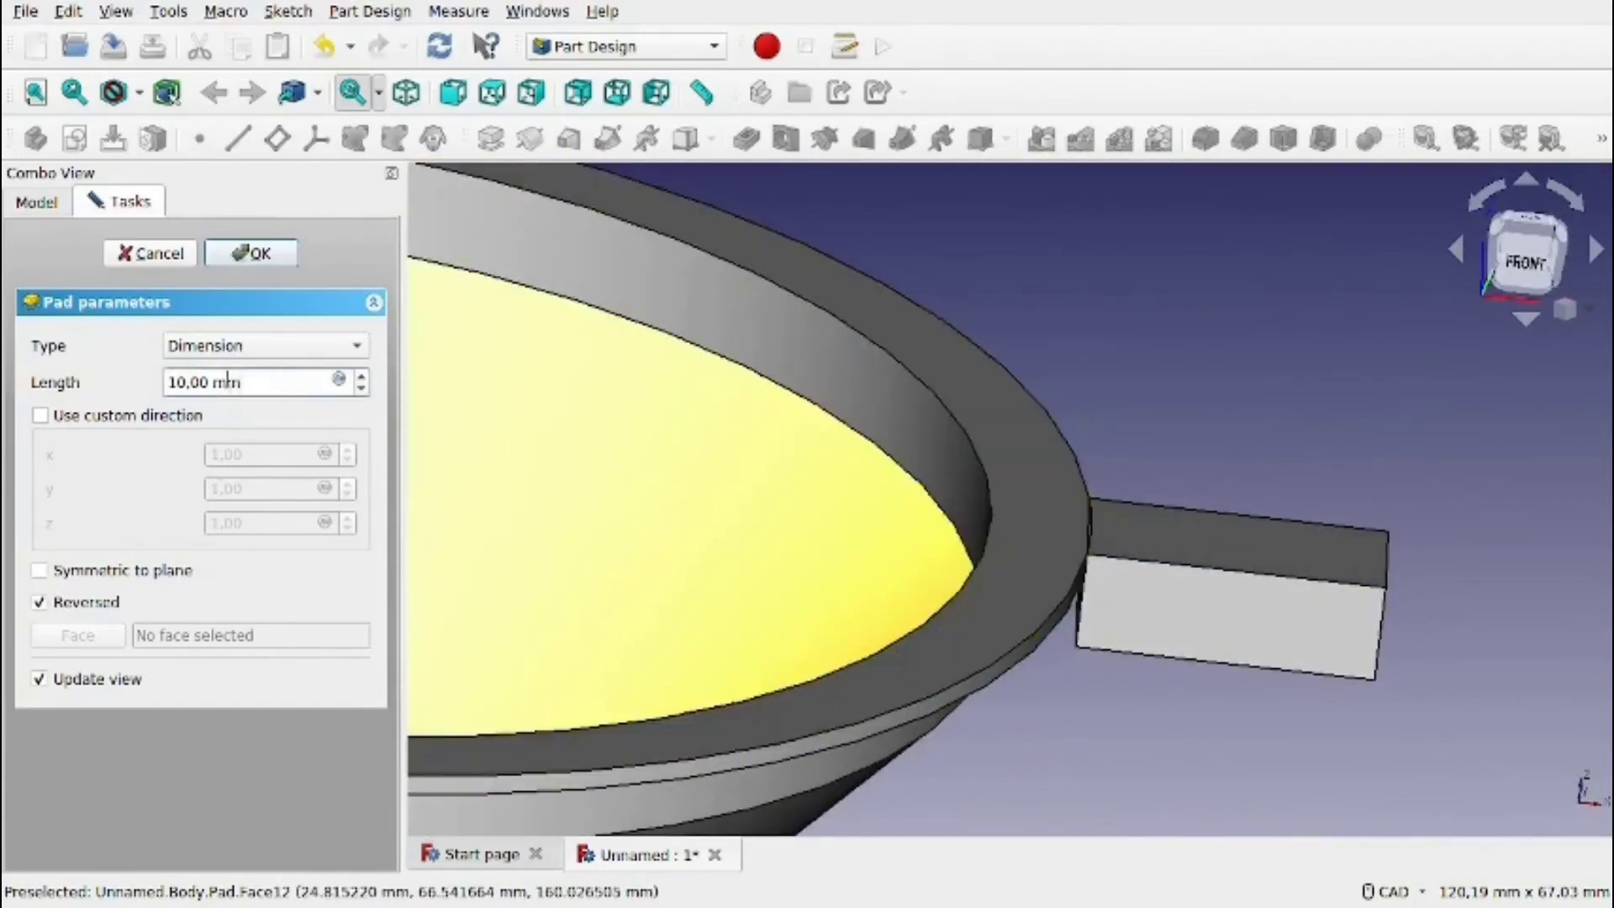
key(ctrl+a)
text(2)
key(Tab)
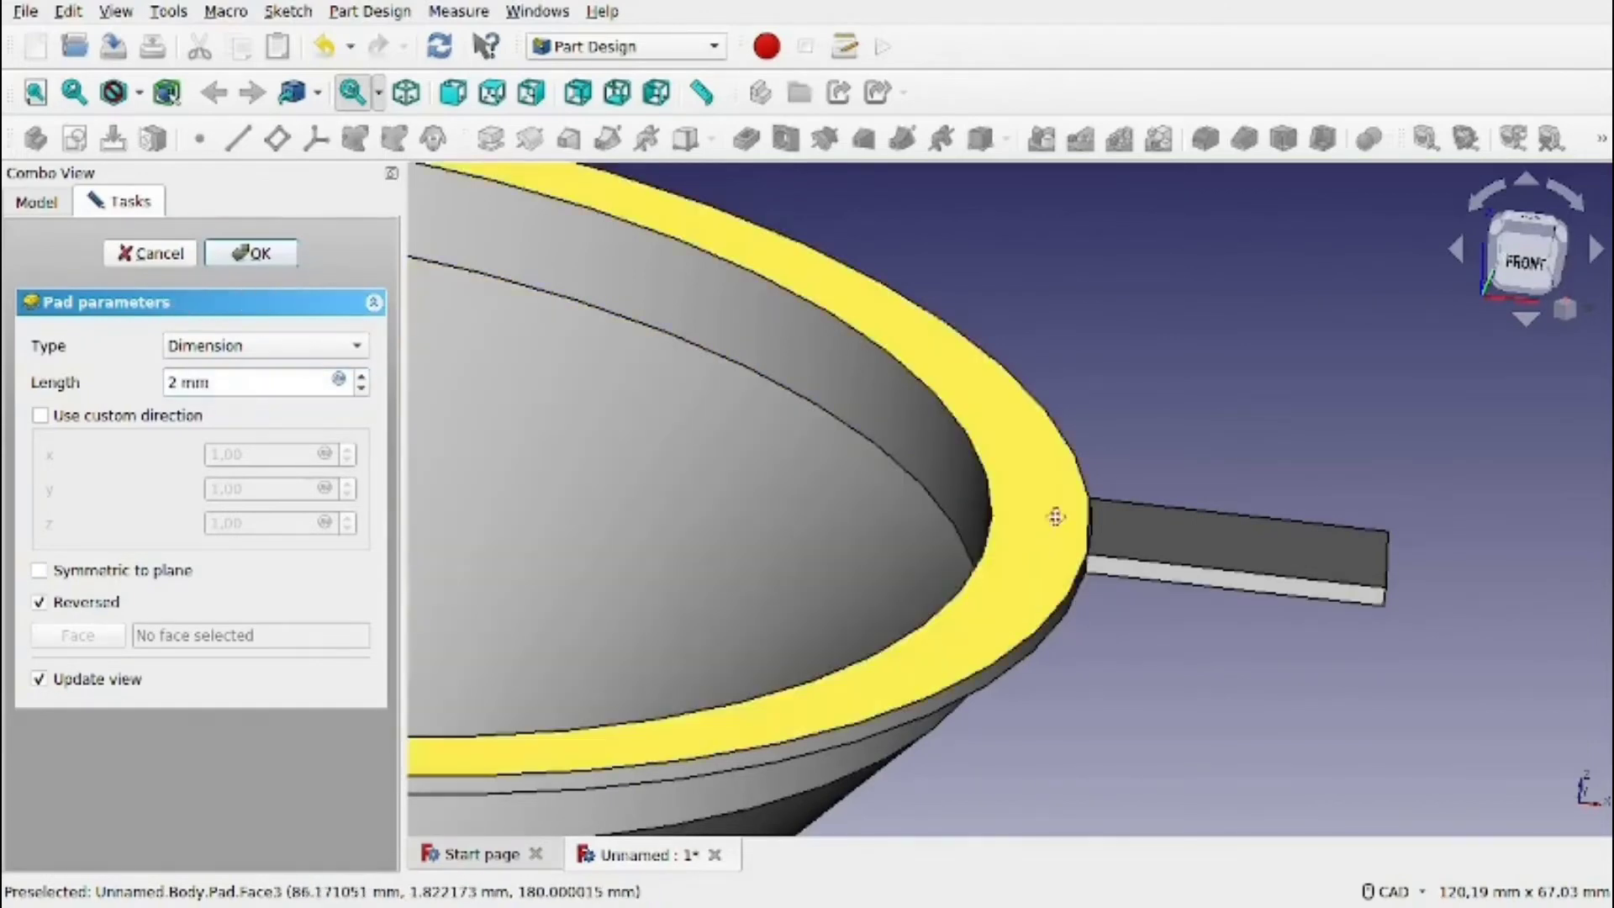
middle_drag(1055, 515, 963, 622)
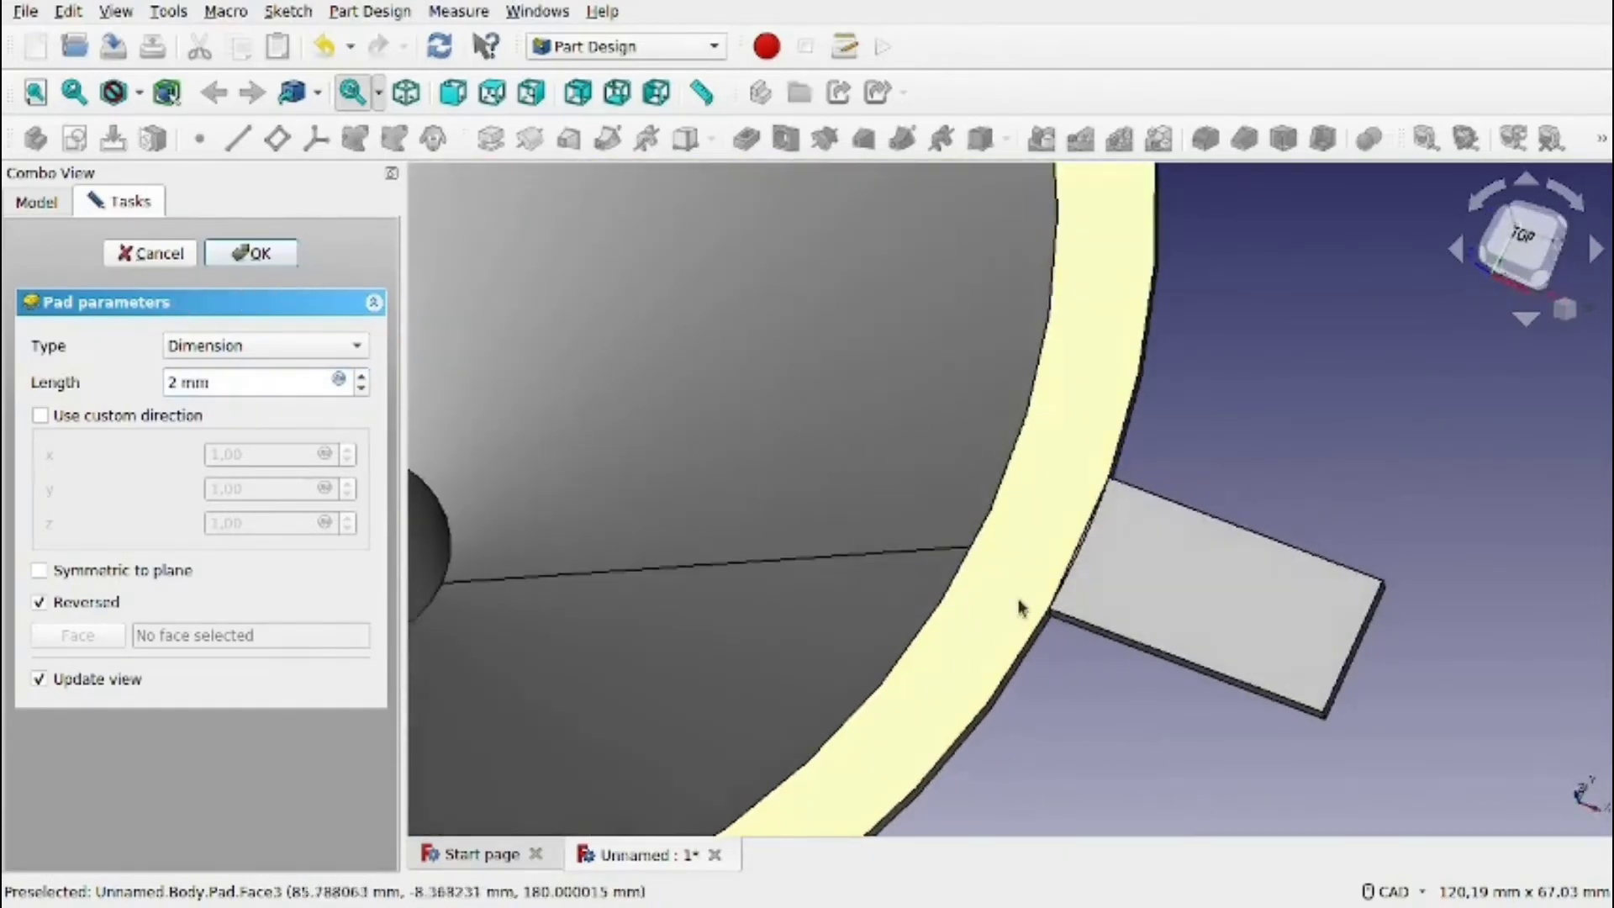
scroll(1189, 588, up, 3)
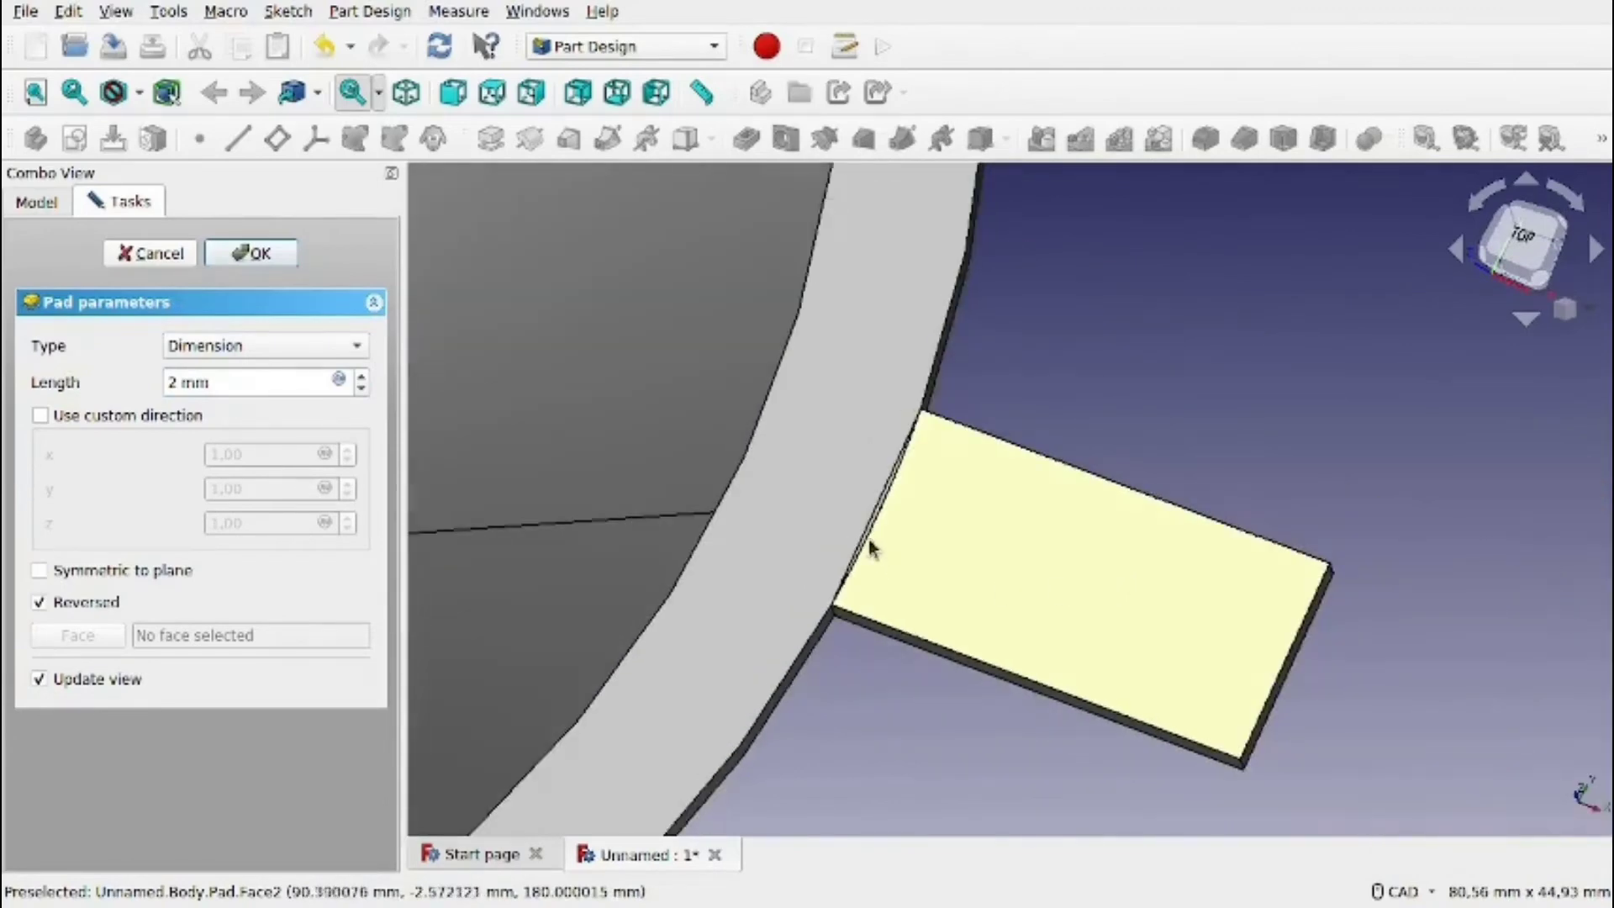
scroll(868, 547, down, 3)
click(254, 256)
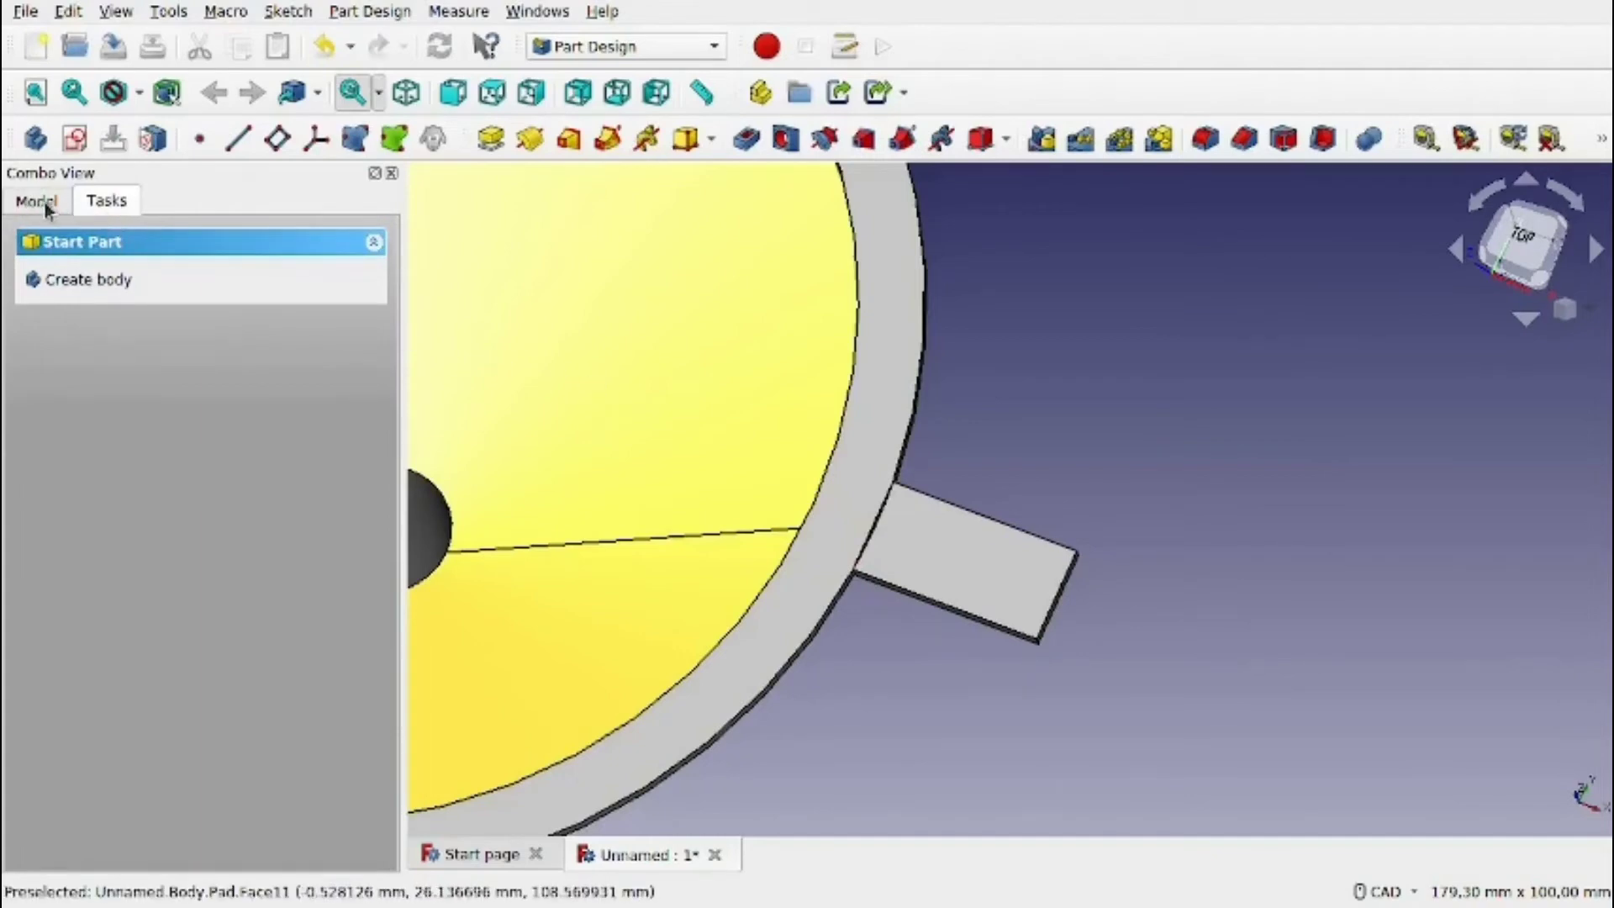
Set the Pad feature's Refine property to true in its Data properties.
middle_drag(879, 540, 991, 678)
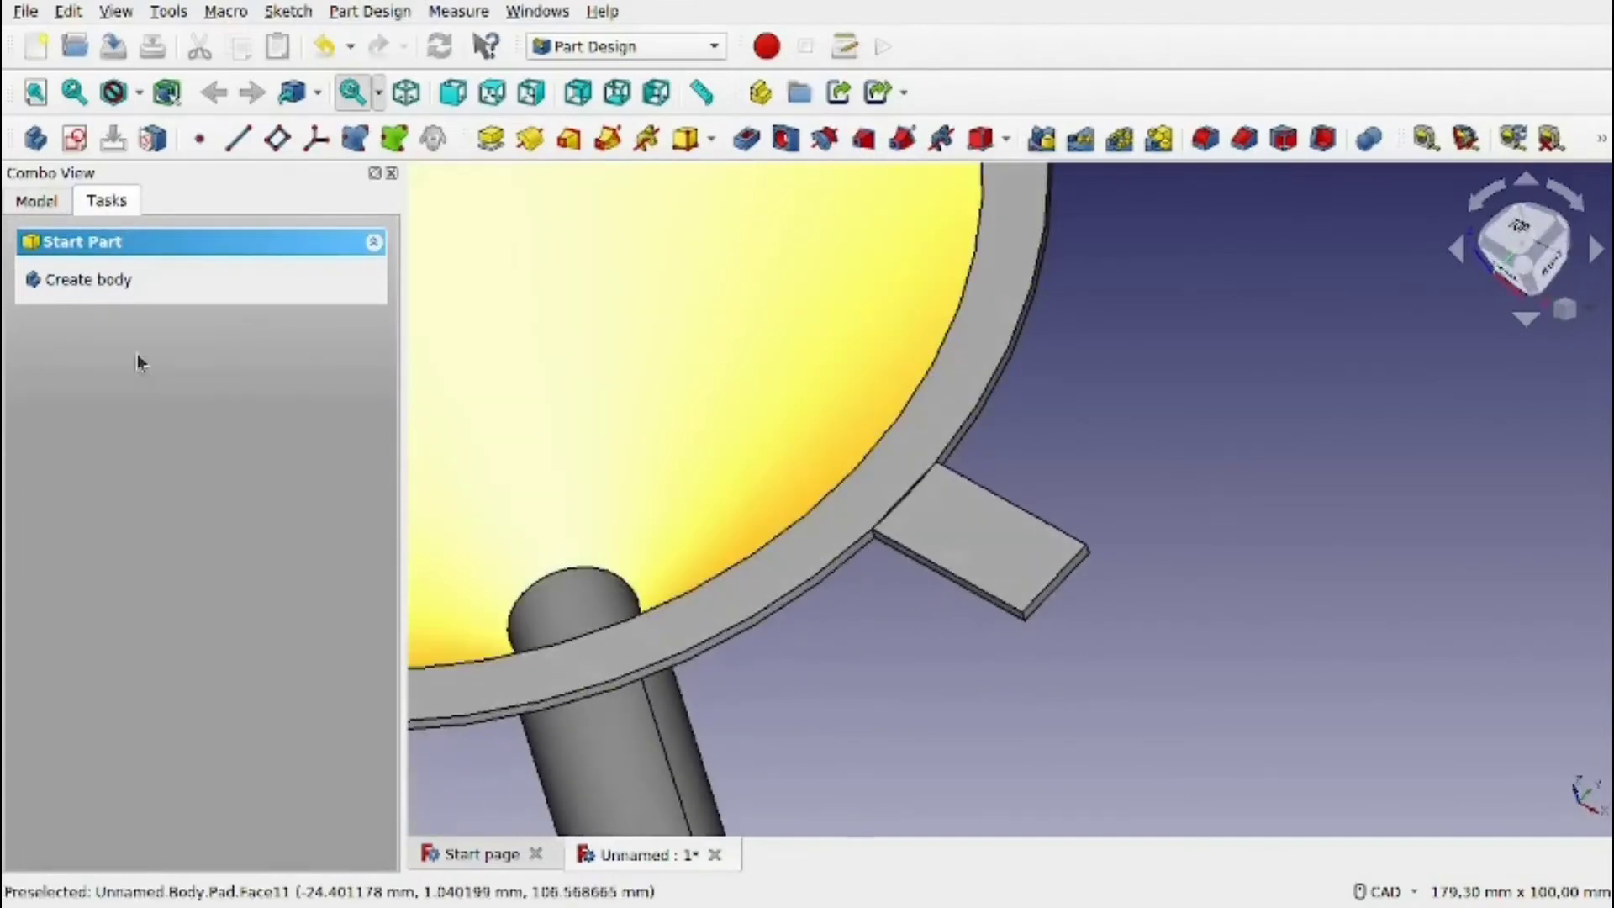
click(34, 202)
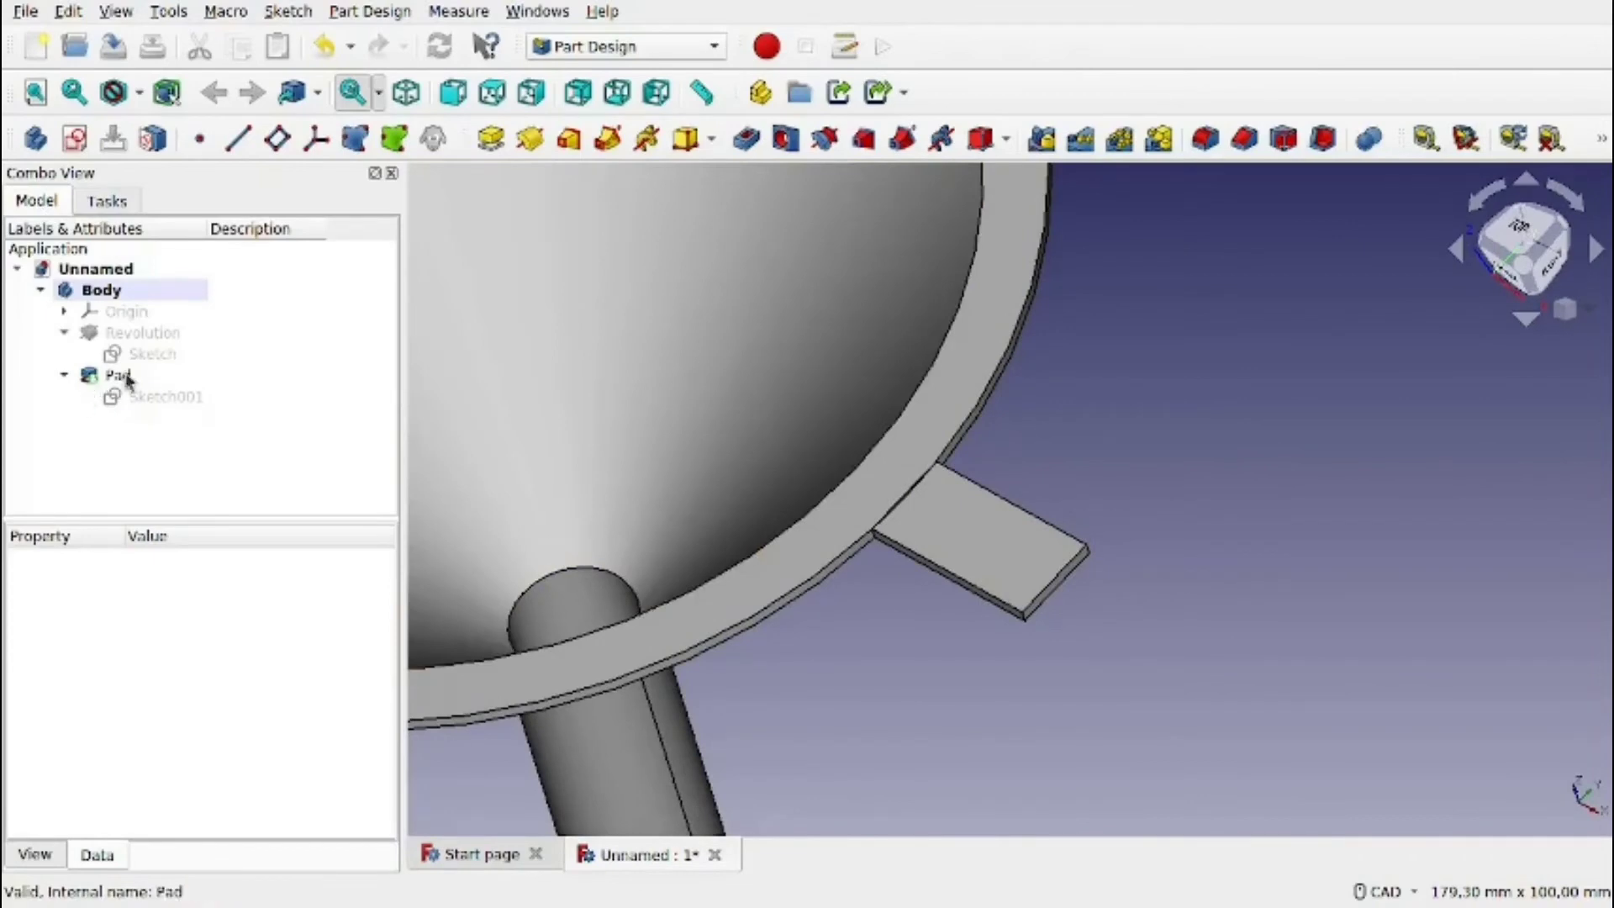
click(123, 374)
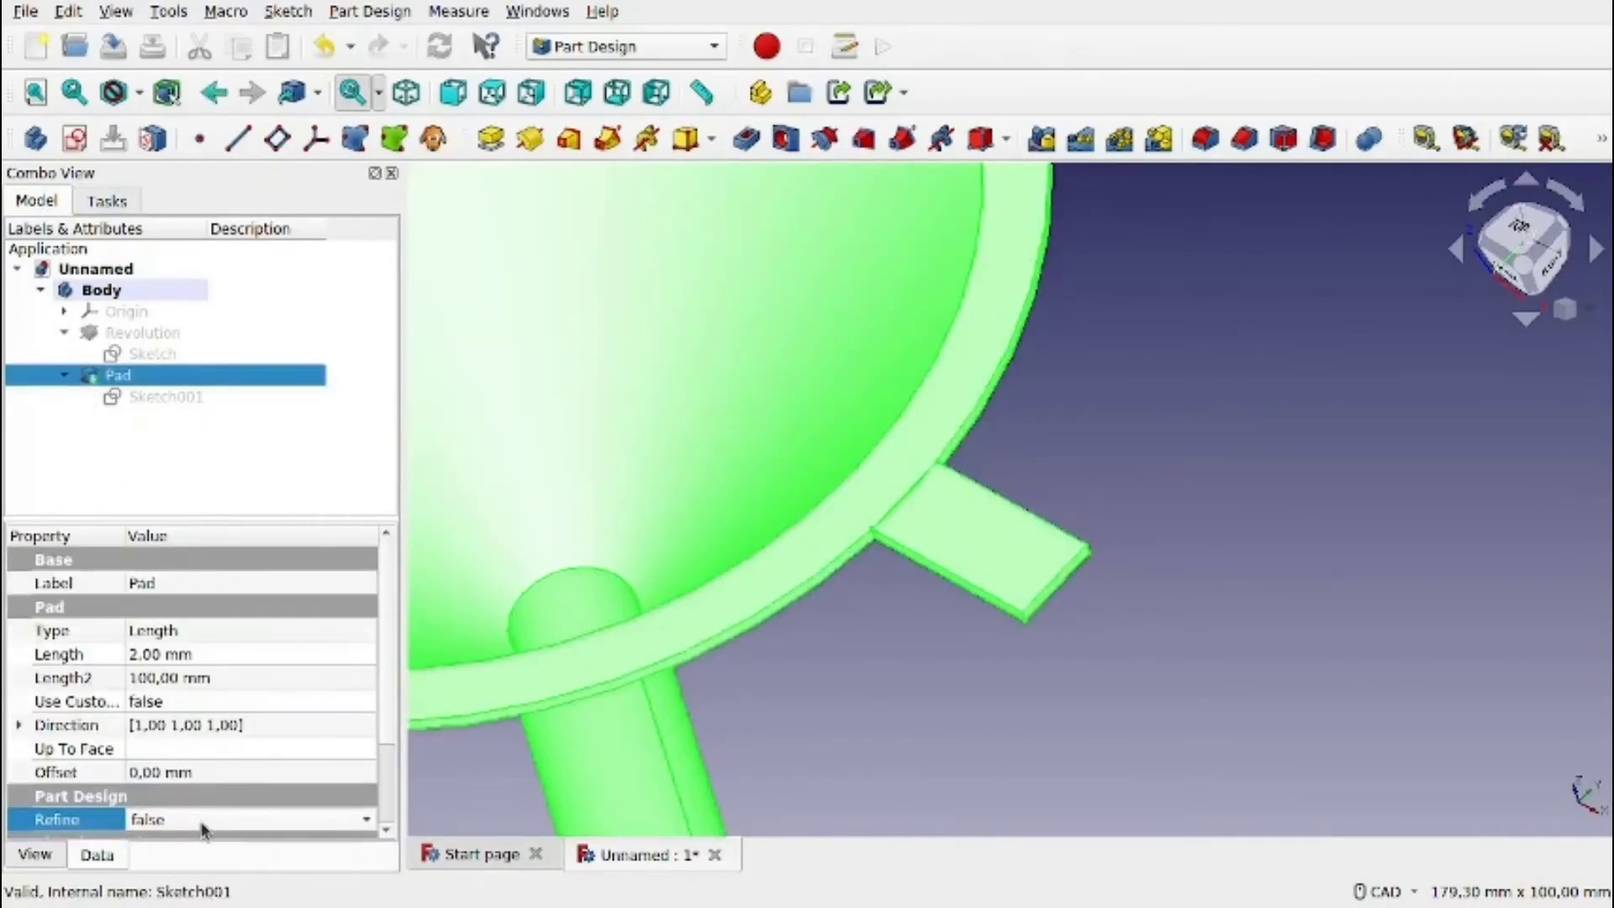
click(239, 821)
click(244, 843)
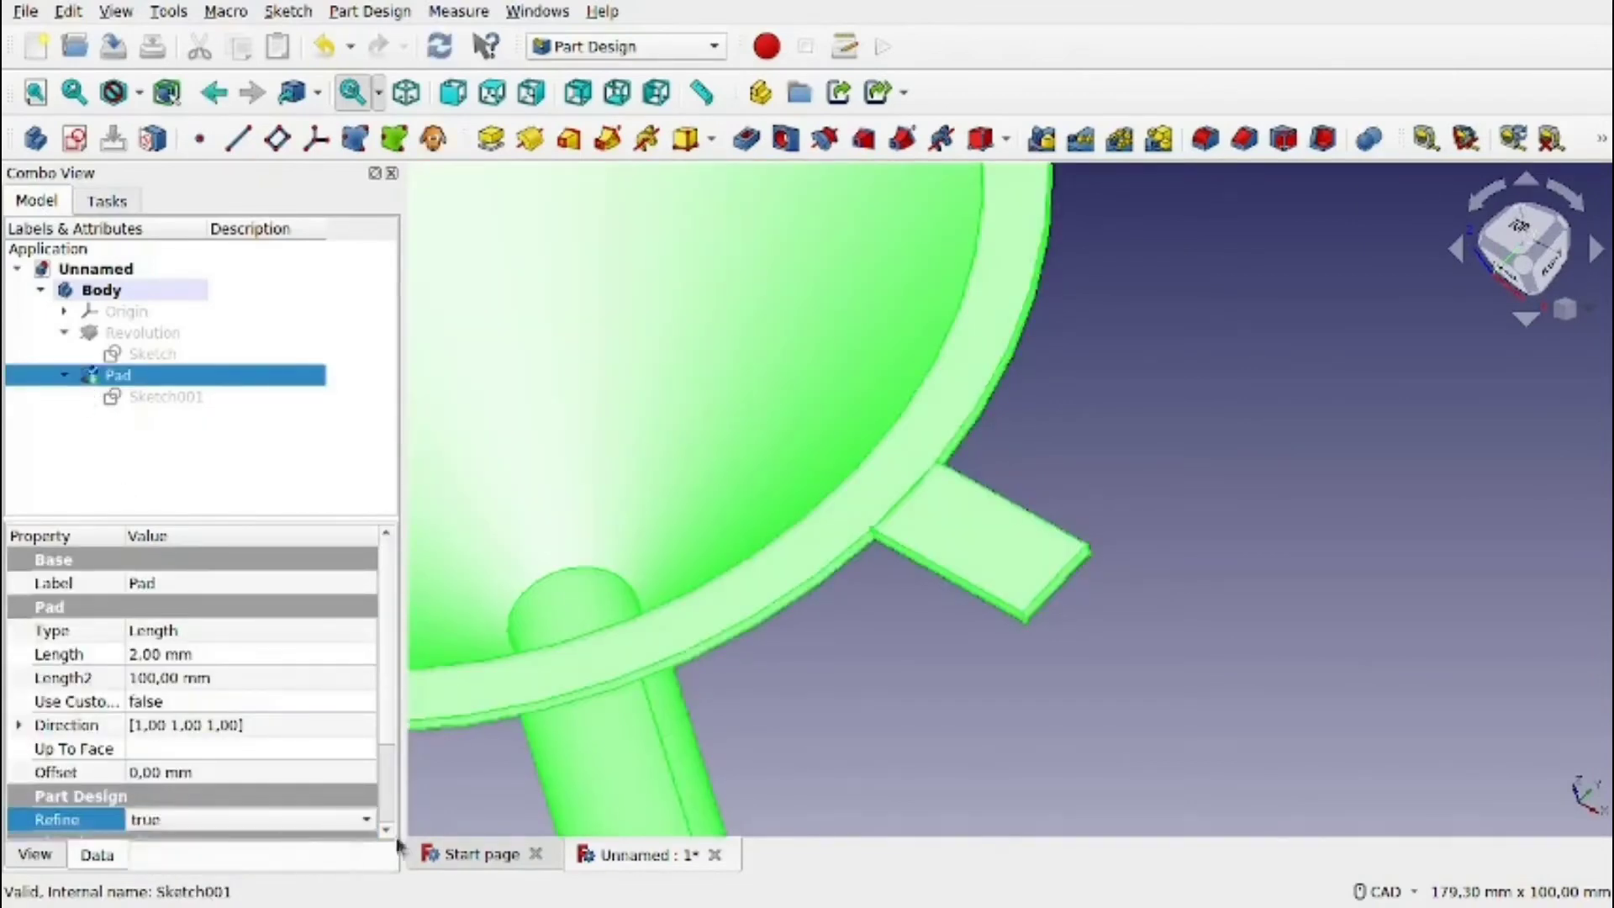
click(252, 433)
click(929, 533)
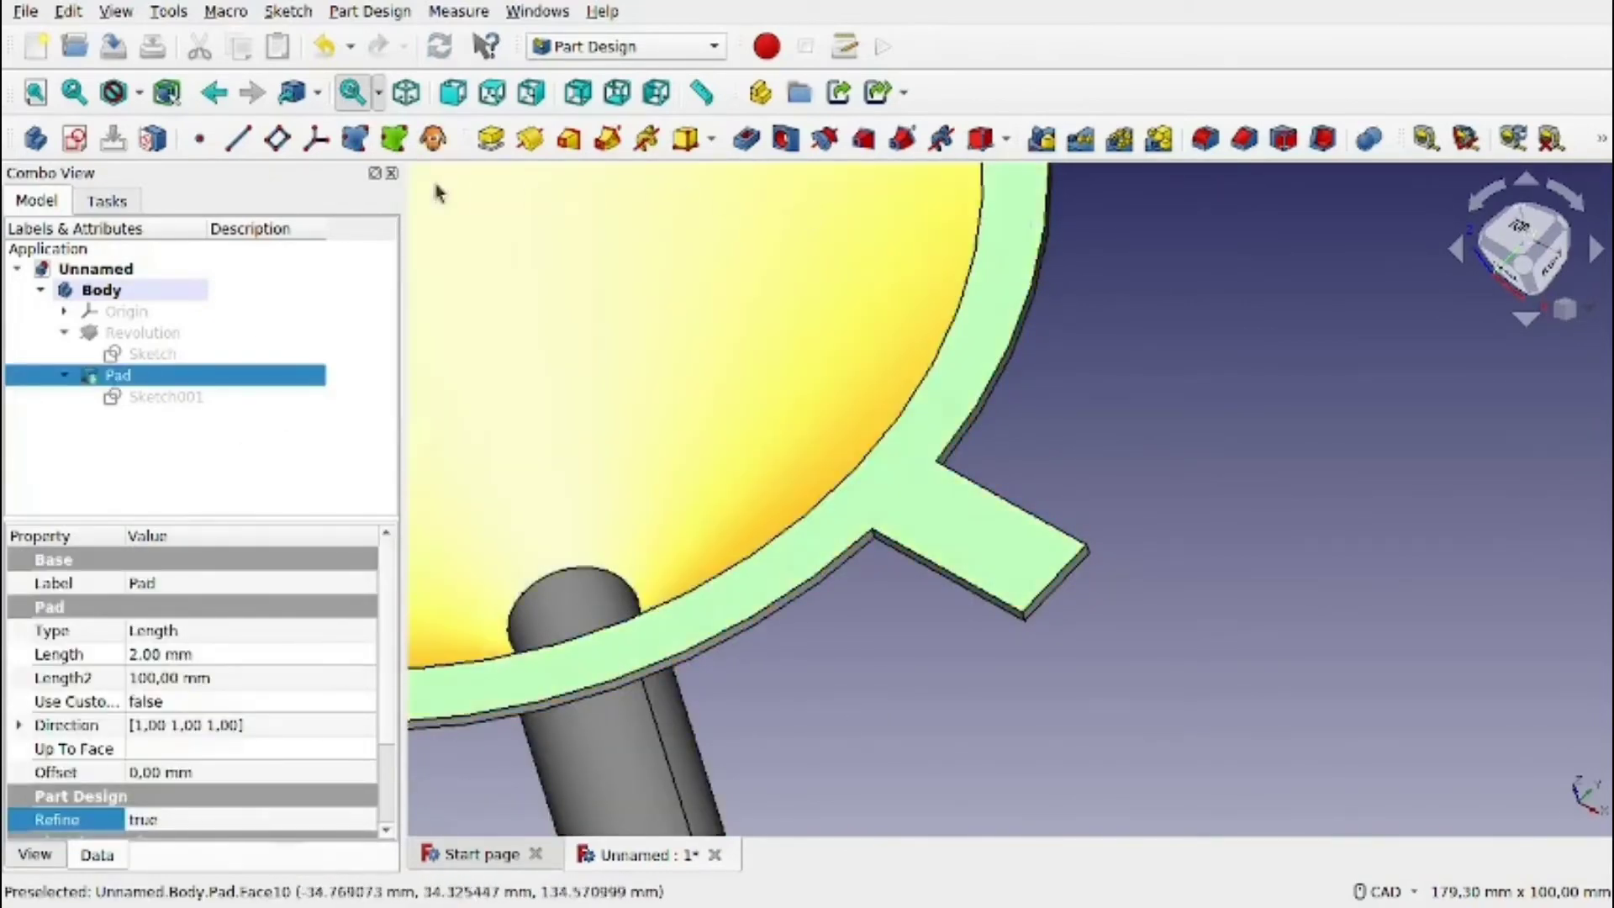
click(1249, 498)
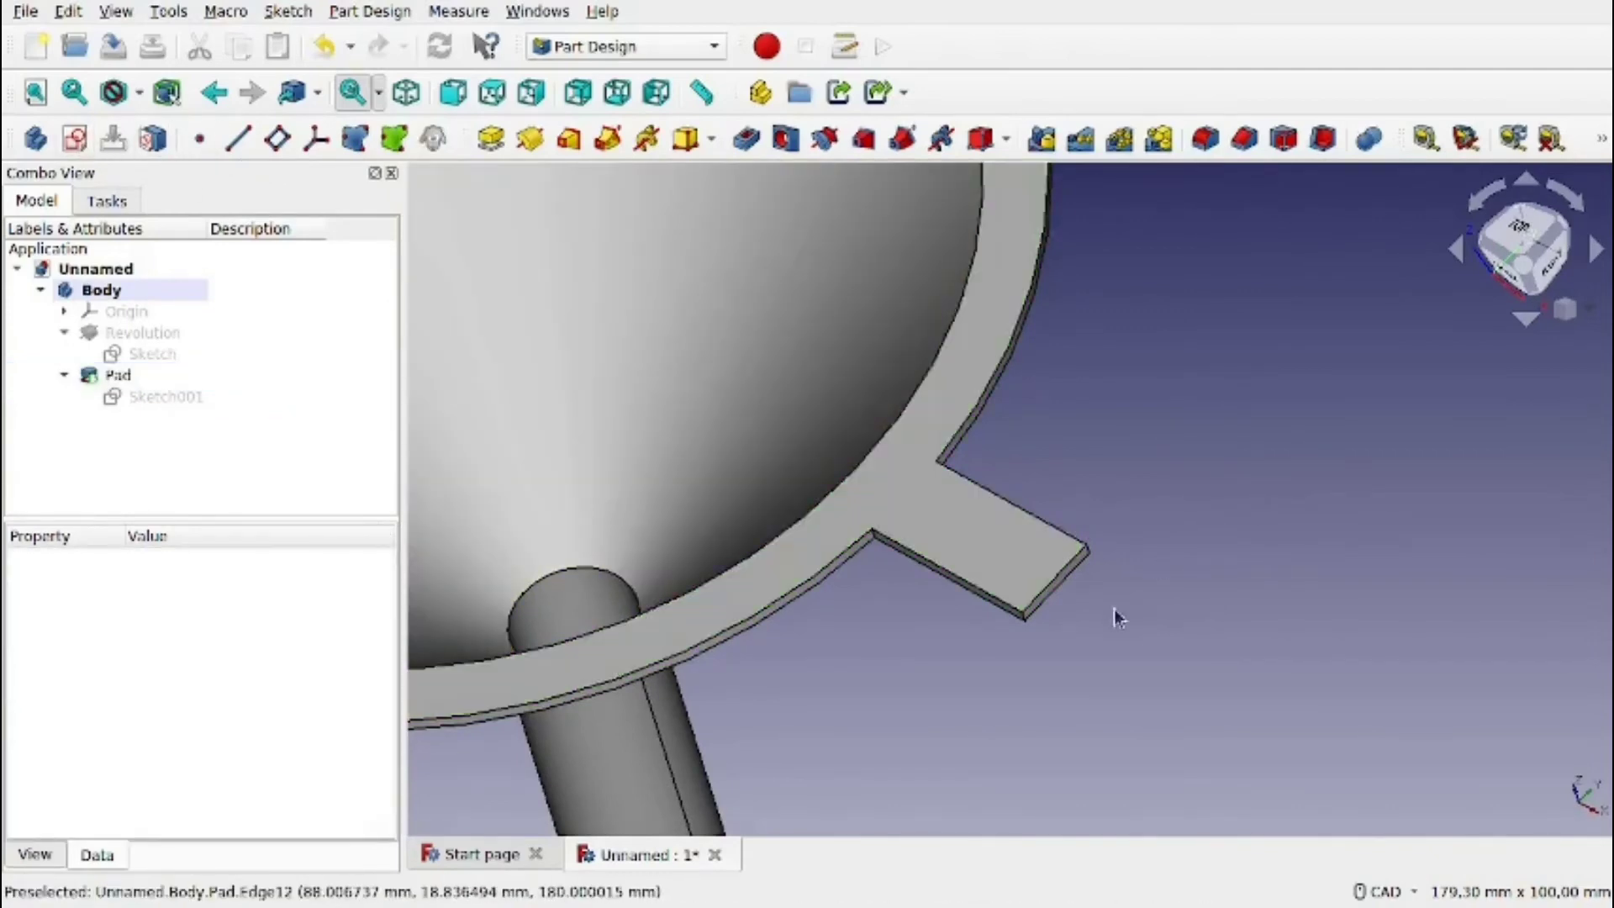
scroll(1093, 613, up, 2)
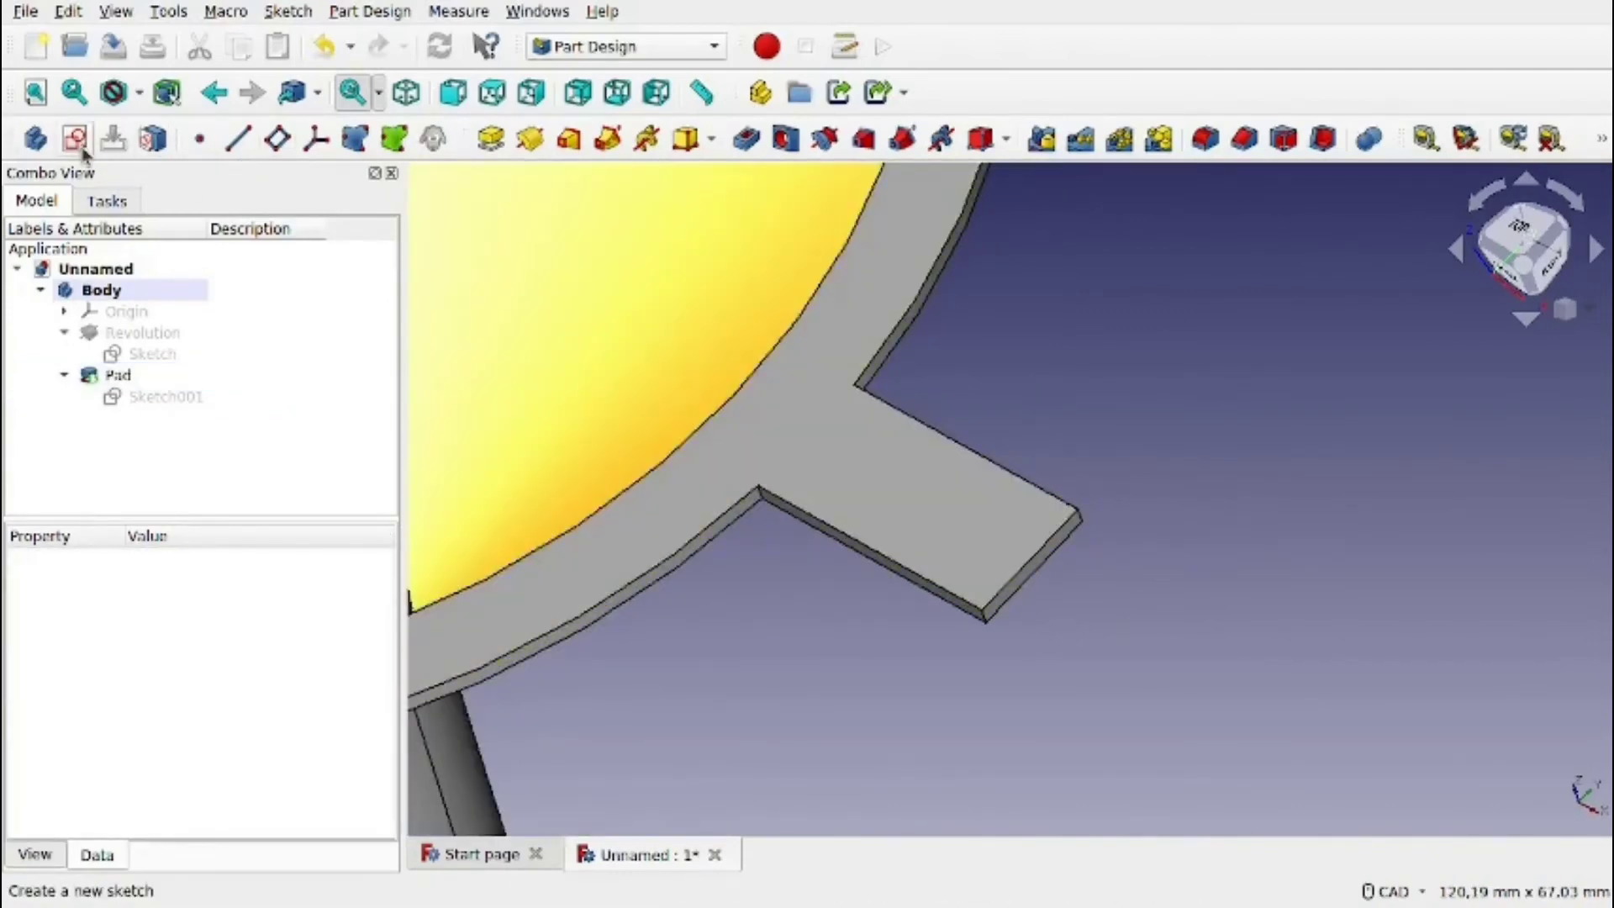
Sketch on the tab's top face with a centre-and-rim circle centred on the horizontal axis.
click(77, 141)
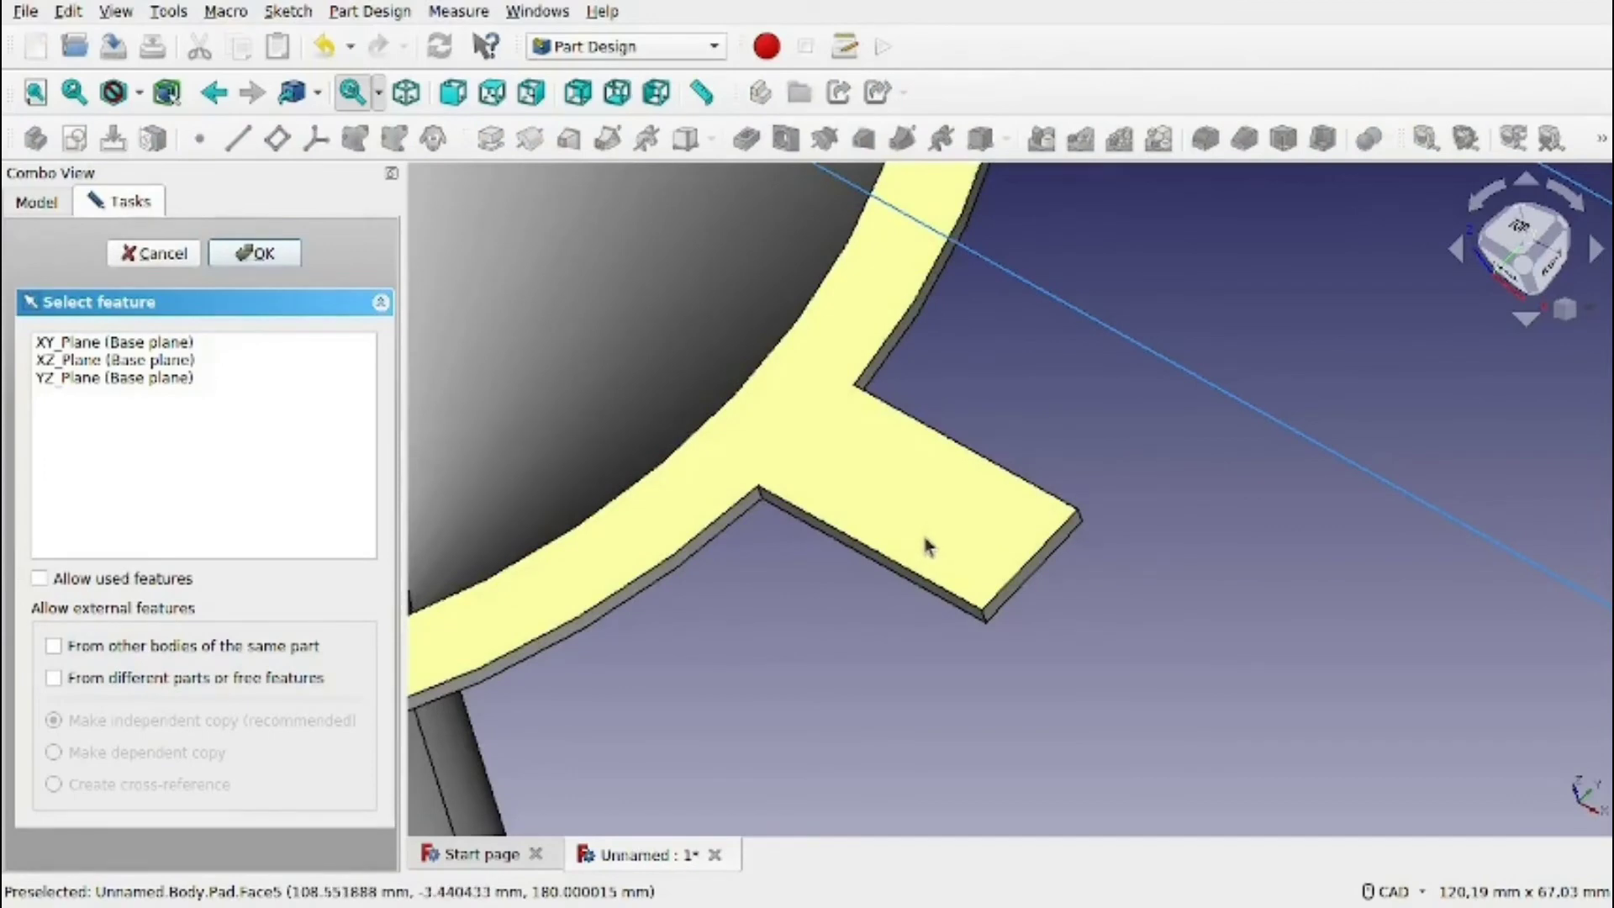
click(116, 254)
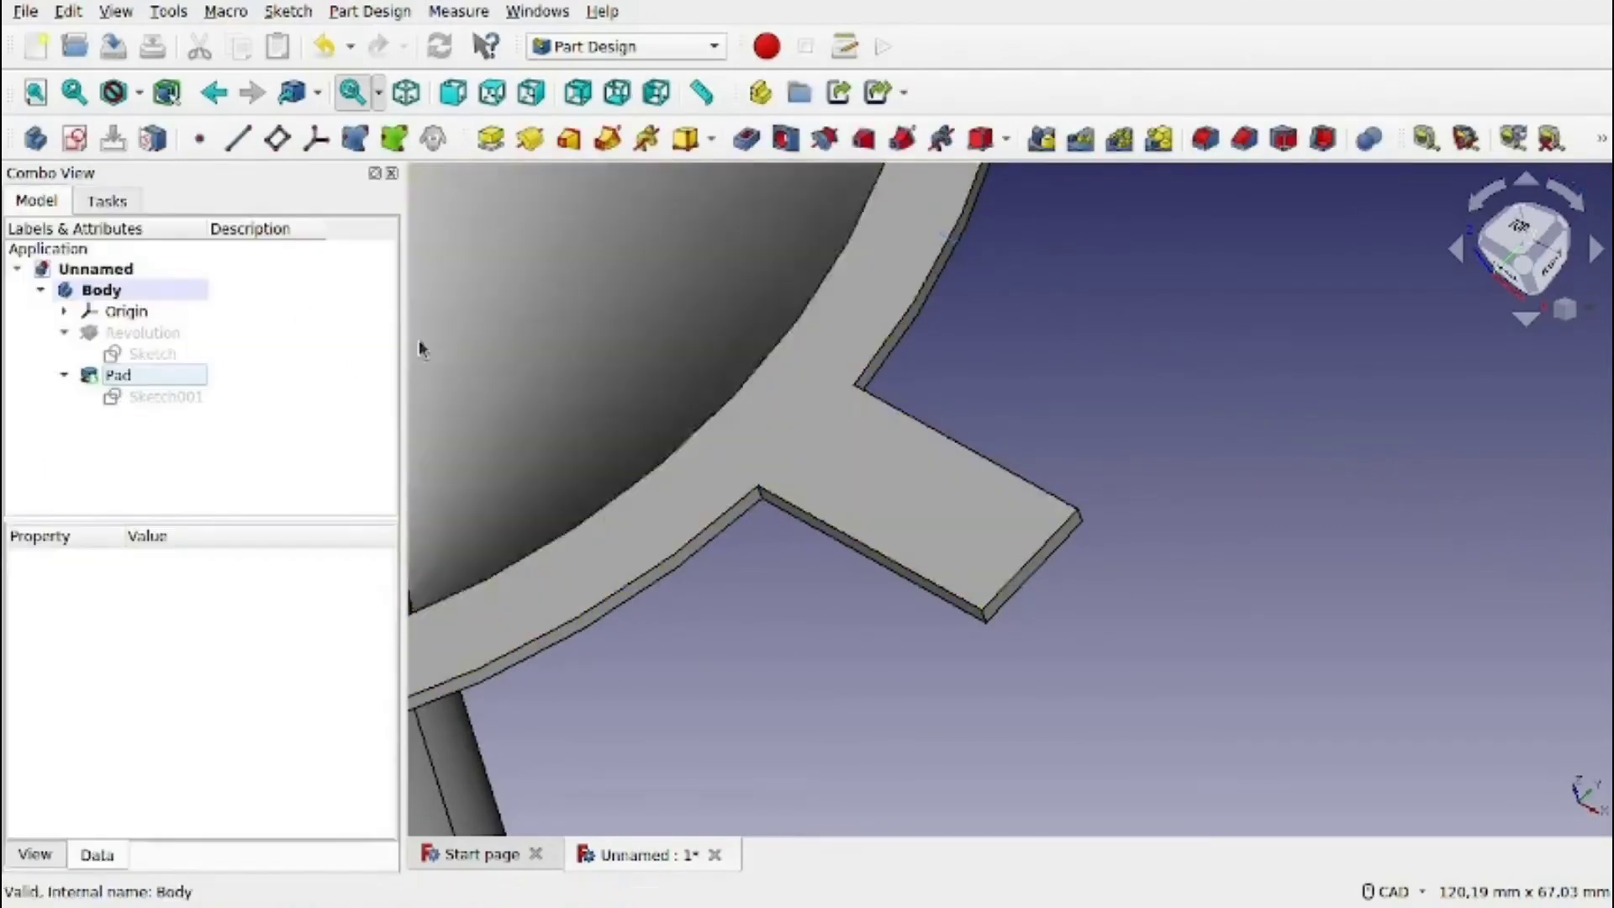
click(919, 529)
click(76, 142)
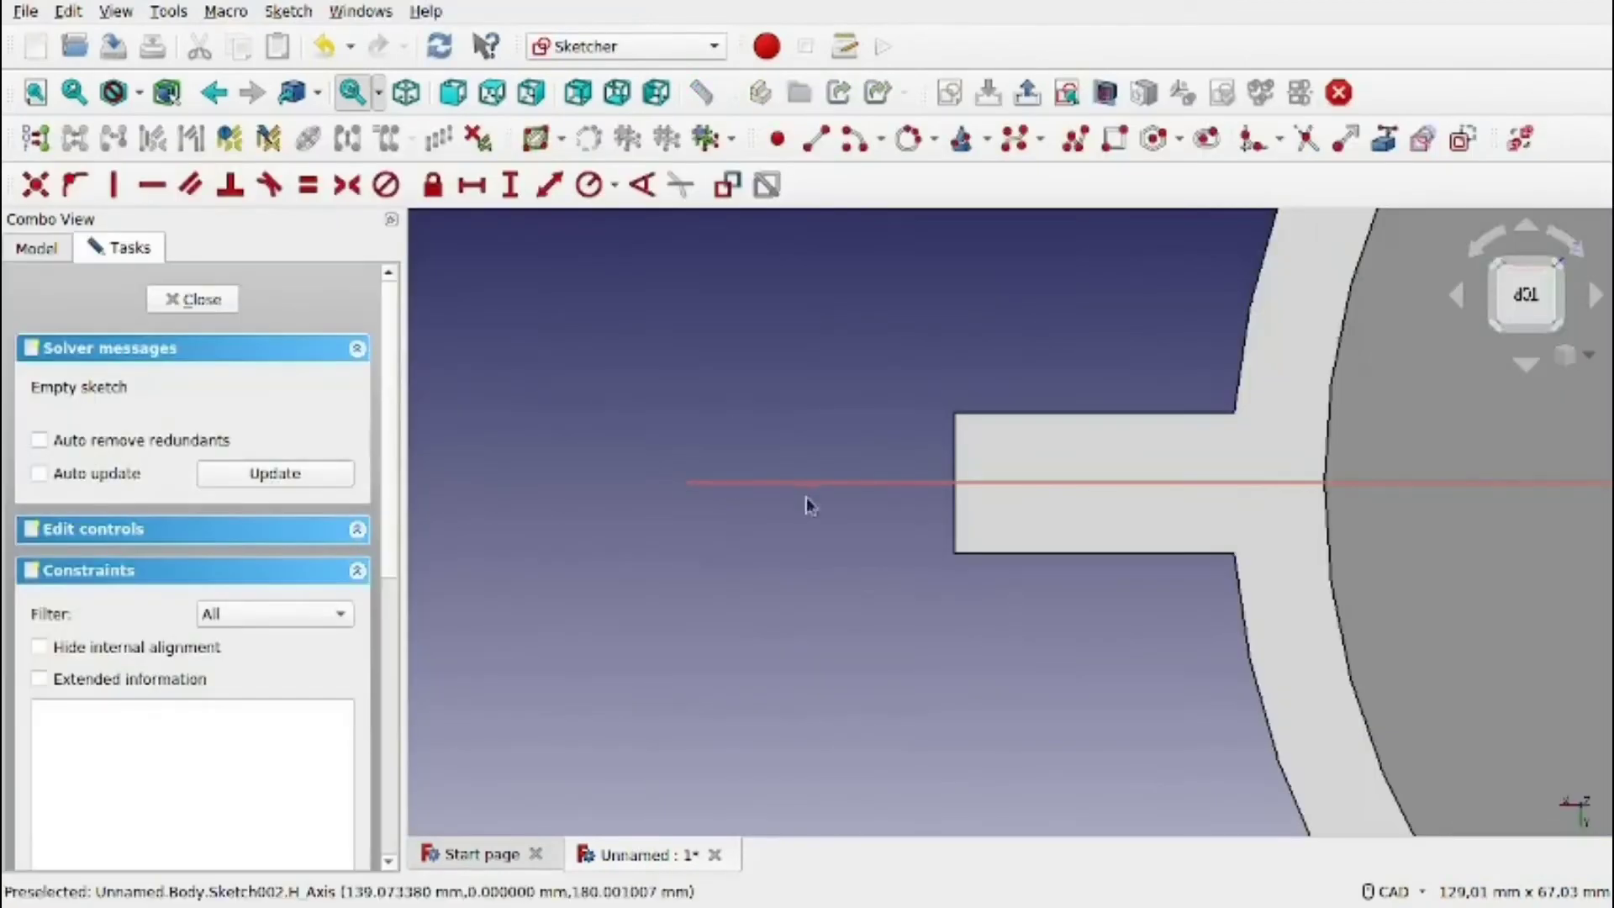
click(934, 139)
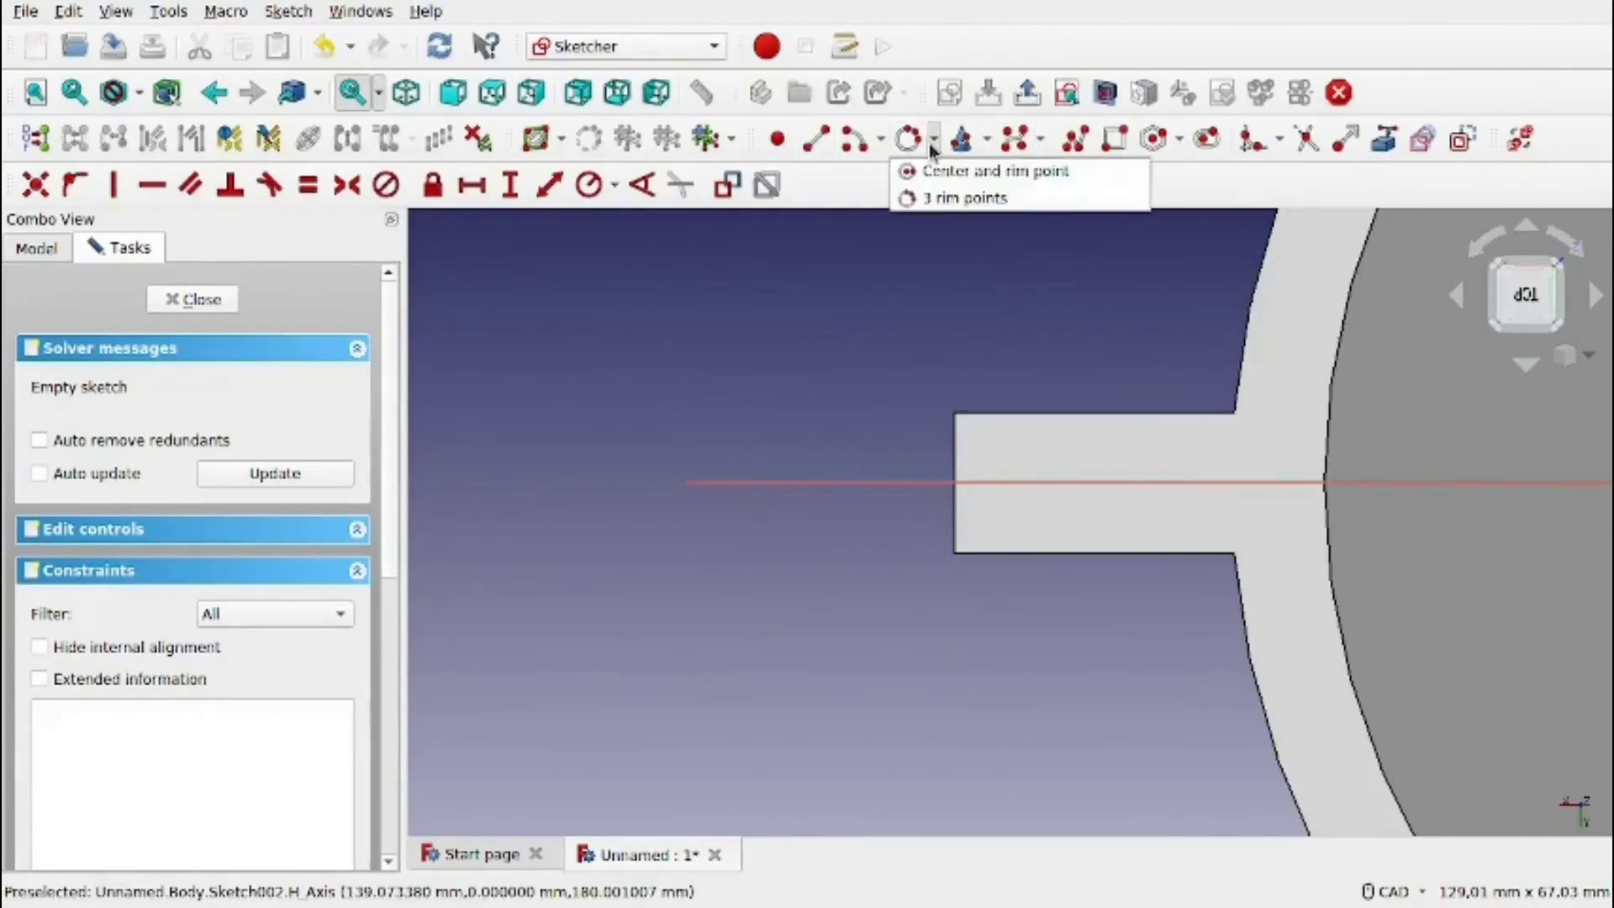
click(975, 172)
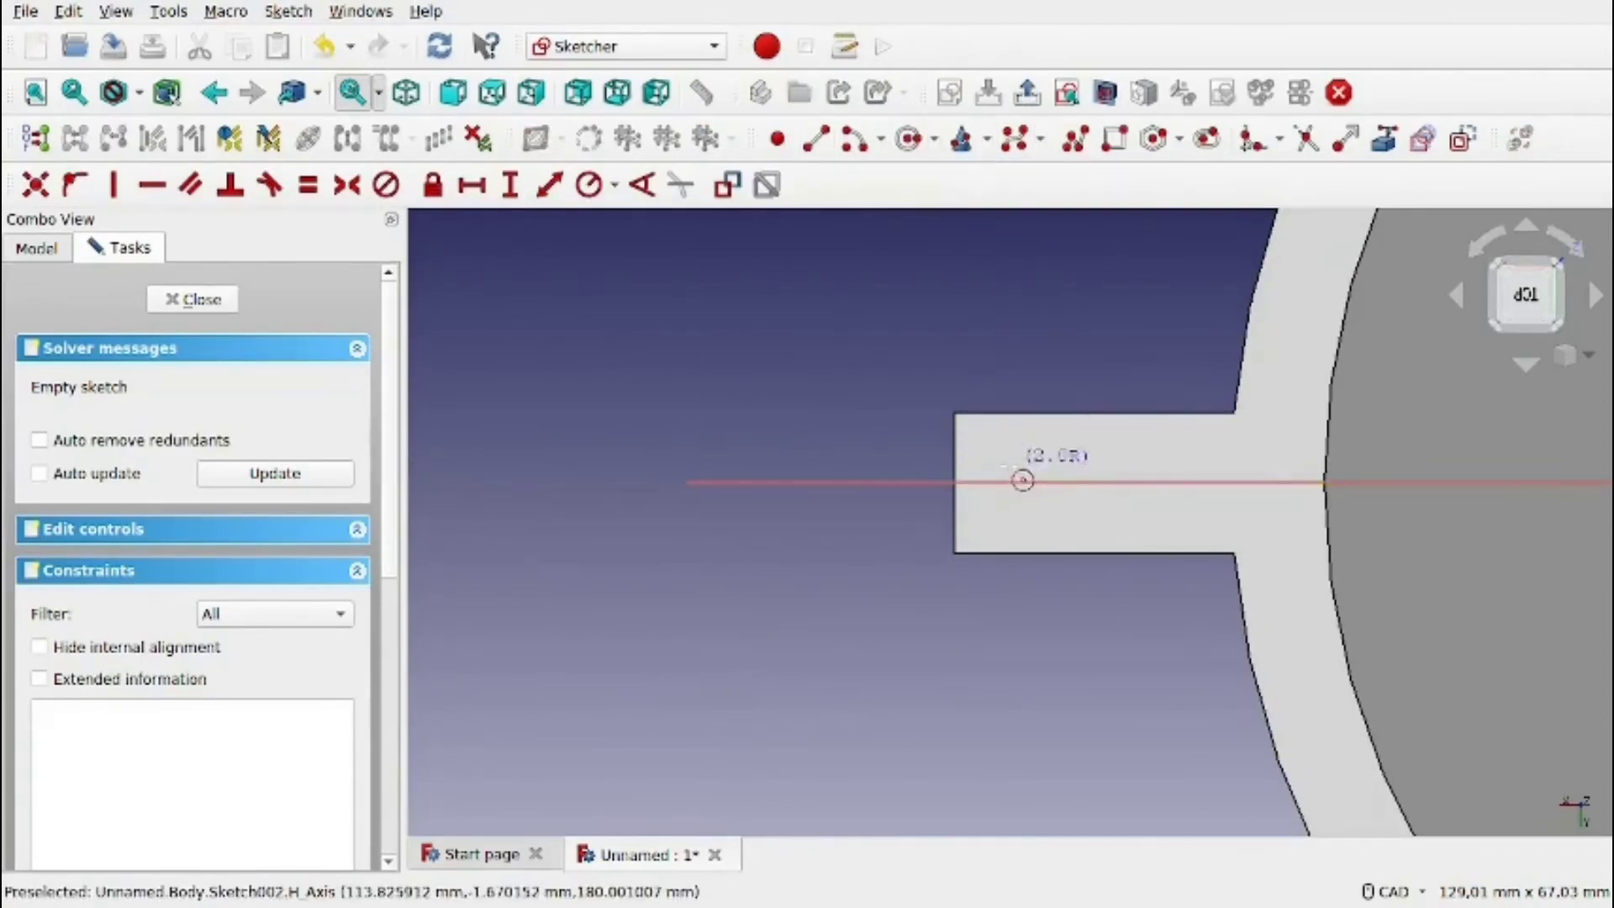
click(1015, 482)
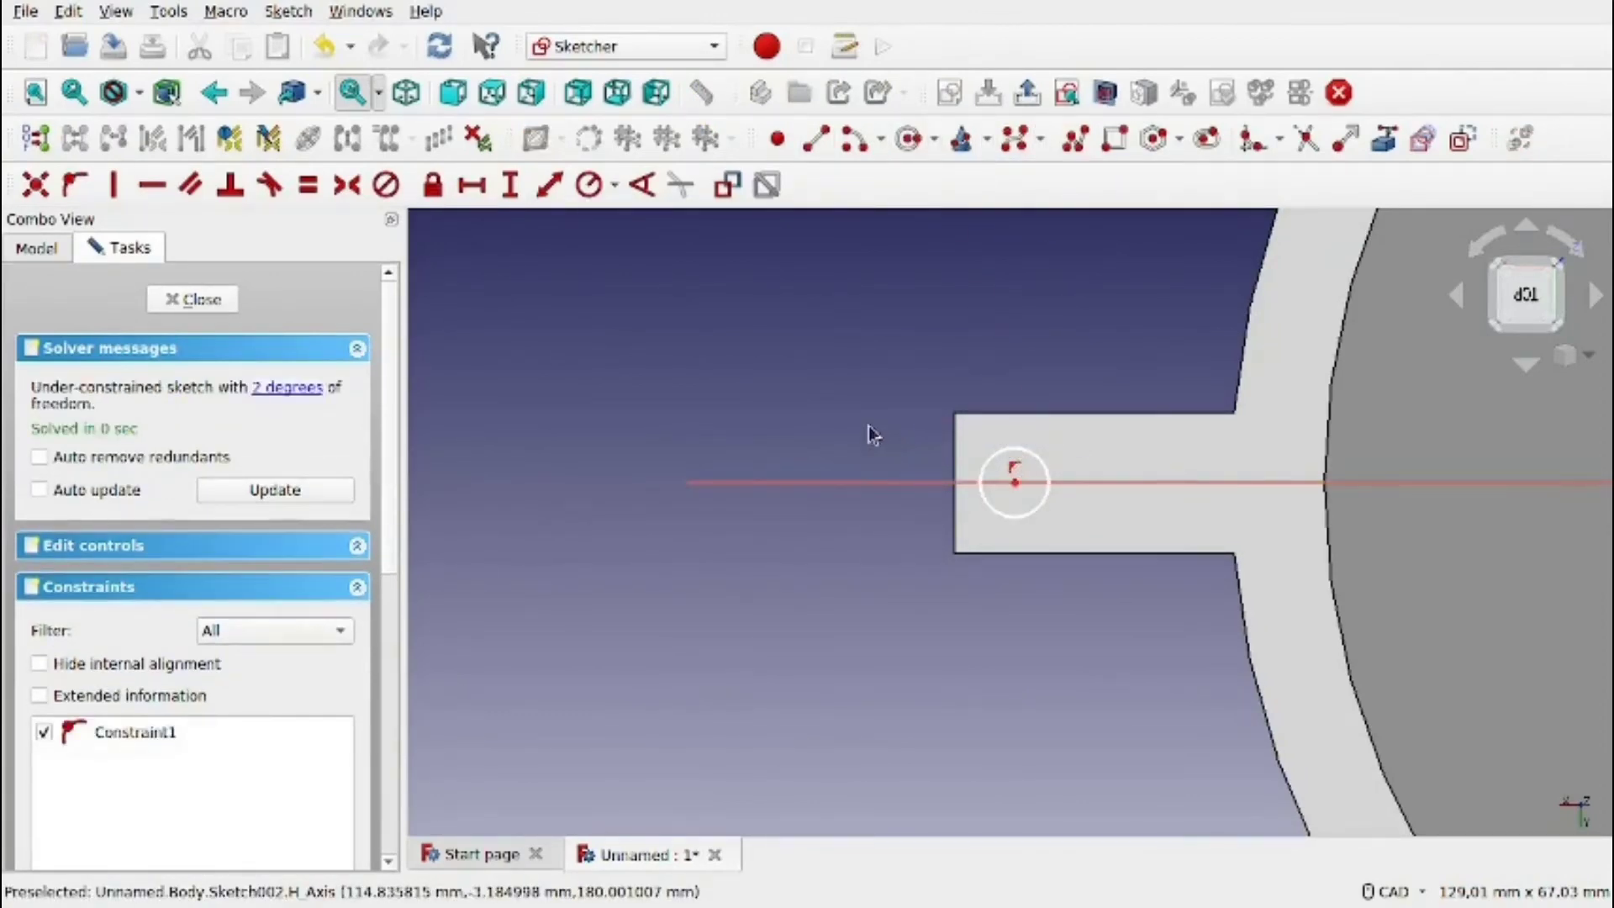
middle_drag(873, 435, 741, 395)
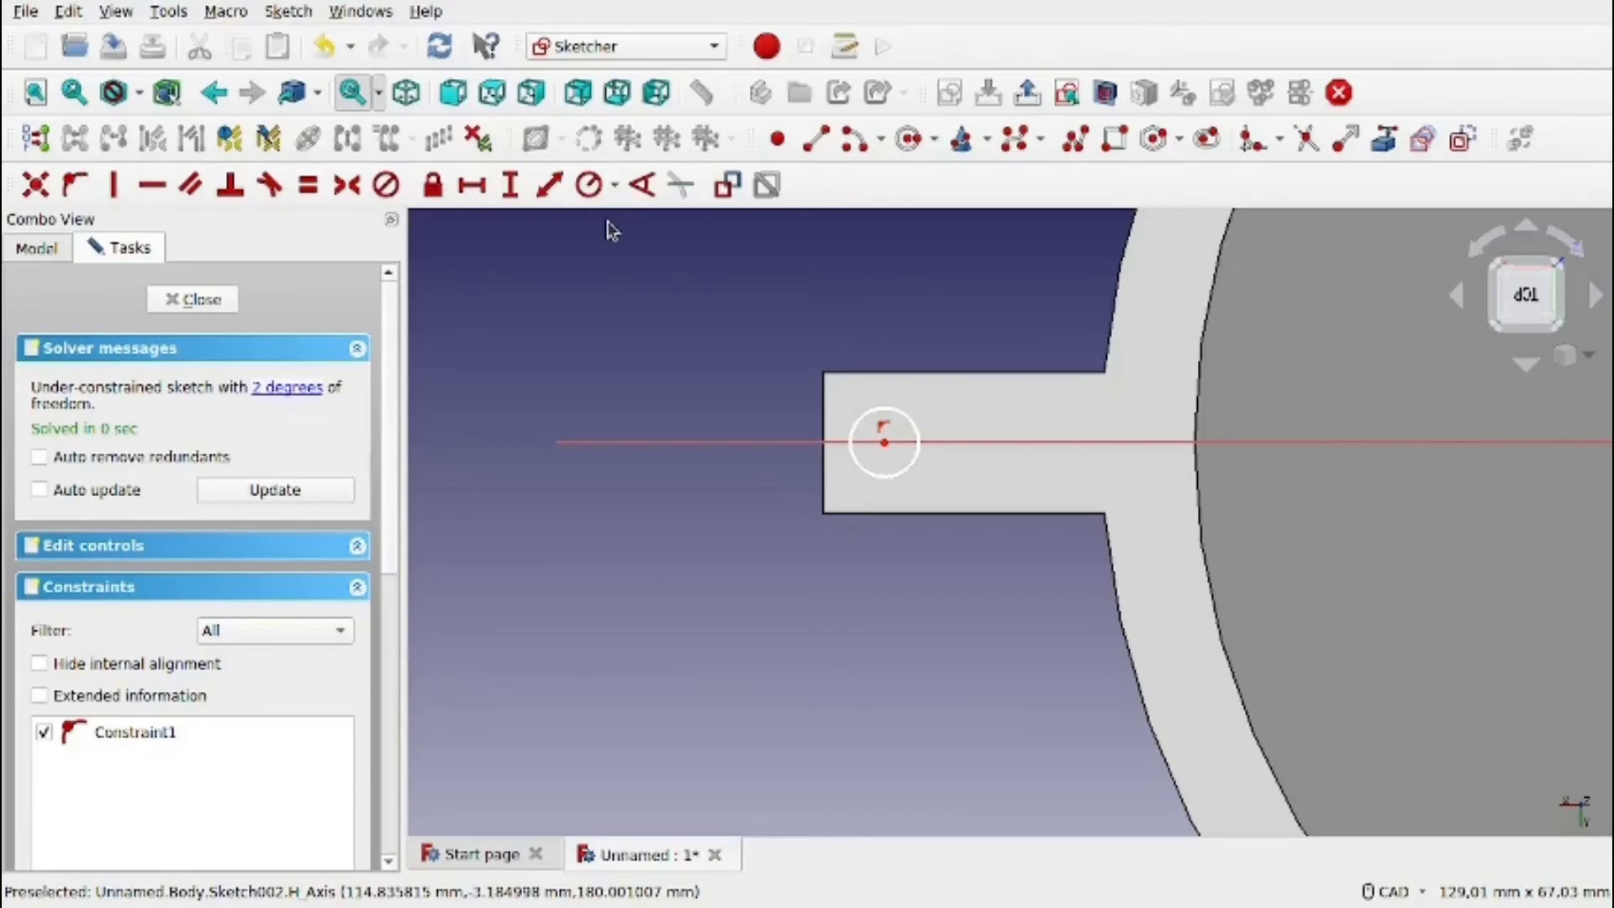
Constrain the circle centre 10 mm horizontally from the tab's end edge.
click(472, 185)
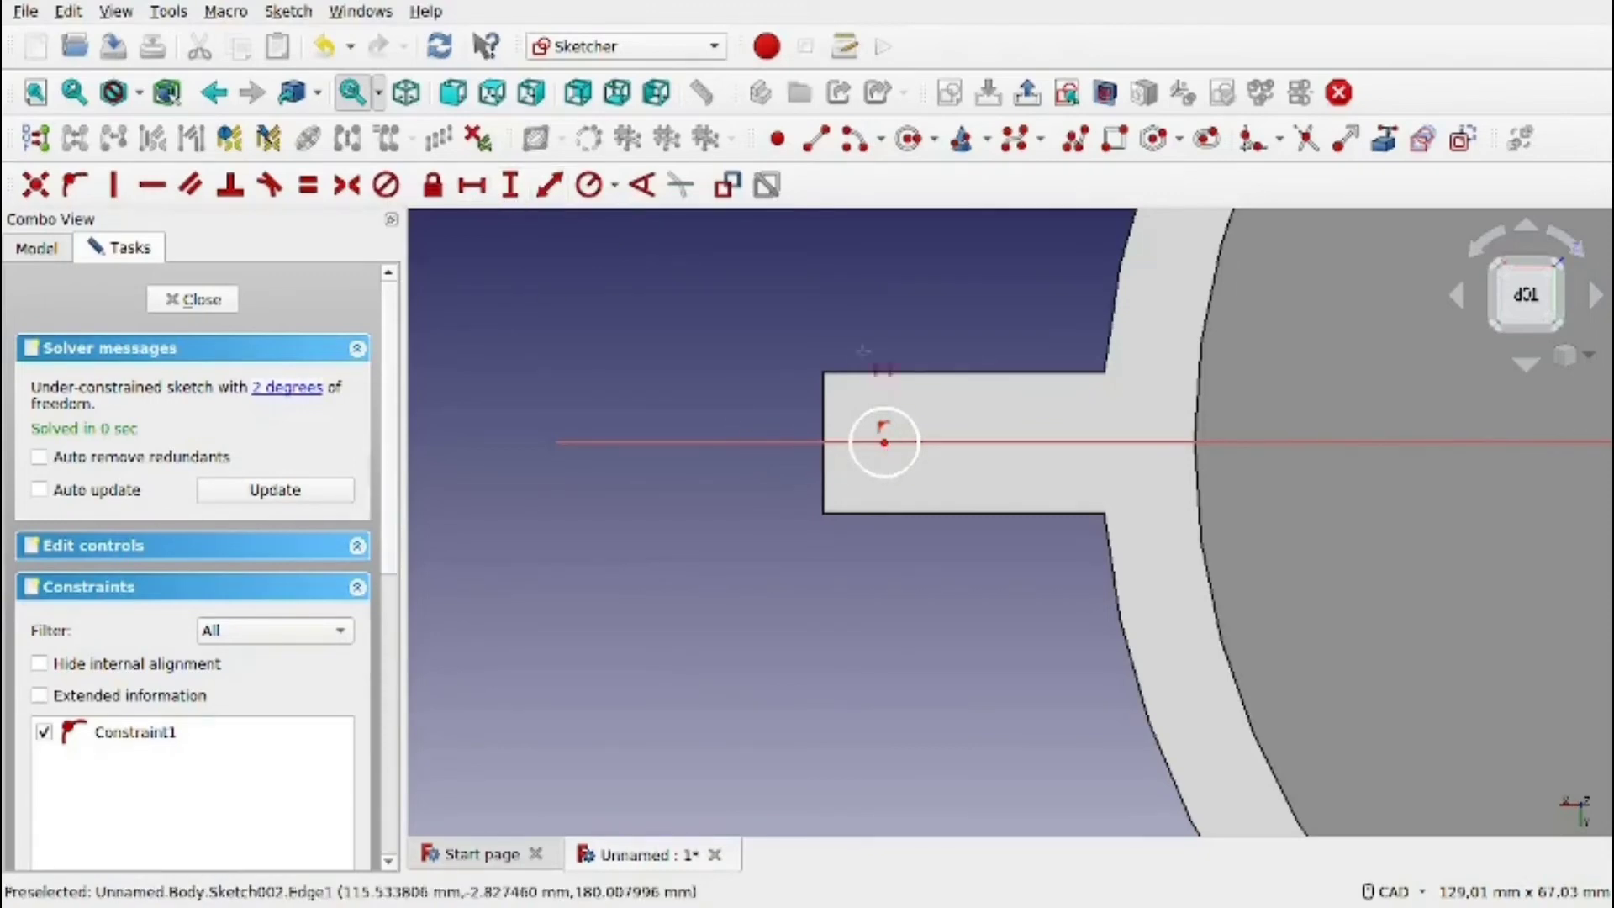
click(885, 441)
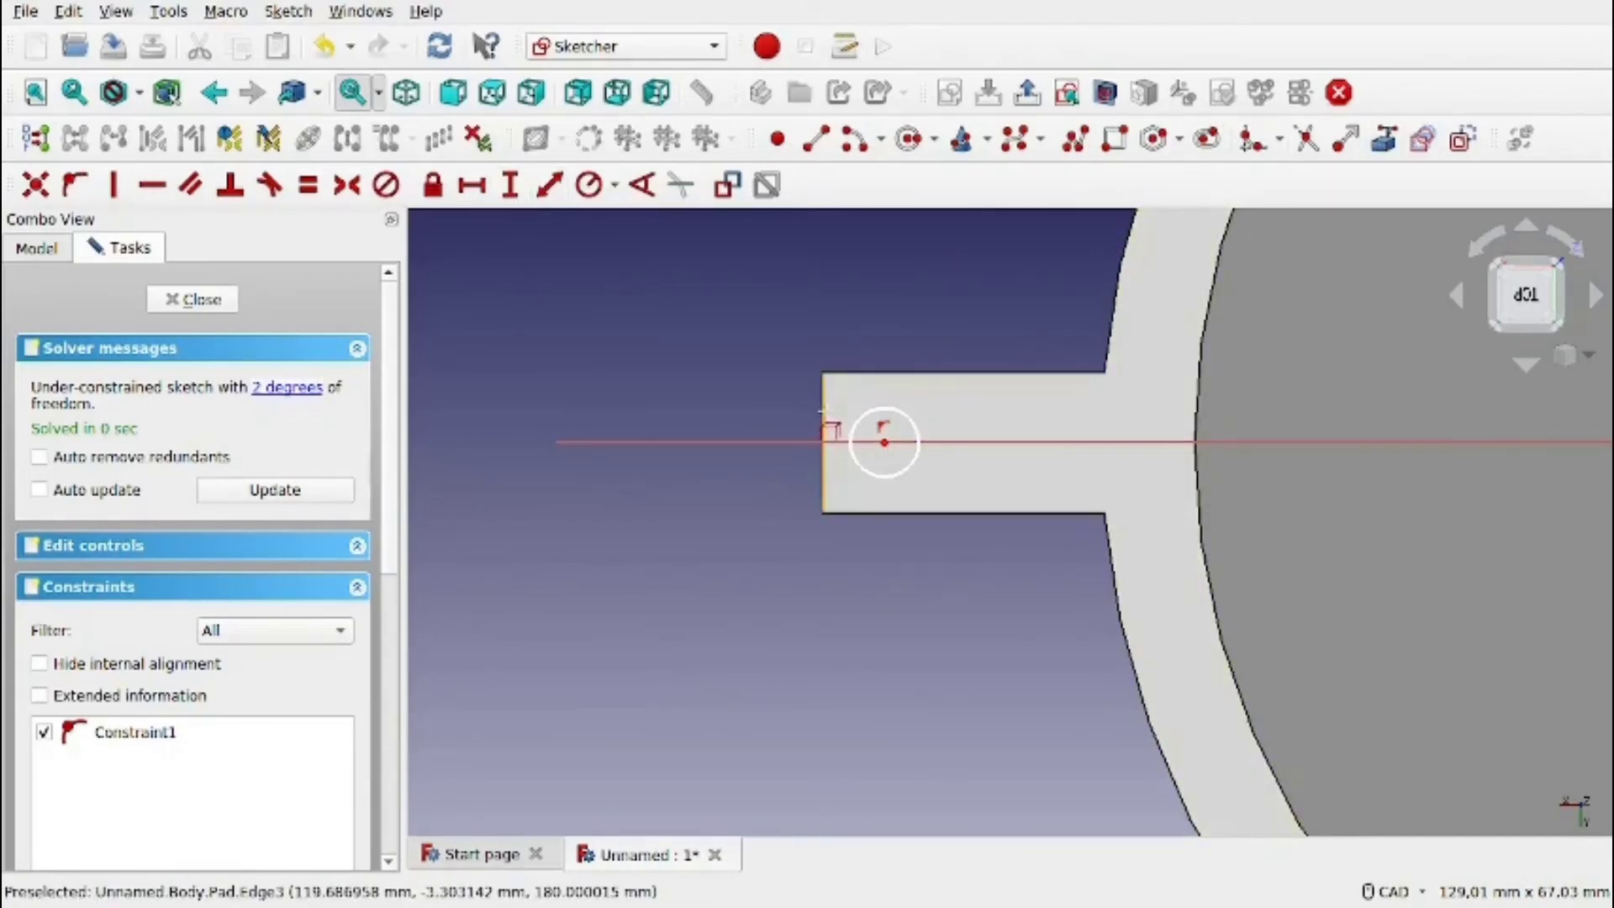
click(822, 411)
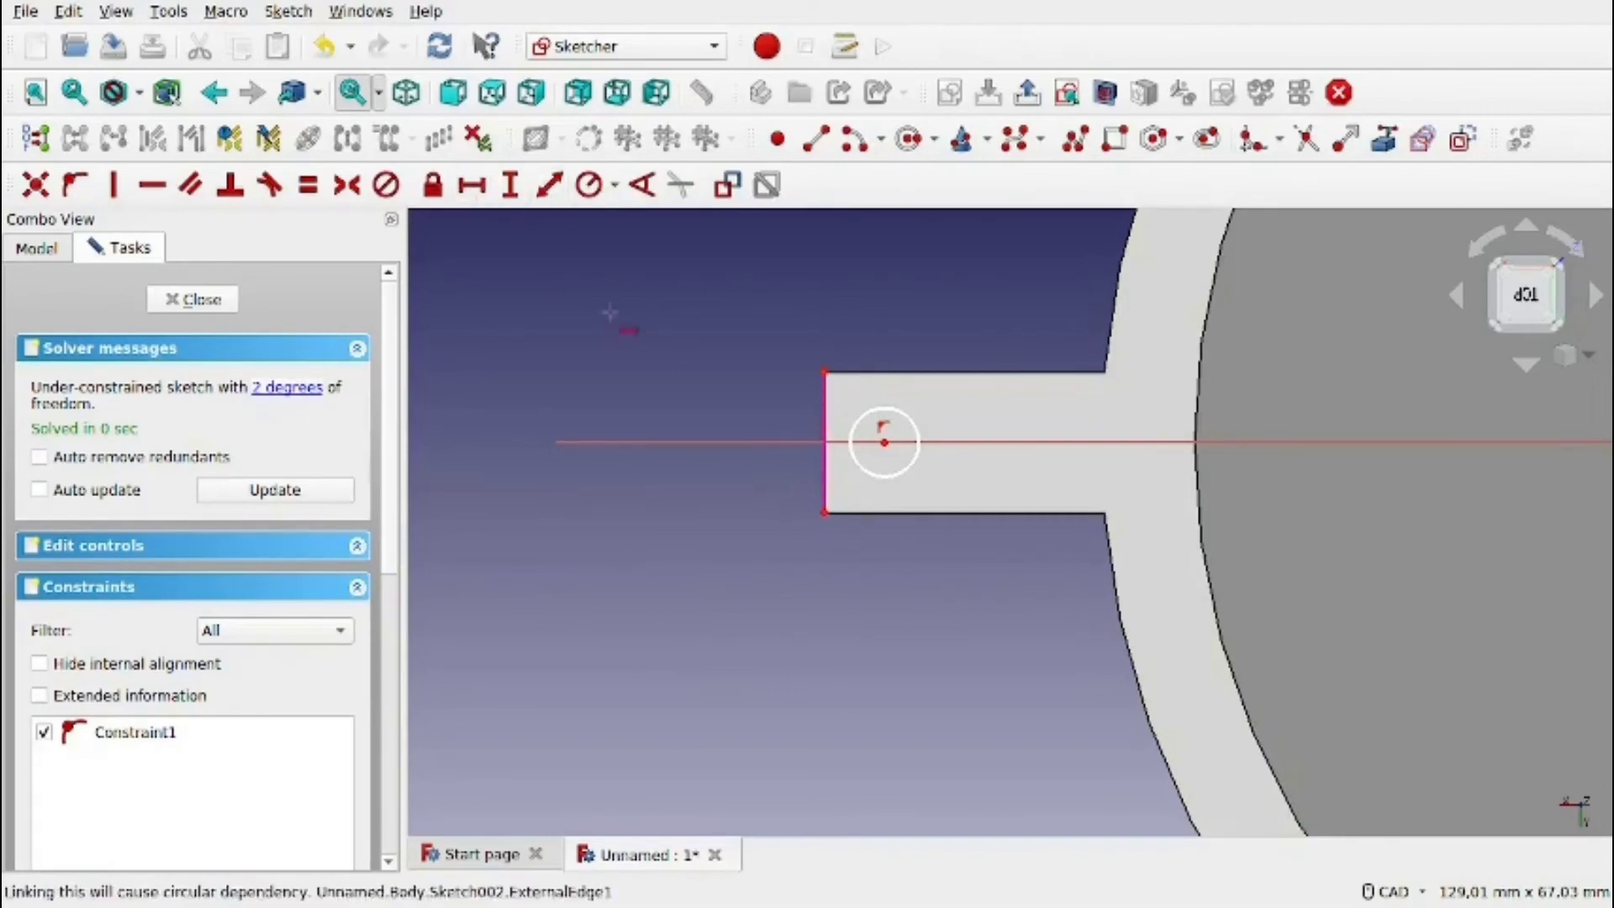
click(827, 513)
text(8)
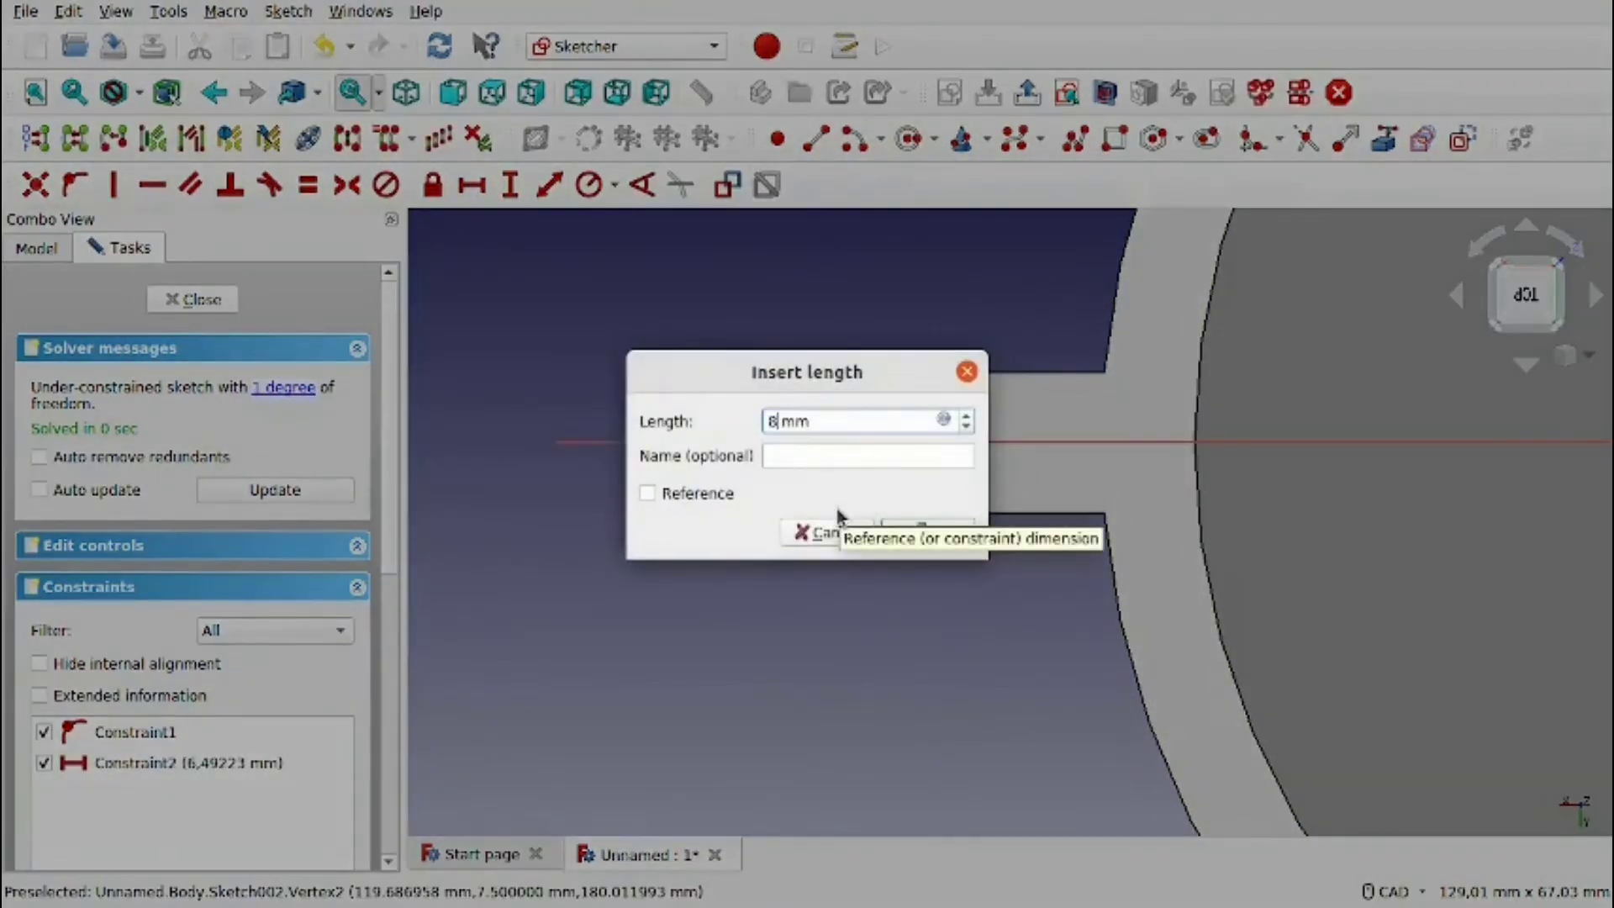
key(Return)
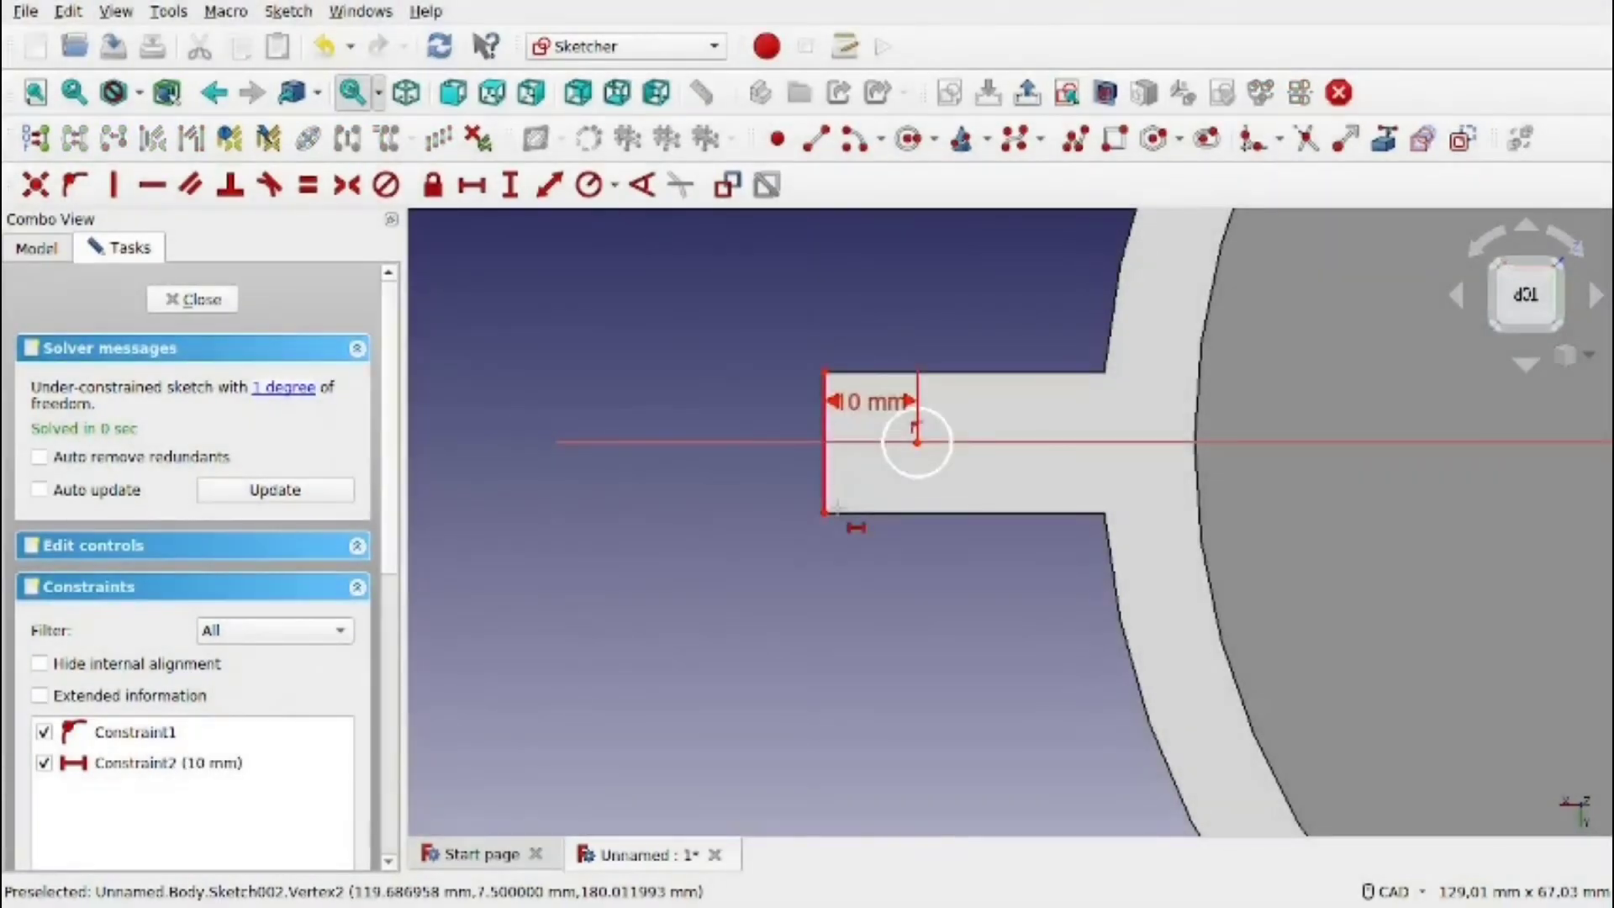
scroll(905, 423, up, 2)
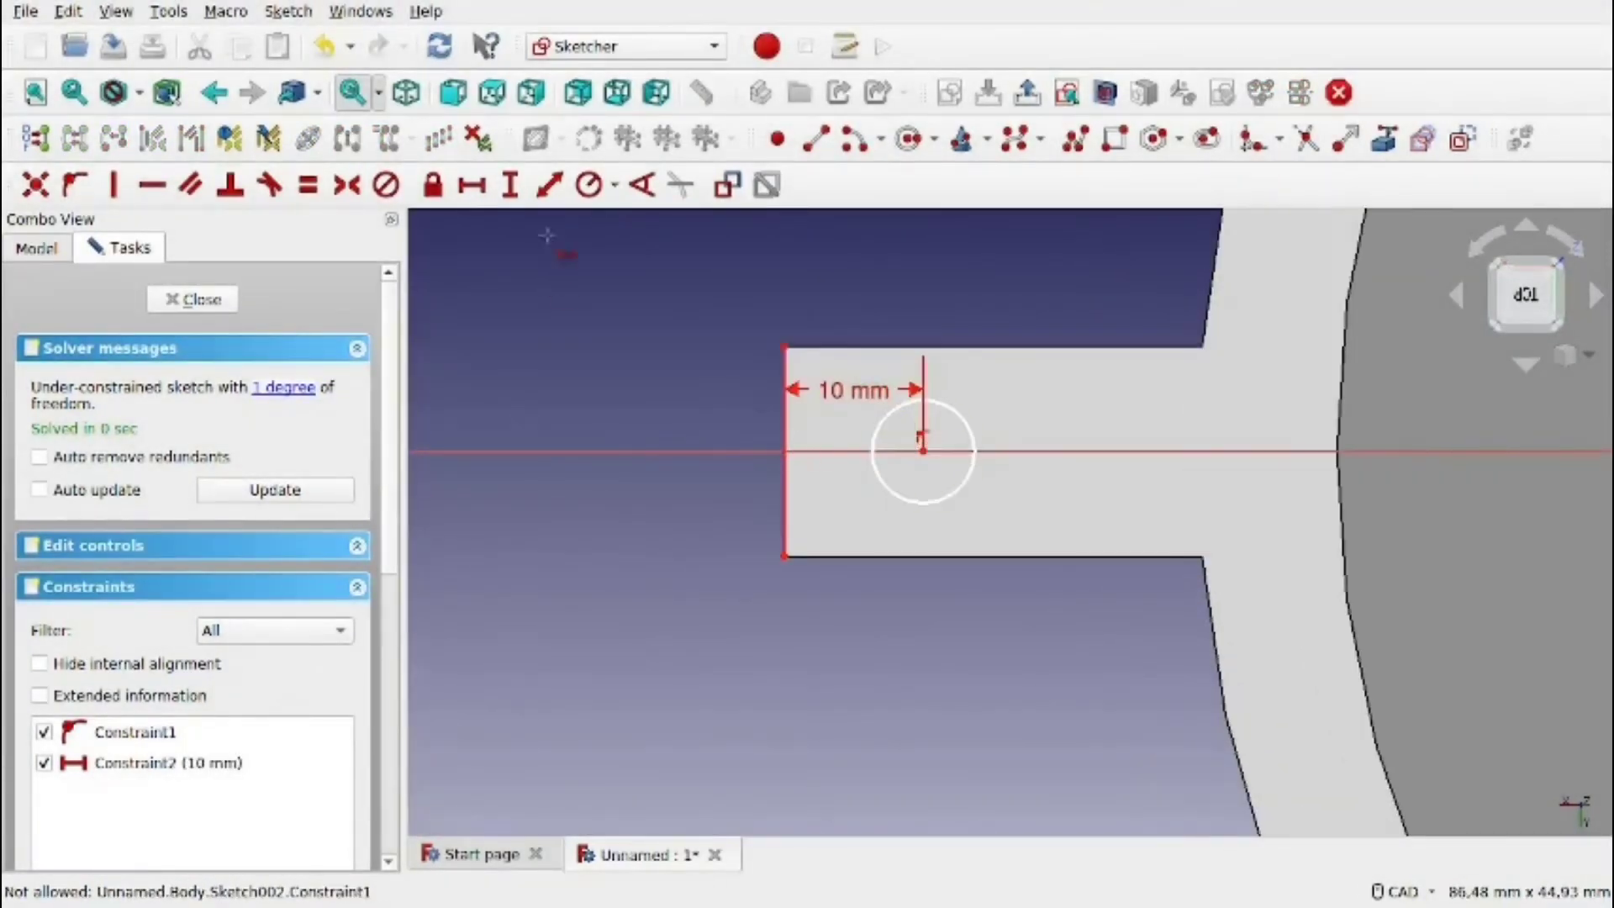
Constrain the circle's diameter to 8 mm.
click(615, 185)
click(639, 242)
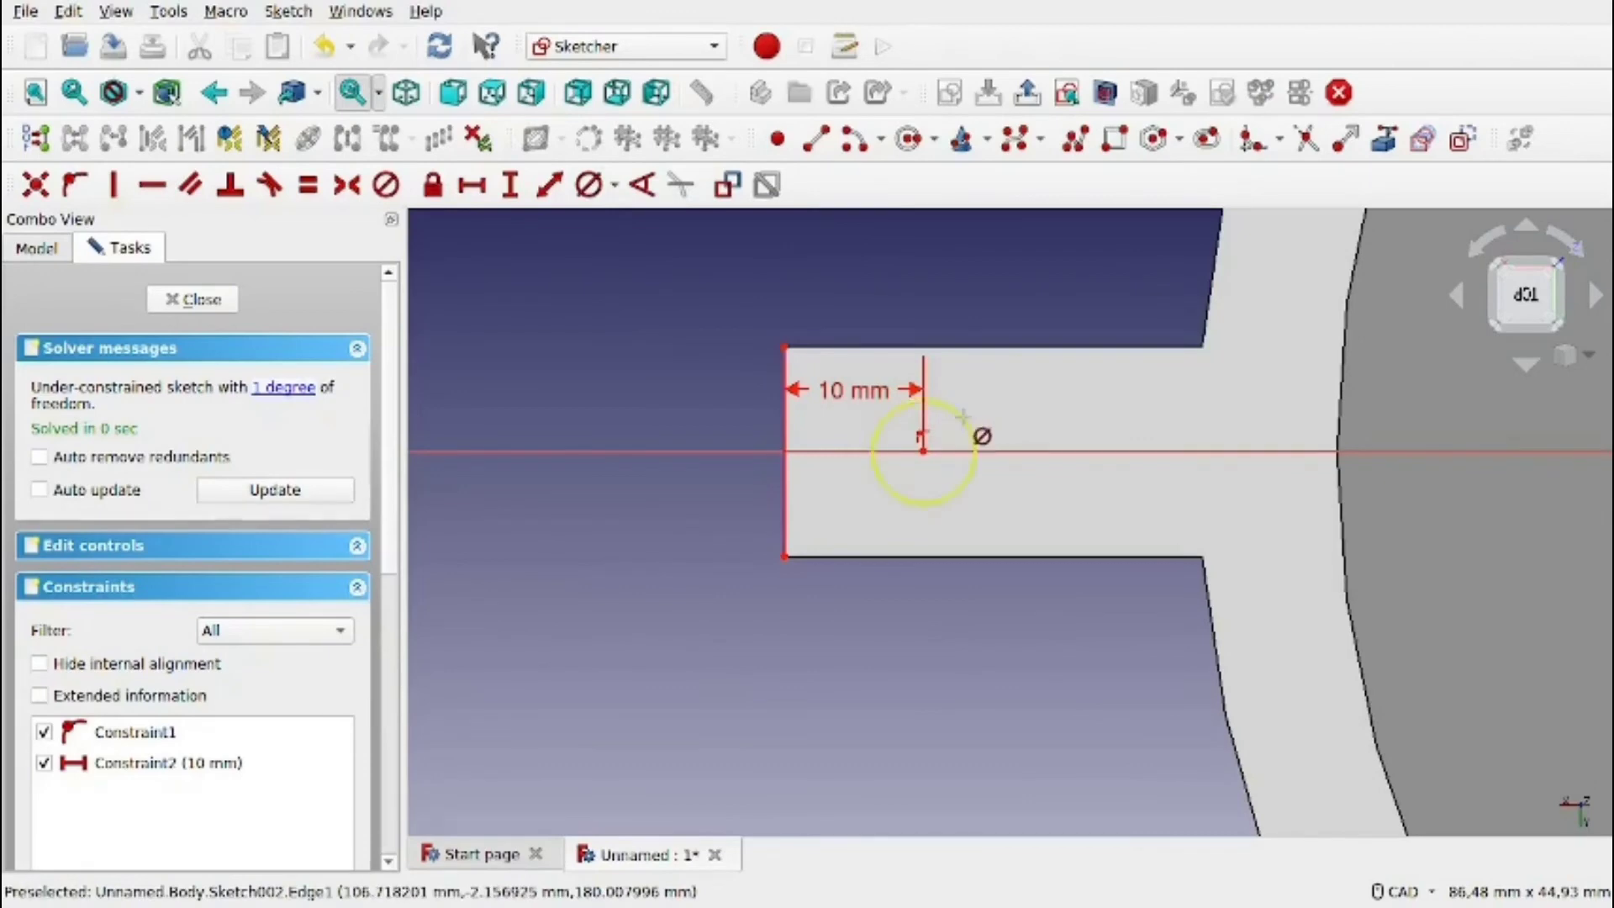
click(962, 416)
text(5)
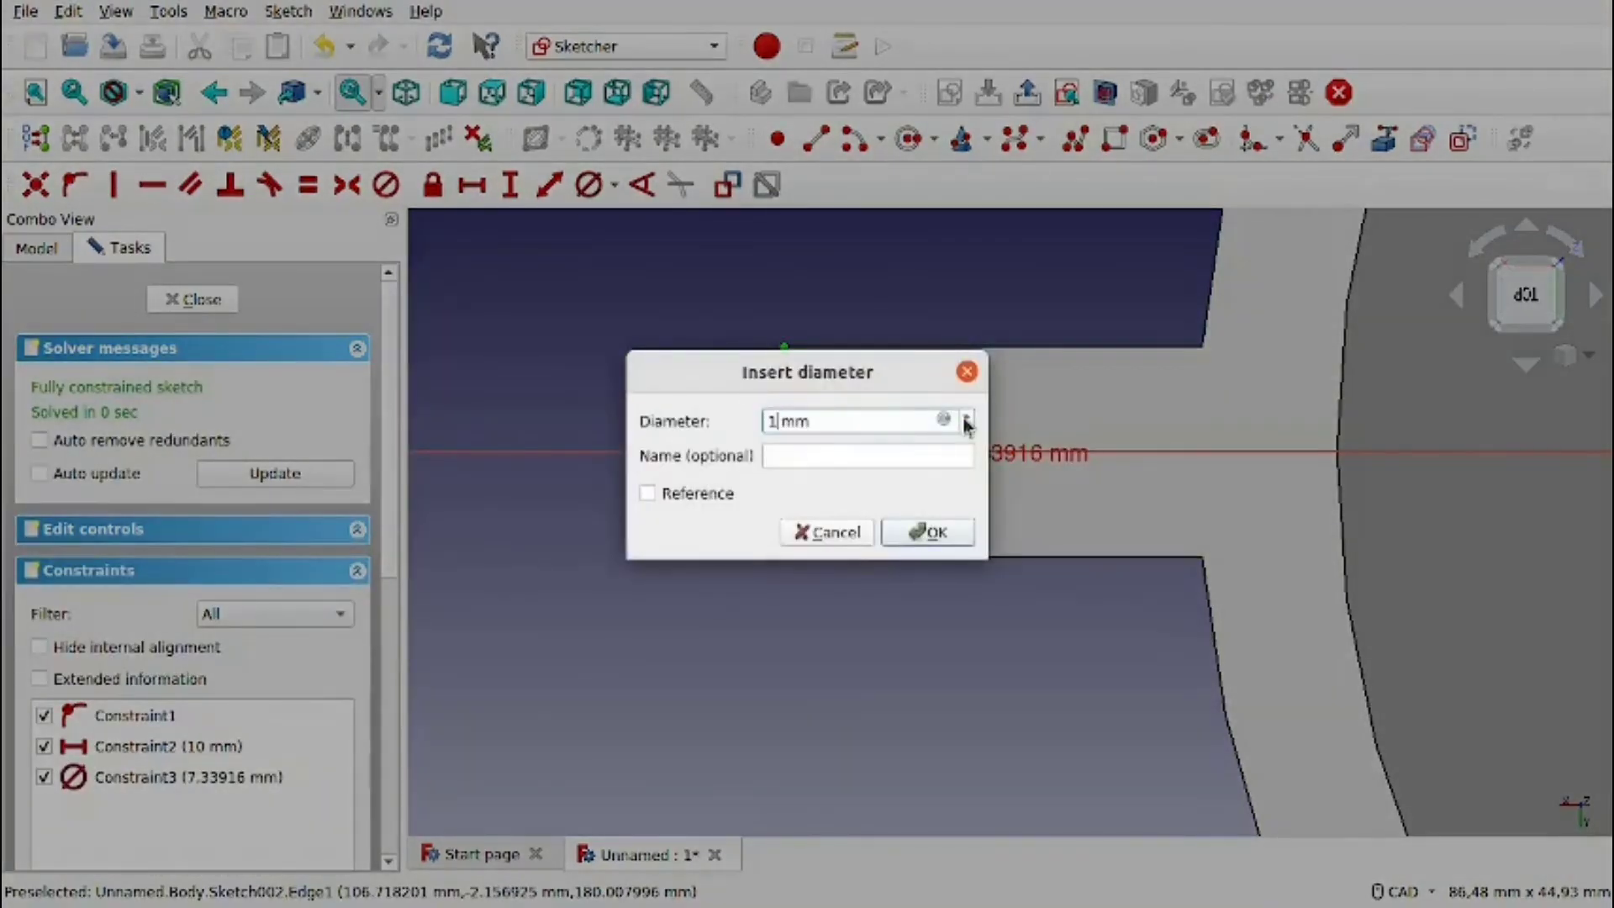
text(0)
key(Return)
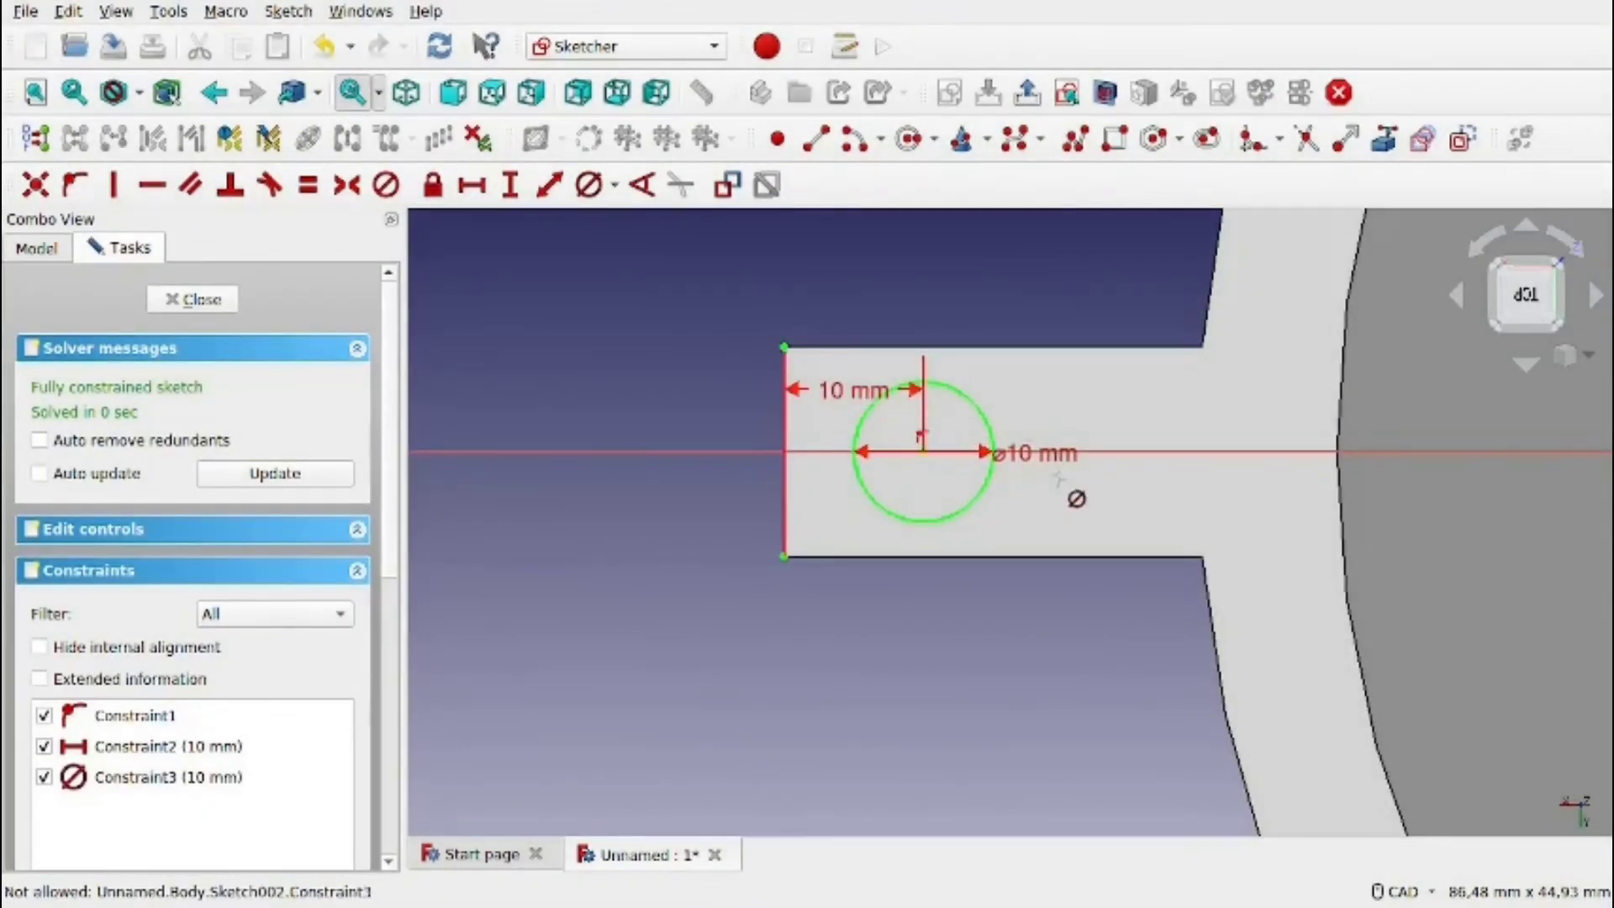
double_click(1044, 451)
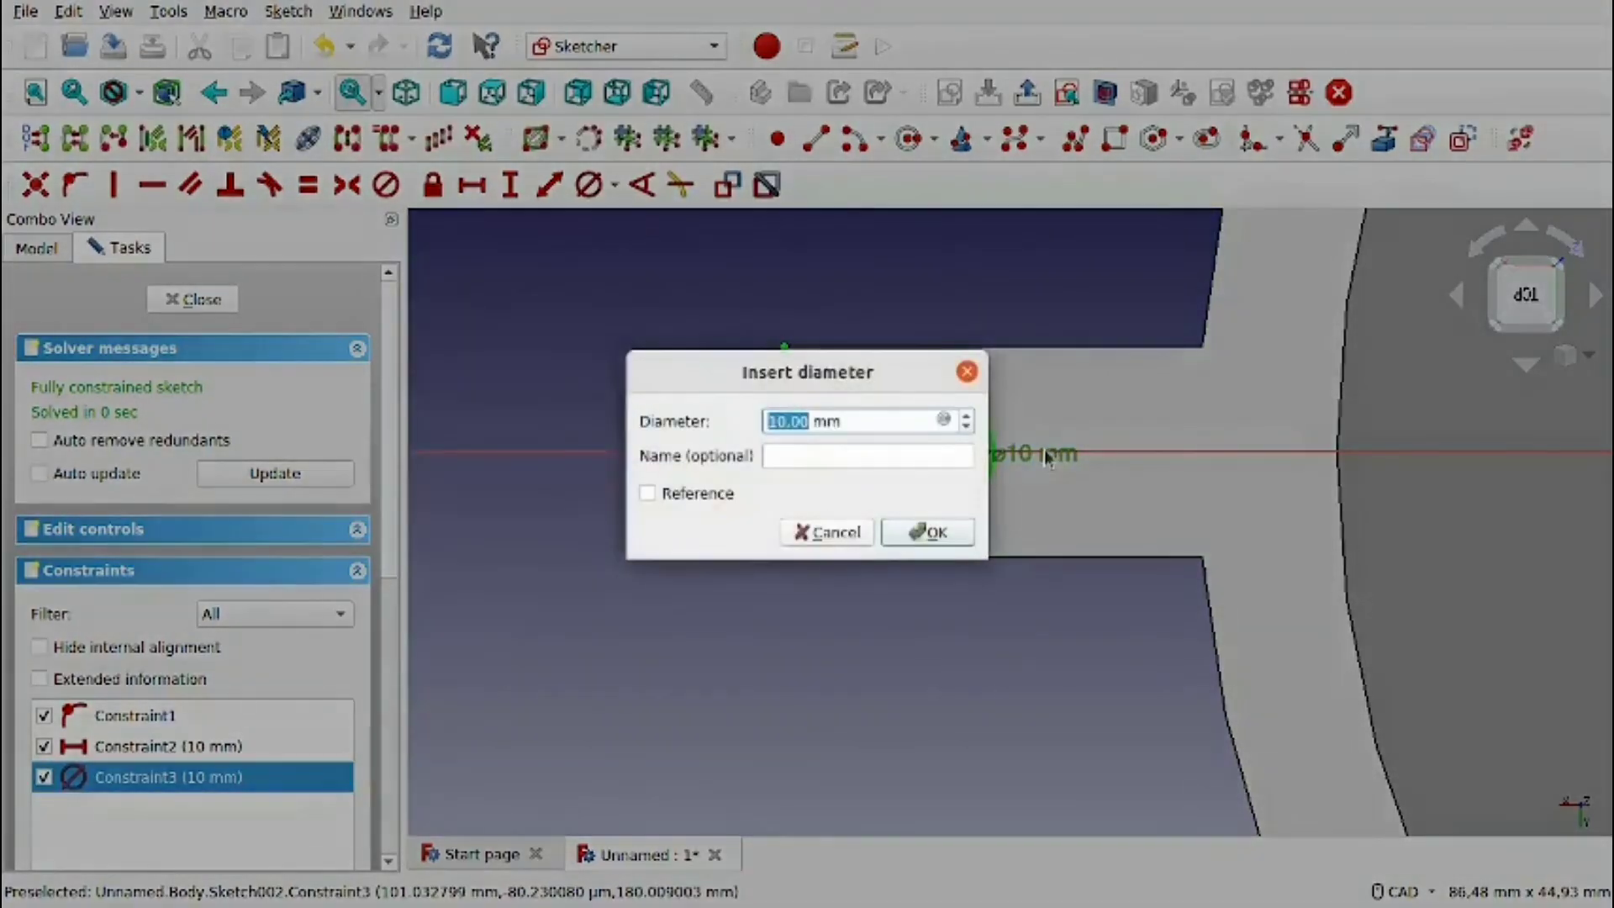
text(8)
key(Return)
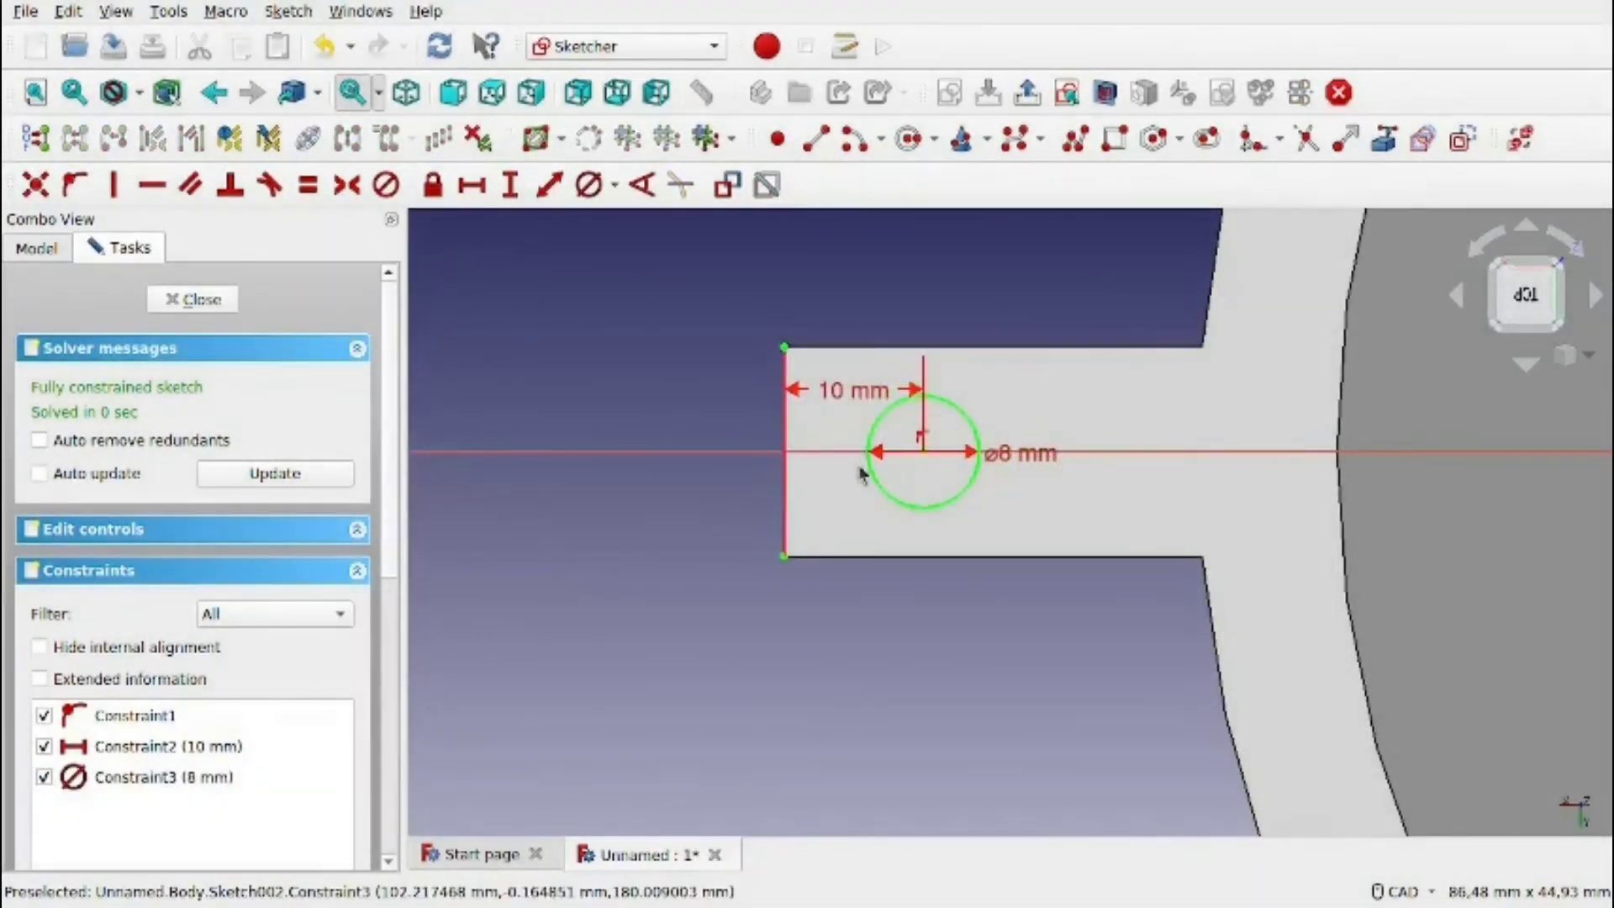
scroll(866, 467, down, 3)
scroll(1009, 500, up, 3)
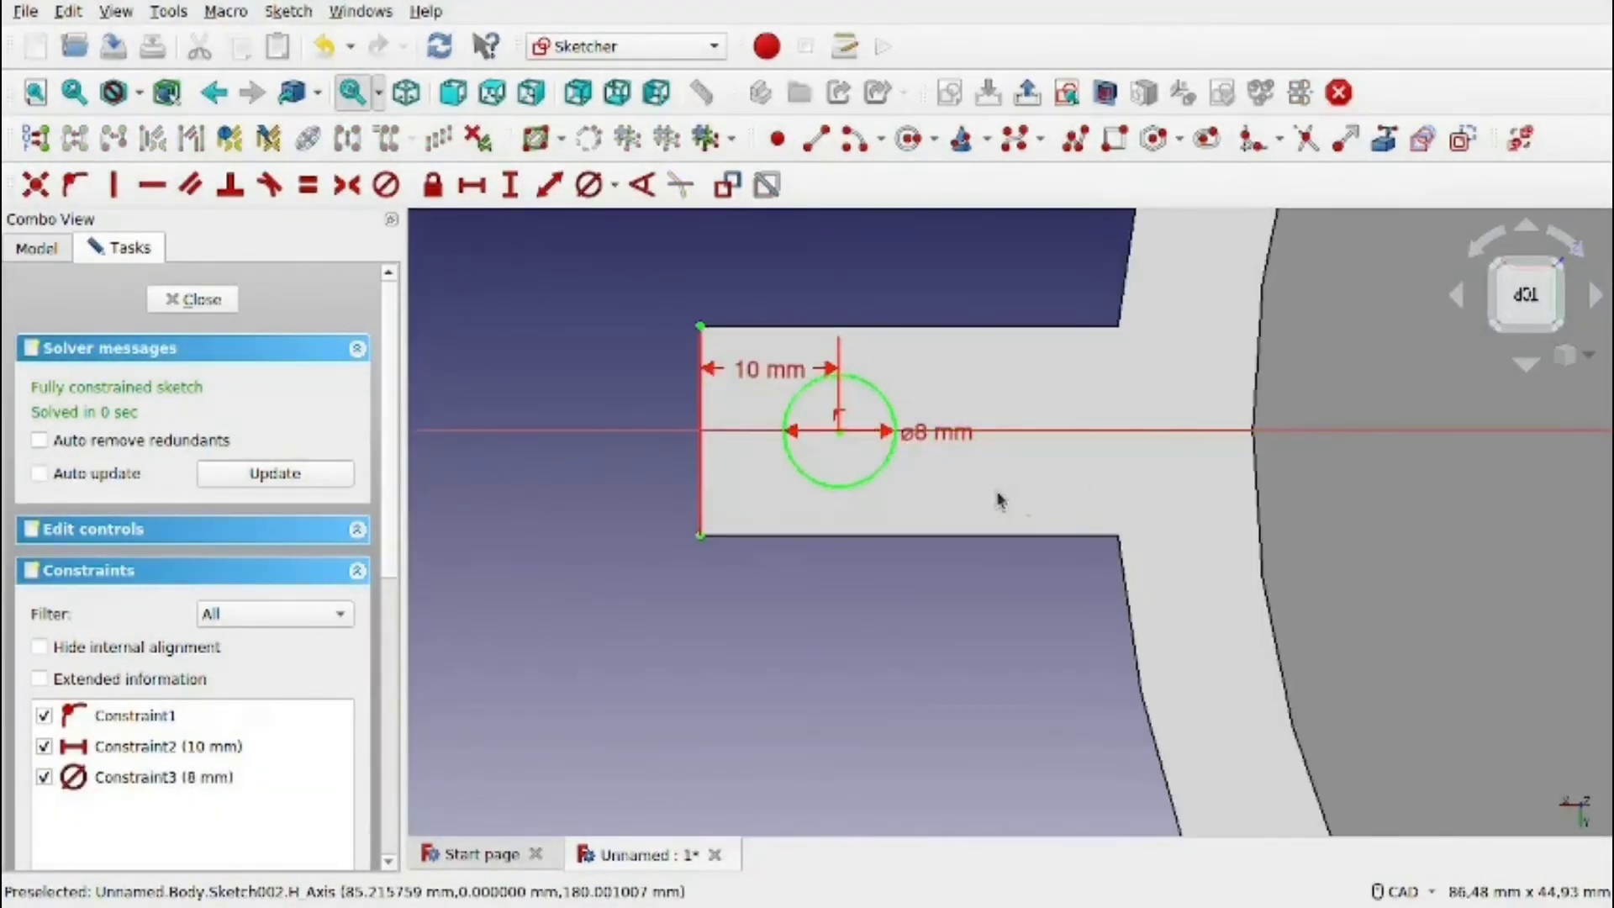
Close the sketch and pocket the circle with Type set to Through all.
click(1029, 101)
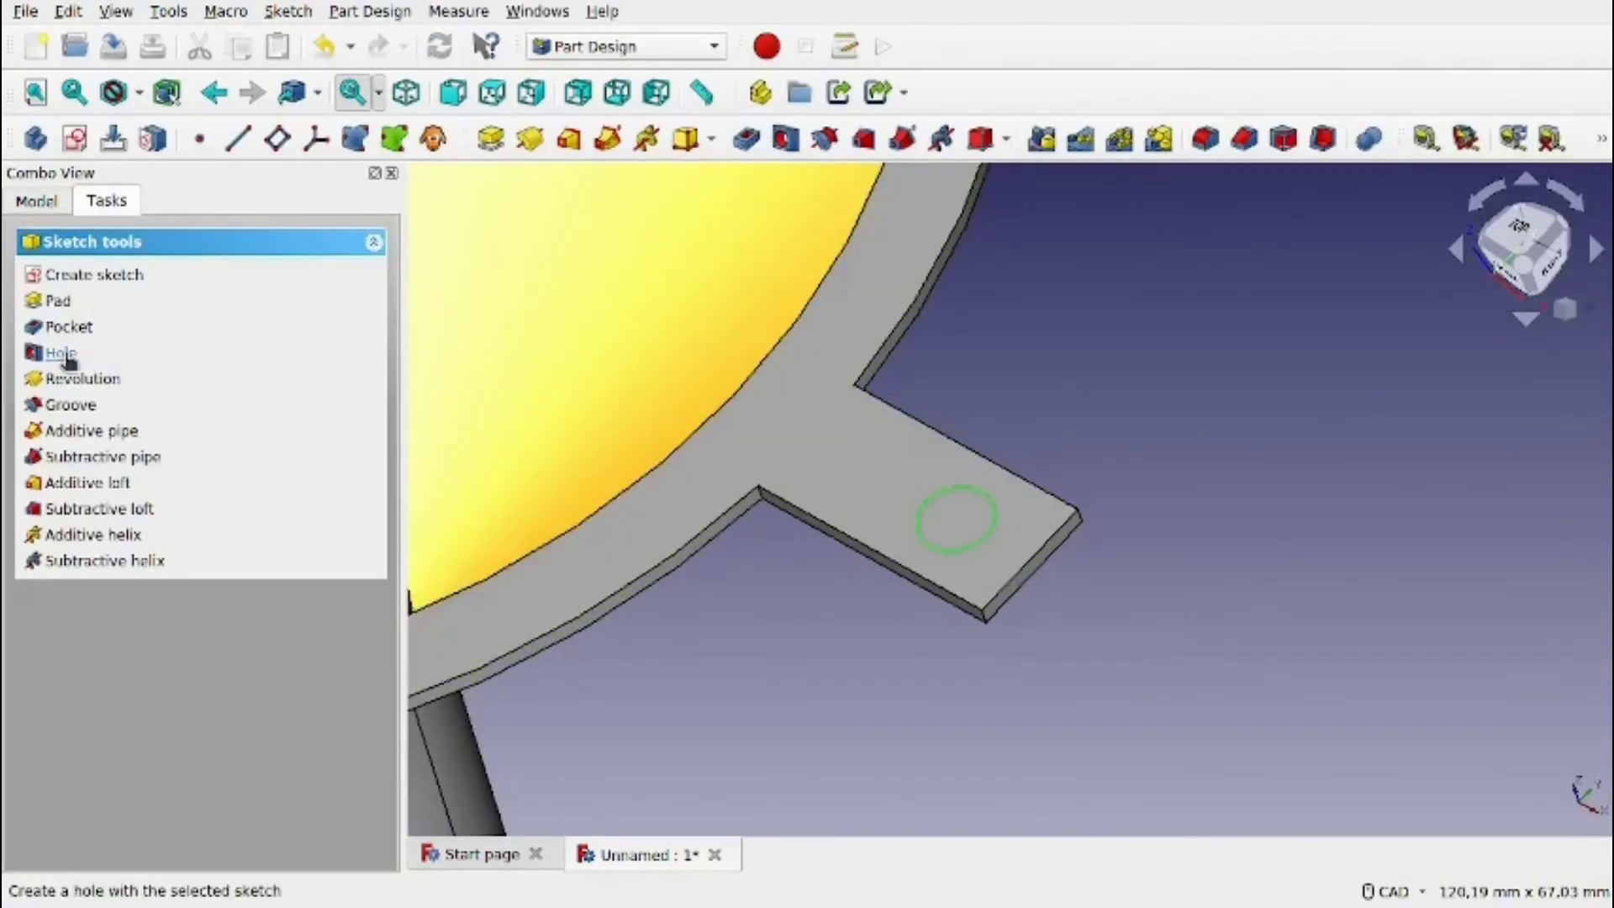
click(81, 332)
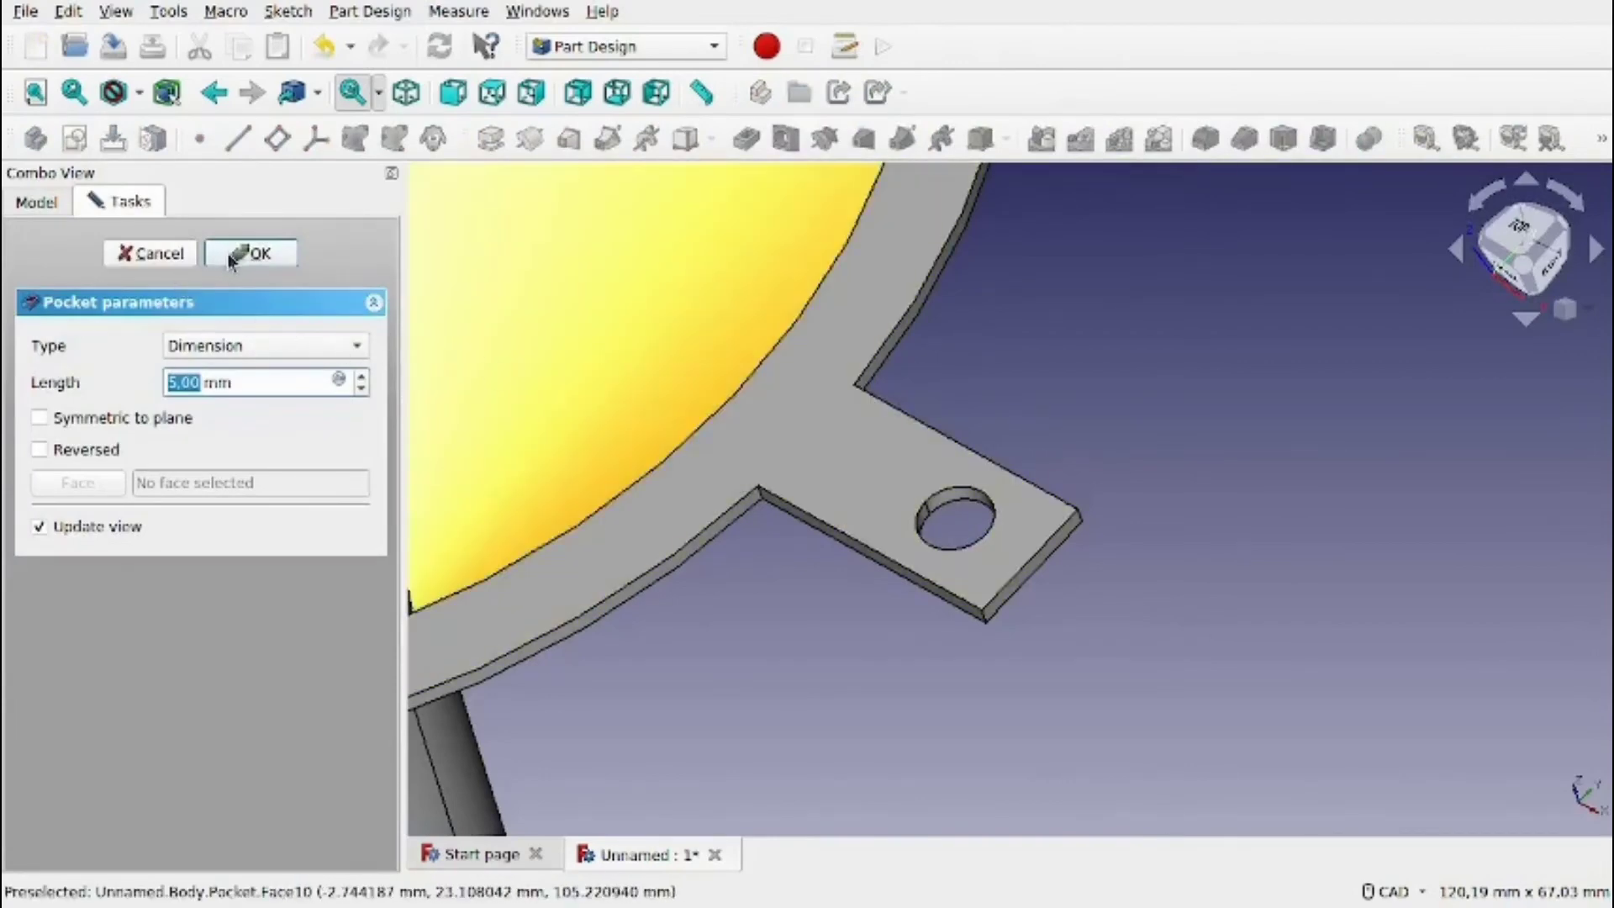
click(226, 349)
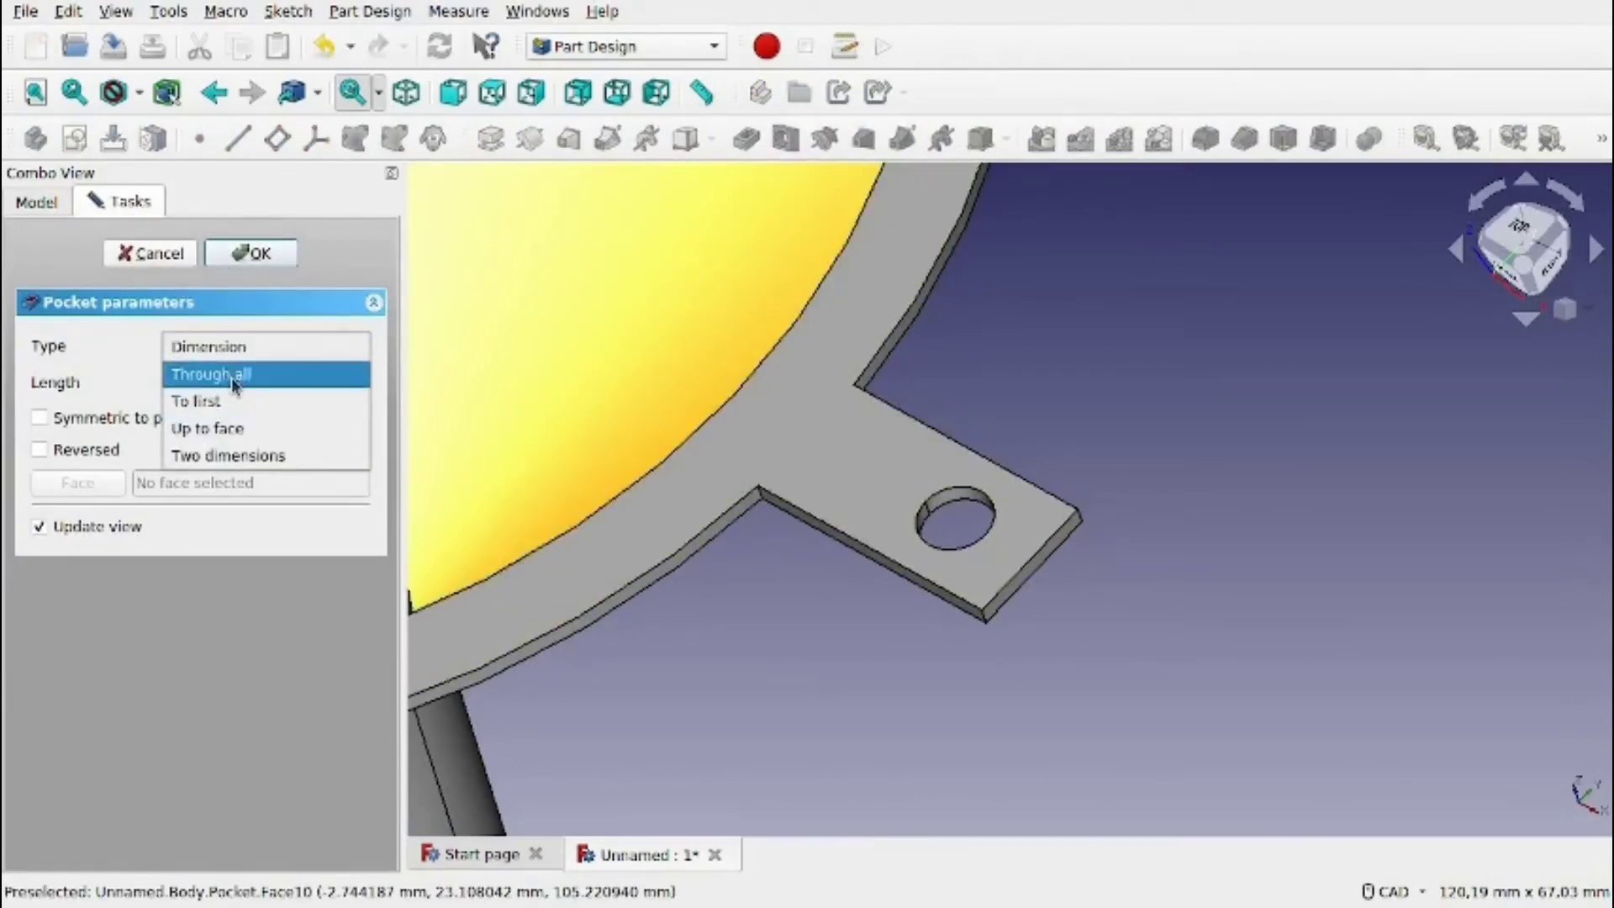
click(230, 372)
click(276, 255)
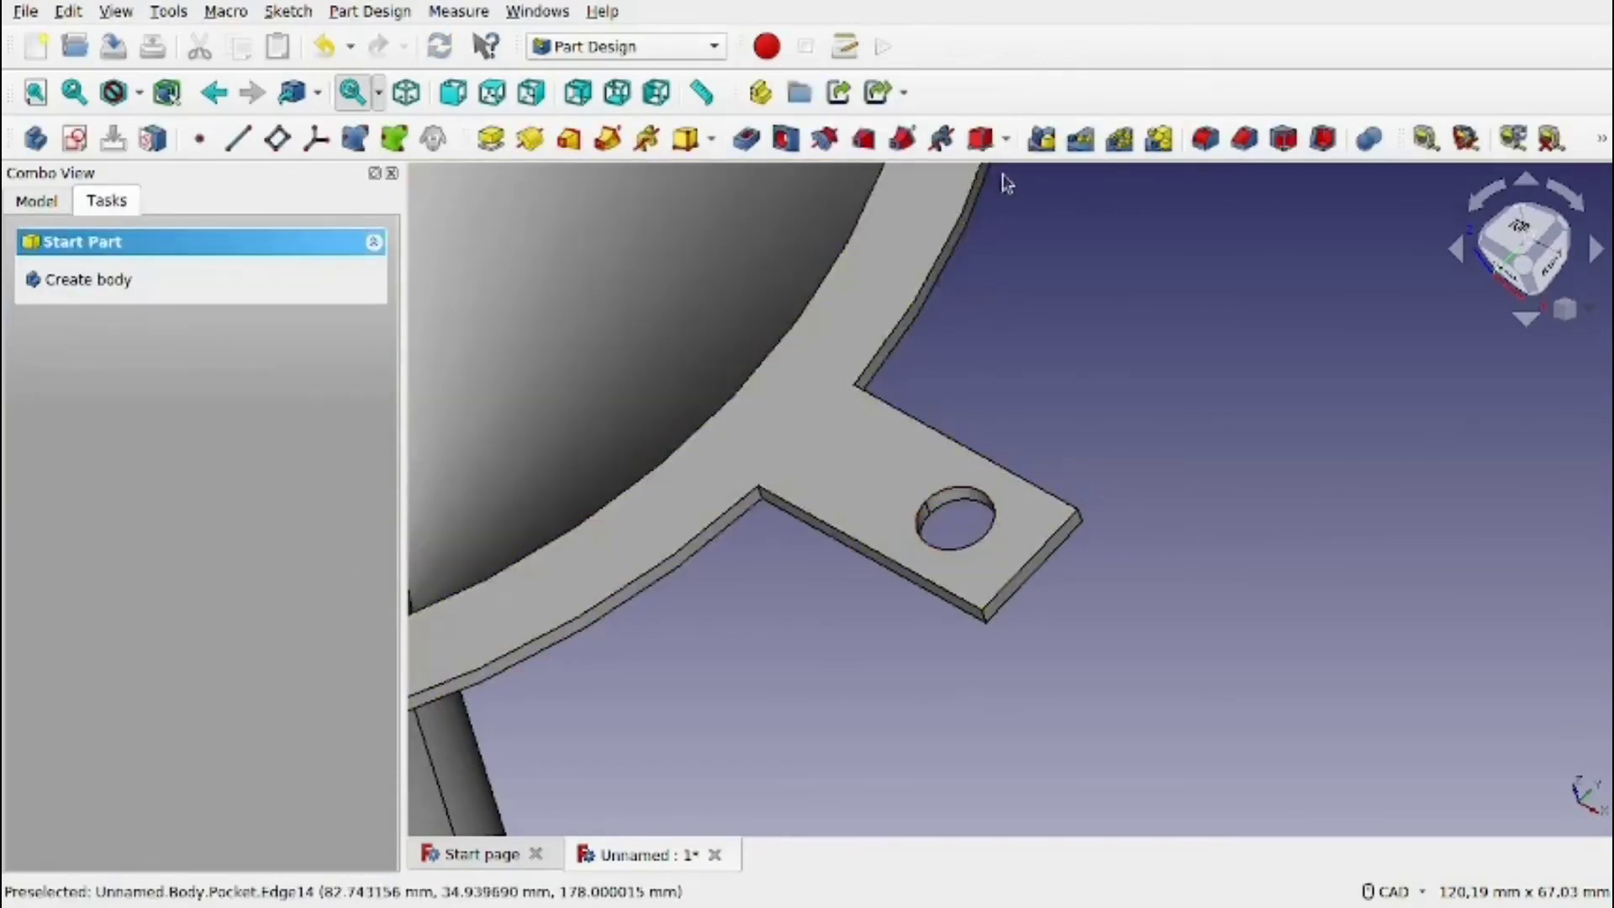
Fillet the tab's two outer corner edges at 8 mm, which fails.
middle_drag(821, 458, 940, 340)
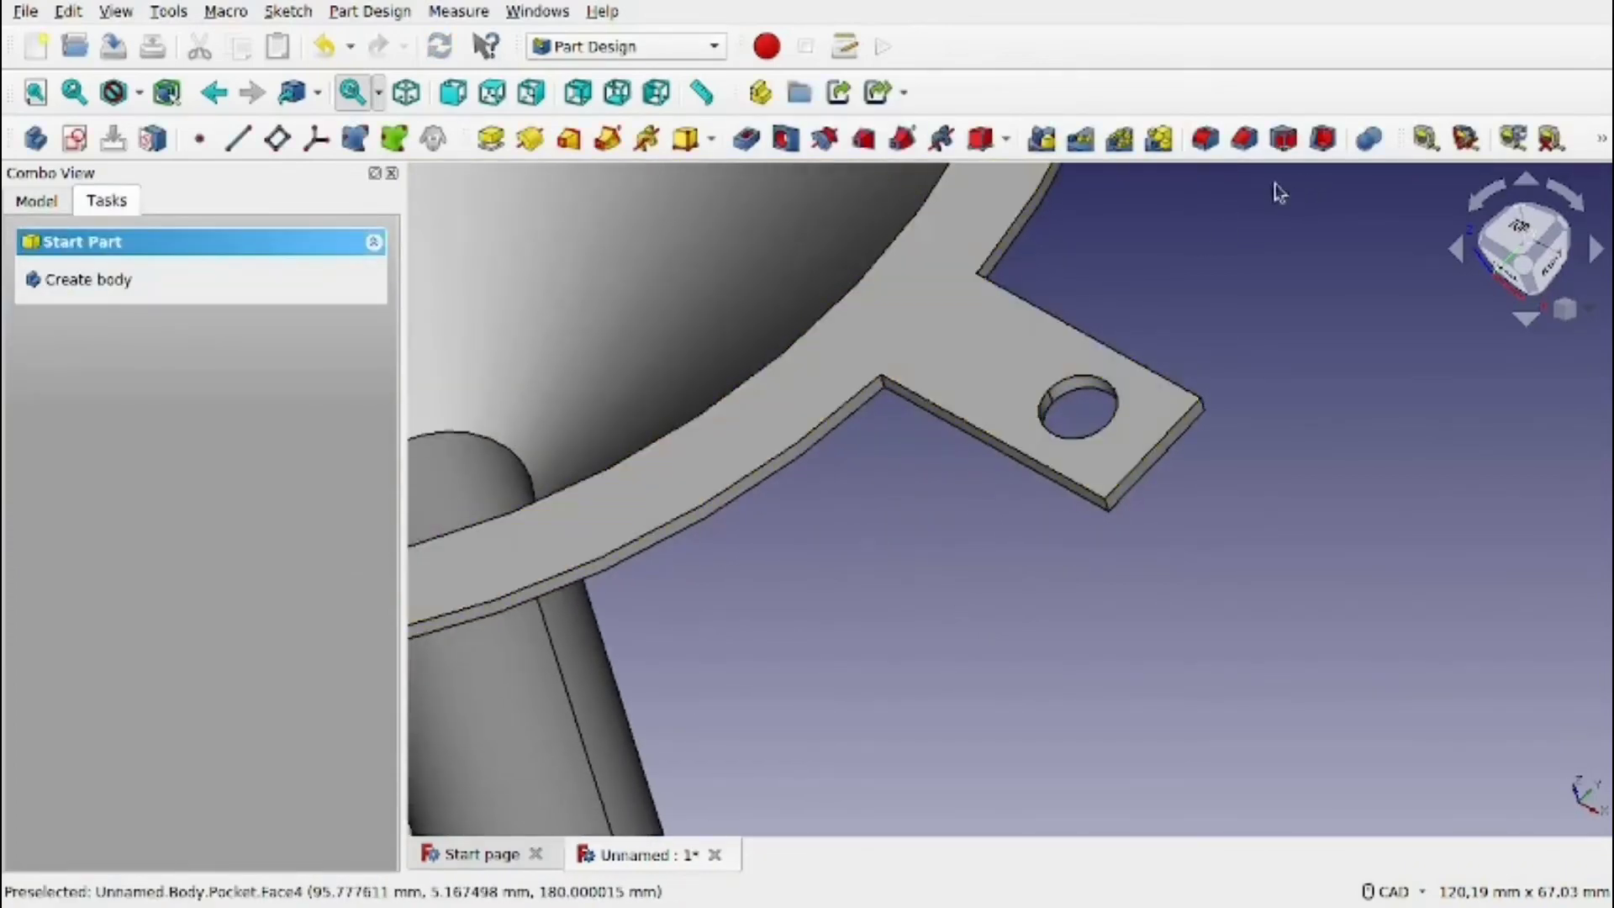
click(1204, 139)
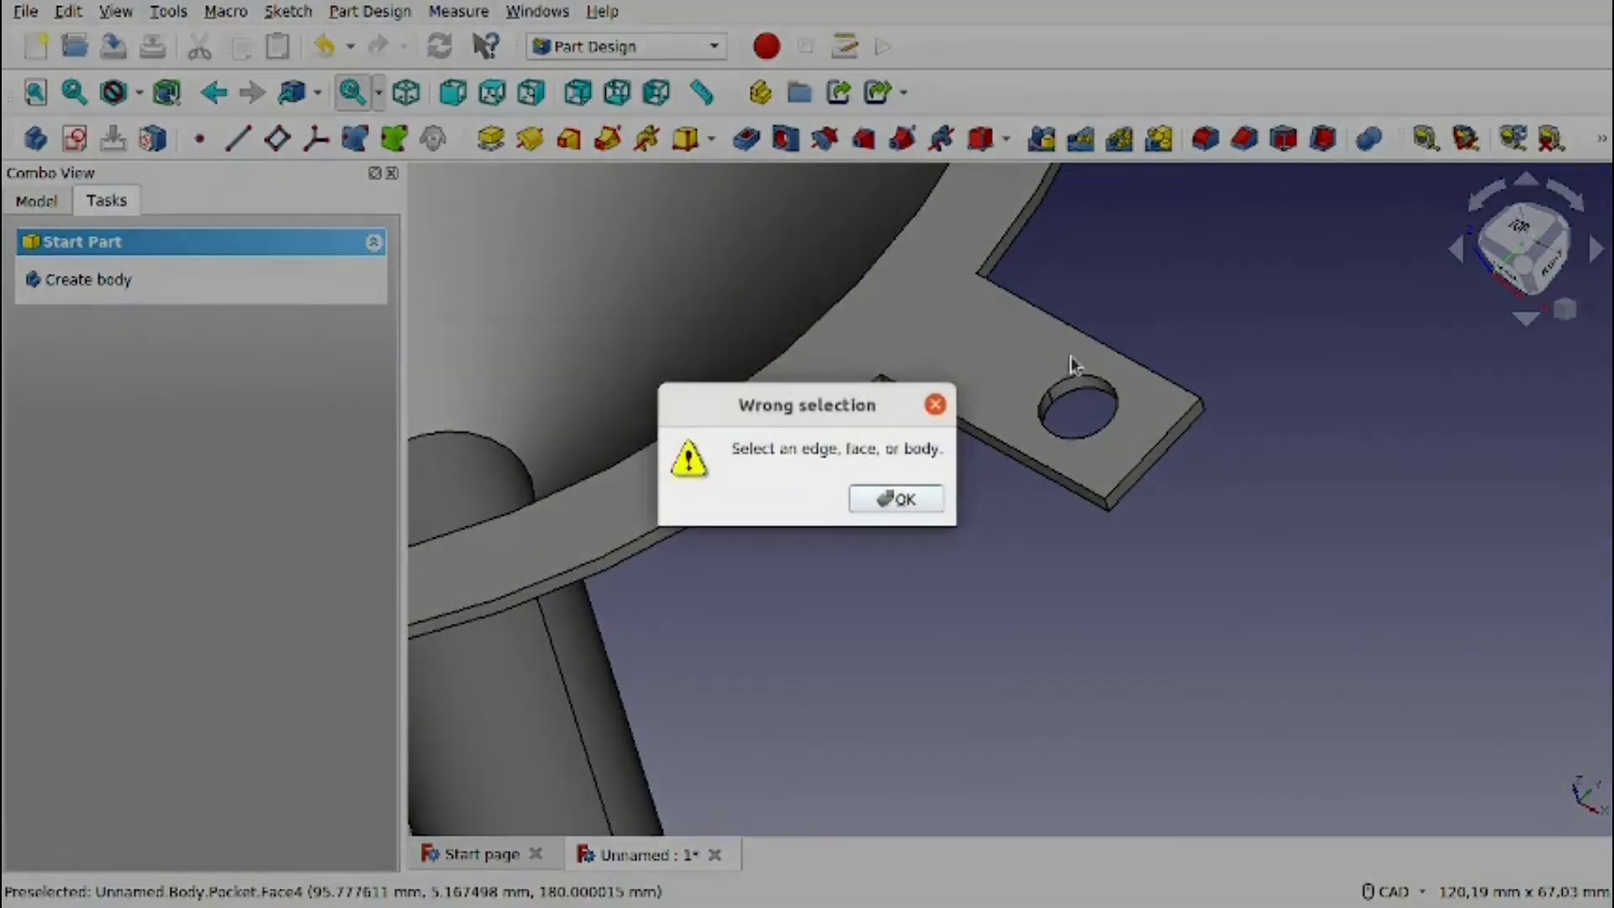
click(936, 406)
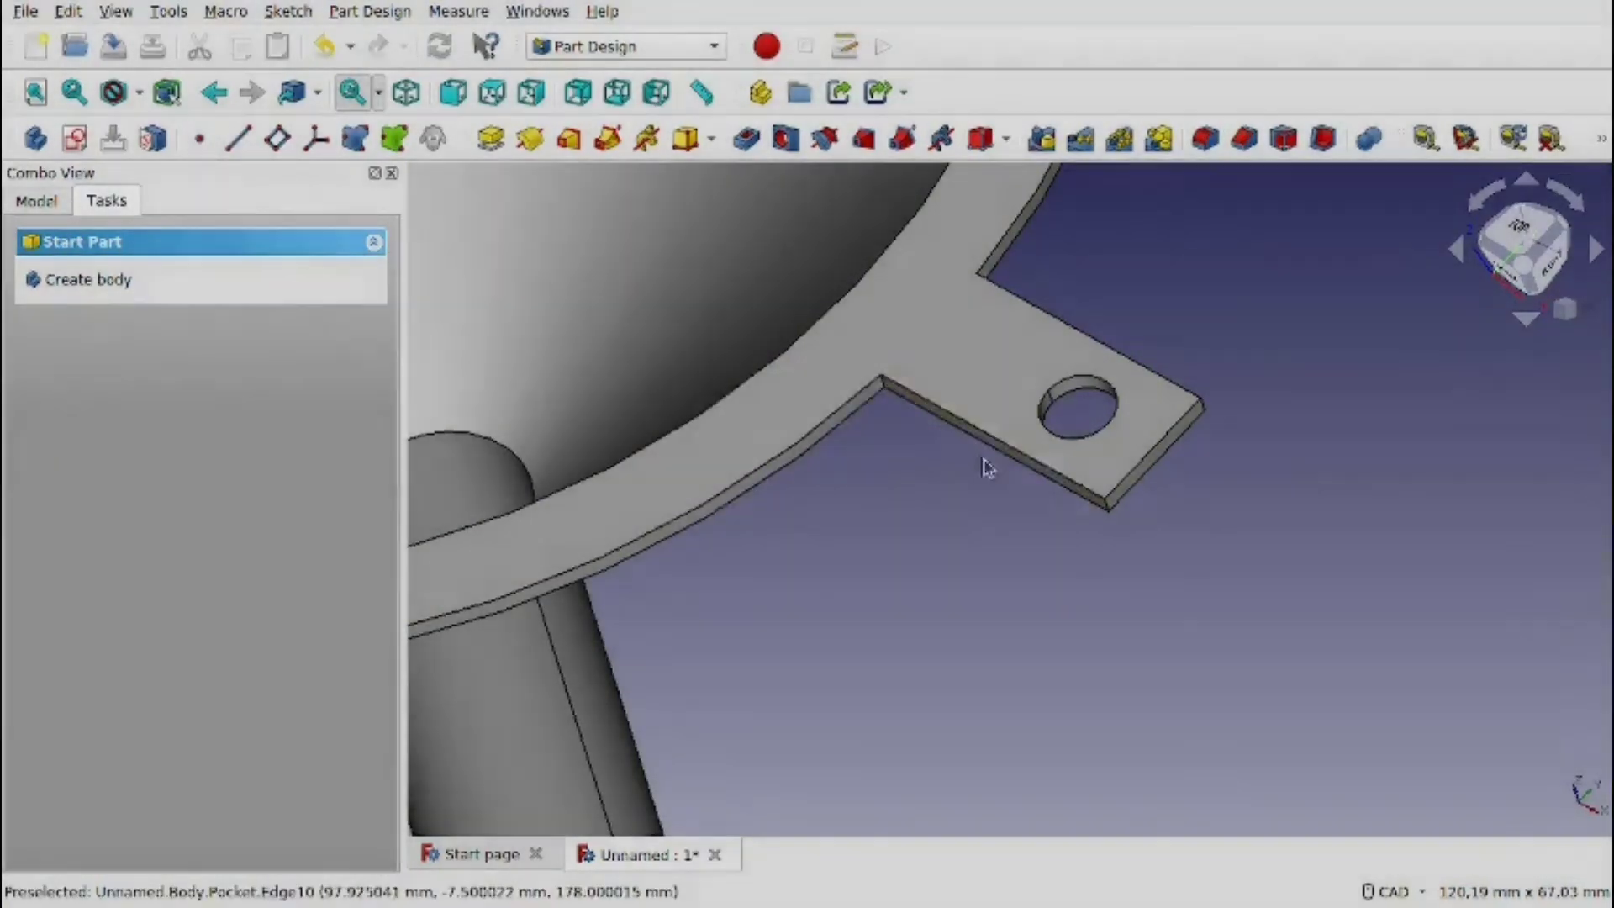
click(1110, 509)
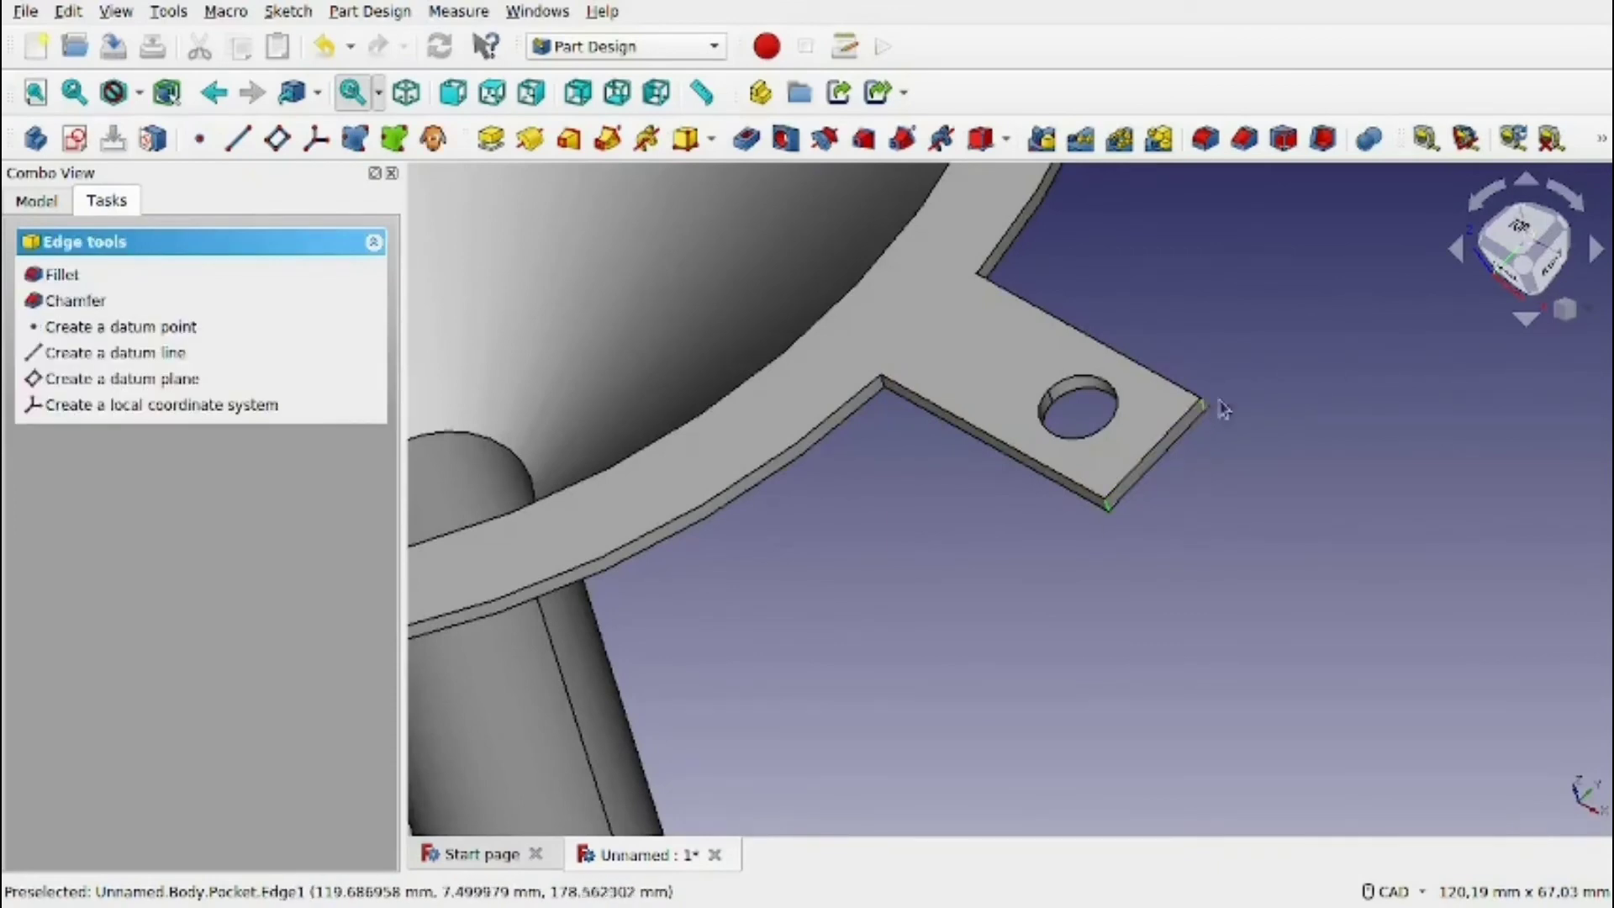
click(1216, 139)
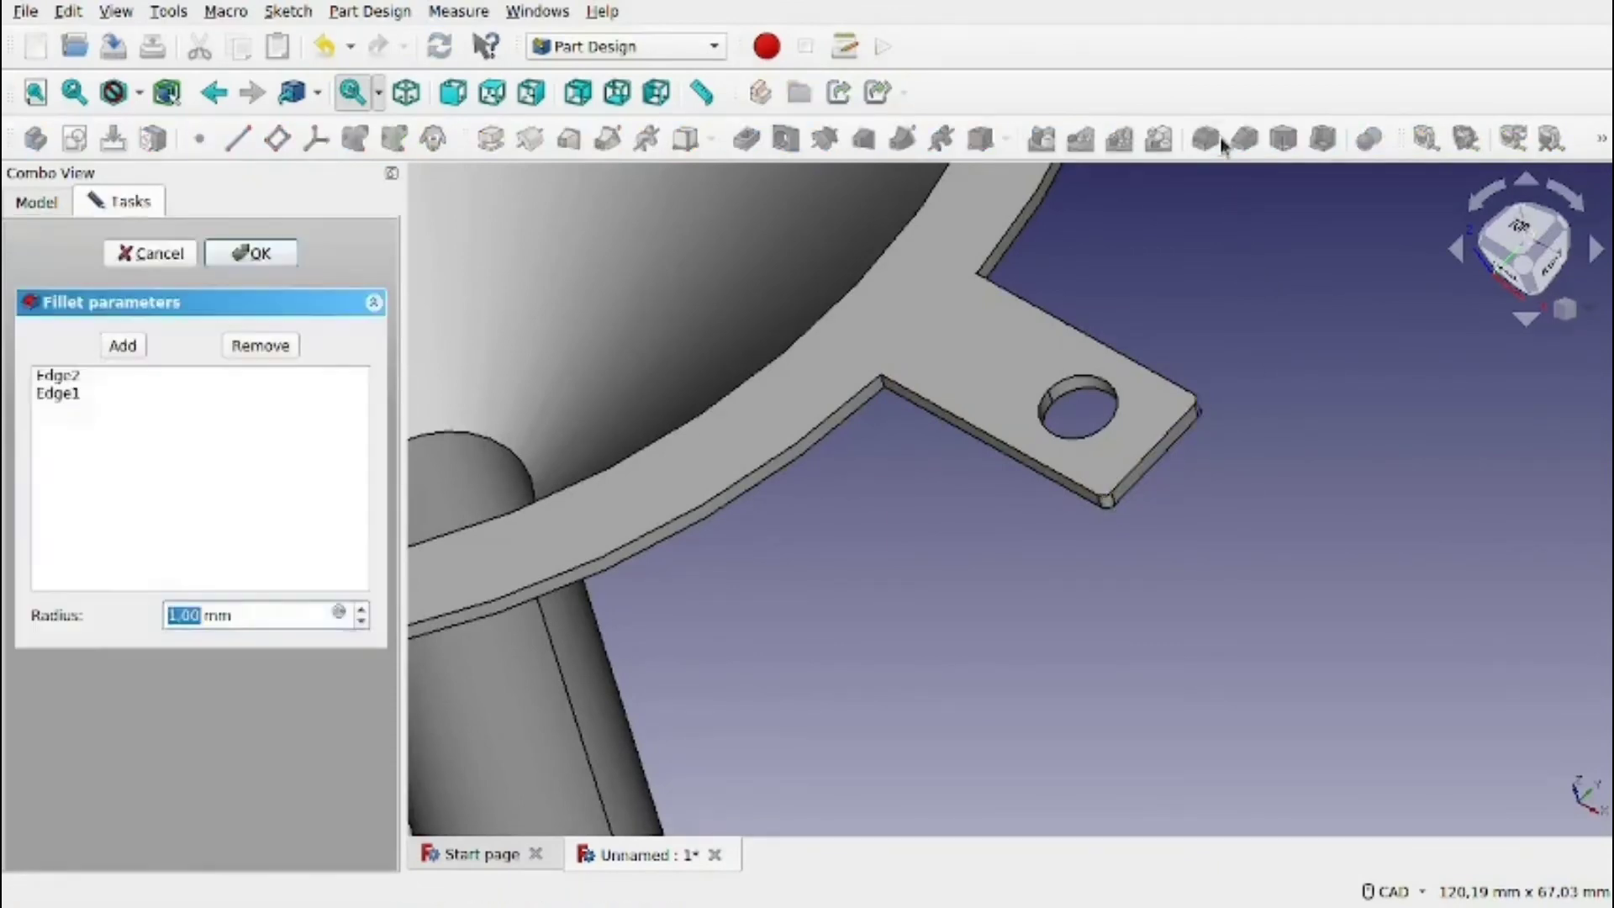
text(8)
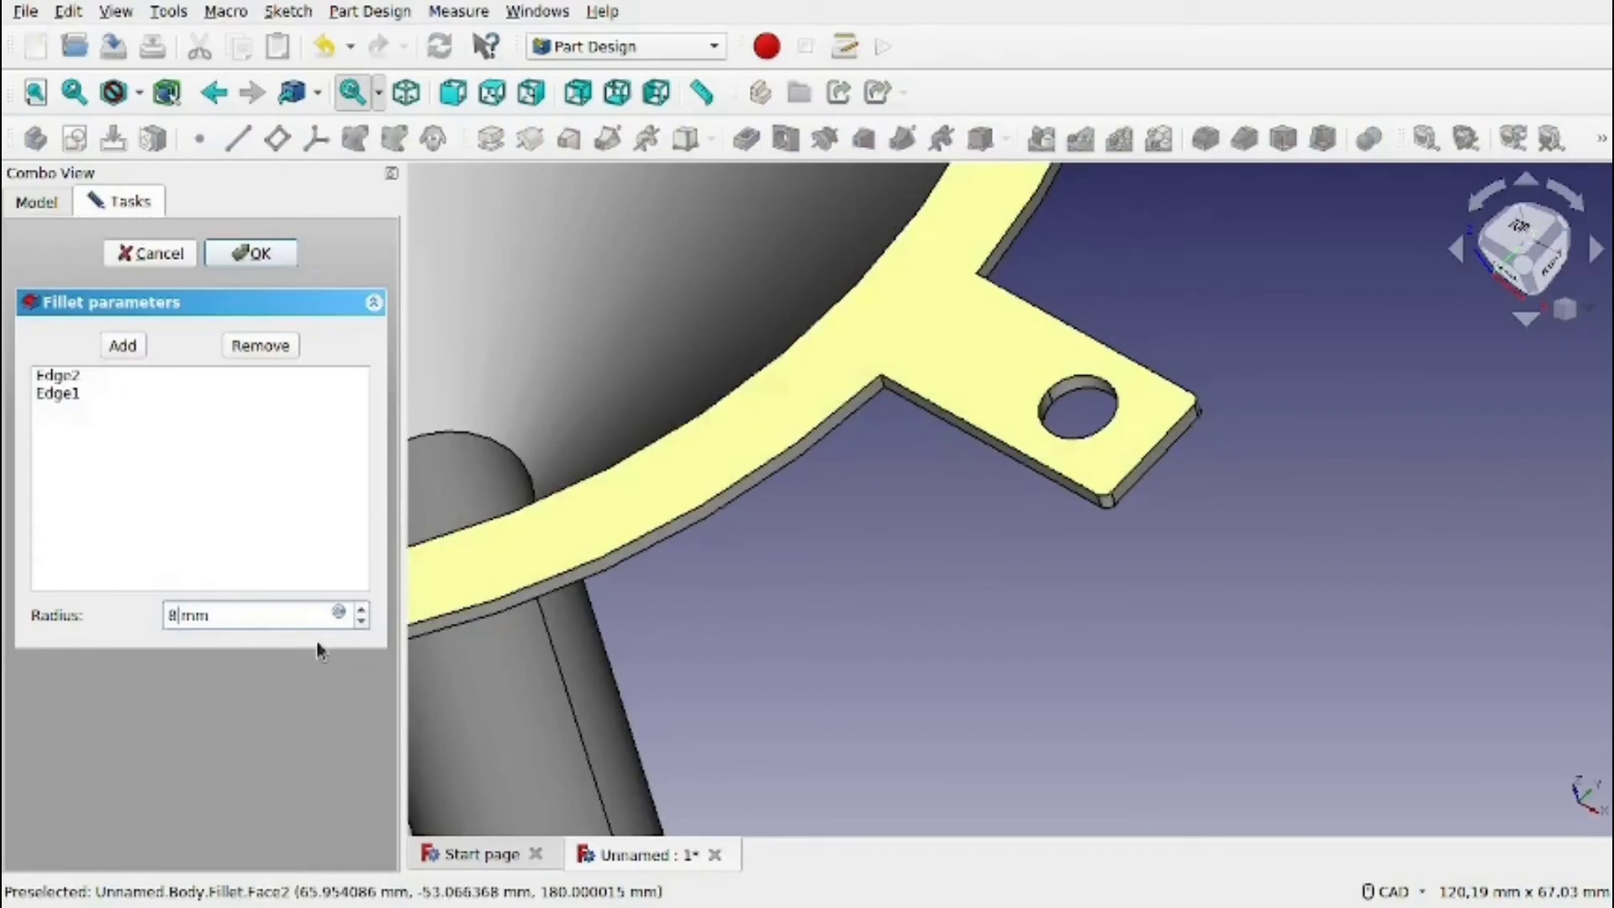
right_click(270, 538)
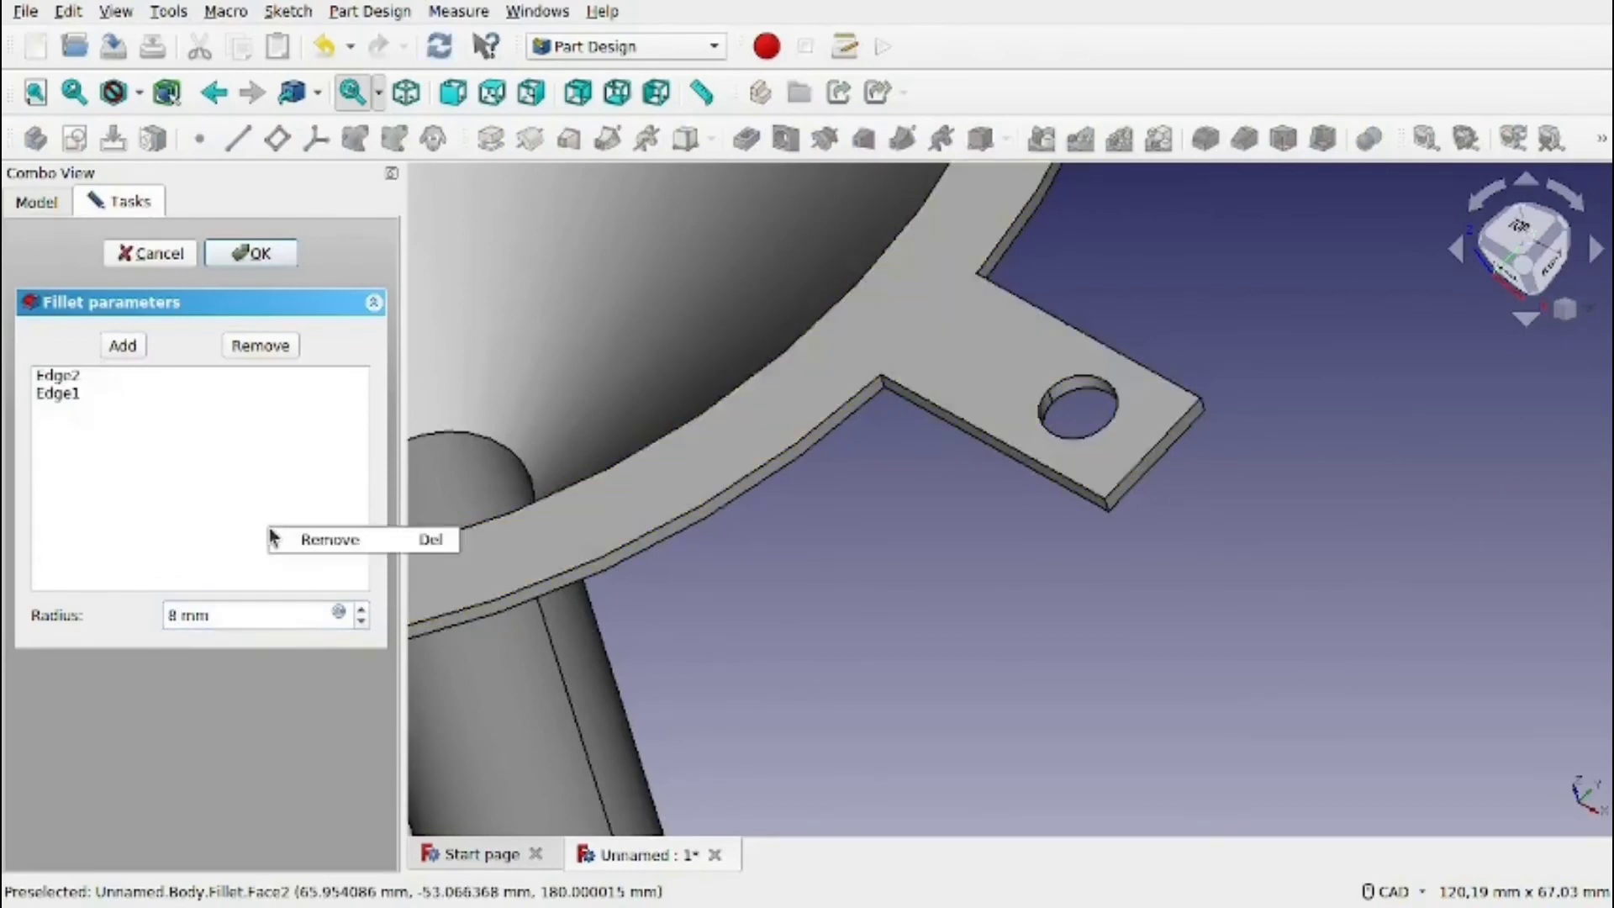
click(214, 466)
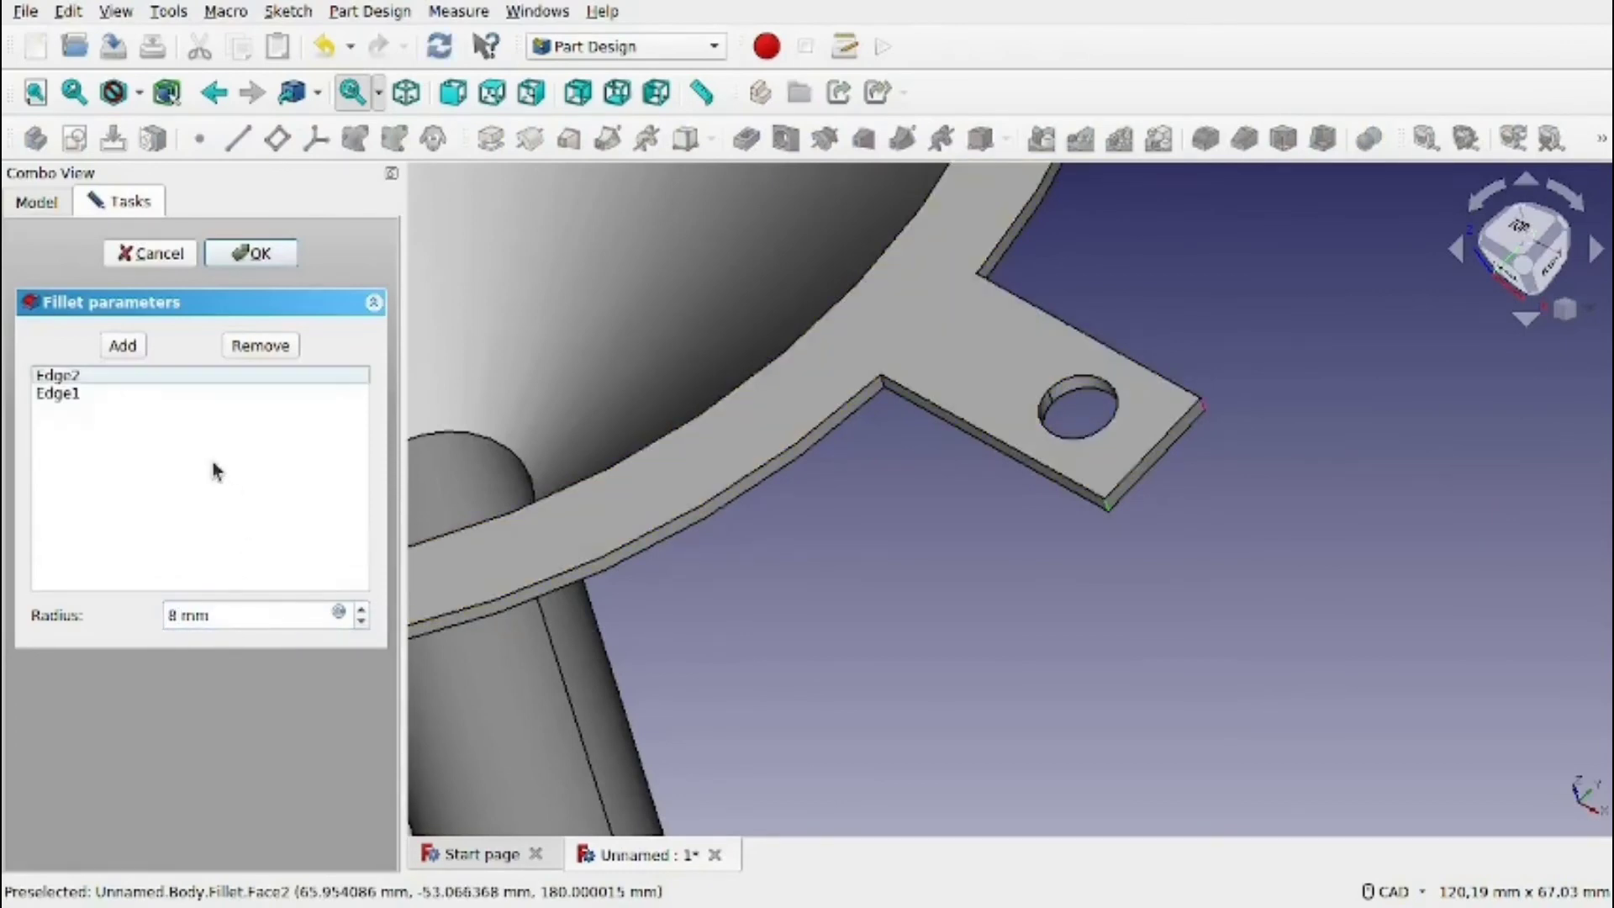
click(69, 395)
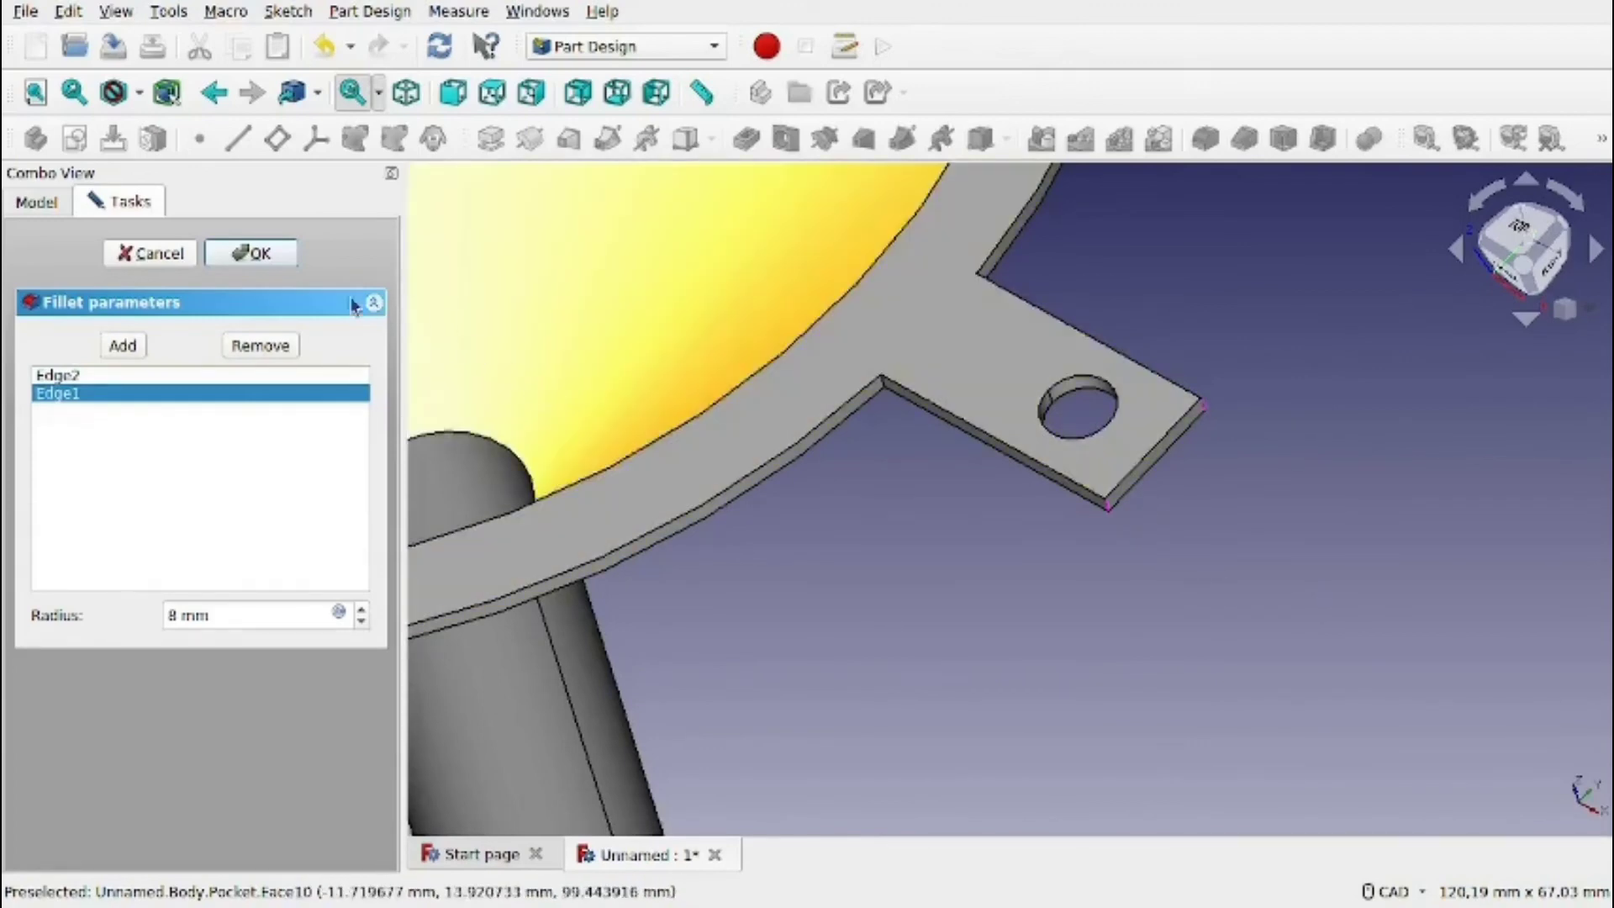
click(260, 254)
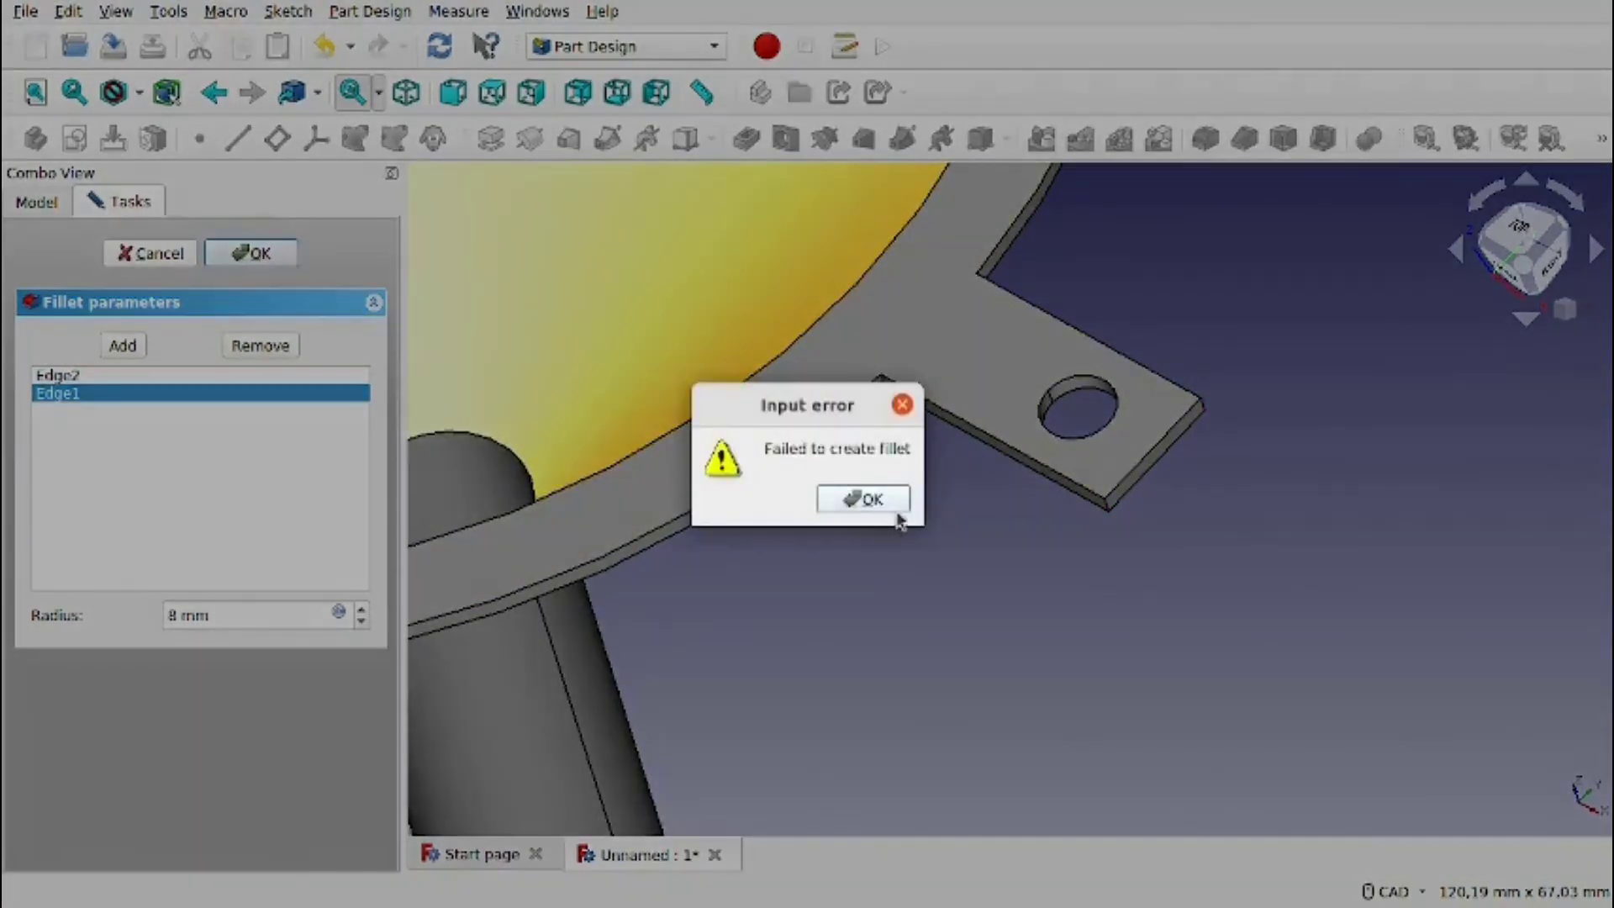
click(863, 500)
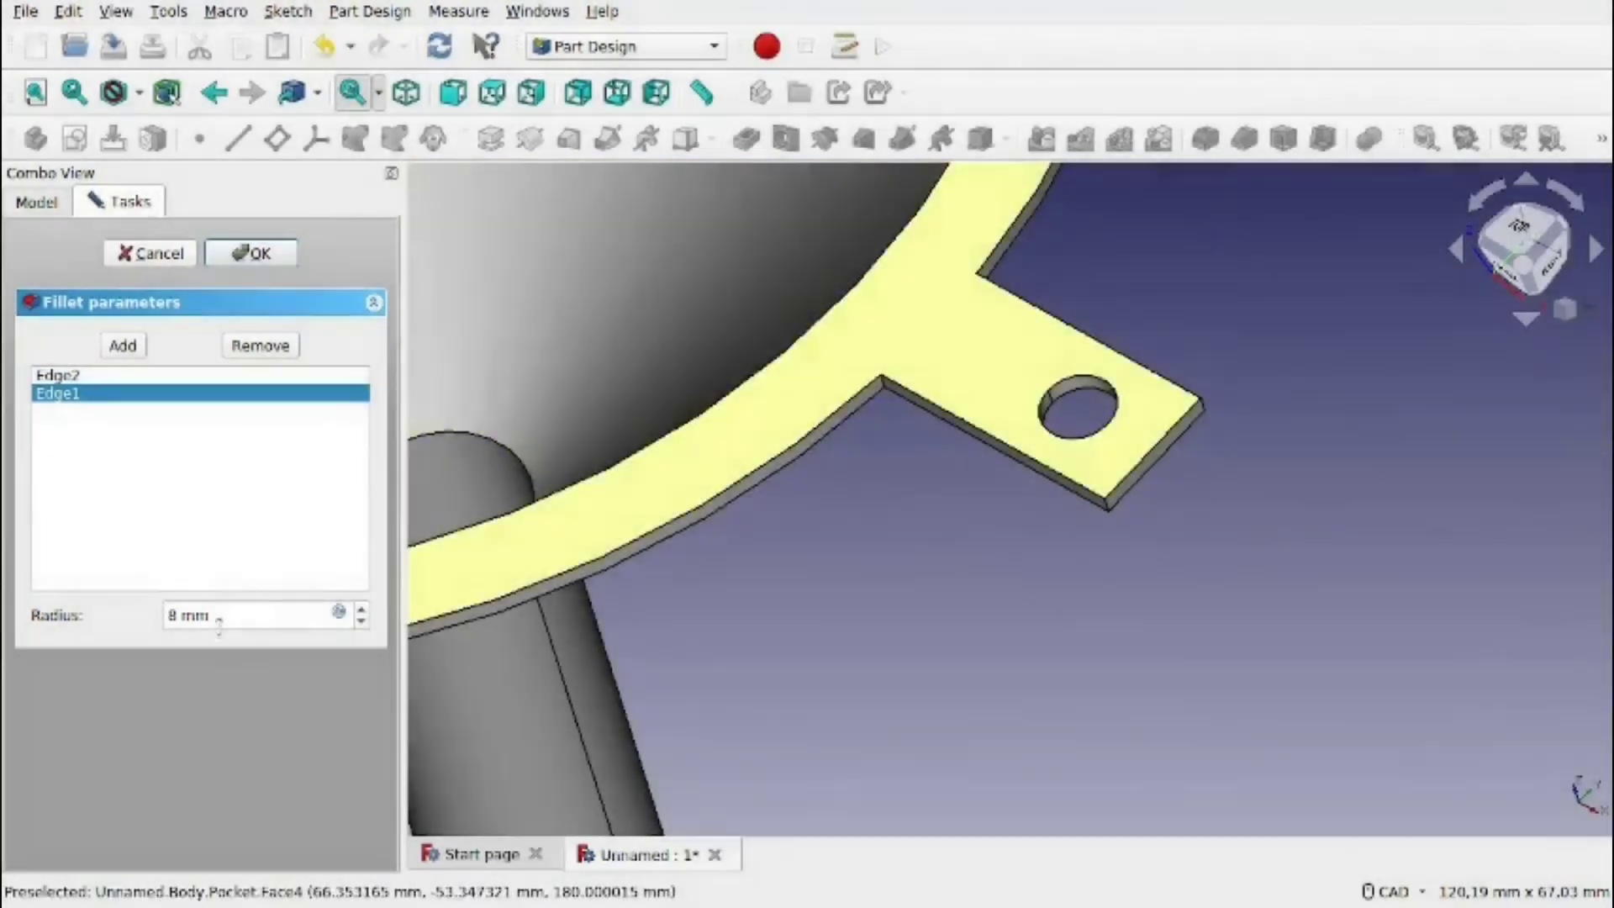
Step the fillet radius up from 4 mm, settle on 7 mm, and apply it.
triple_click(216, 617)
text(4)
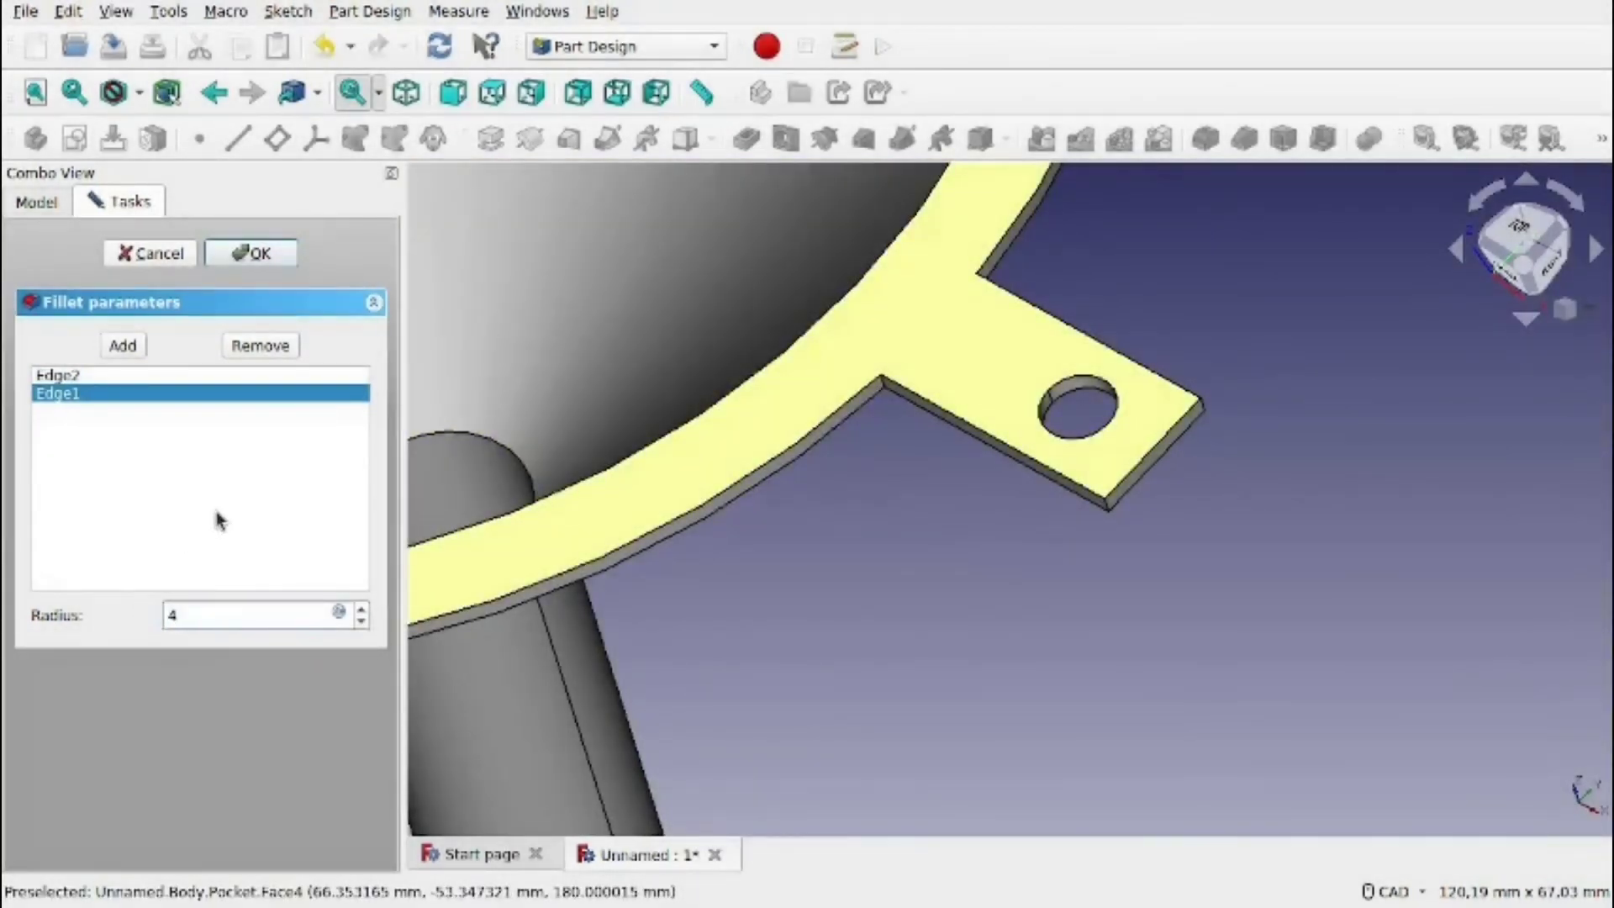
key(Return)
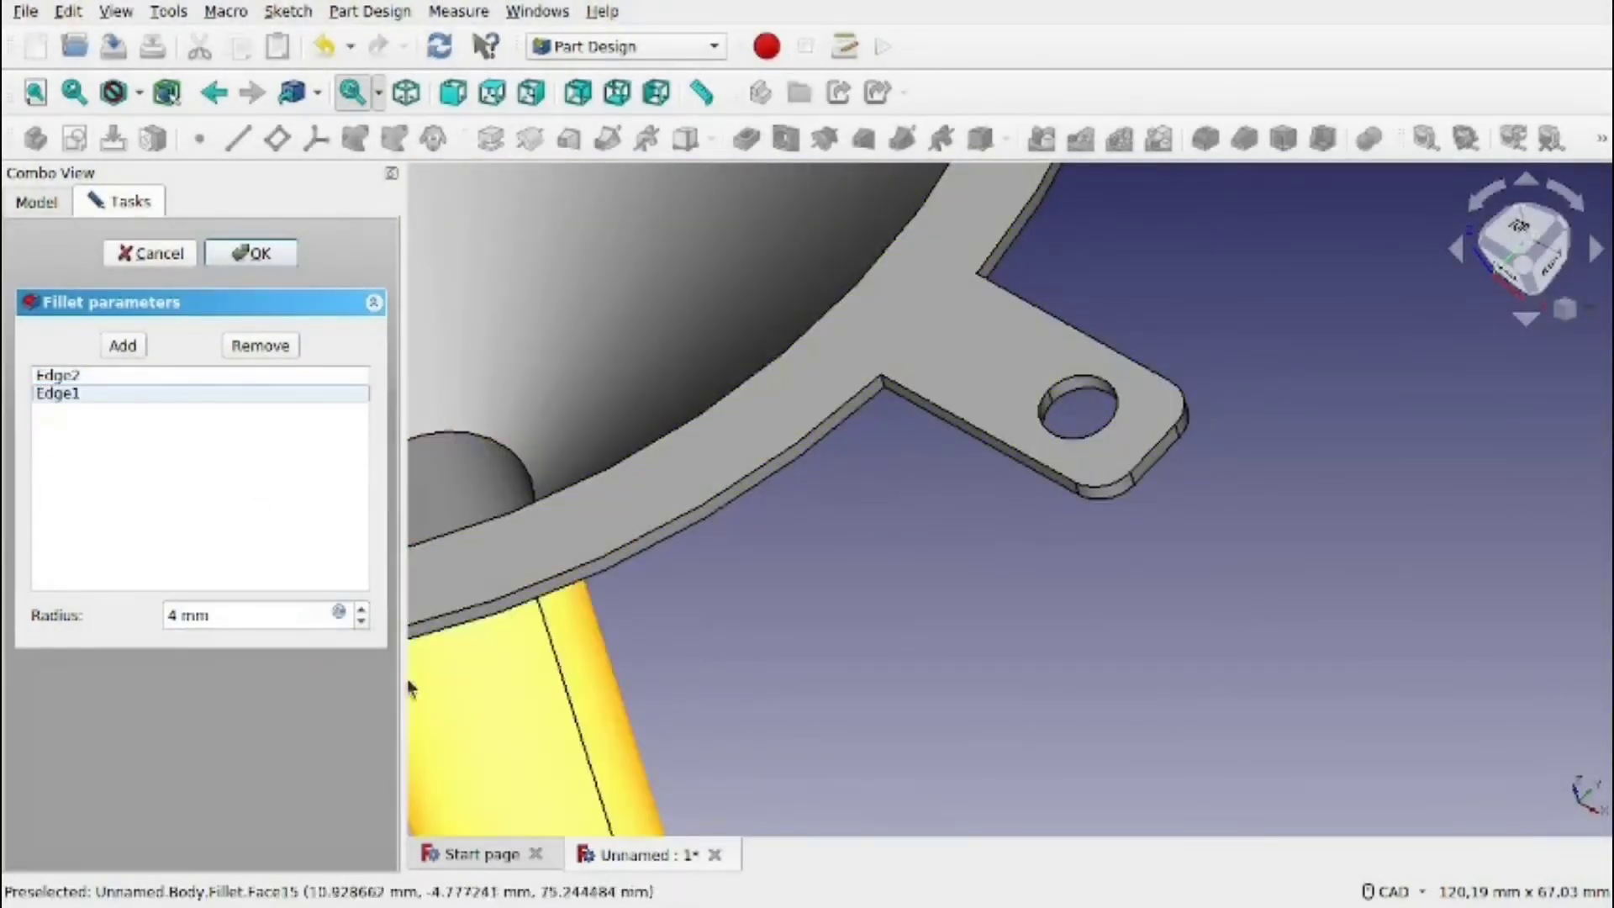
click(362, 612)
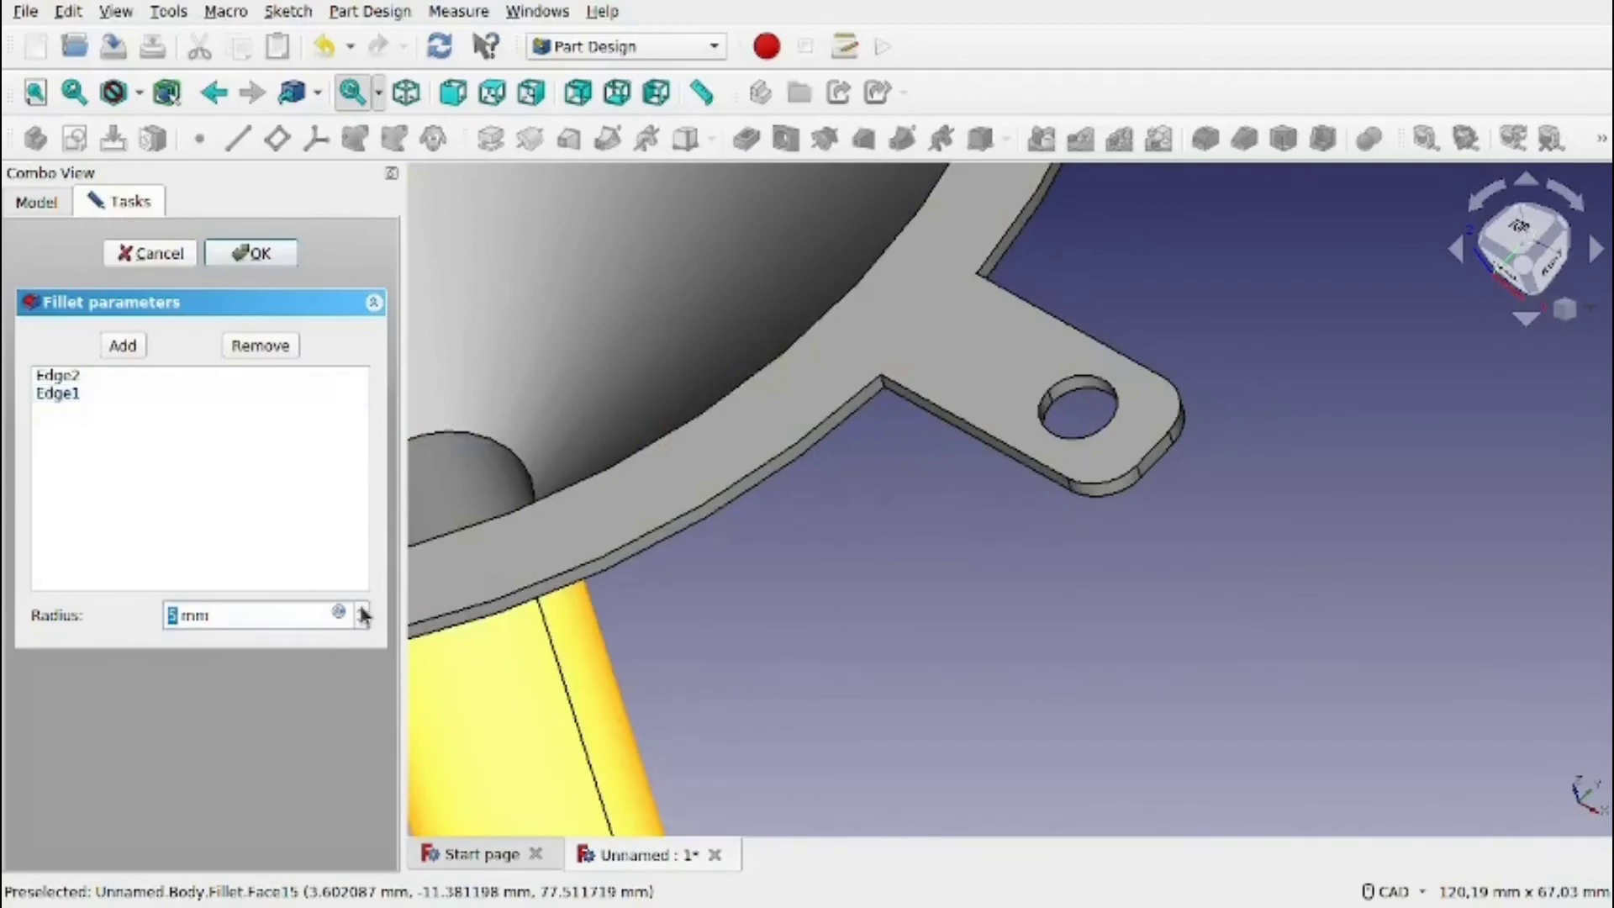
click(363, 613)
click(362, 613)
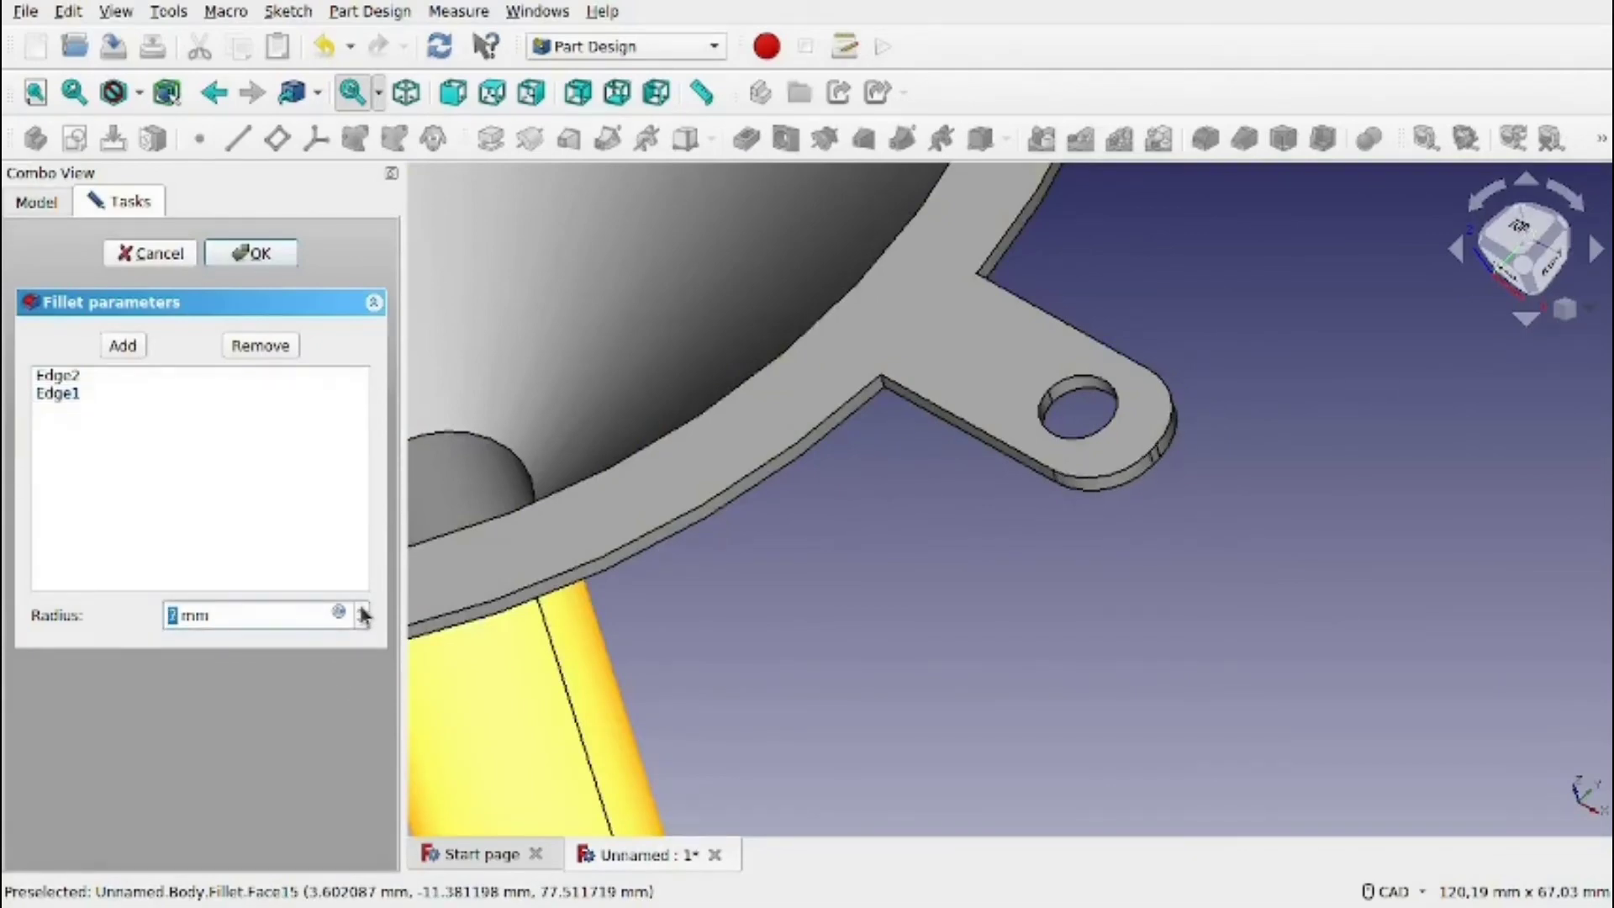
click(362, 613)
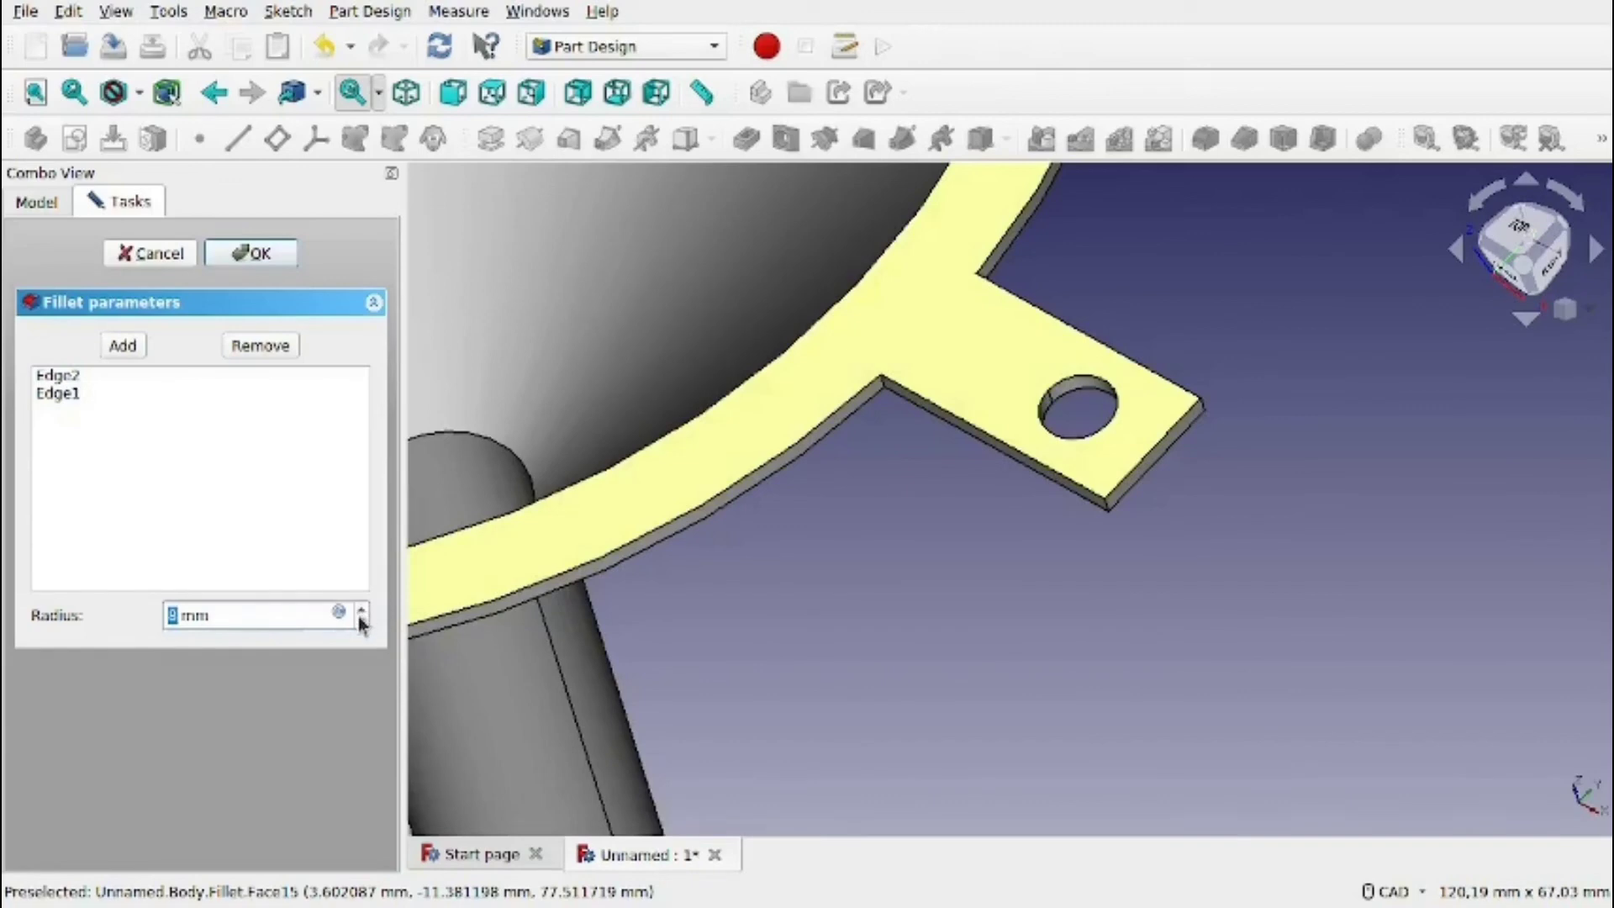
click(361, 624)
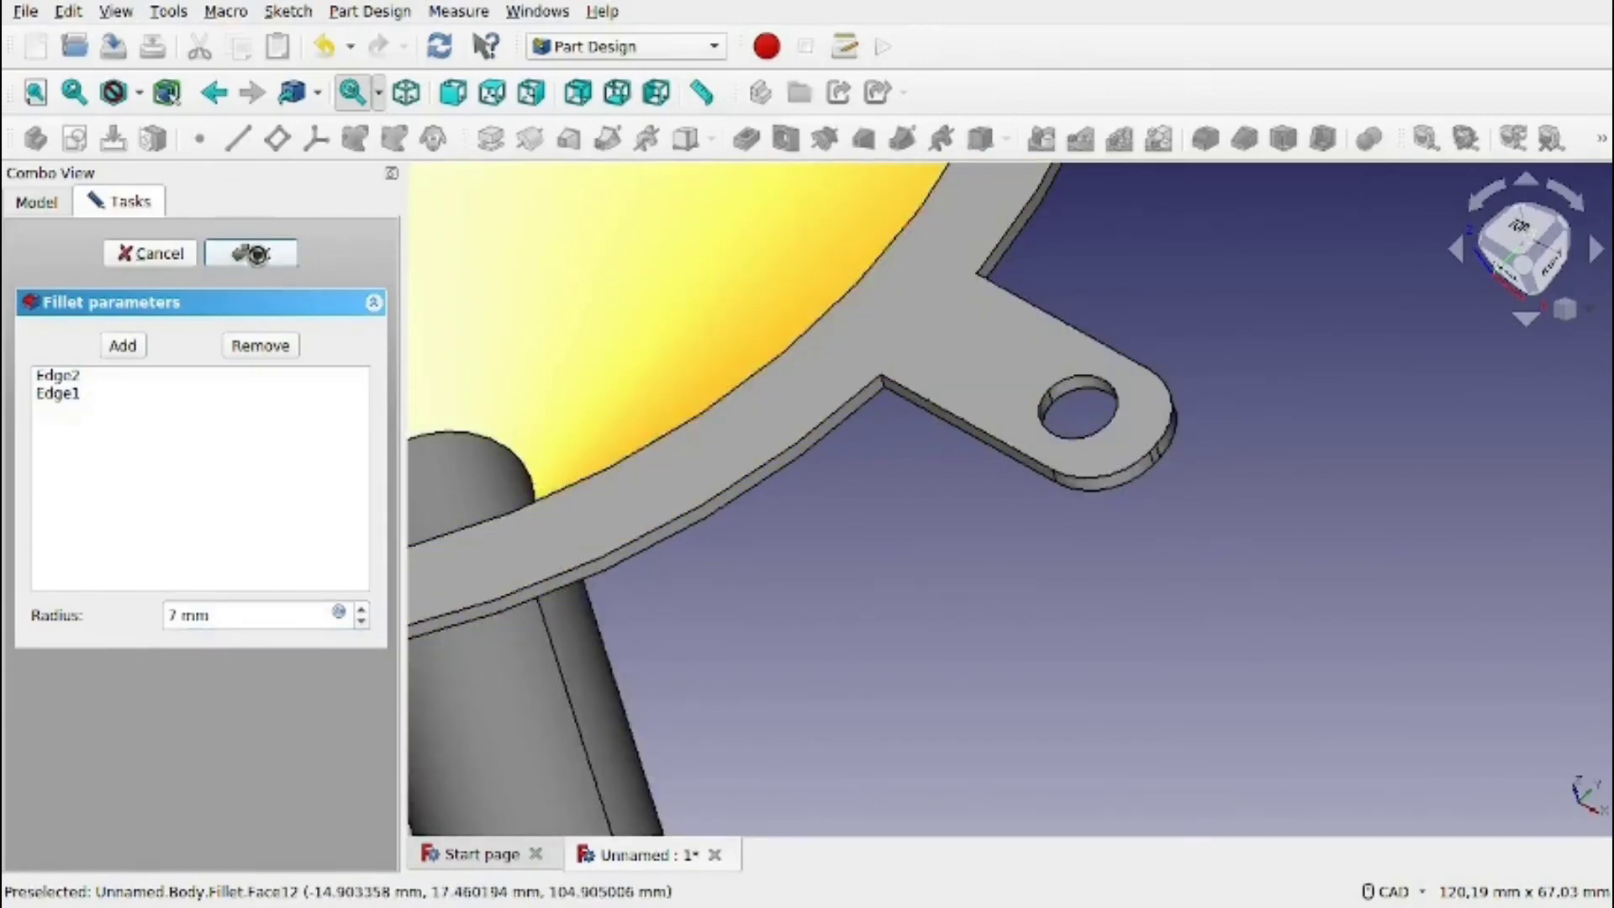
click(250, 253)
scroll(828, 534, down, 5)
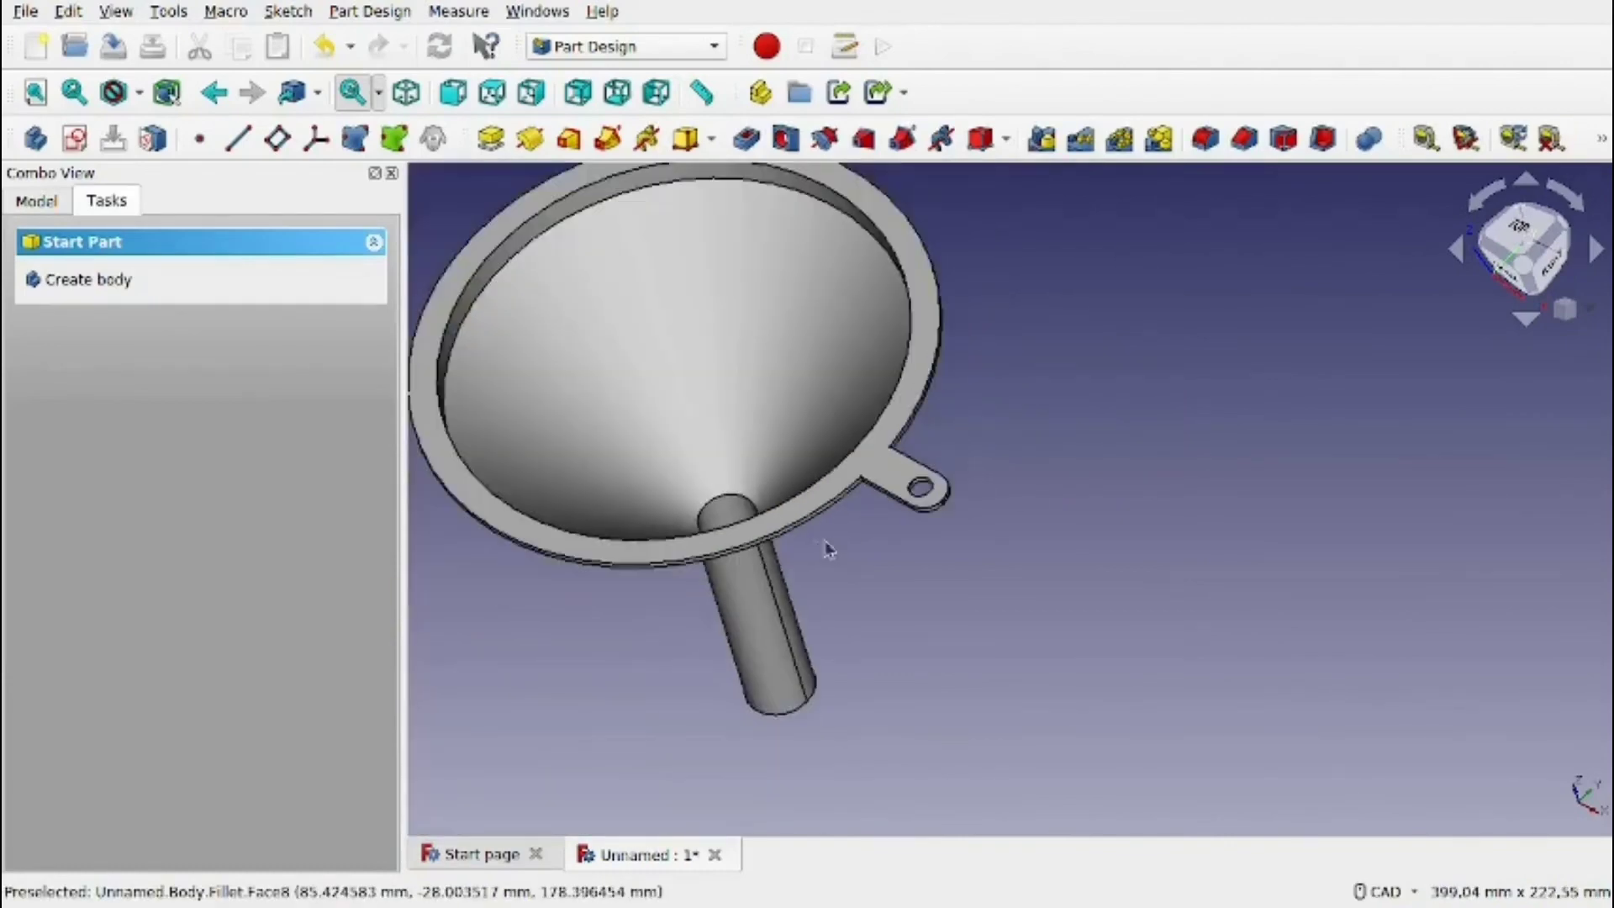
Orbit the finished funnel to a side view and open the File menu.
mouse_move(648, 576)
middle_down()
mouse_move(706, 515)
mouse_move(677, 532)
mouse_move(942, 414)
mouse_move(894, 490)
mouse_move(983, 504)
mouse_move(1034, 488)
mouse_move(1052, 476)
mouse_move(986, 417)
mouse_move(1026, 370)
mouse_move(1124, 349)
mouse_move(1060, 436)
mouse_move(832, 501)
mouse_move(1121, 623)
mouse_move(1268, 516)
mouse_move(1092, 544)
mouse_move(980, 526)
mouse_move(1074, 375)
mouse_move(1102, 421)
mouse_move(969, 499)
mouse_move(987, 512)
mouse_move(1036, 461)
mouse_move(1009, 515)
mouse_move(973, 458)
middle_up()
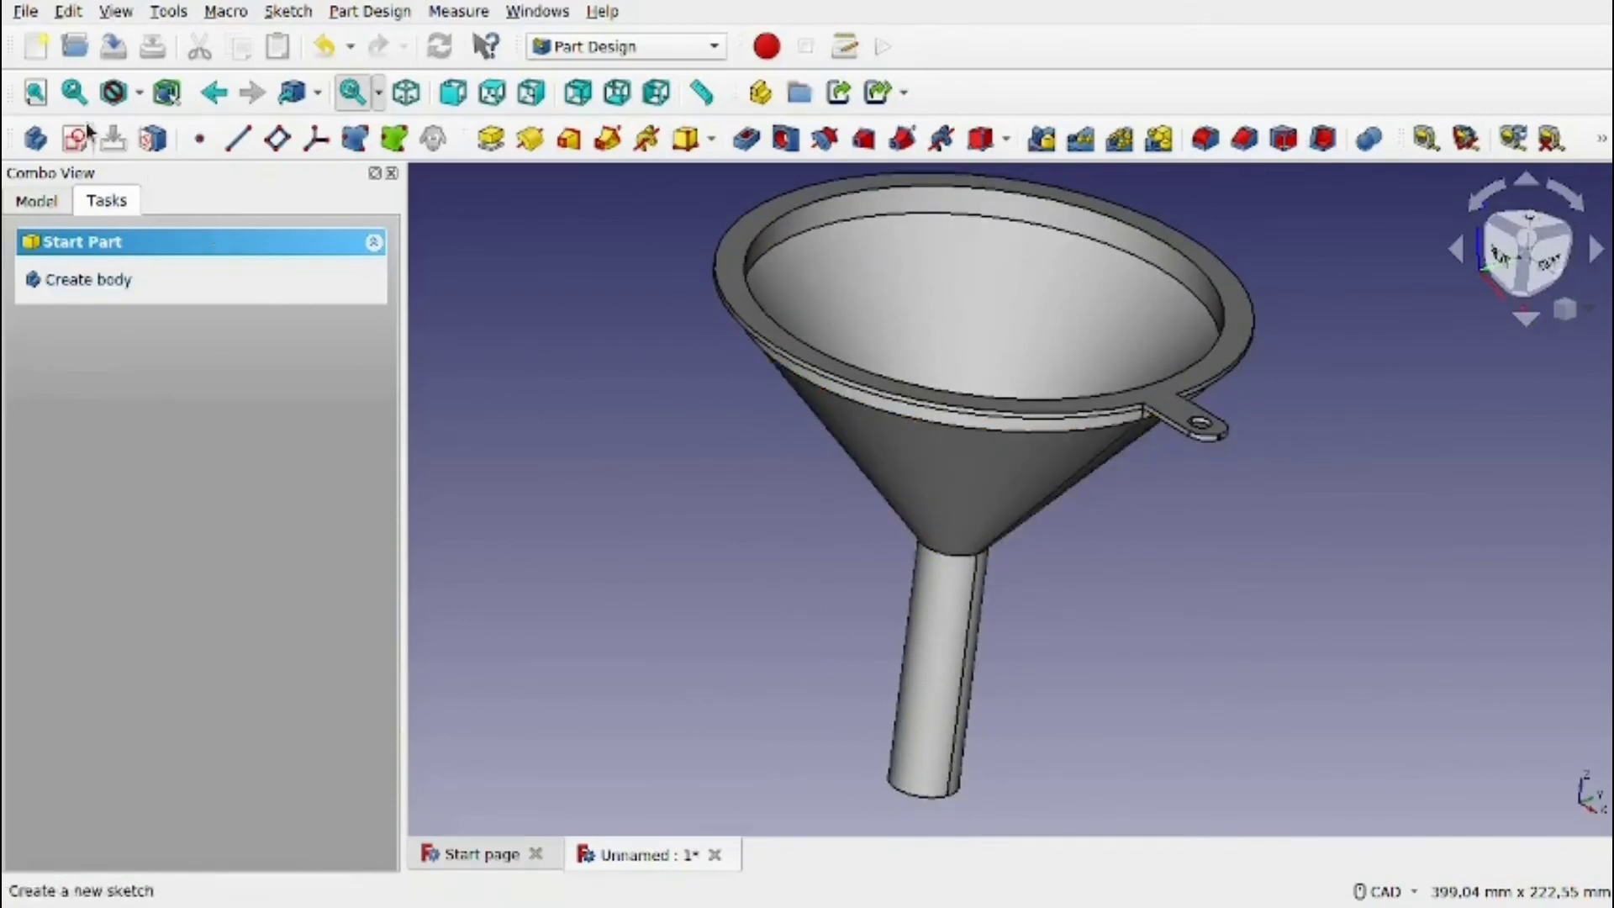
click(25, 11)
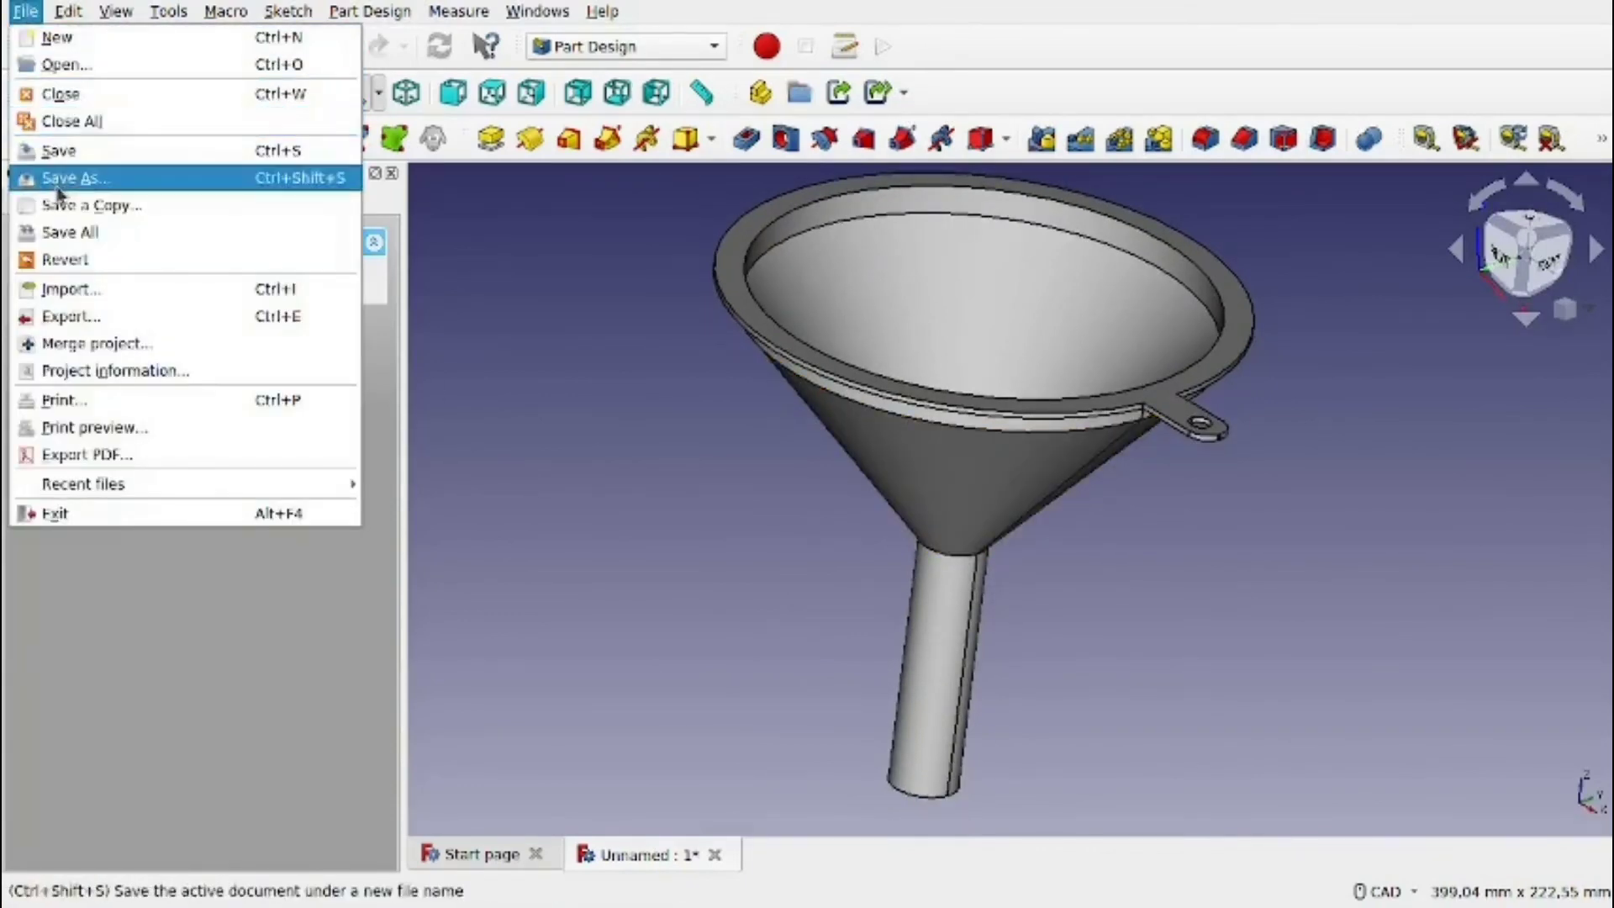
Choose Save As and begin entering the file name 'funnel tutorial' in the Vise folder.
click(111, 177)
text(at)
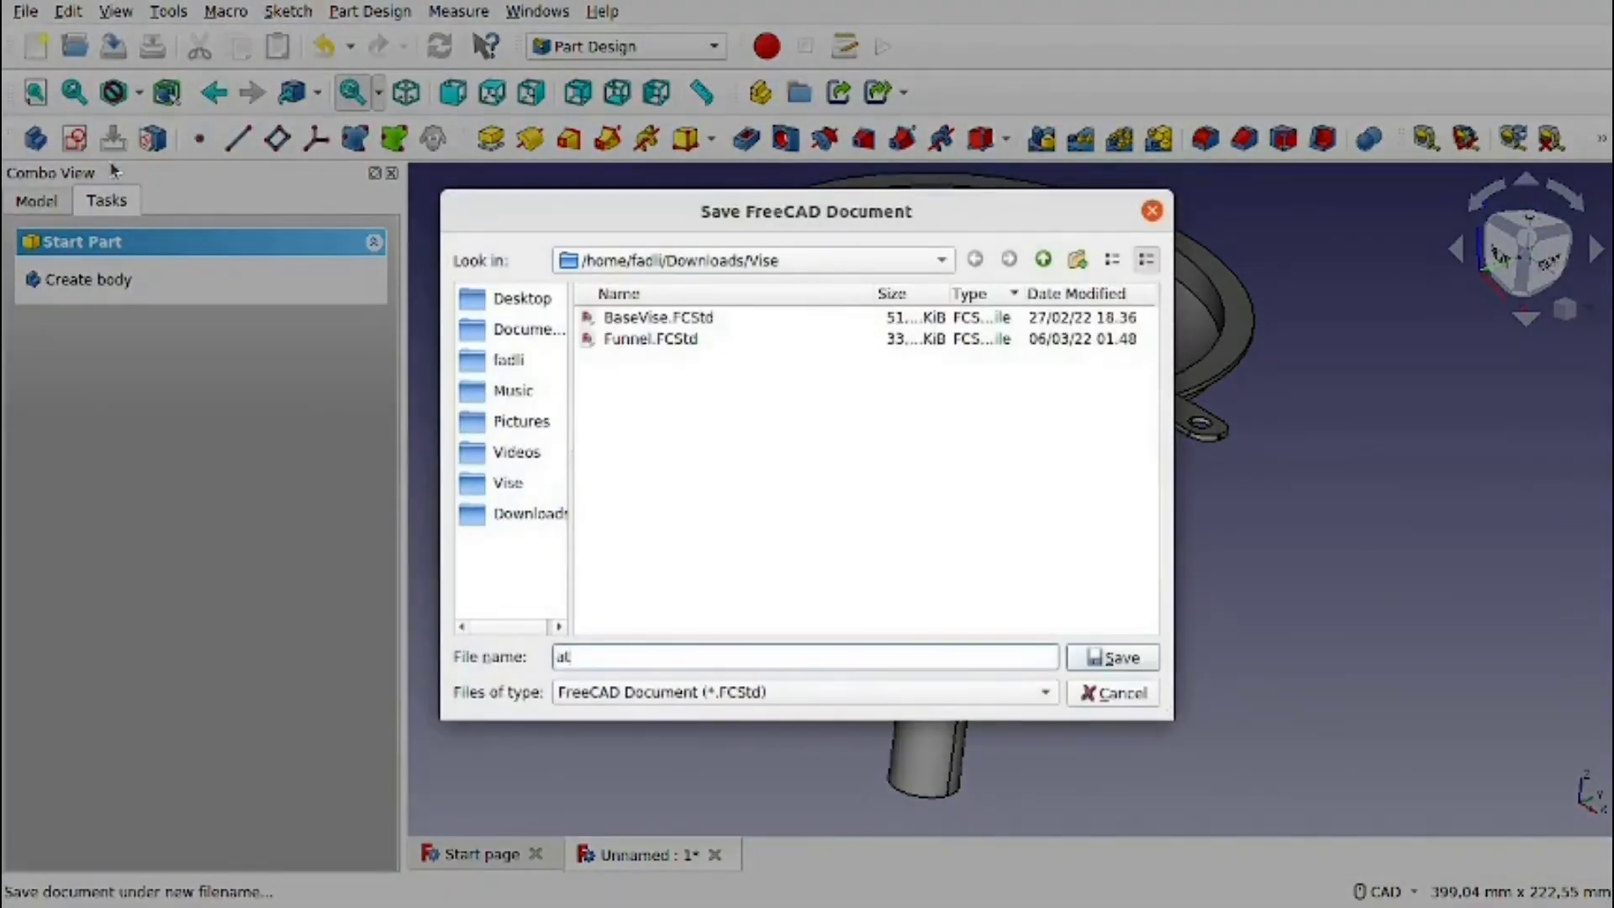
key(BackSpace)
text(tunnel tutorial)
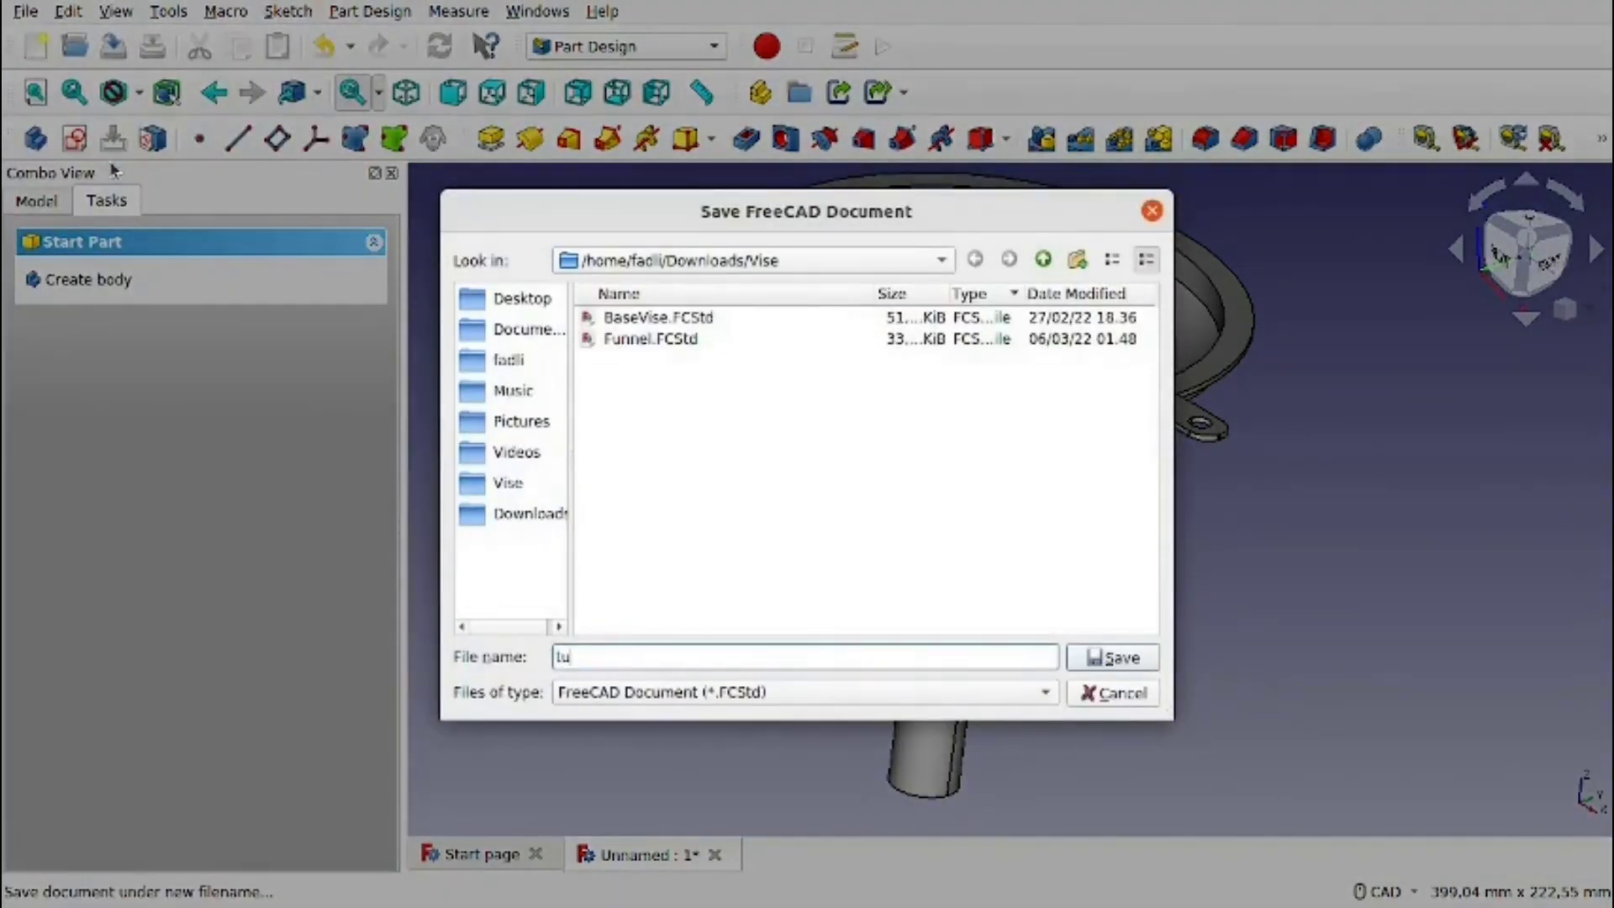